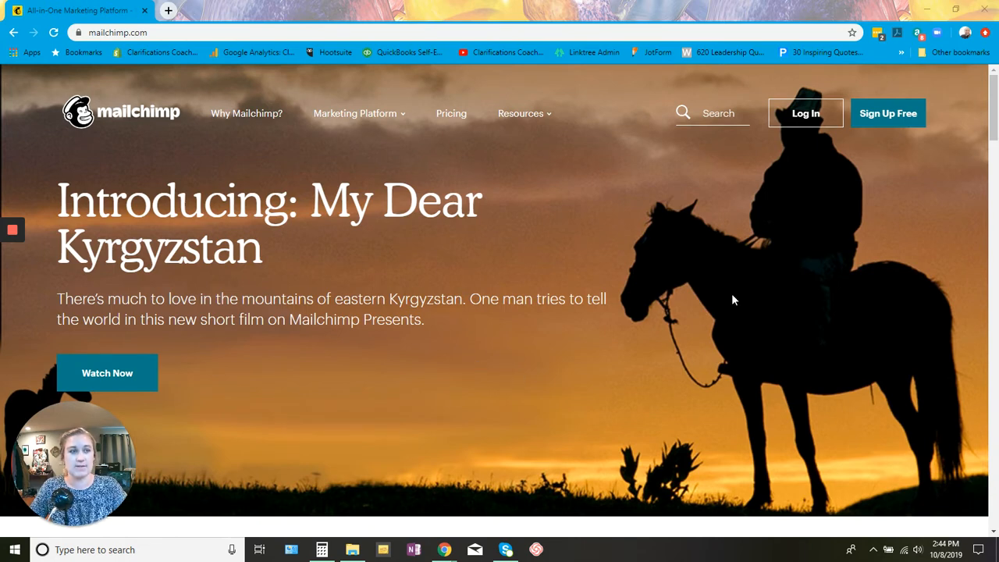
Log in to Mailchimp and enter the SMS verification code to reach the Audience dashboard.
click(800, 117)
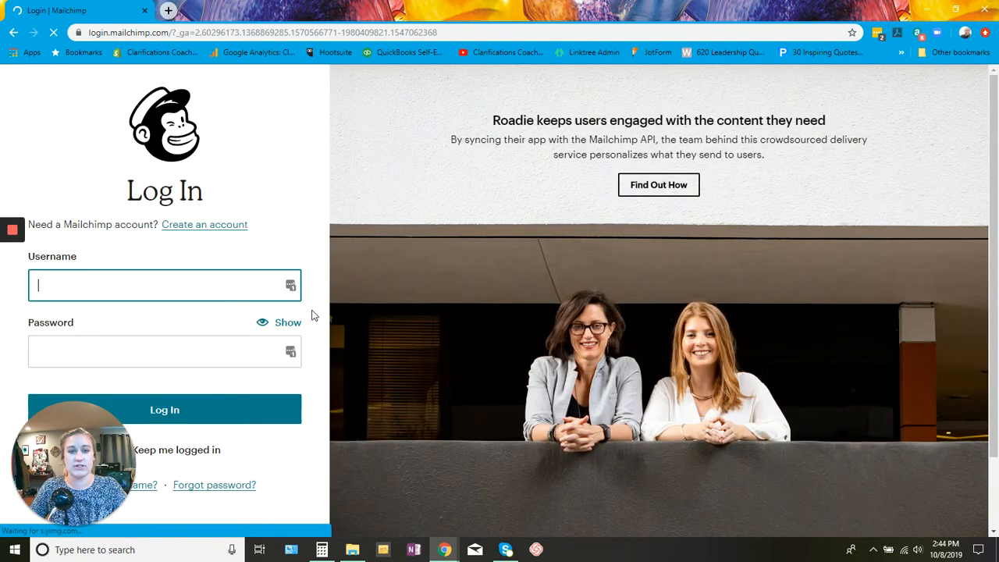
click(269, 413)
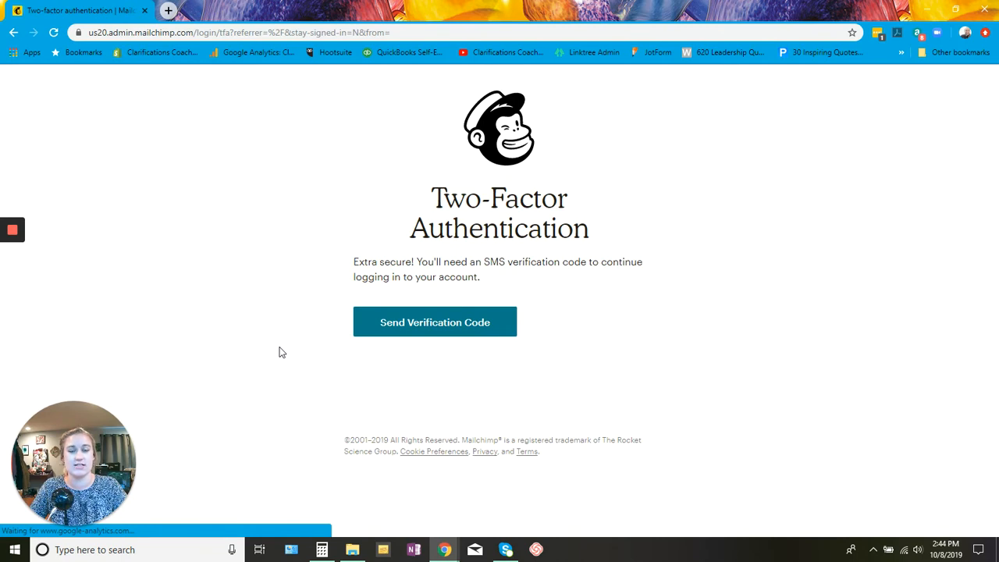
click(415, 327)
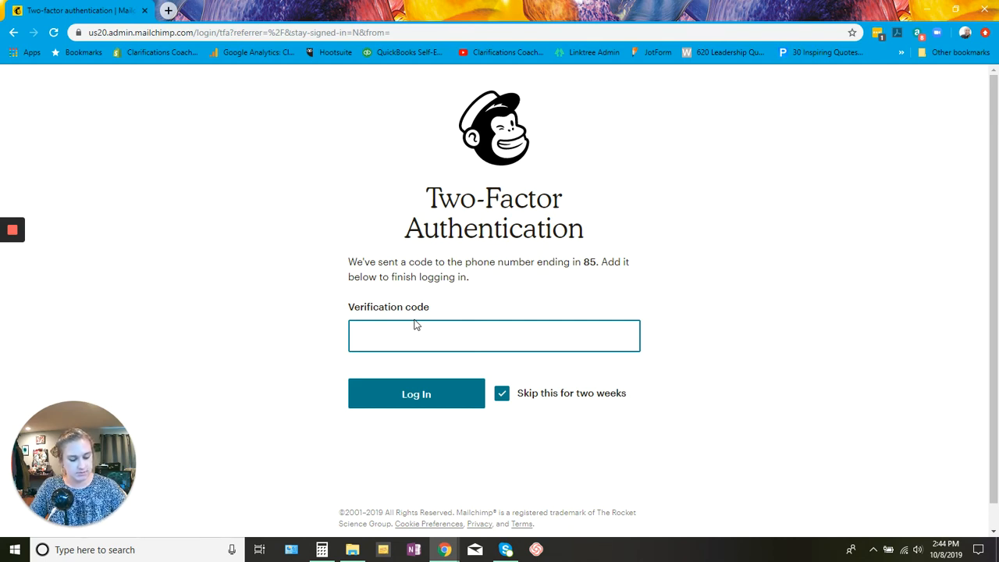
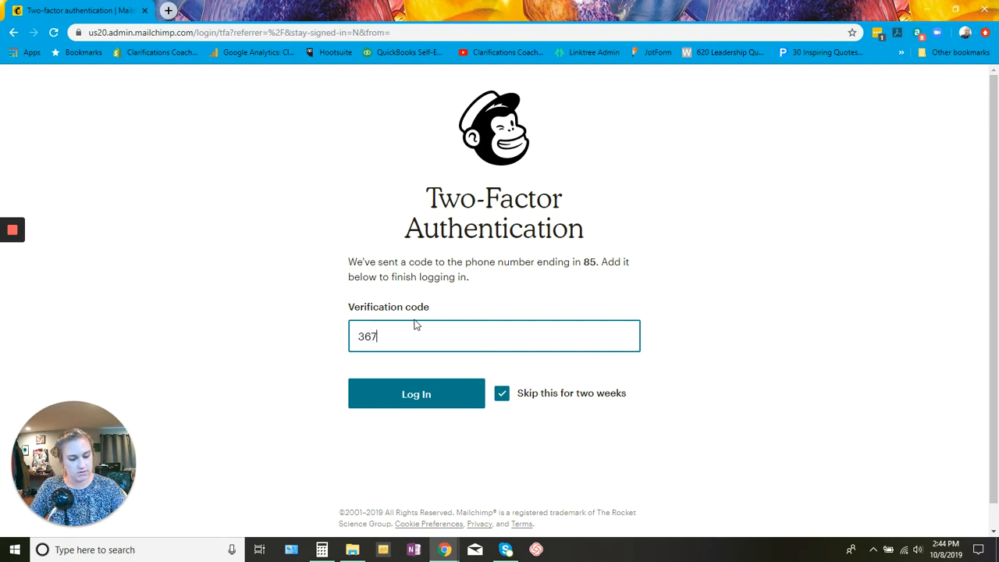
key(Return)
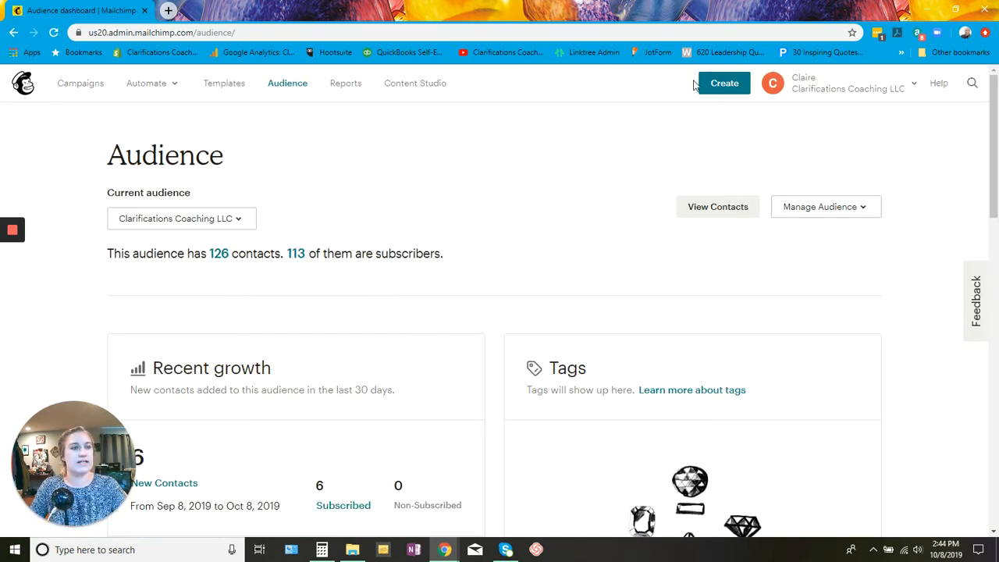
Create a landing page named 'NeuroLeadership Webinar Series Launch' for the Workshop Waitlist audience.
click(725, 91)
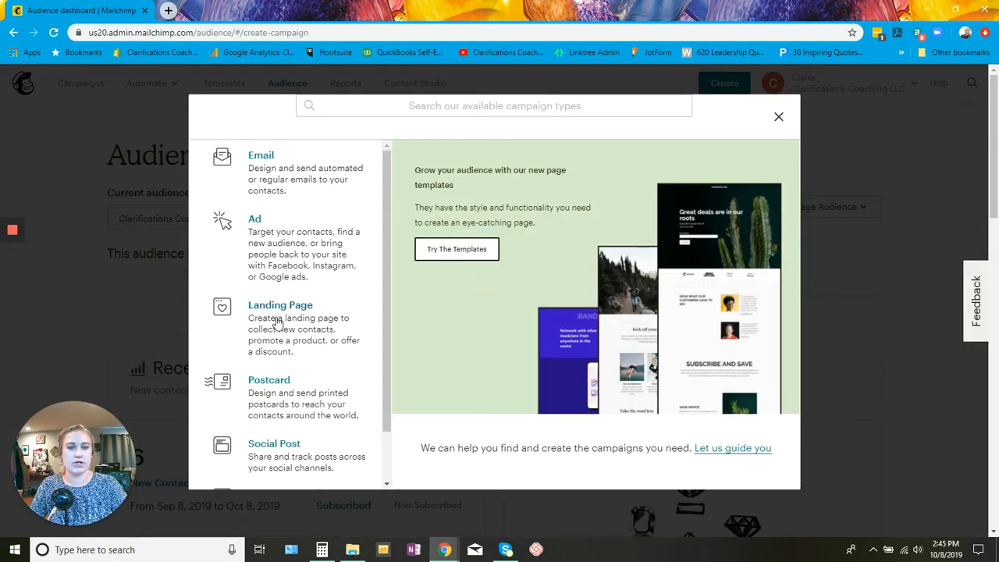
click(275, 322)
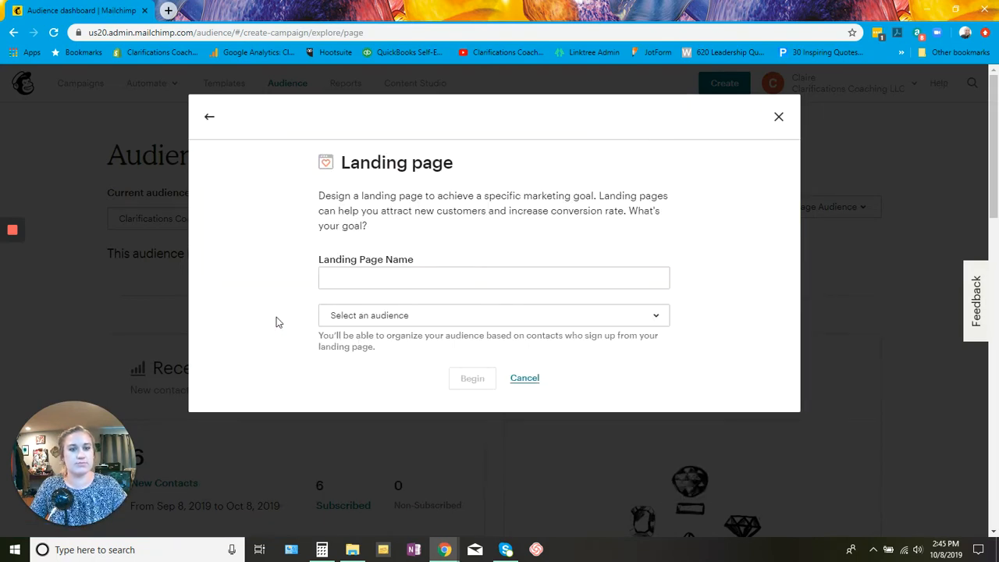
click(398, 277)
text(Ne)
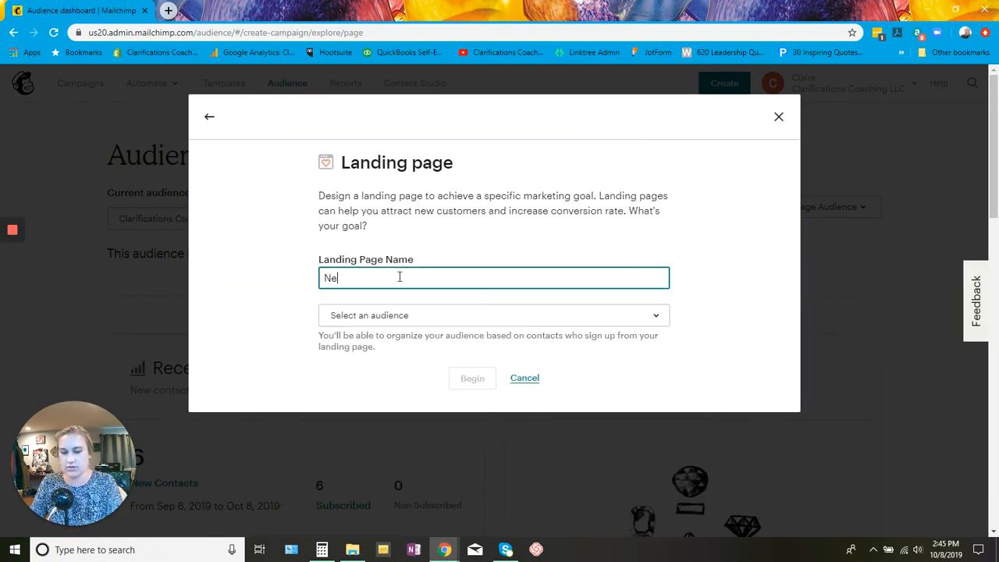
text(uroLeader)
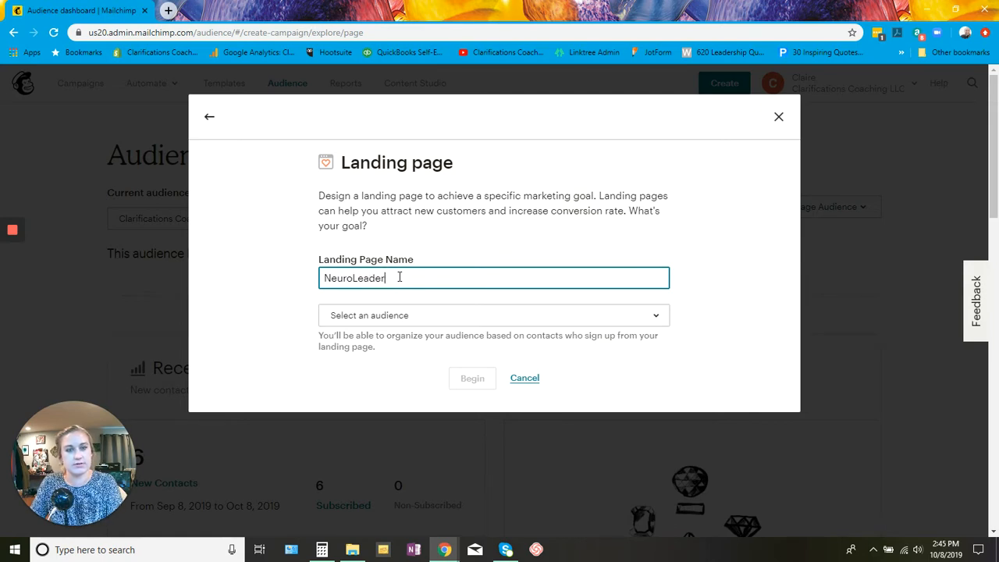
text(ship Webinar )
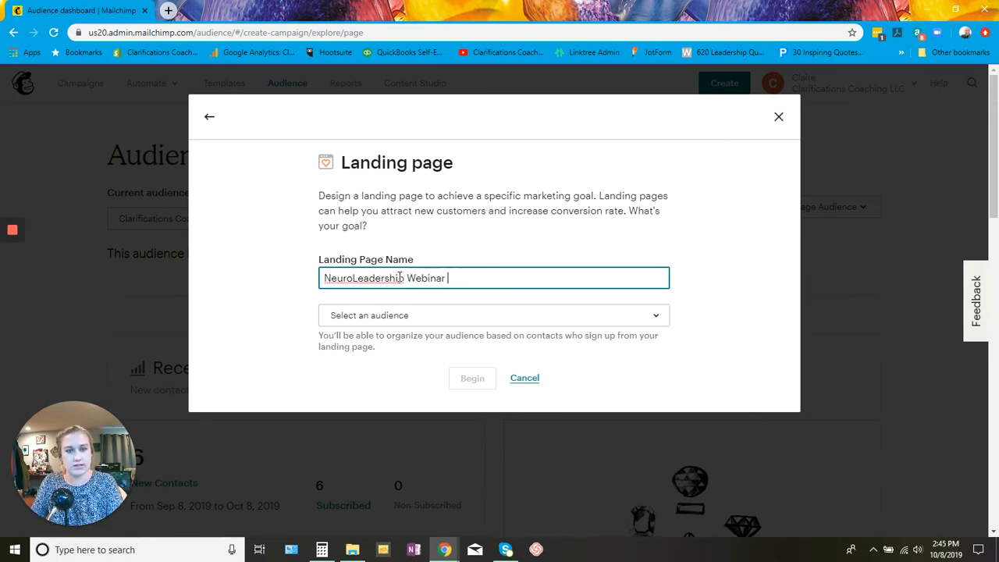
text(Series Launch)
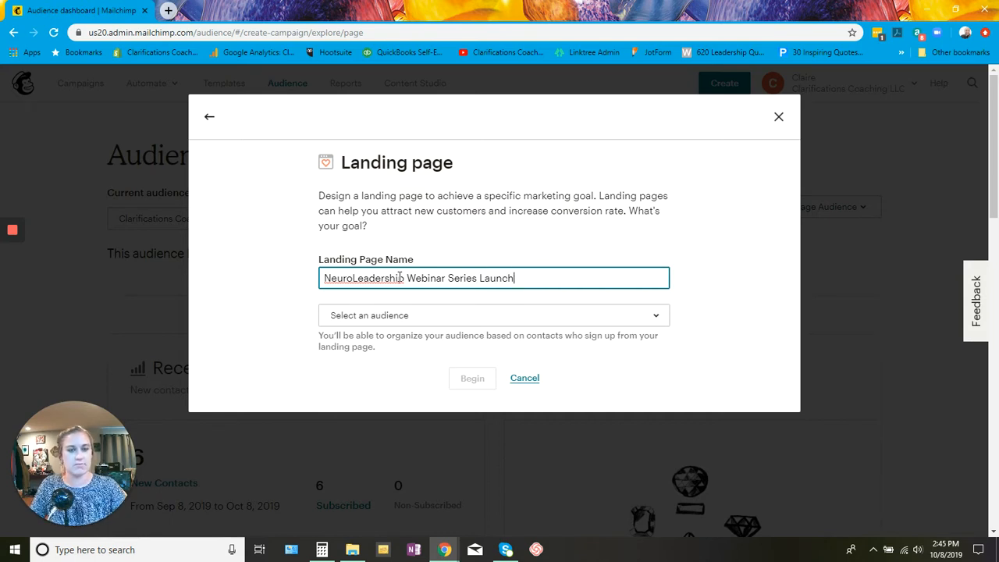
click(388, 319)
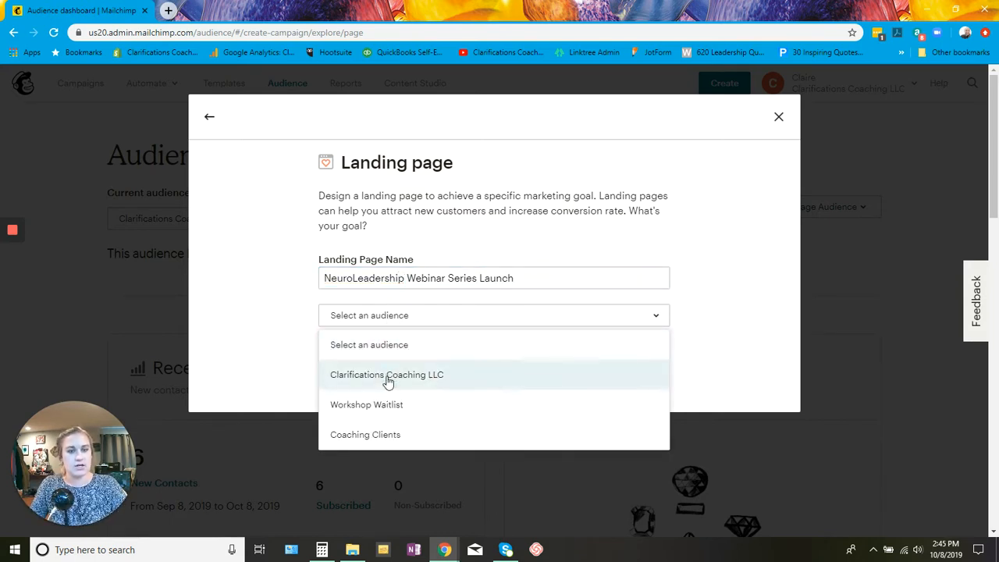
click(291, 345)
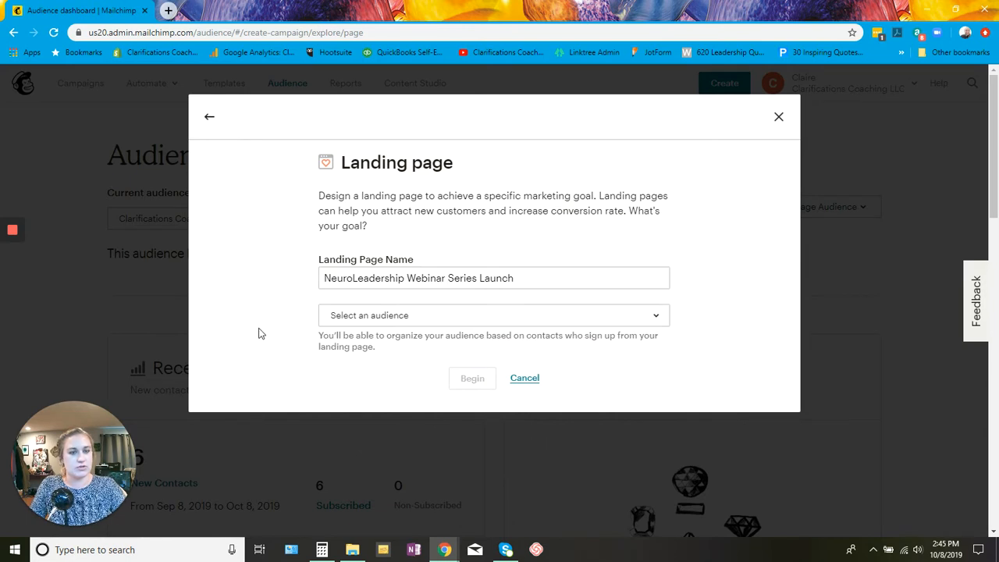
click(379, 326)
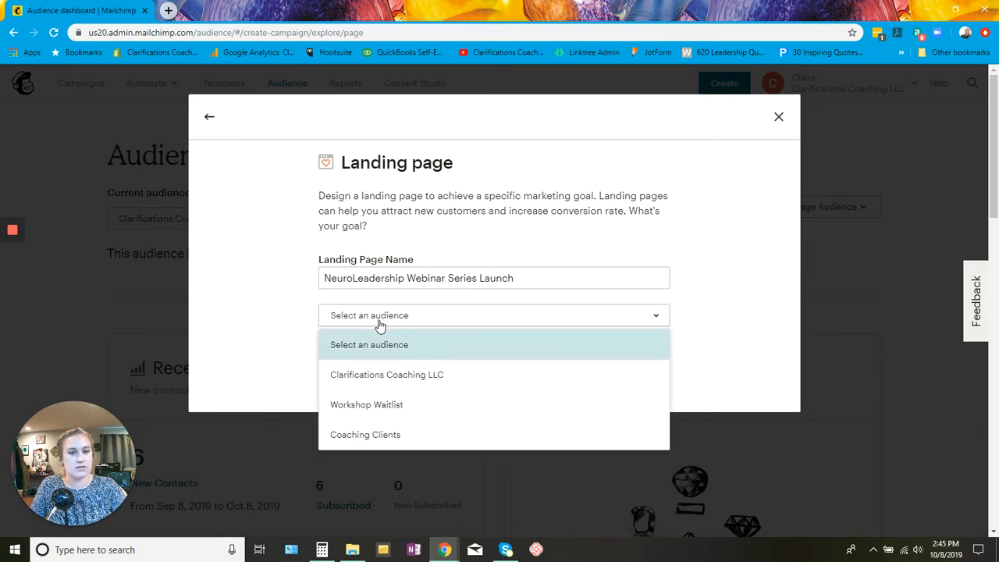
click(351, 407)
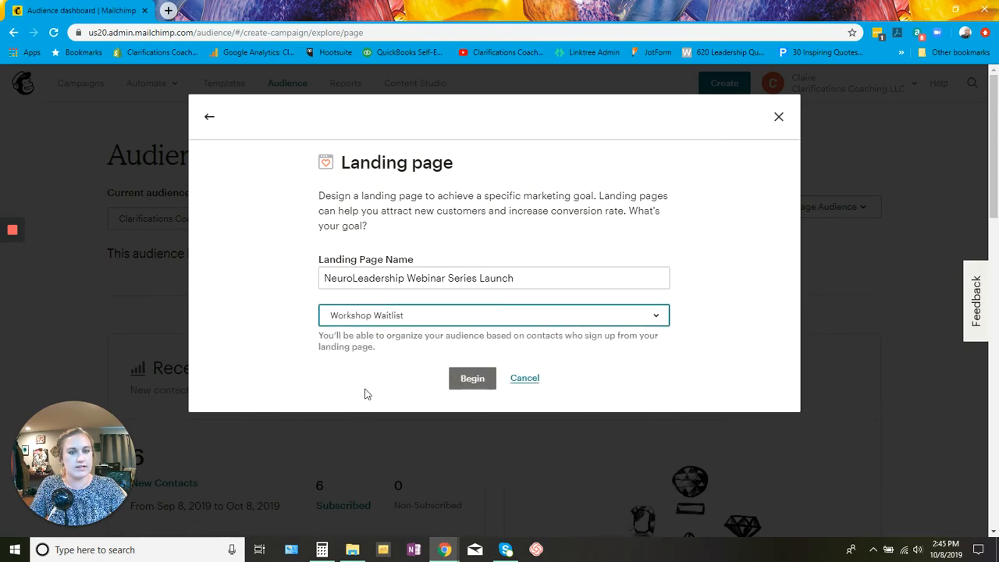
click(471, 380)
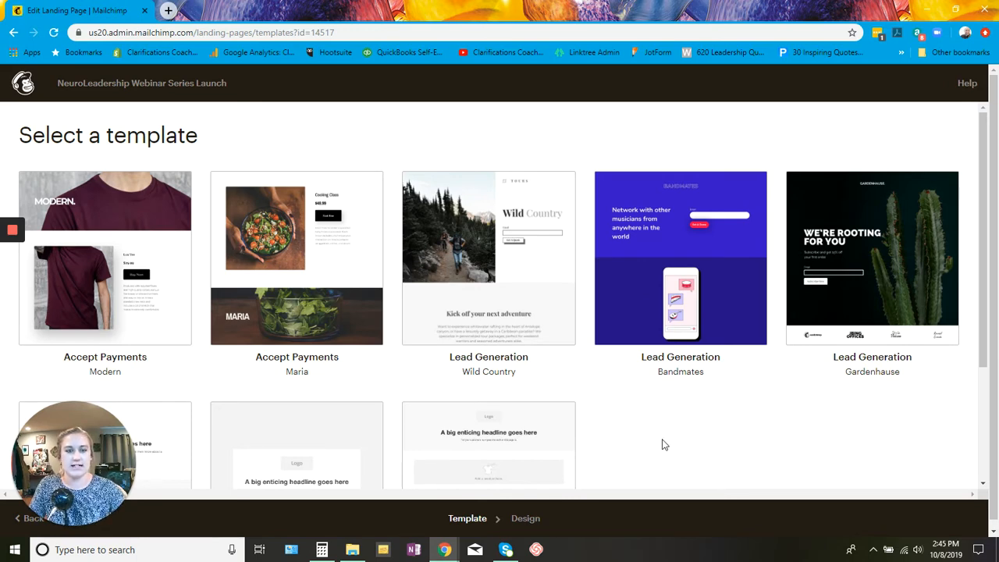
Browse the templates, including Accept Payments, Lead Generation, Grow Your List and Promote Products.
scroll(620, 393, down, 3)
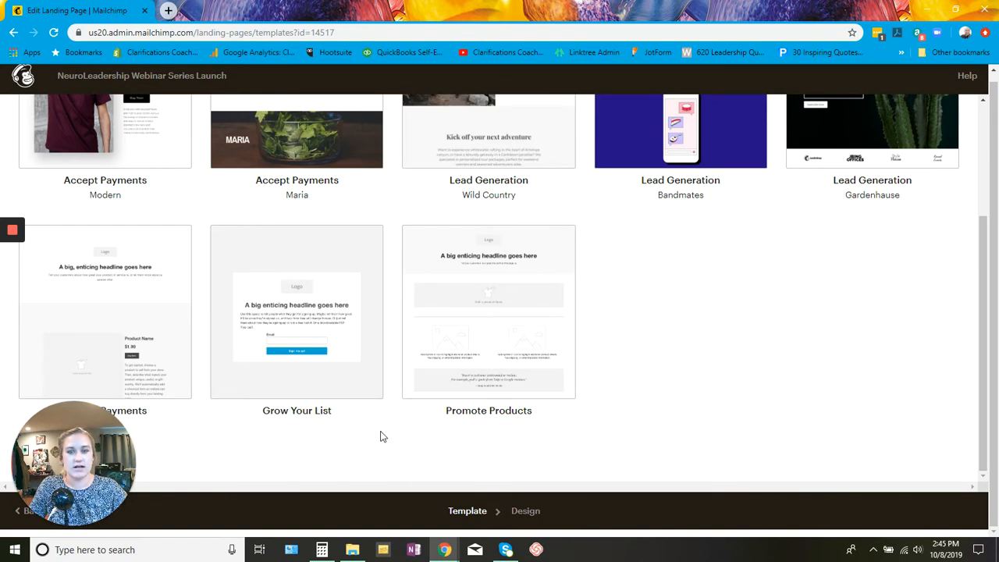
drag(138, 460, 964, 423)
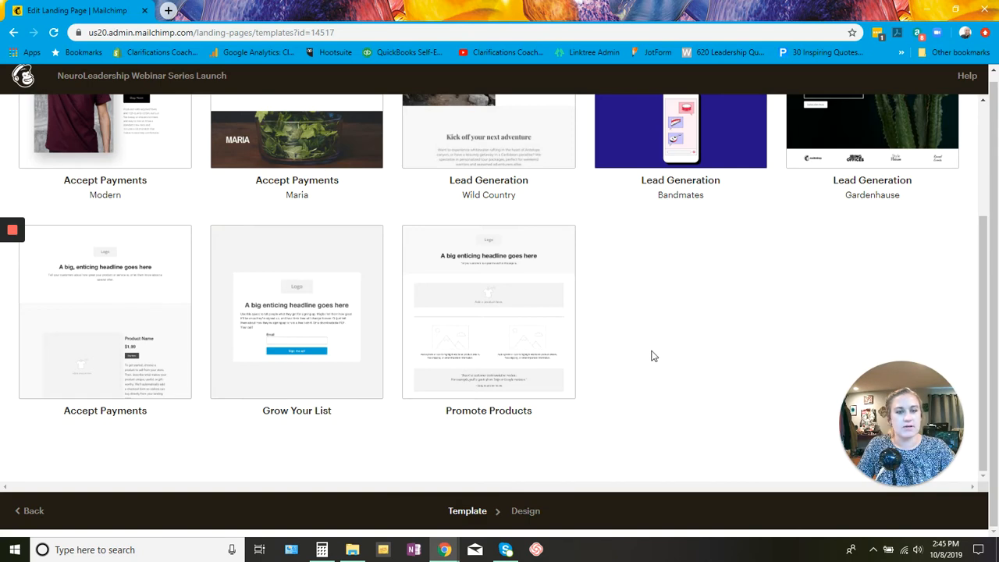
scroll(659, 363, up, 2)
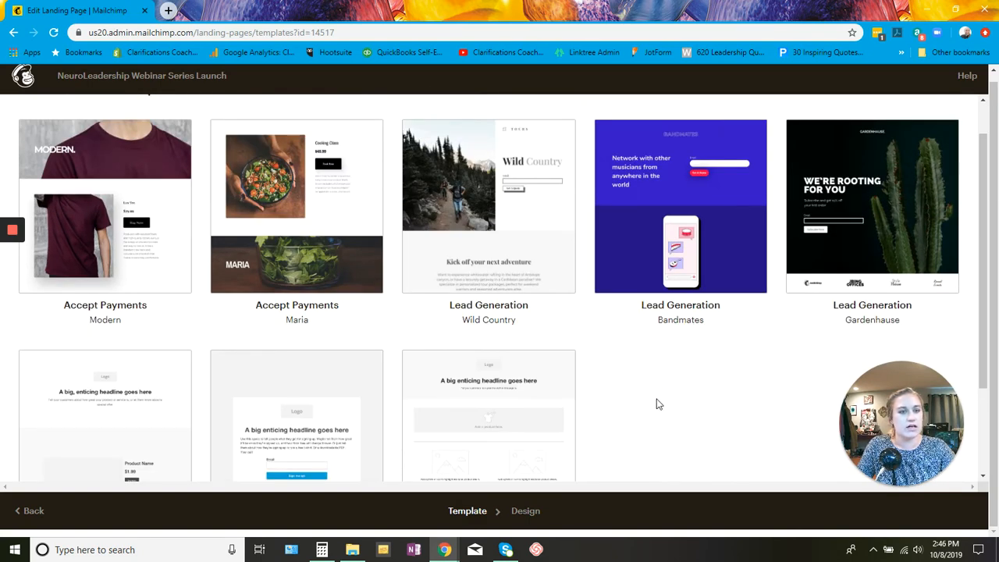
scroll(656, 403, up, 1)
scroll(657, 403, down, 2)
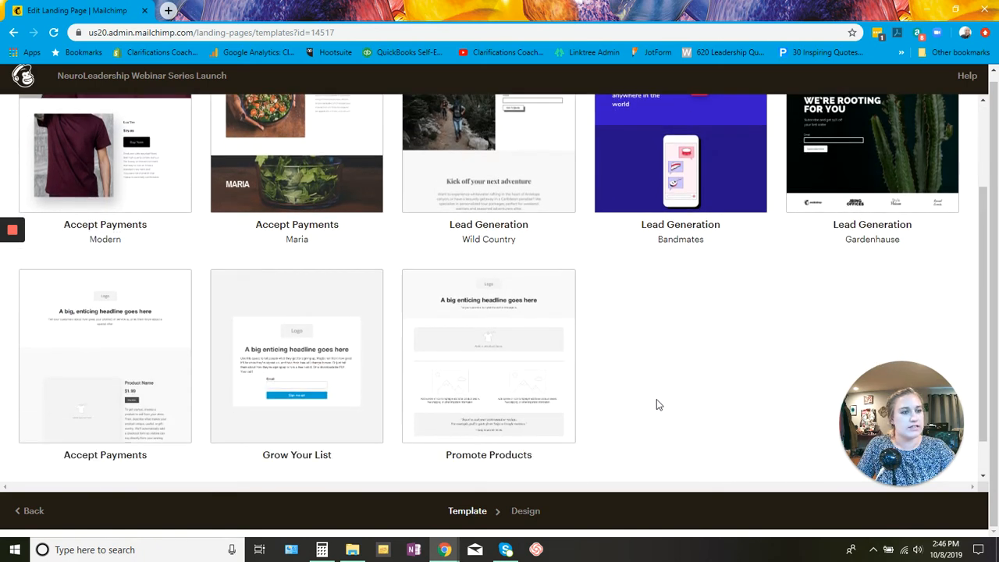
scroll(660, 402, up, 1)
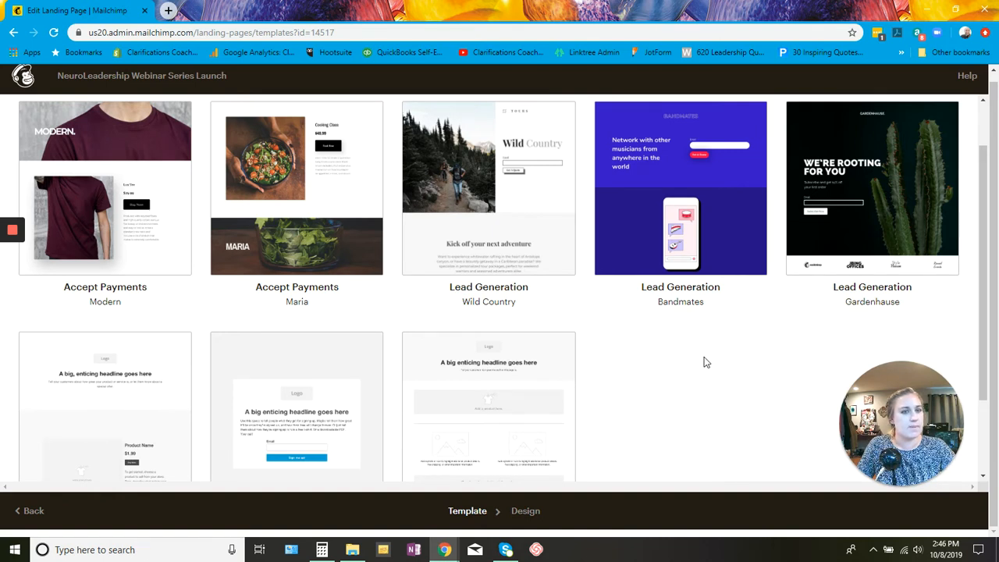
Choose the Gardenhause template and select its GARDENHAUSE logo image block.
click(827, 217)
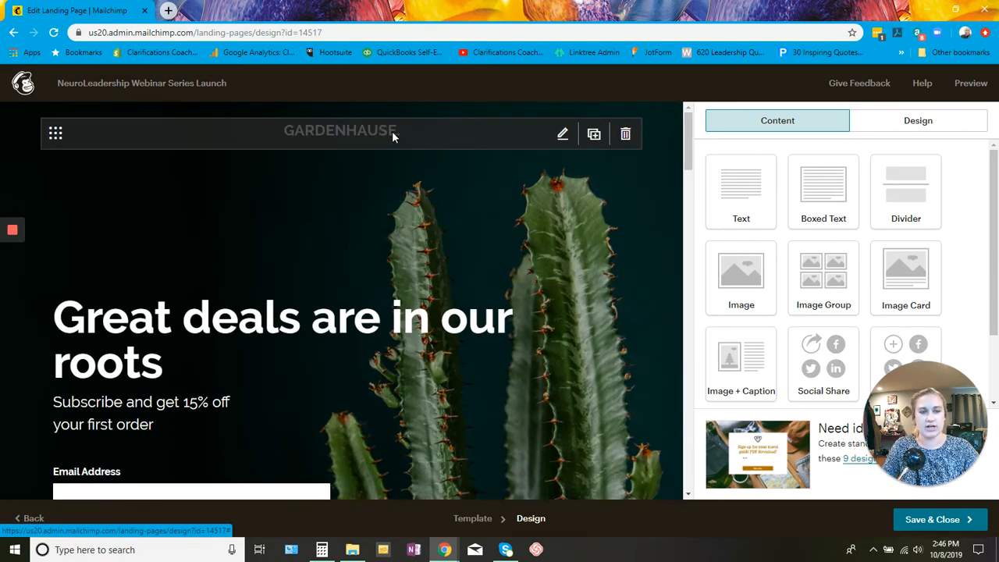
click(392, 131)
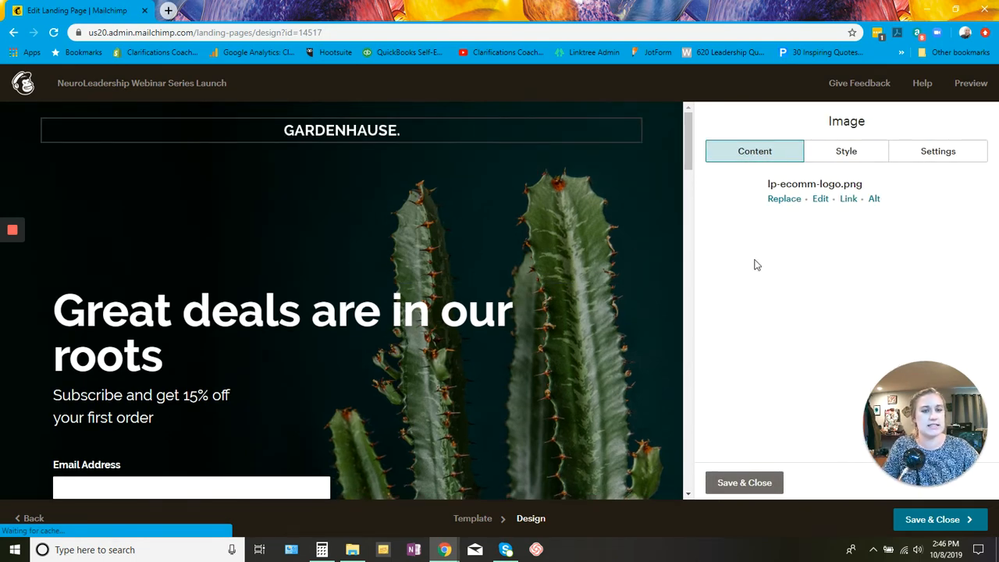
click(781, 201)
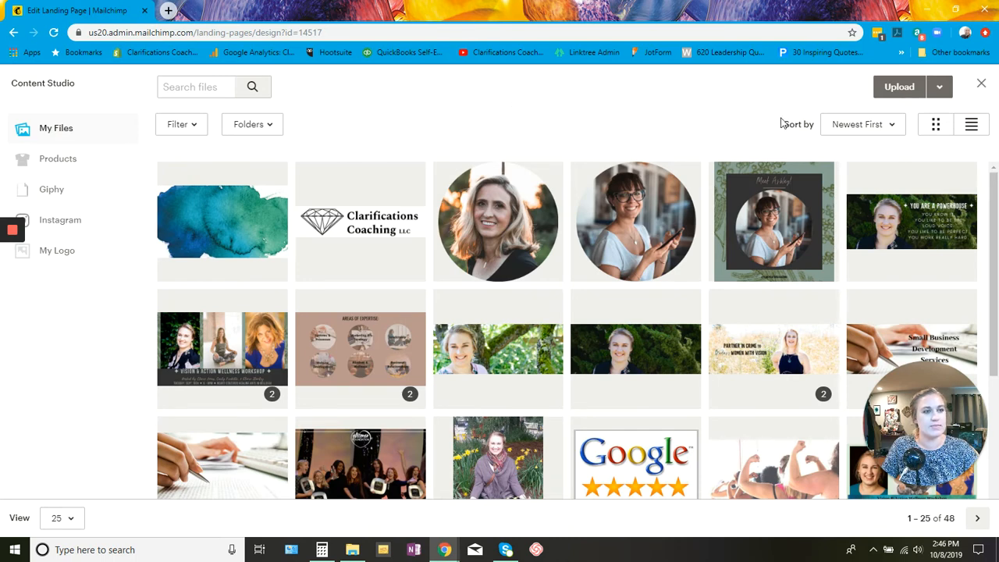
click(980, 86)
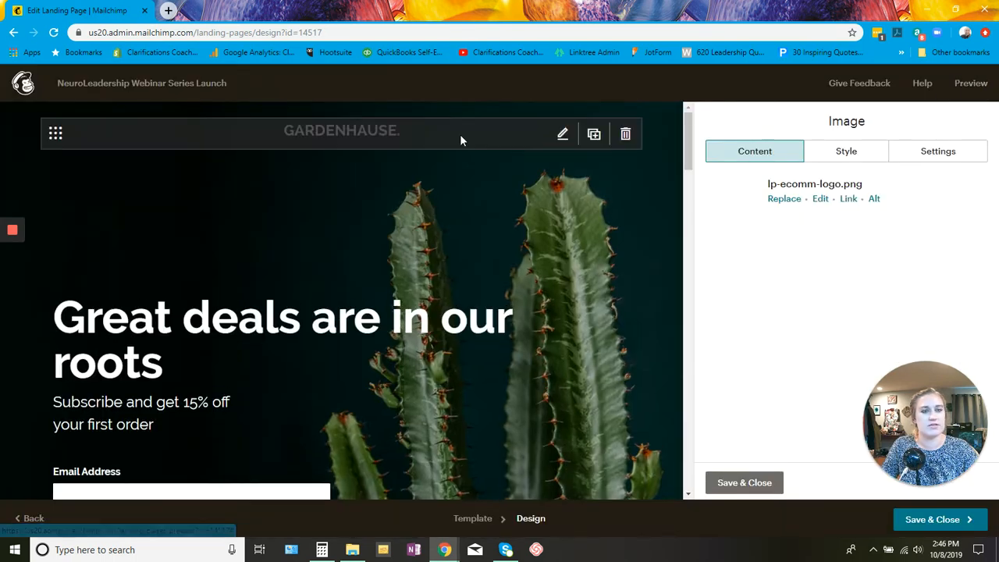
Delete the logo image block and add a Text block at the top of the page.
click(628, 145)
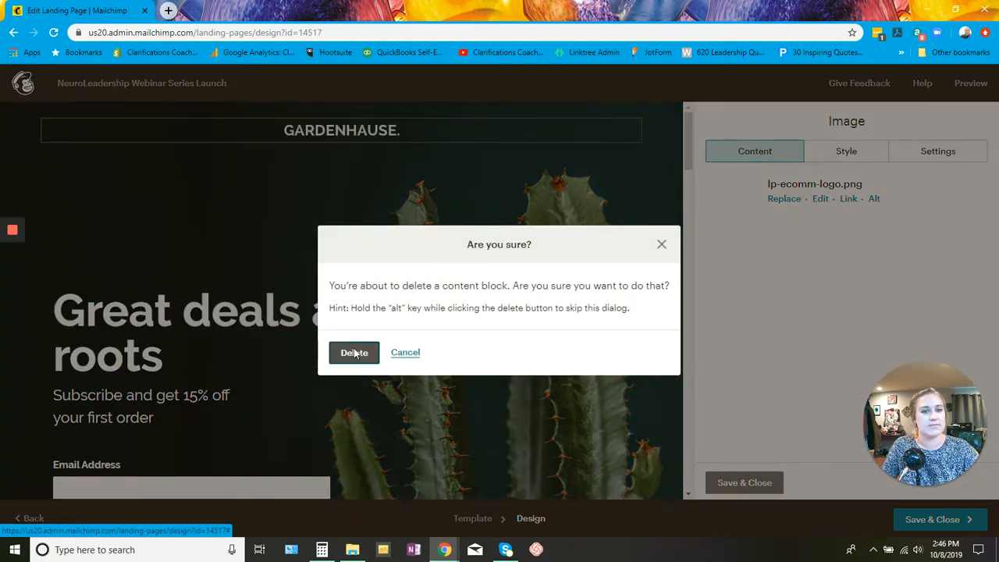
click(353, 353)
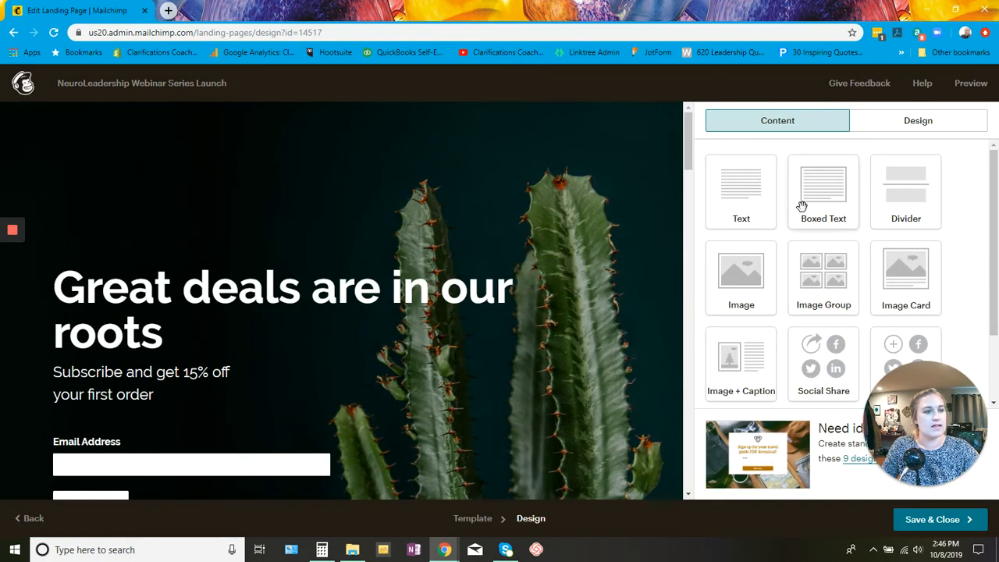
drag(711, 188, 394, 127)
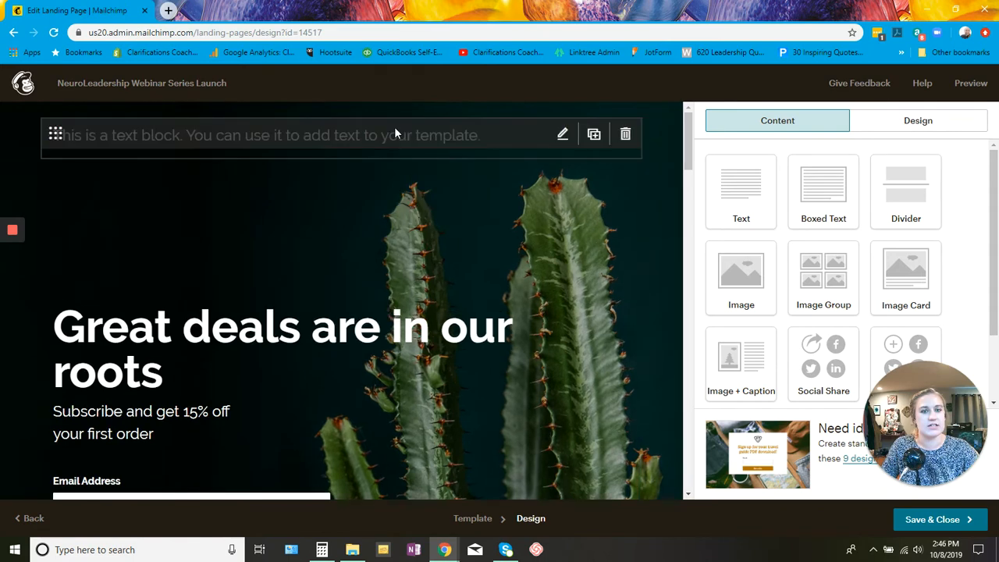
Replace the placeholder text with a centered 'Clarifications Coaching LLC'.
click(468, 135)
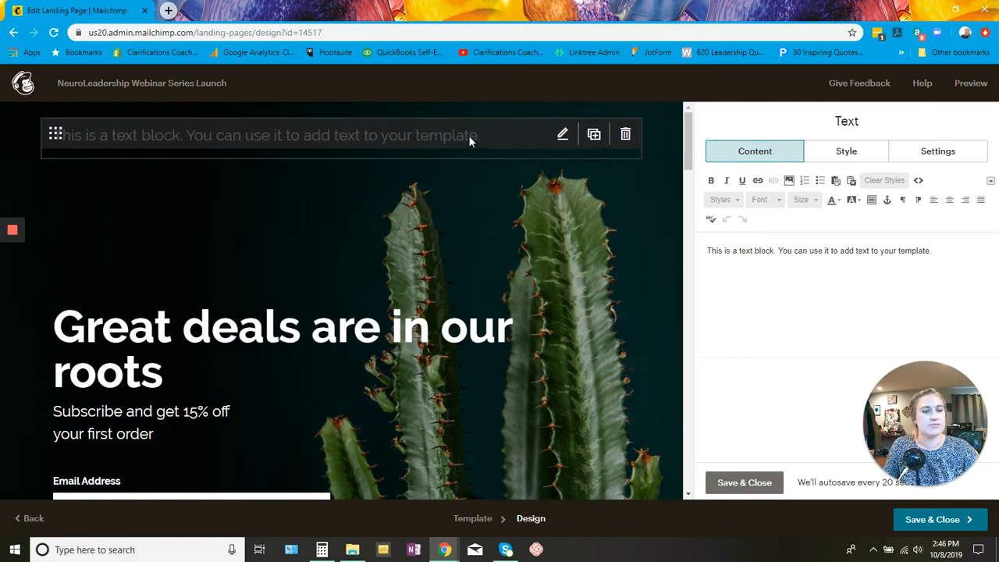
key(ctrl+a)
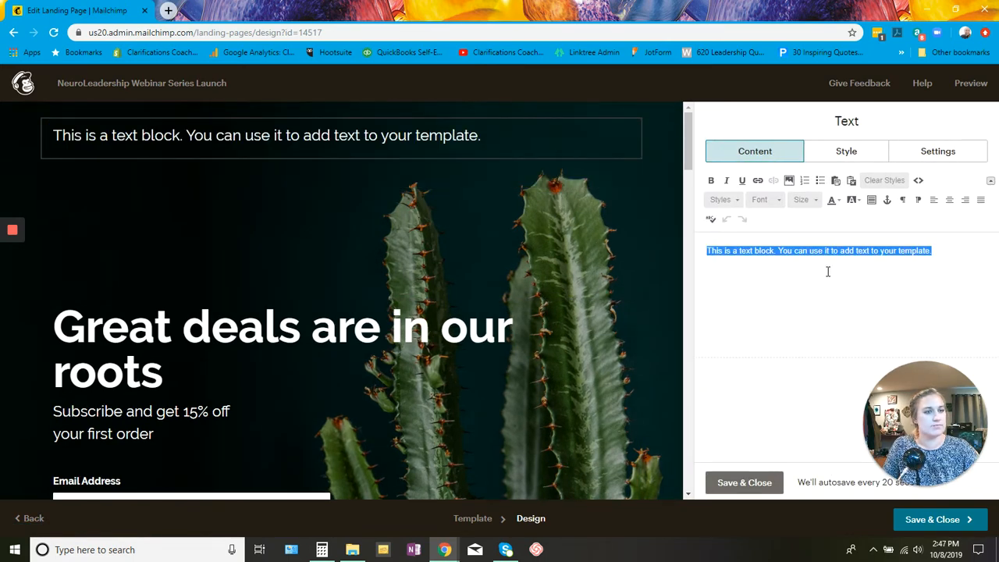
text(Clarifica)
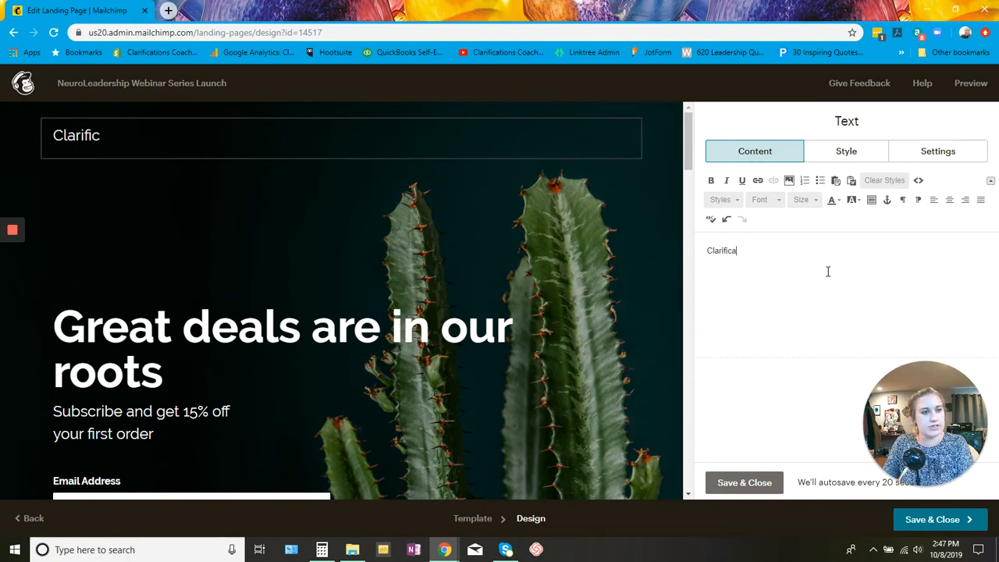
text(tions Coaching LLC)
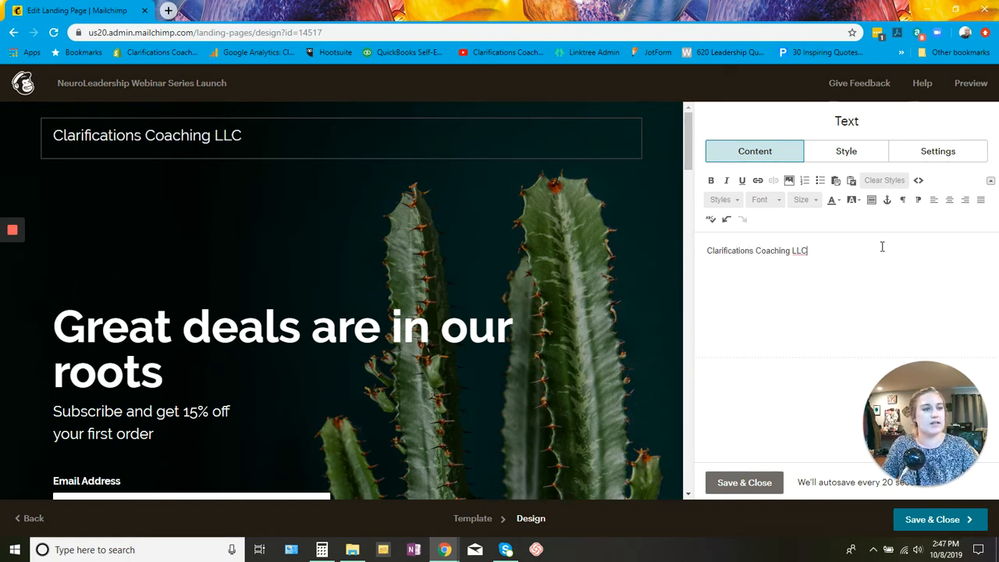
click(951, 205)
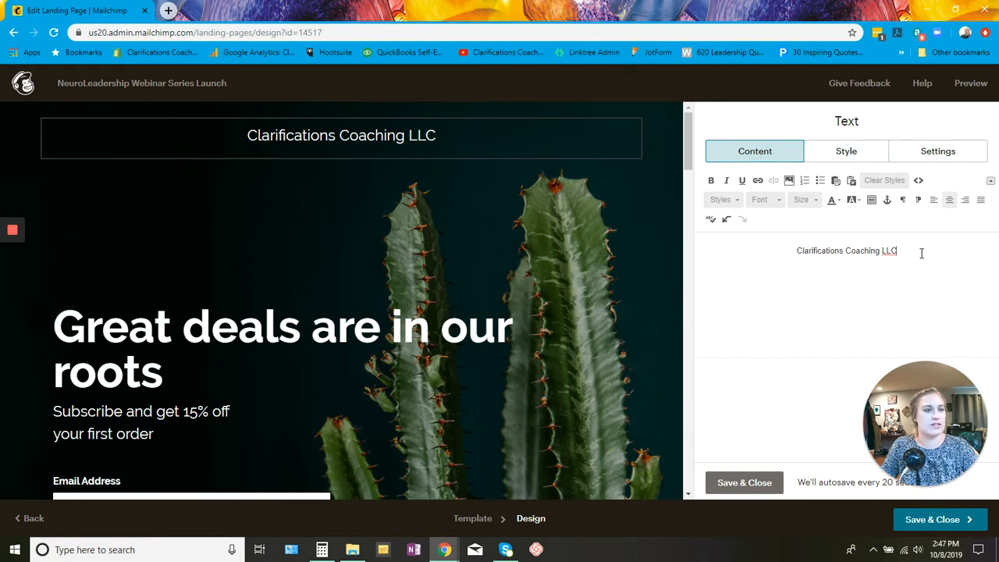
Style the company name as white Heading 3 and save the text block.
drag(920, 252, 790, 249)
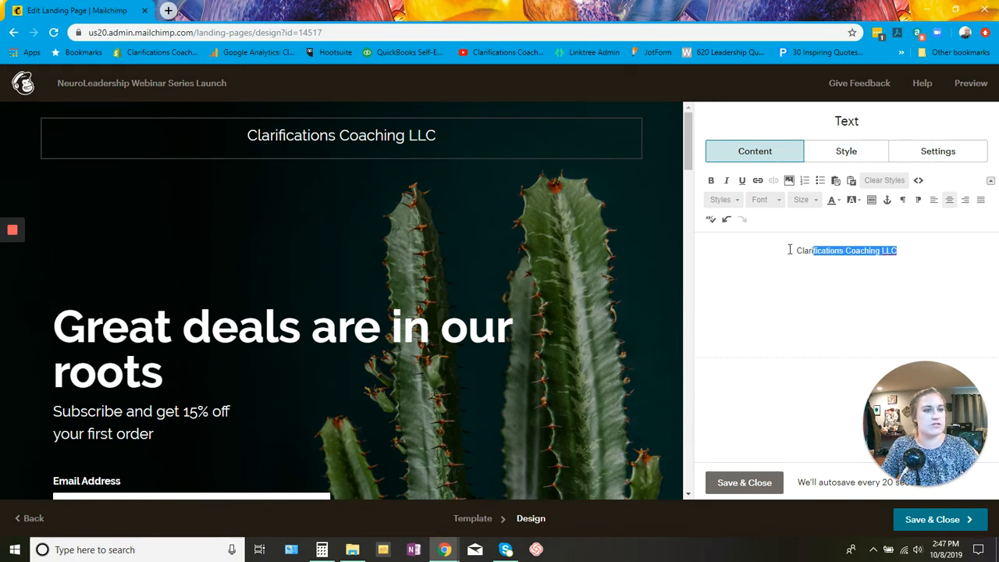
click(730, 201)
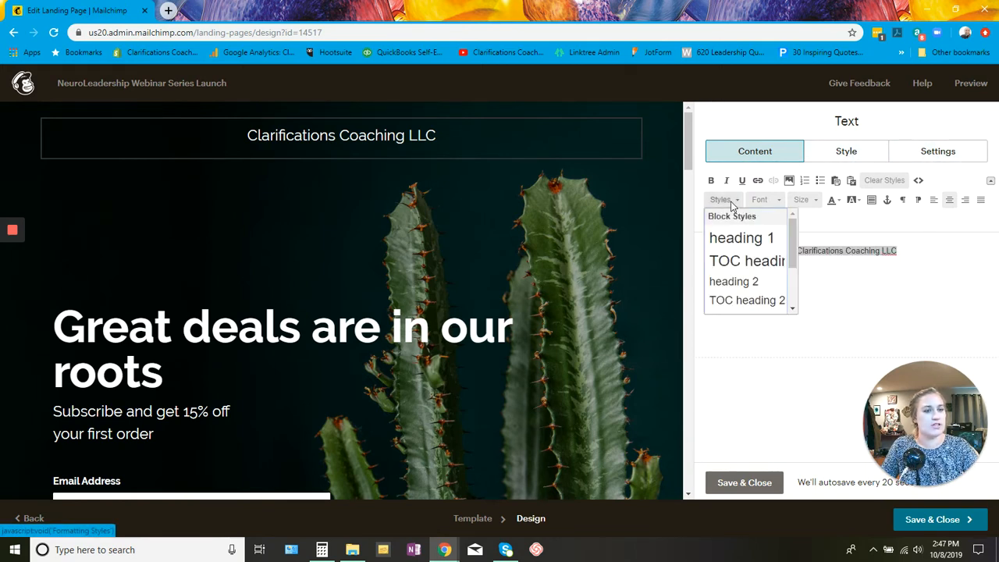
click(746, 284)
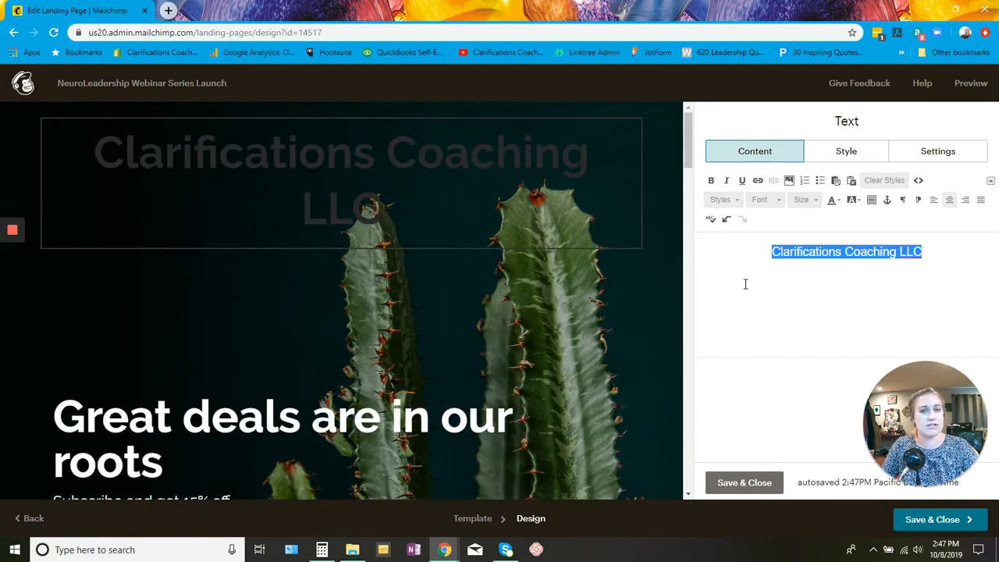
click(733, 202)
scroll(745, 254, down, 3)
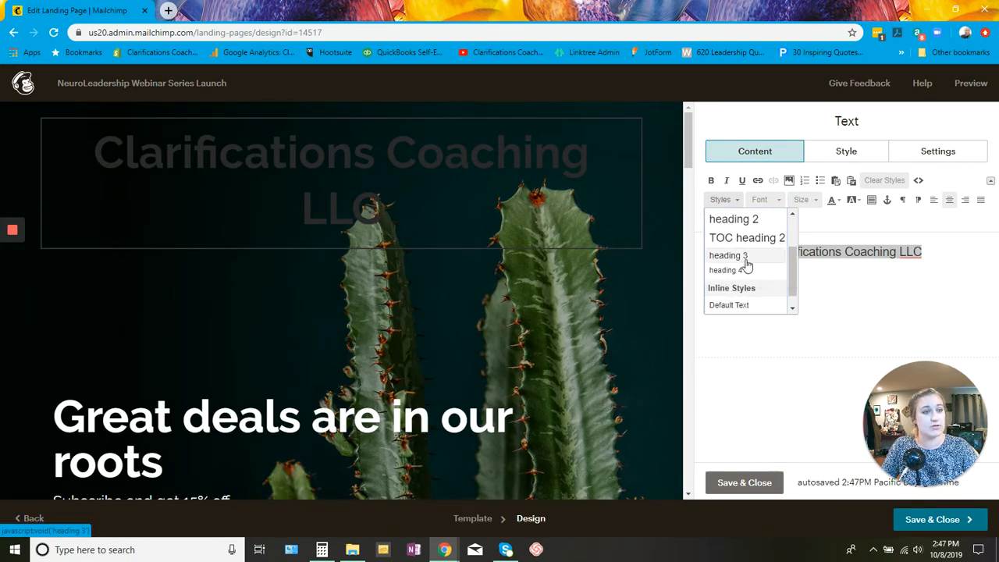
click(747, 257)
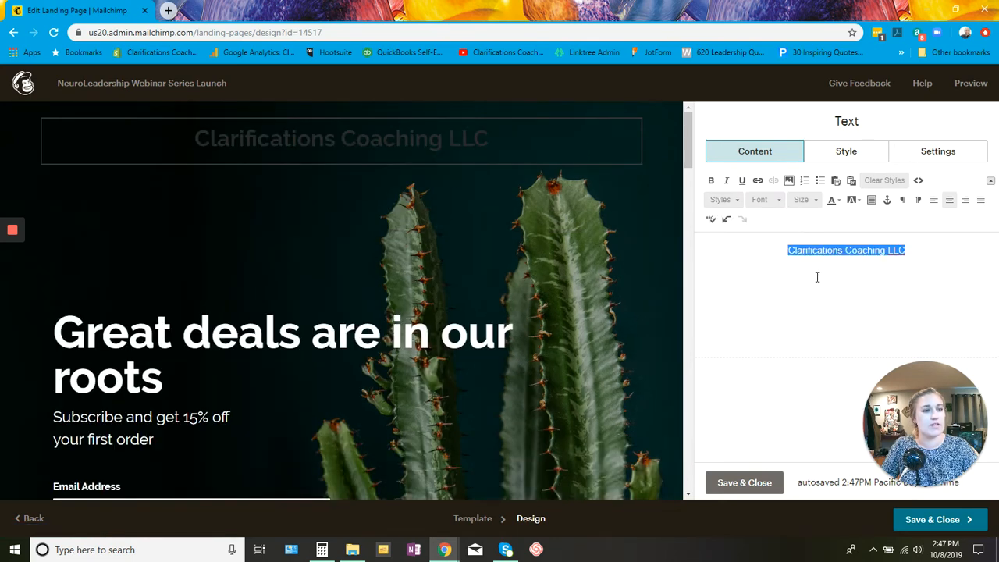
click(835, 201)
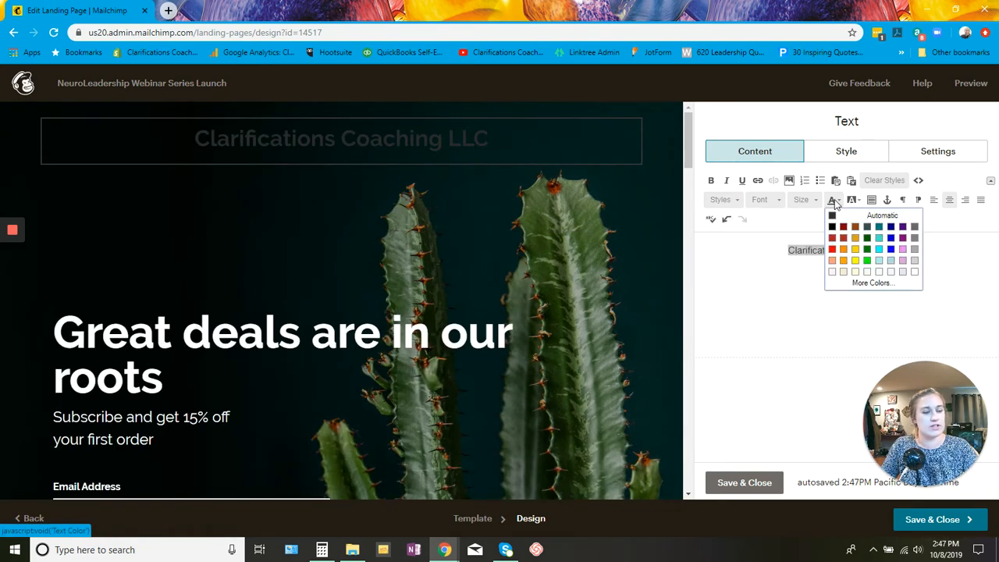
click(915, 273)
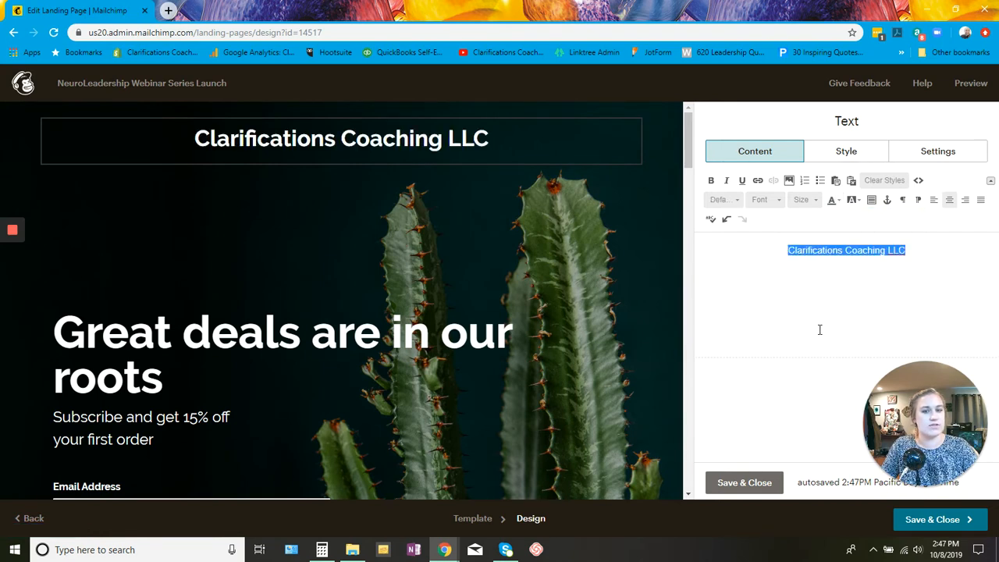
click(744, 483)
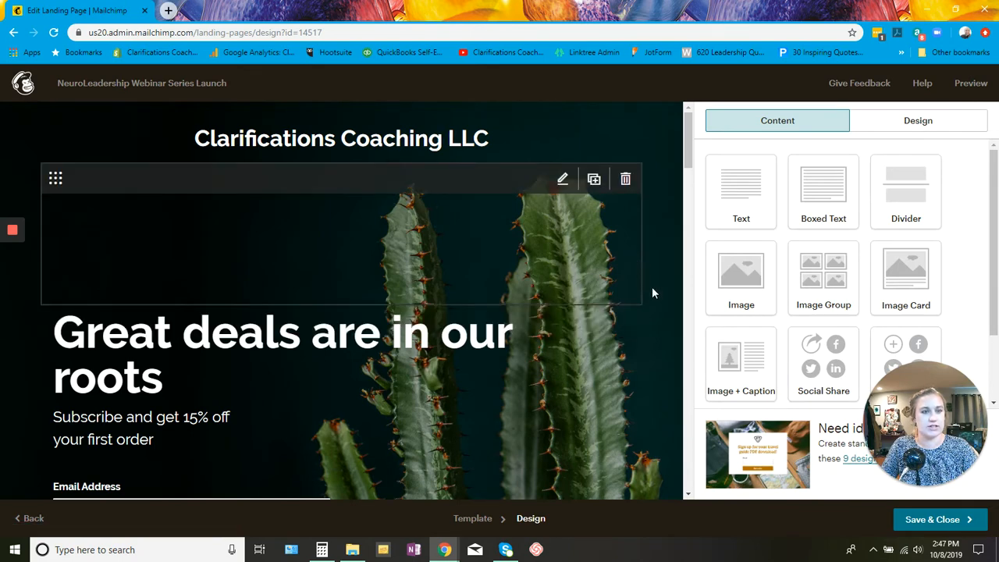
Open Content Studio from the divider's background Image option and start an upload.
click(606, 251)
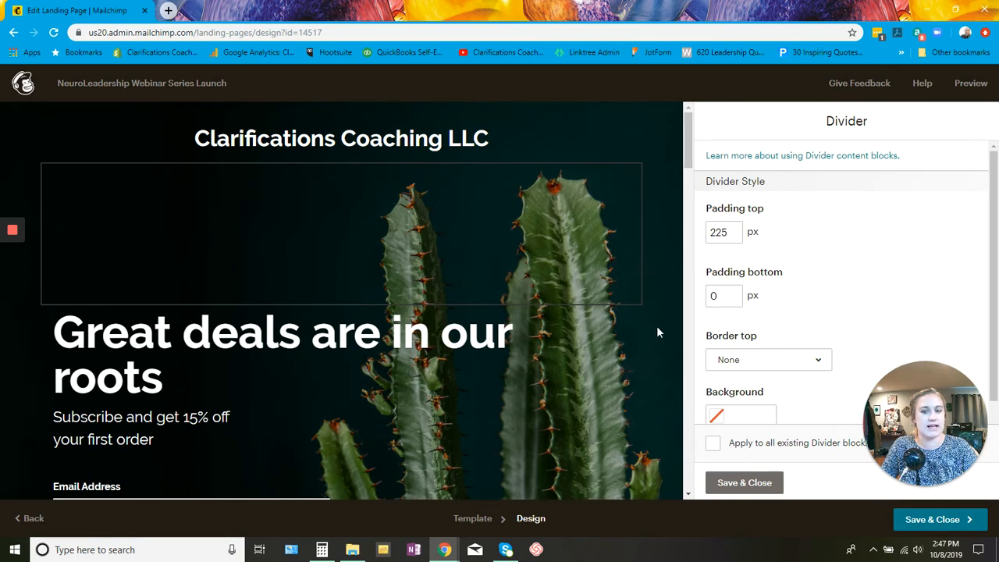
scroll(656, 325, down, 1)
scroll(656, 325, down, 6)
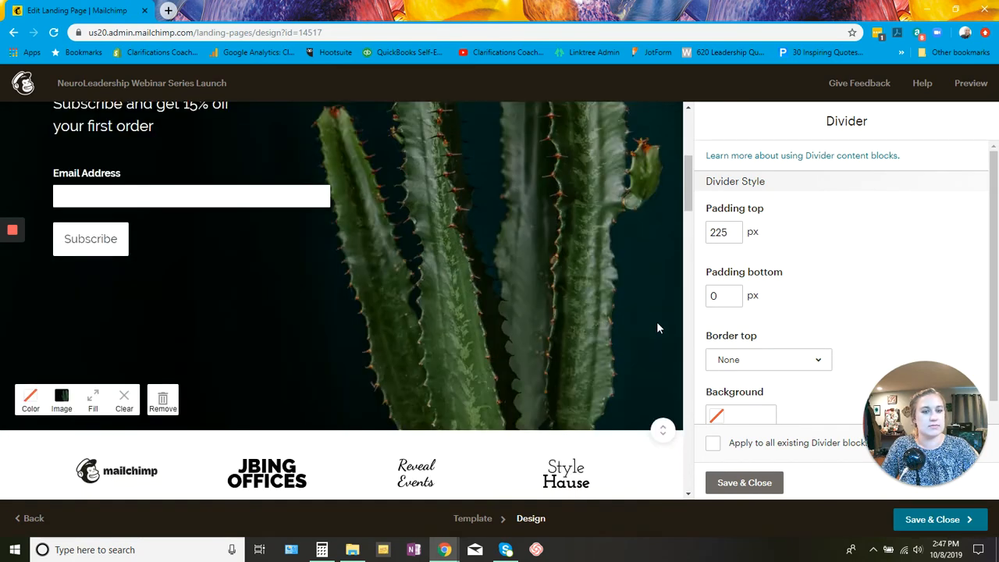
scroll(607, 287, up, 2)
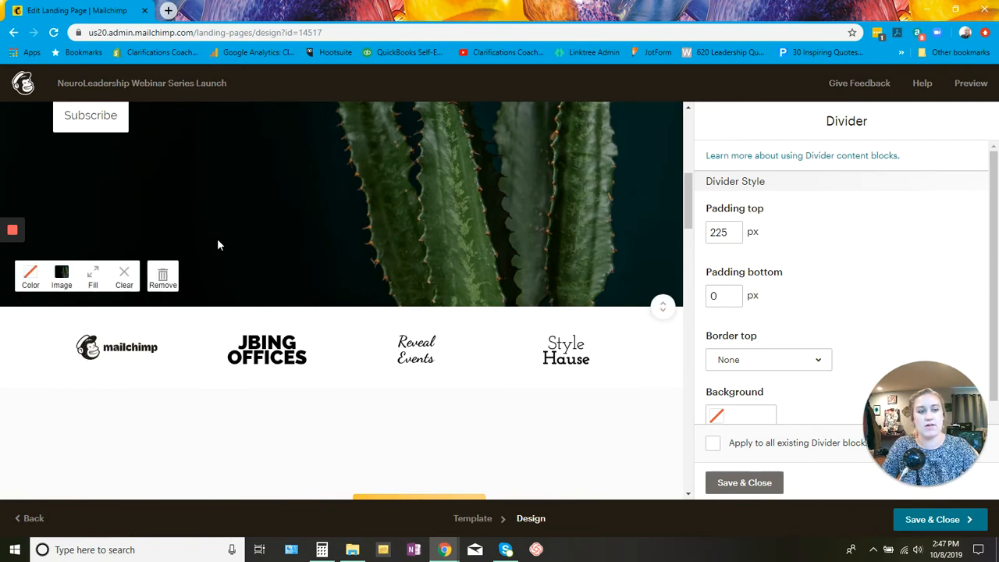
click(62, 277)
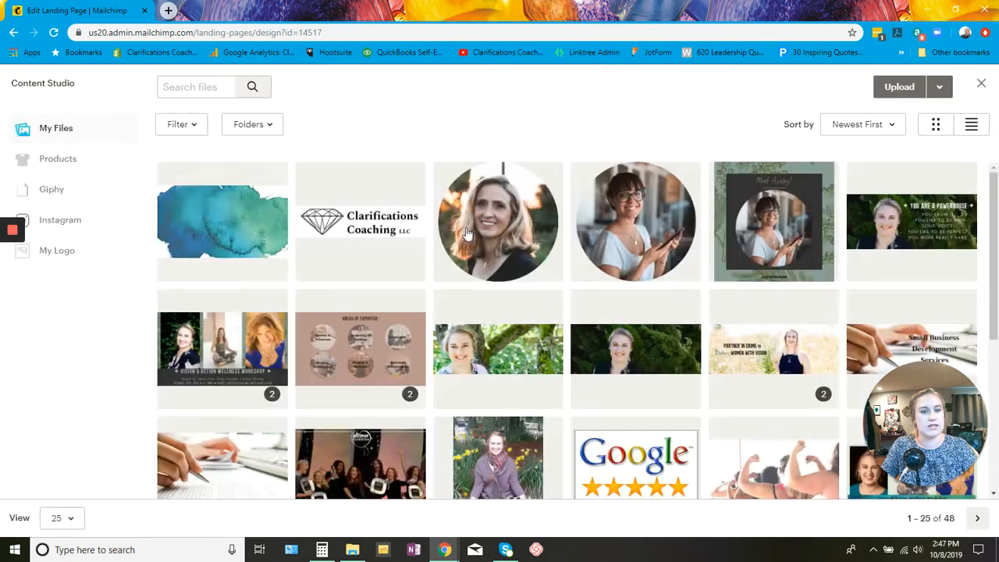
click(899, 87)
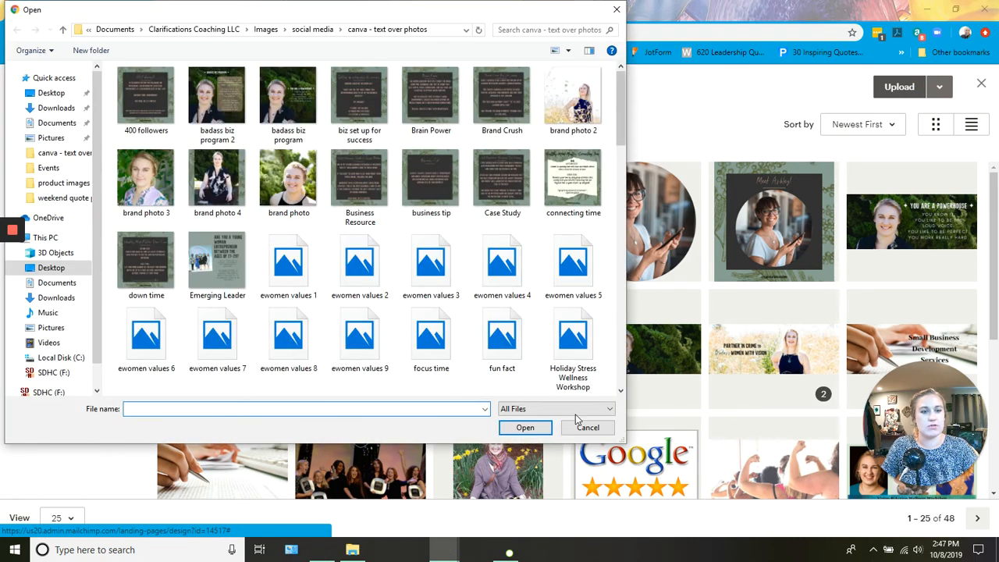
click(588, 429)
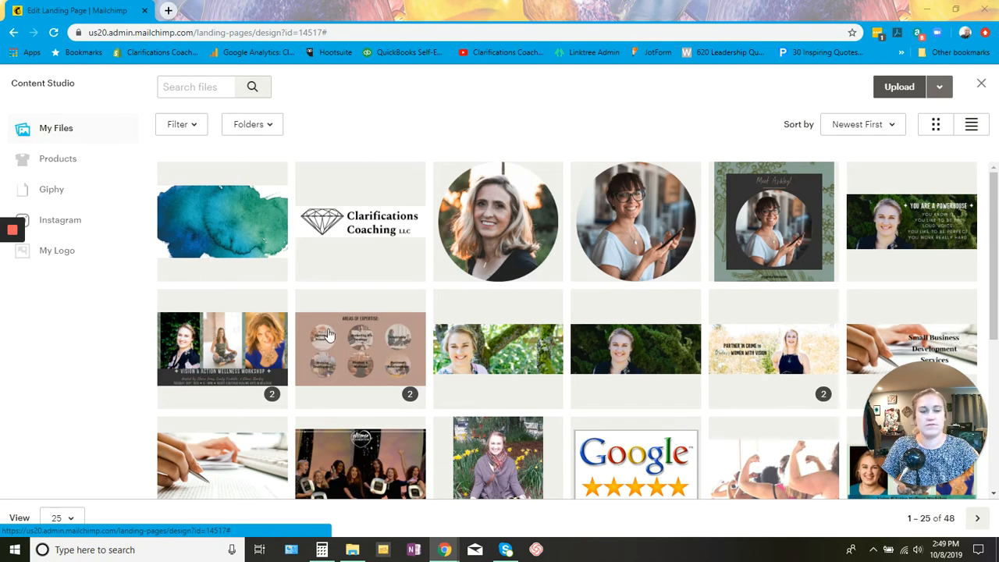
Upload the 'Copy of NLI webinar series' image from the Images > Events folder.
click(899, 87)
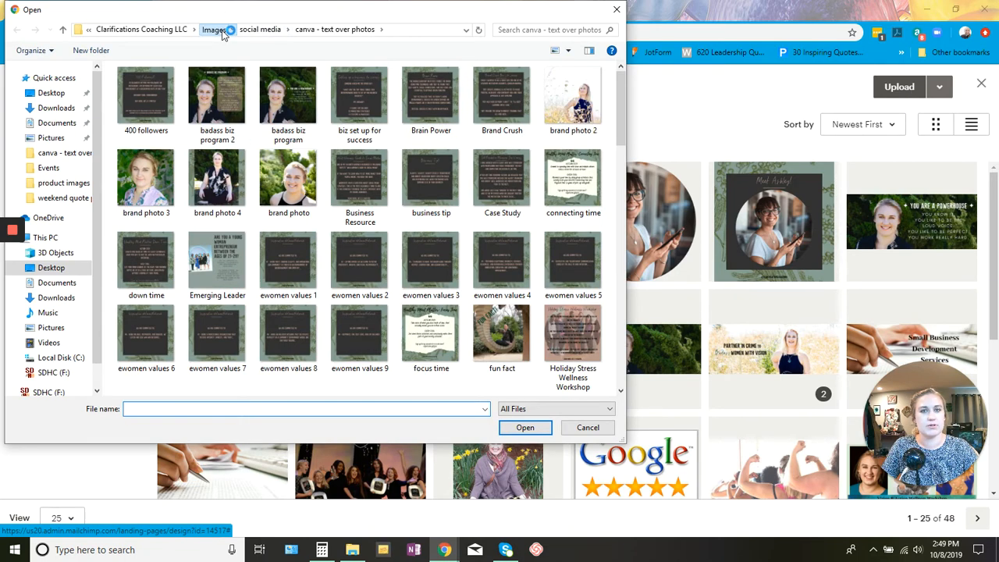
click(222, 33)
double_click(355, 106)
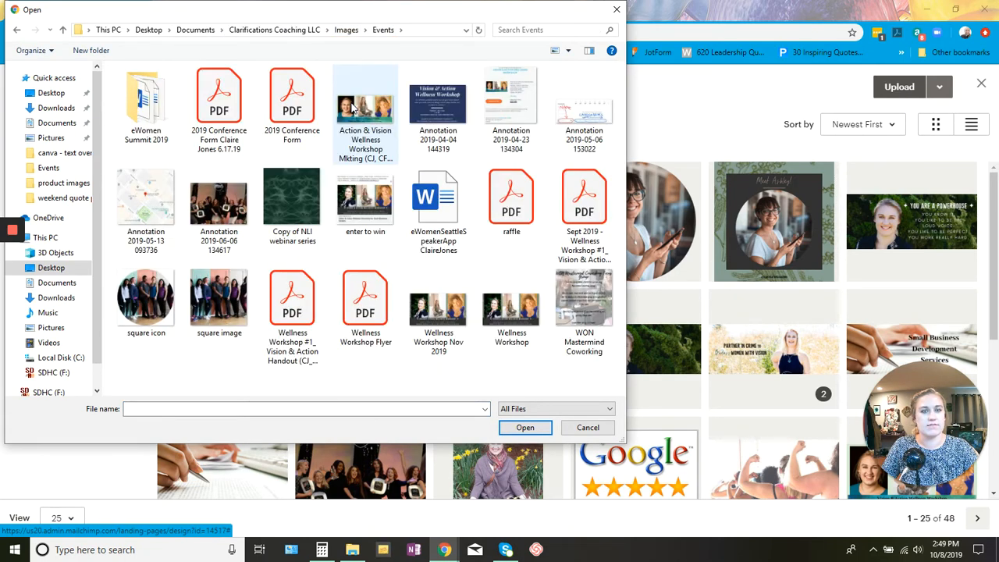
click(293, 221)
double_click(293, 219)
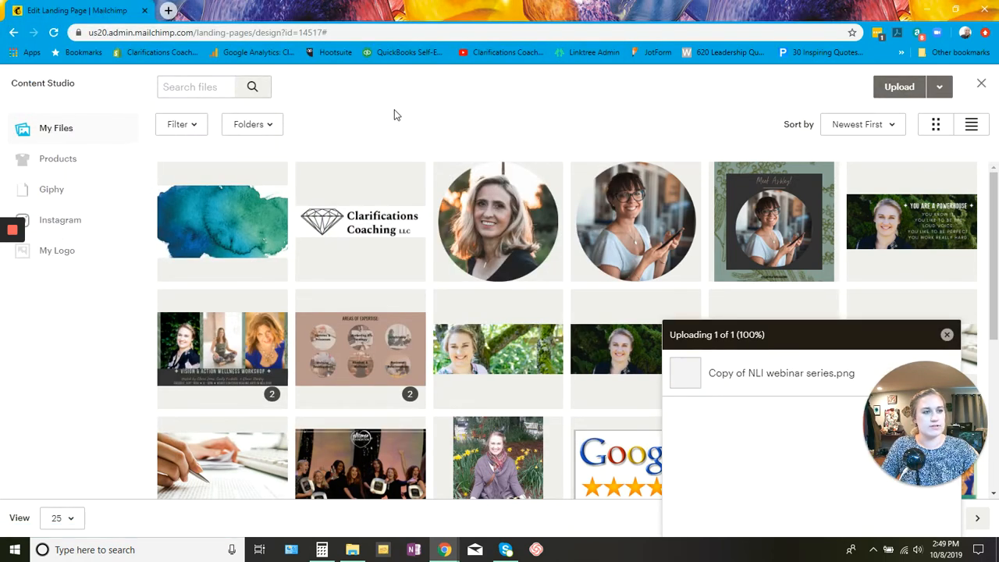
Insert the uploaded webinar image as the divider's green neural background.
click(230, 207)
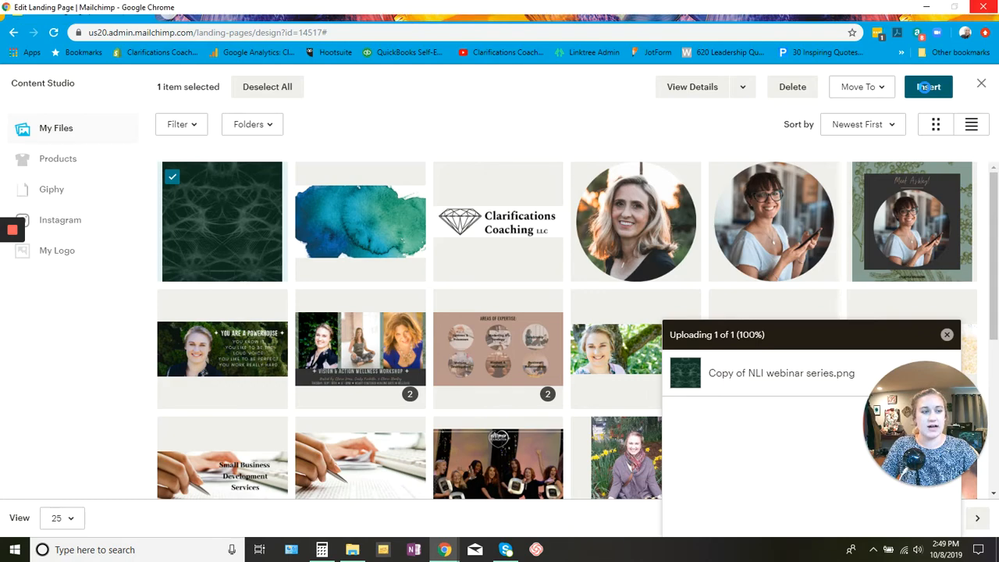
click(927, 92)
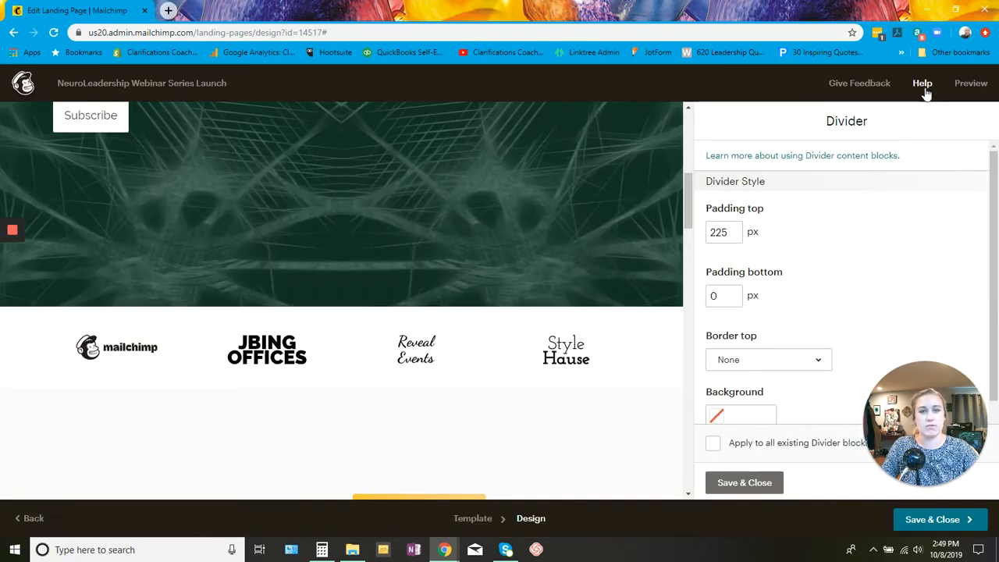
scroll(589, 265, up, 2)
scroll(601, 277, up, 4)
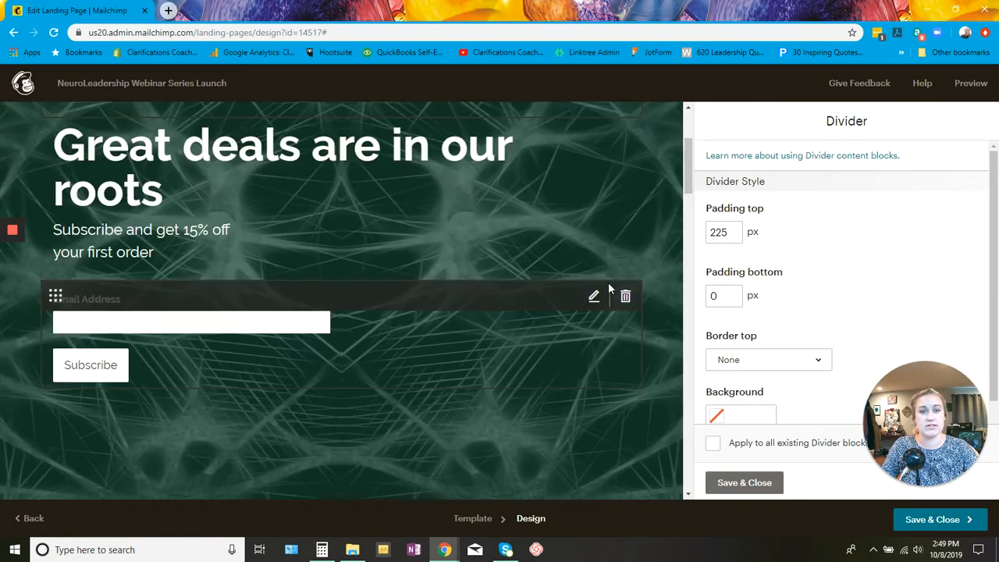
scroll(653, 281, down, 3)
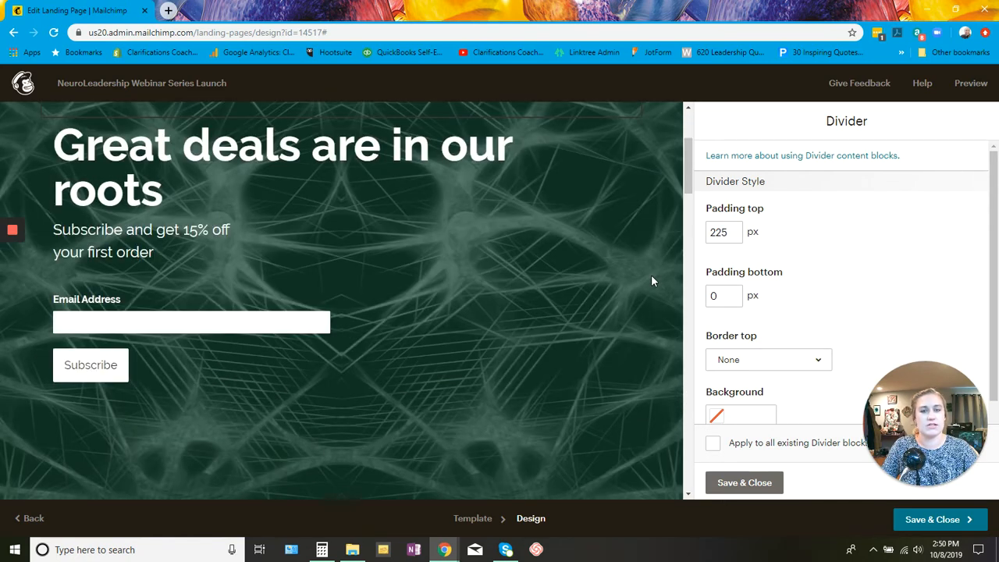
scroll(652, 281, up, 3)
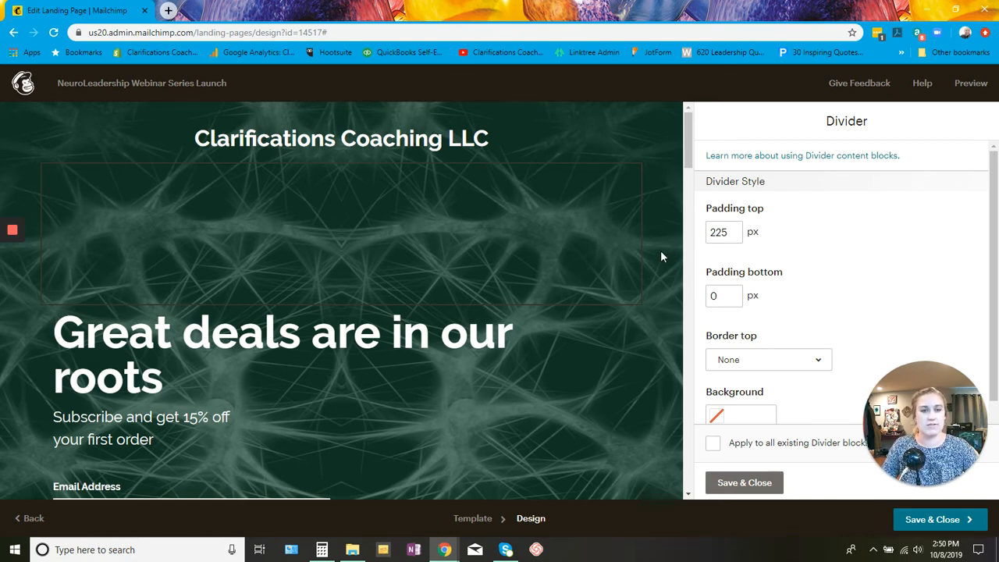
scroll(660, 249, down, 2)
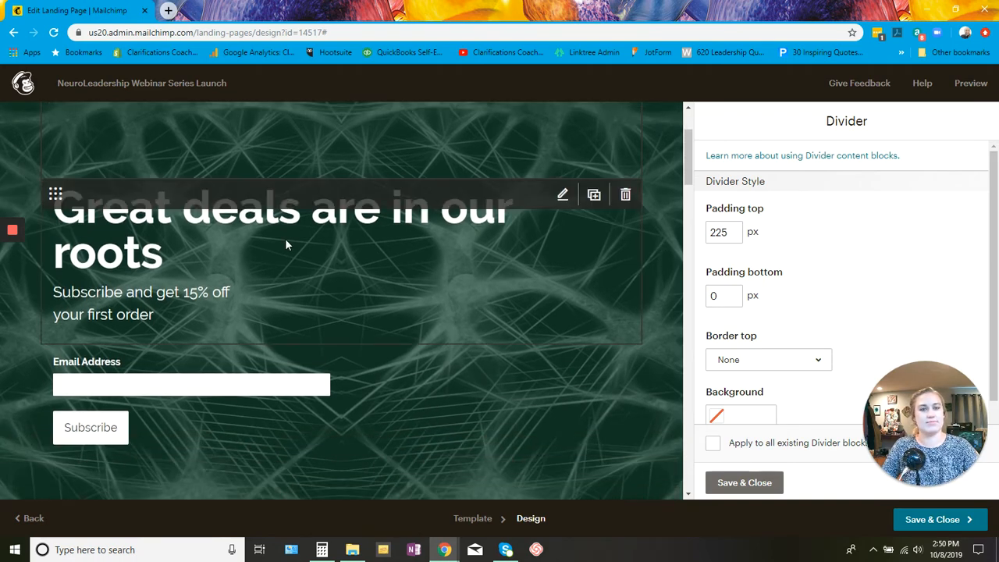
Change the hero heading to 'NeuroLeadership Webinar Series Launch'.
click(285, 240)
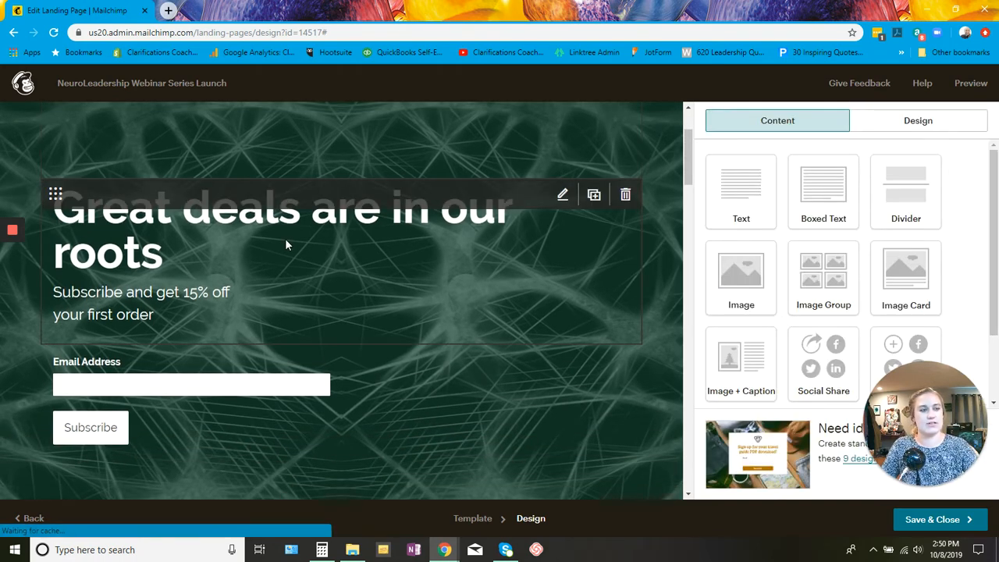
click(302, 252)
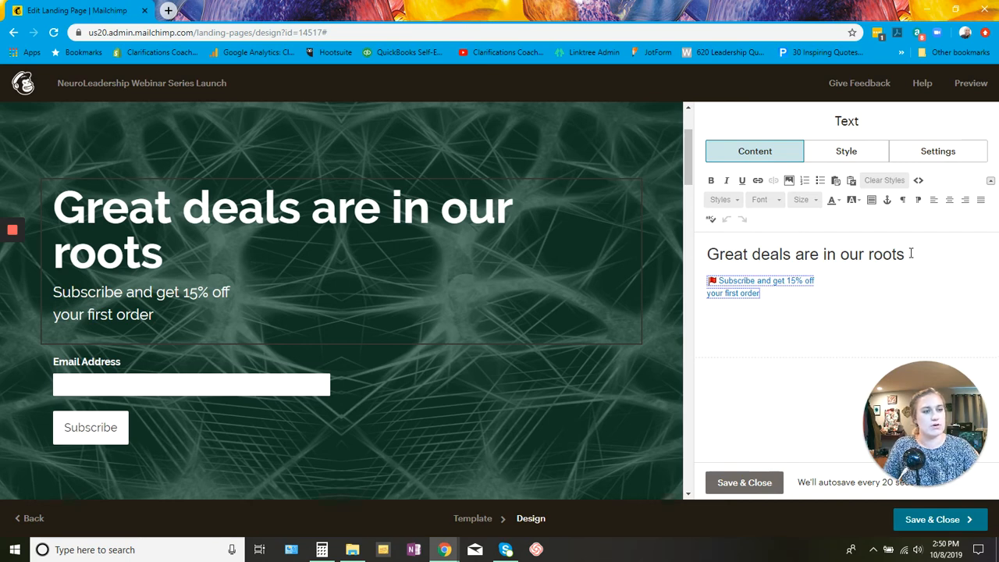
drag(910, 253, 699, 248)
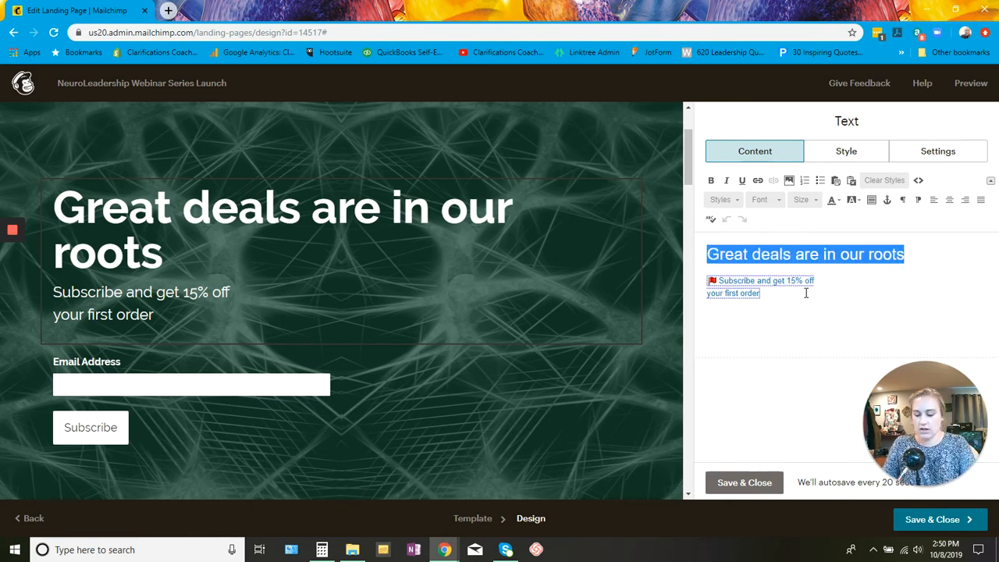
text(Neuro)
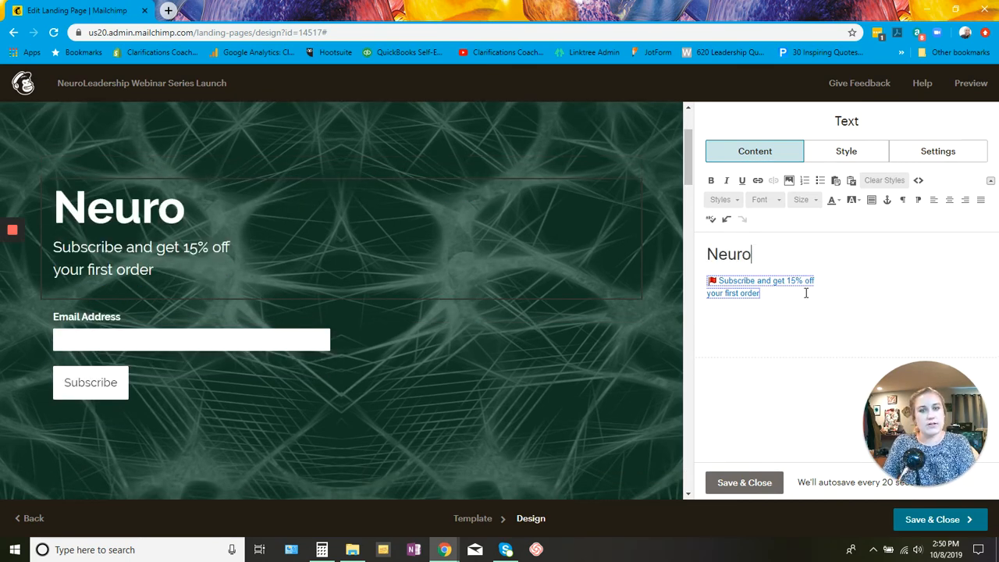
text(Leadership )
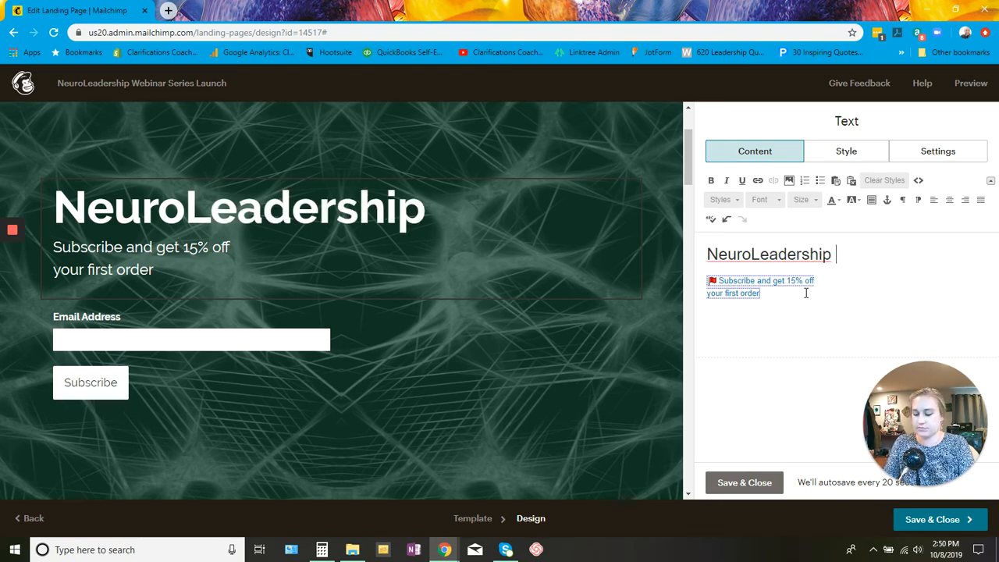
text(Webinar Series)
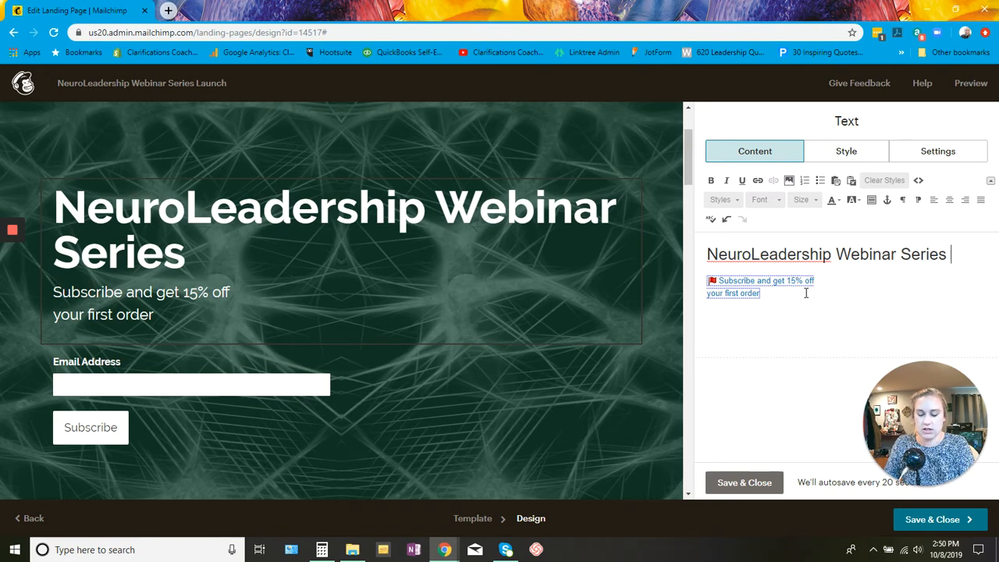
text( Launch)
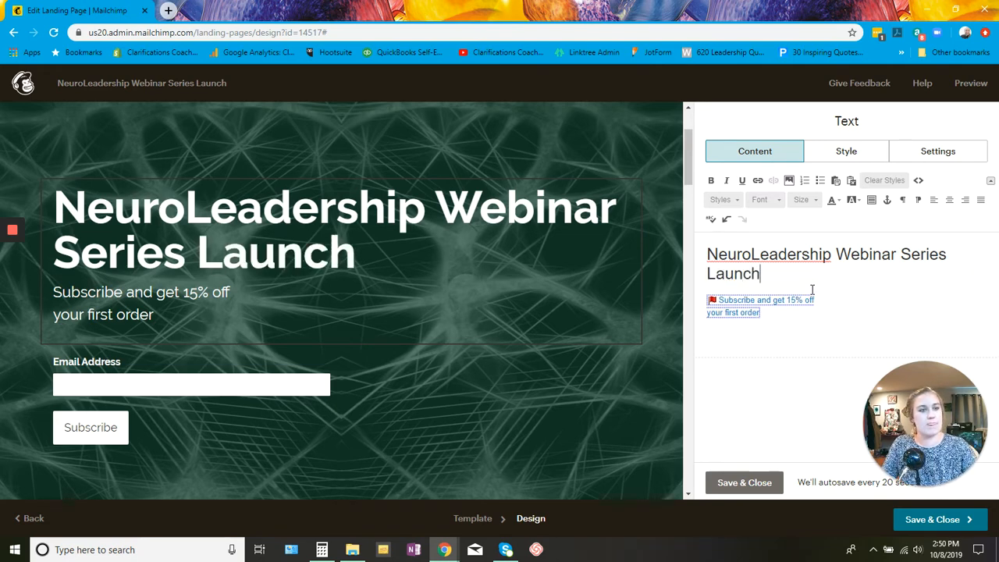
Replace the offer line with white text 'Sign up to be notified when the series launches'.
drag(778, 315, 707, 300)
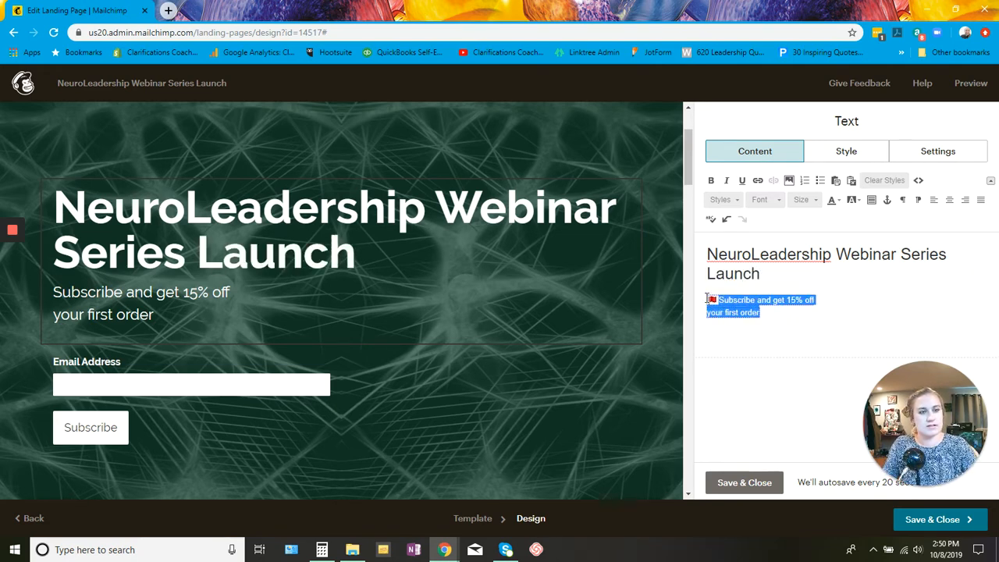
key(BackSpace)
text(Sign up)
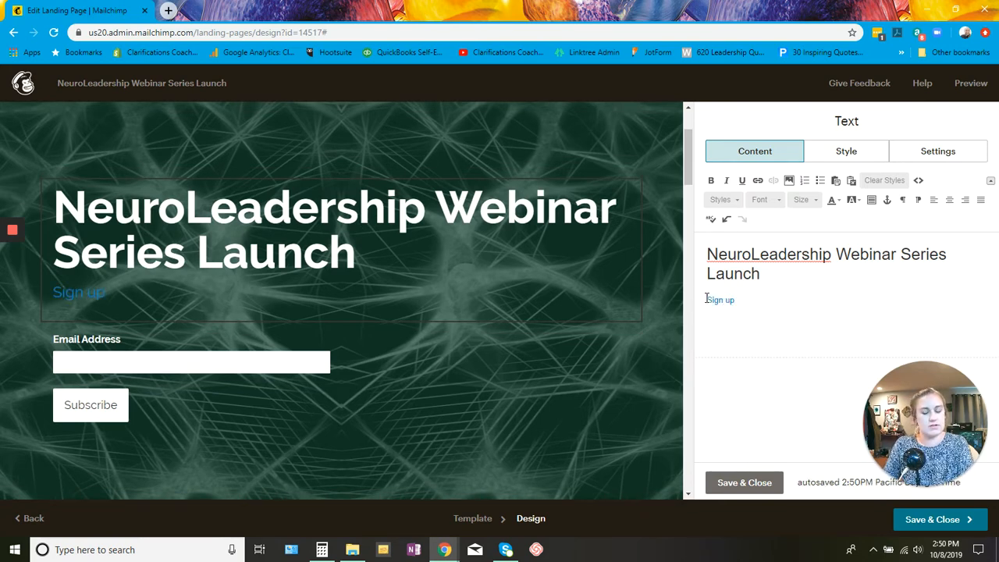
text( to be notified when)
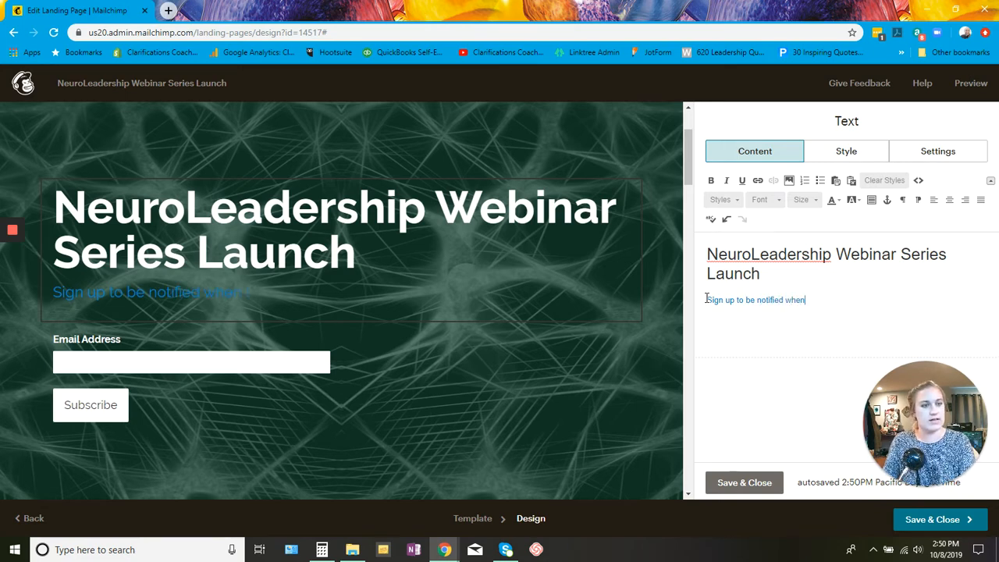
text( the series )
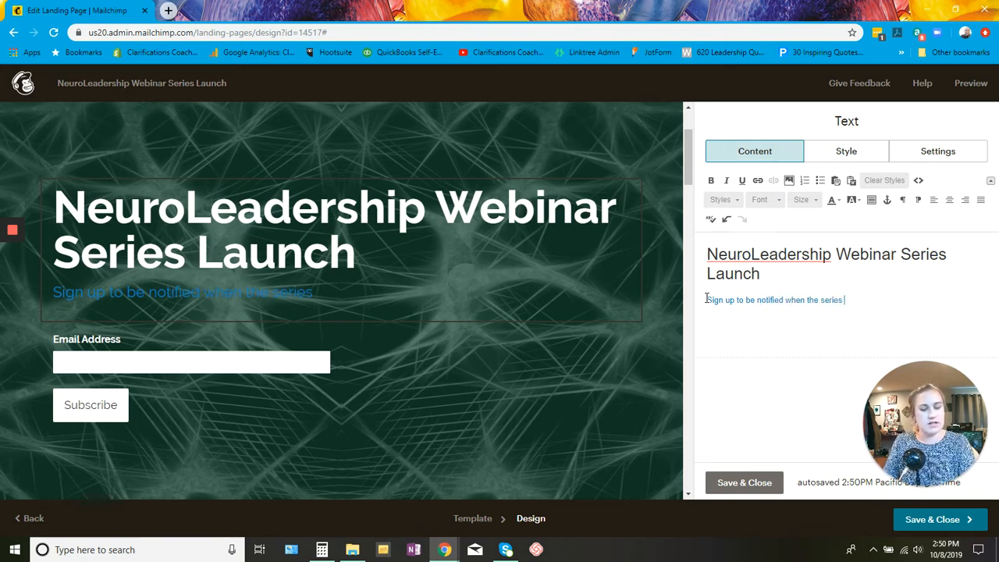
text(launches and get first dibs!)
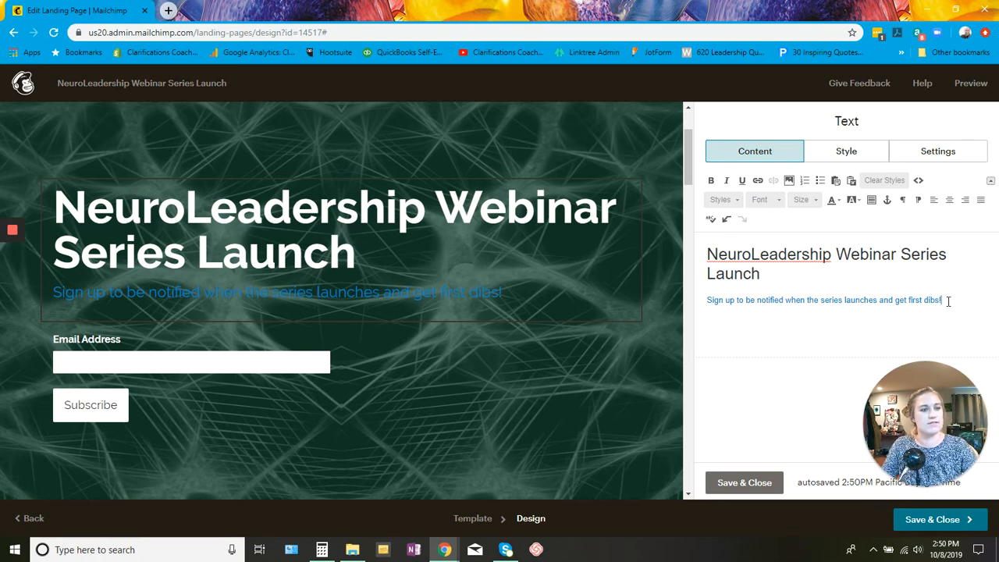
drag(948, 301, 708, 298)
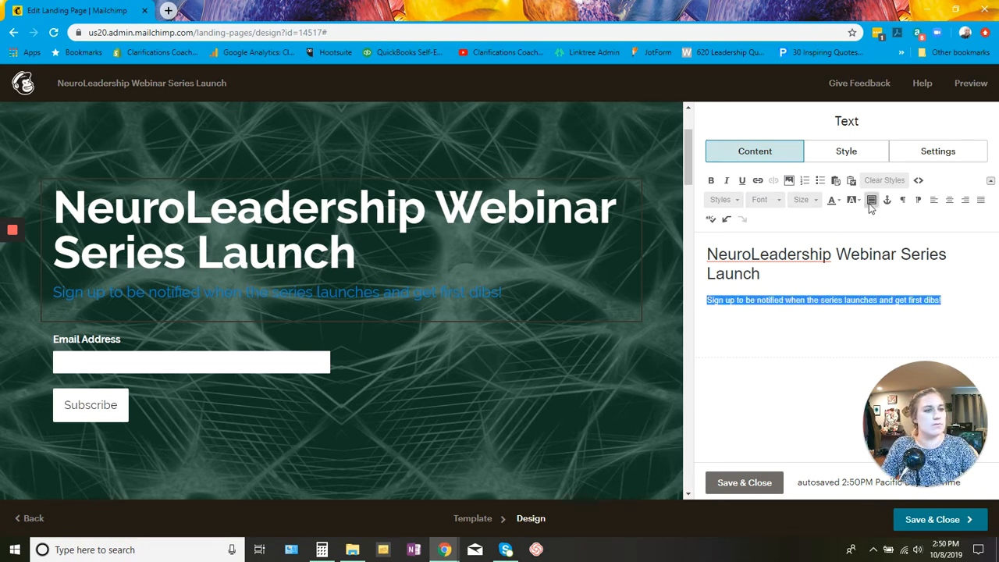
click(831, 200)
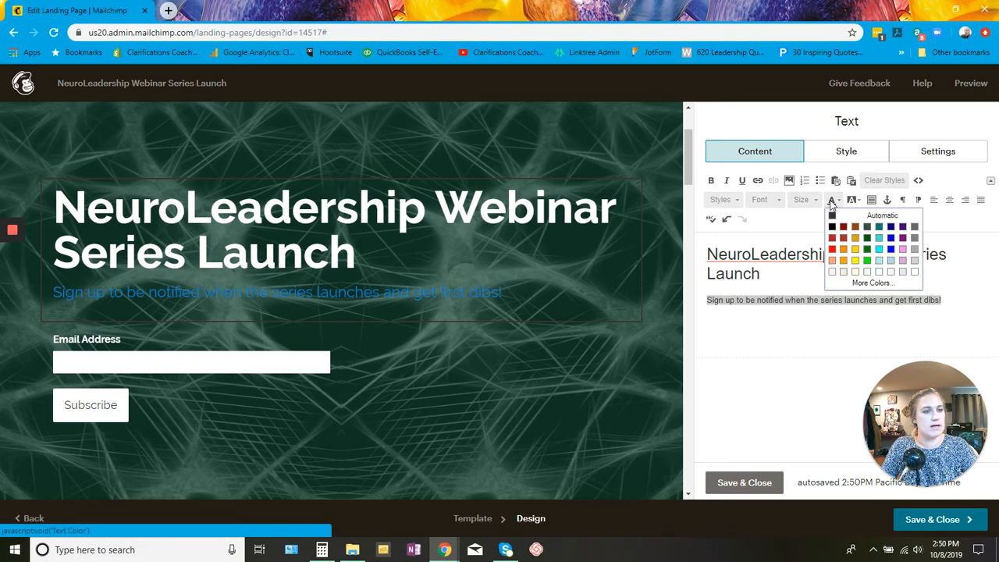
click(915, 275)
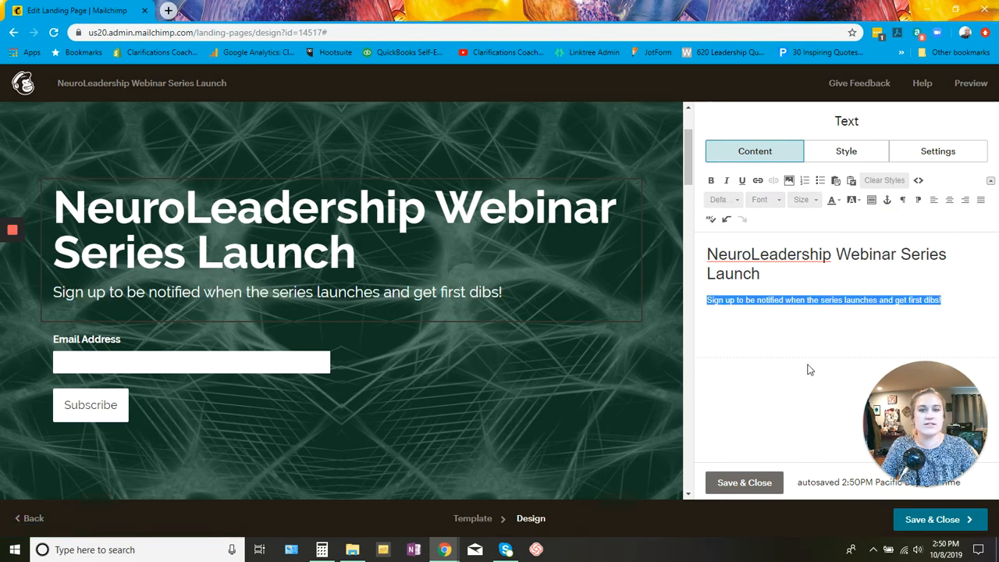
Save the hero text and scroll back up to the Clarifications Coaching LLC header.
click(762, 486)
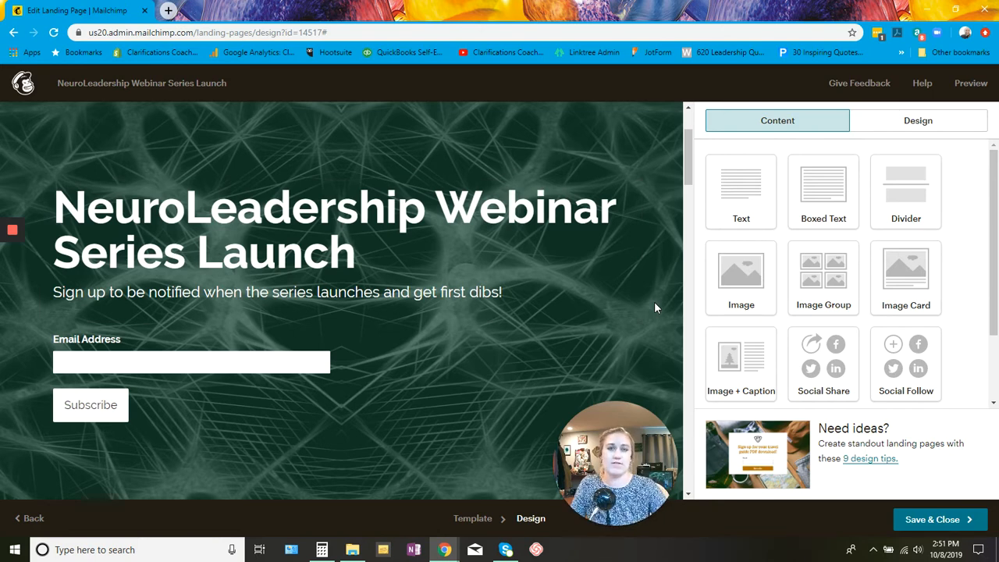
scroll(657, 306, up, 2)
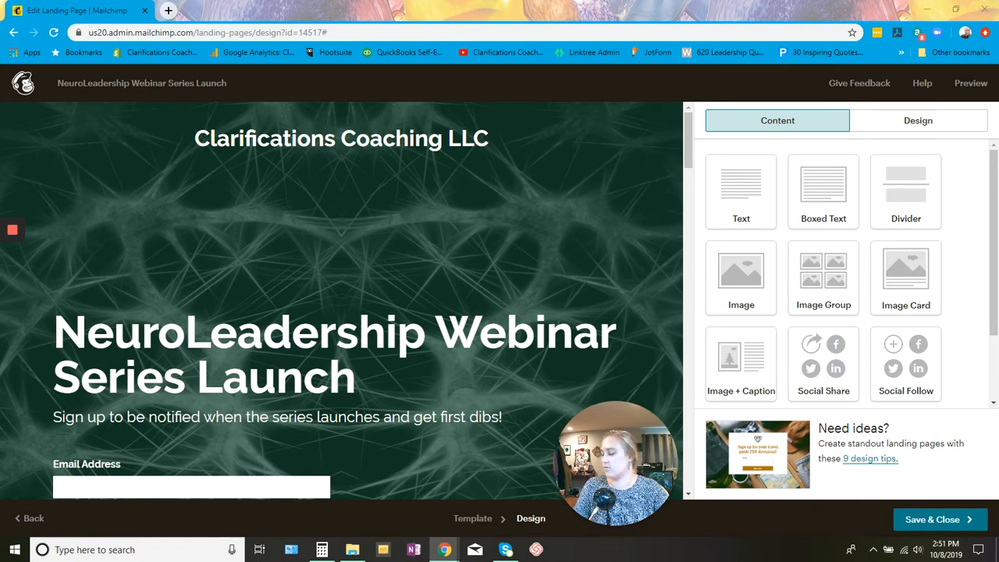
mouse_move(204, 144)
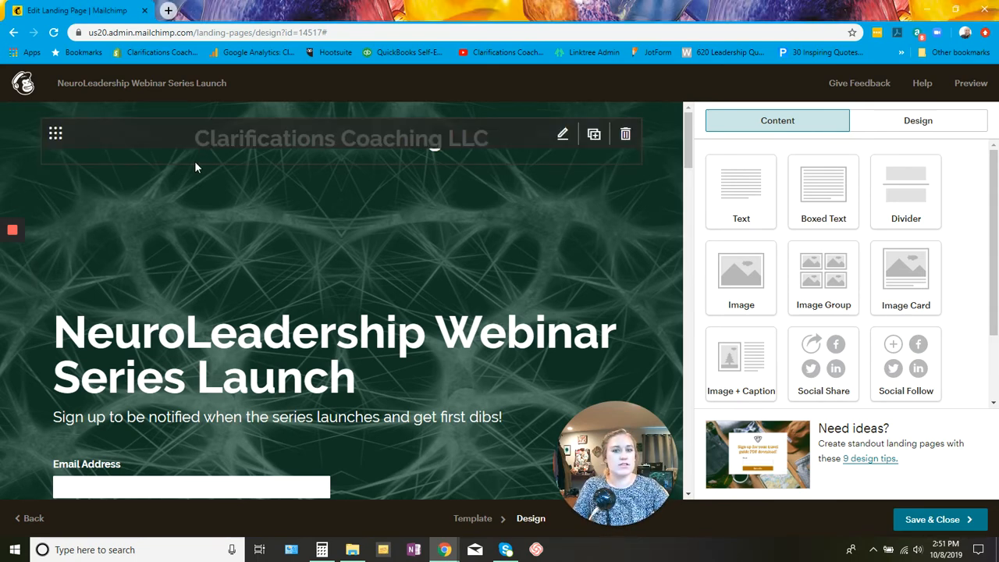
Paste ✦ before and after 'Clarifications Coaching LLC', color the line white and save.
click(244, 144)
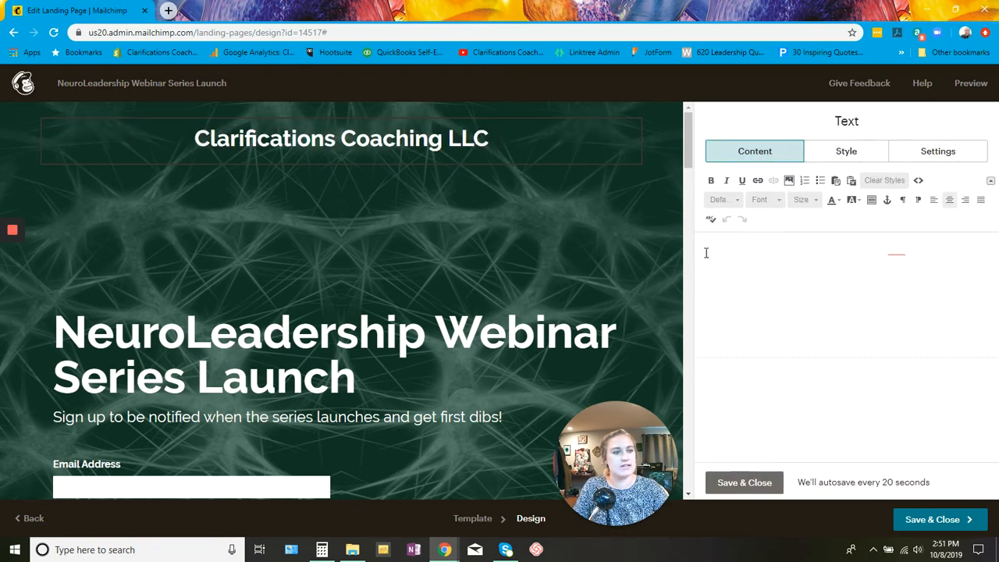
drag(990, 263, 693, 231)
click(779, 250)
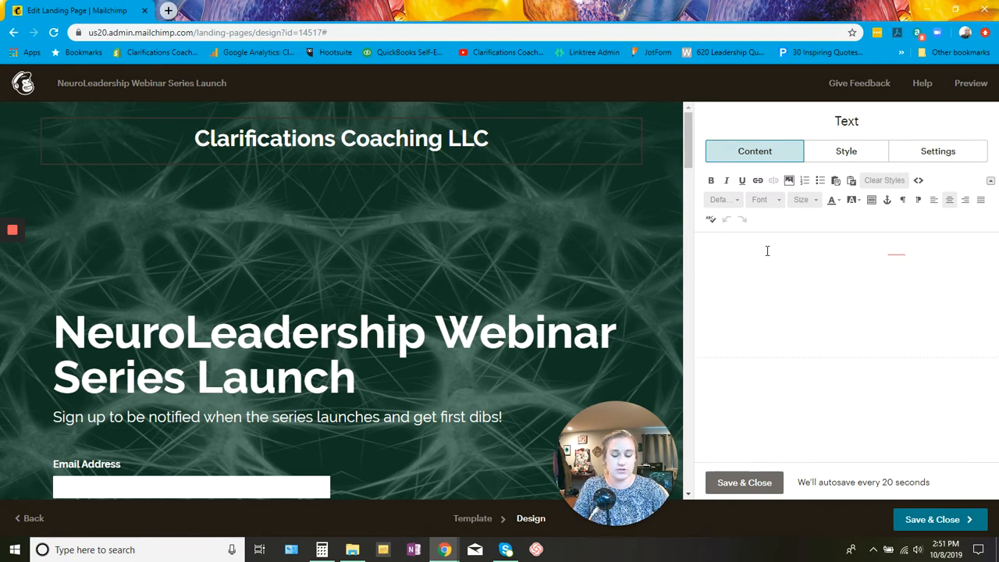
text(✦)
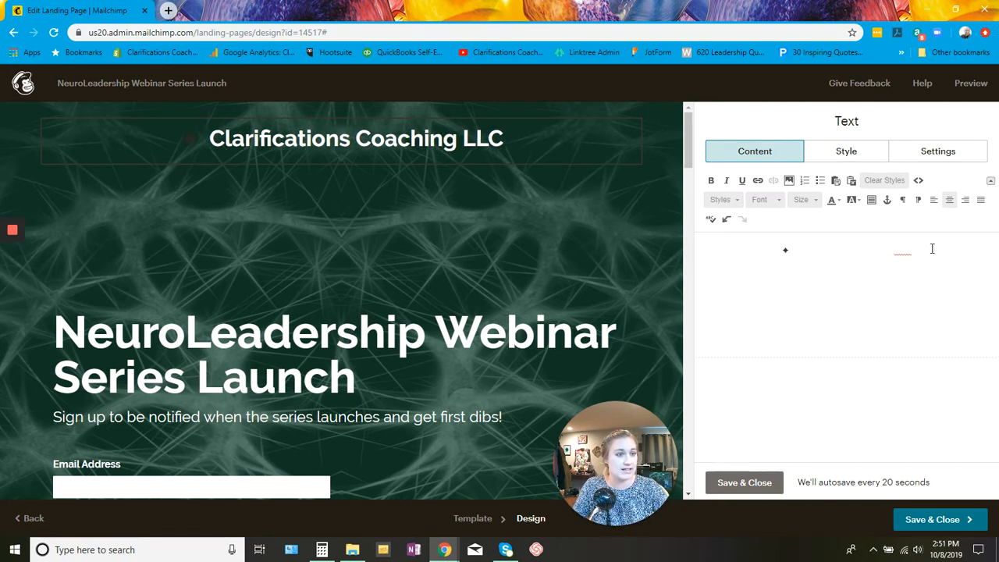
click(933, 249)
text(✦)
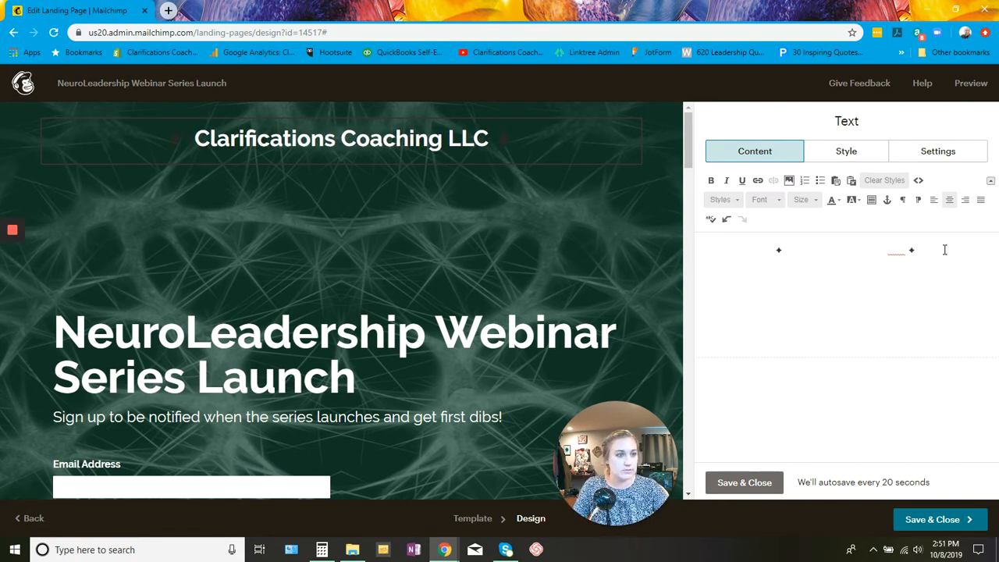
drag(944, 250, 747, 246)
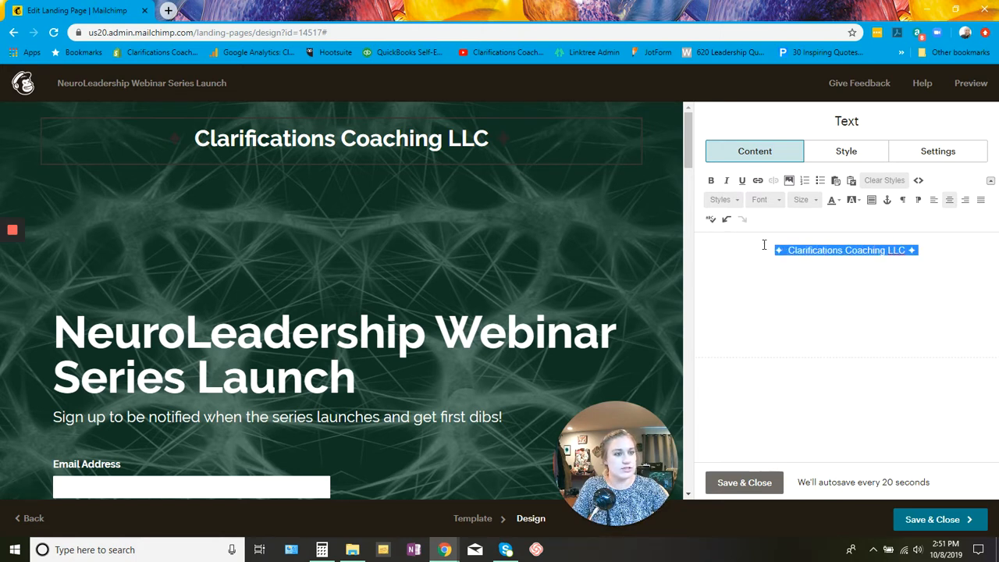
click(837, 202)
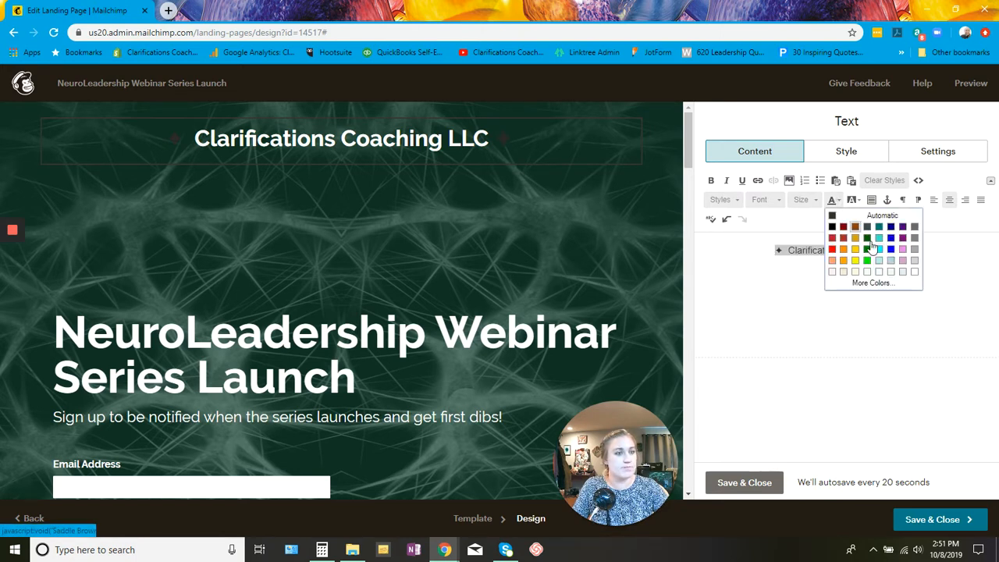
click(910, 268)
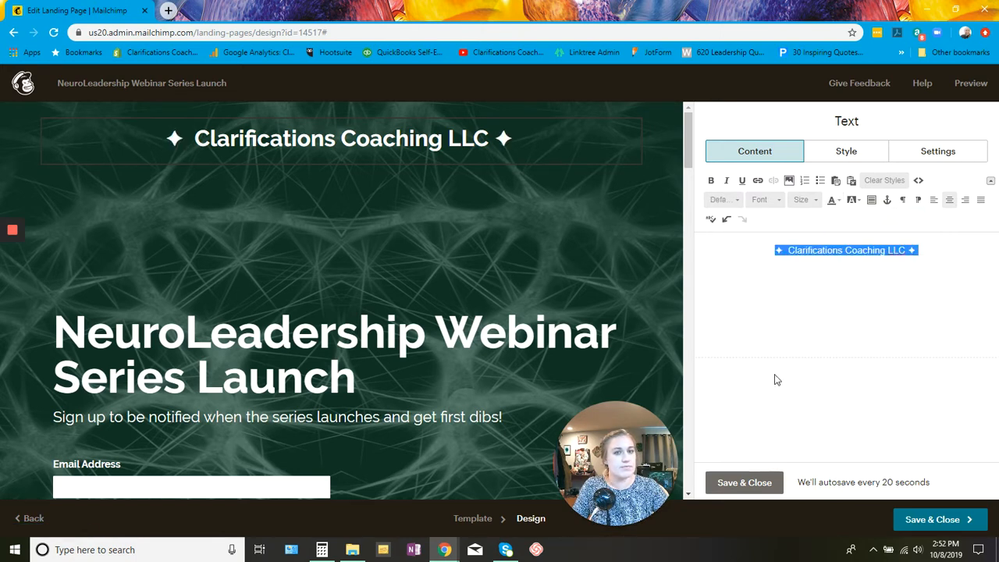
click(744, 484)
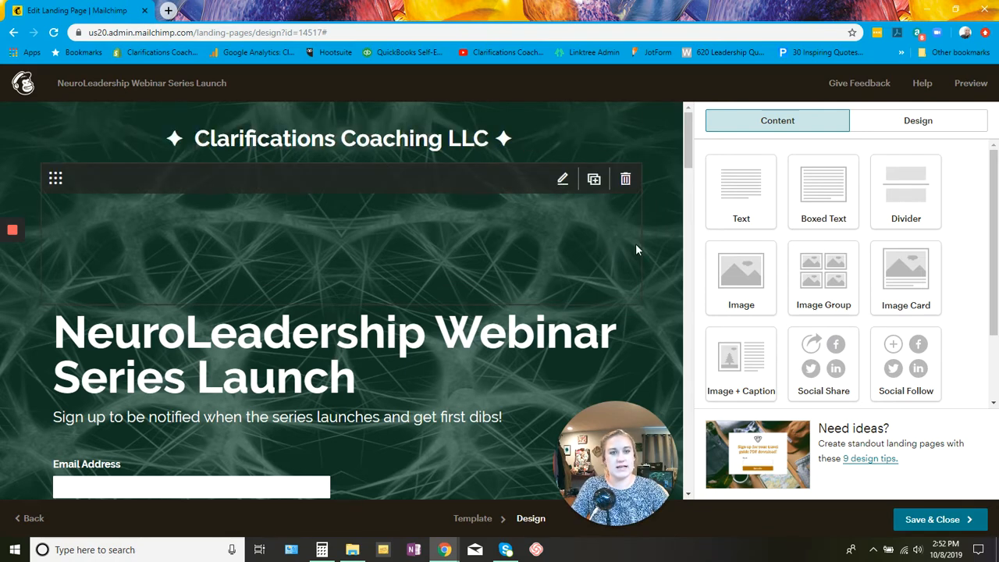
Add First Name and Last Name fields to the signup form, both marked required.
scroll(619, 246, down, 2)
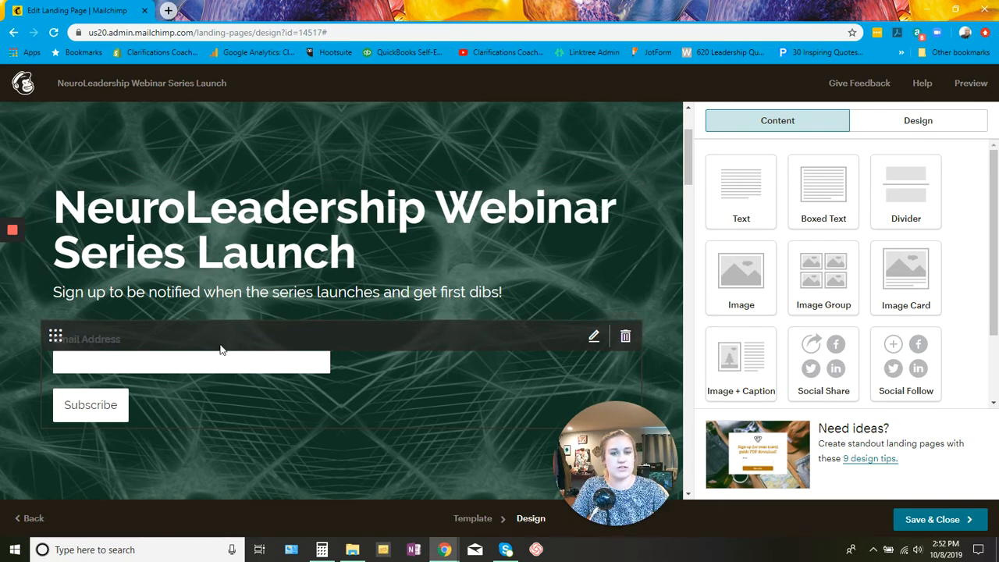
click(82, 339)
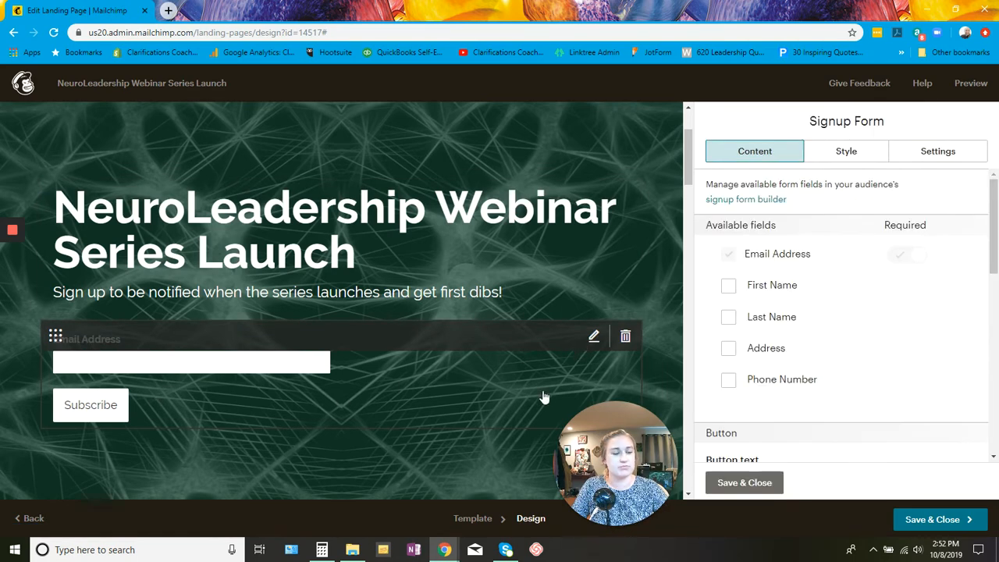
click(726, 287)
click(727, 318)
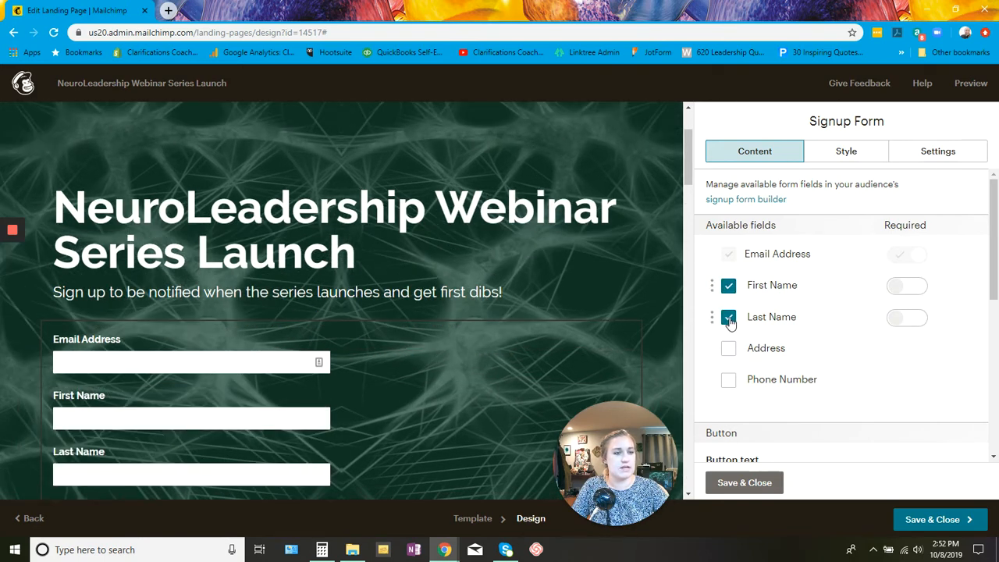
click(898, 293)
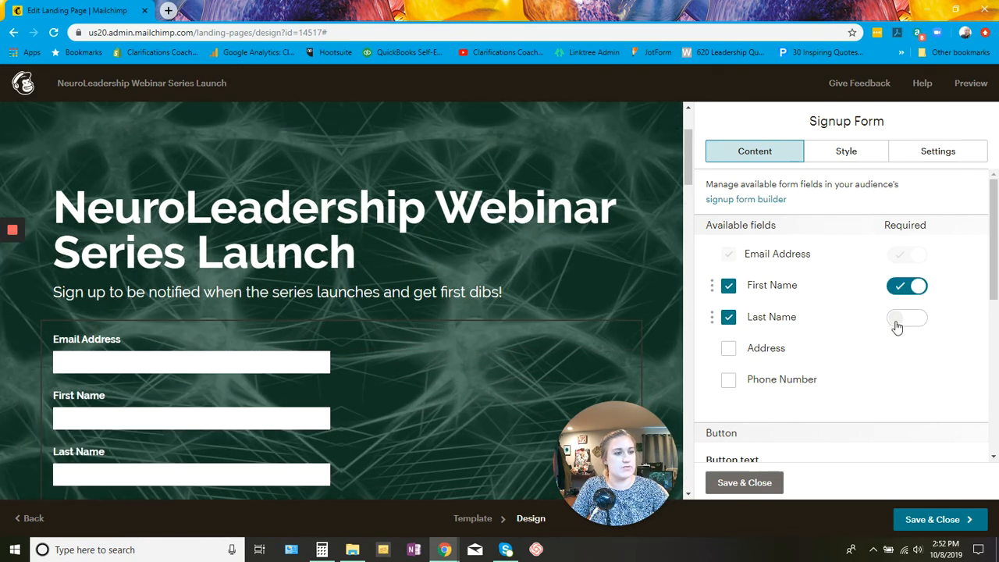
click(896, 320)
Switch the Signup Form panel to its Style options.
scroll(621, 264, down, 2)
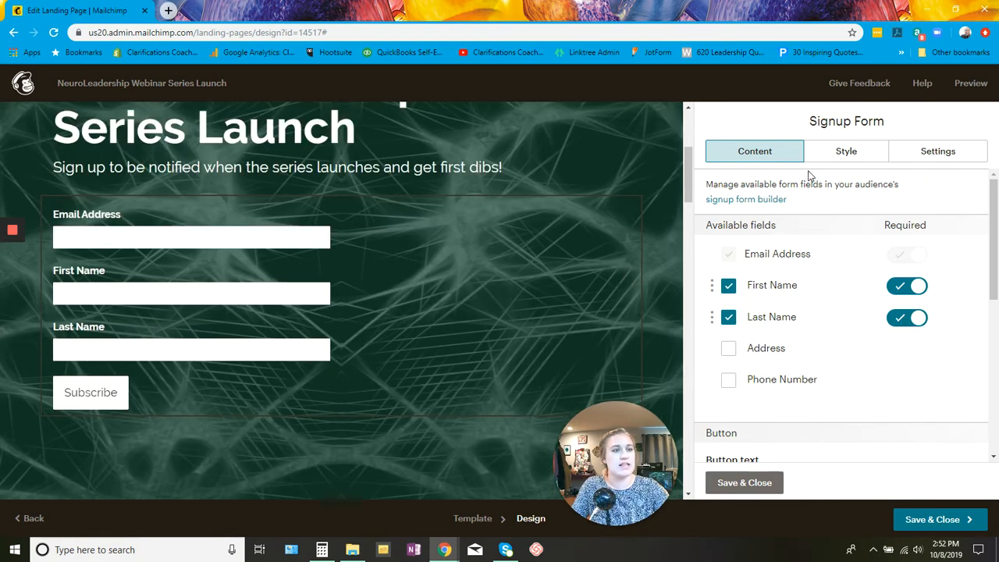
scroll(849, 300, down, 1)
scroll(850, 302, down, 3)
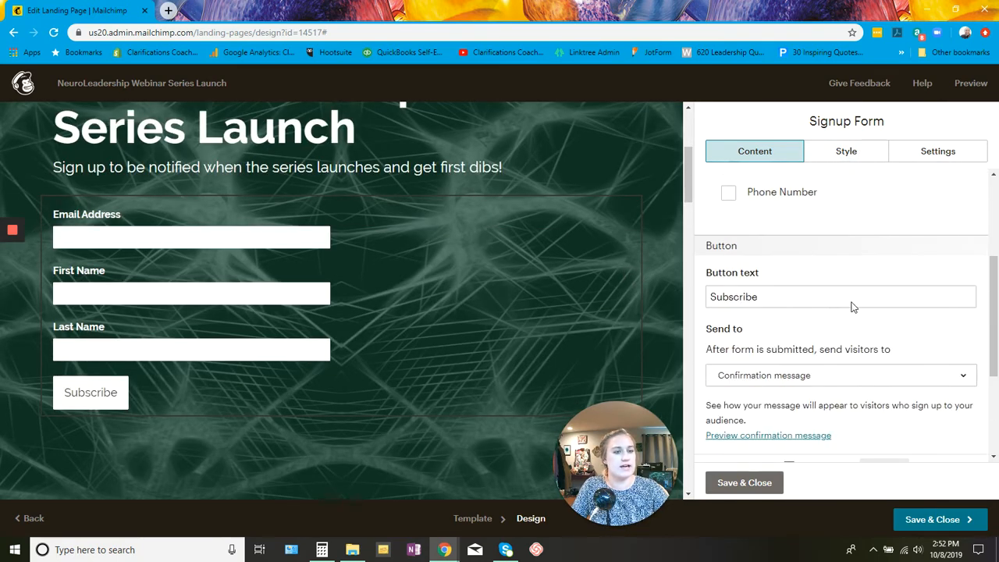
scroll(852, 304, down, 1)
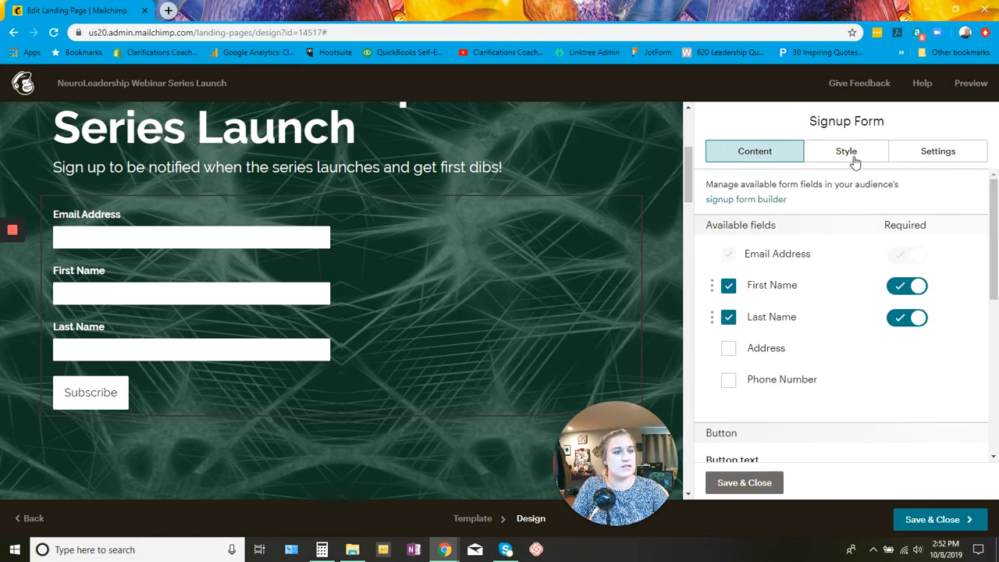
click(846, 154)
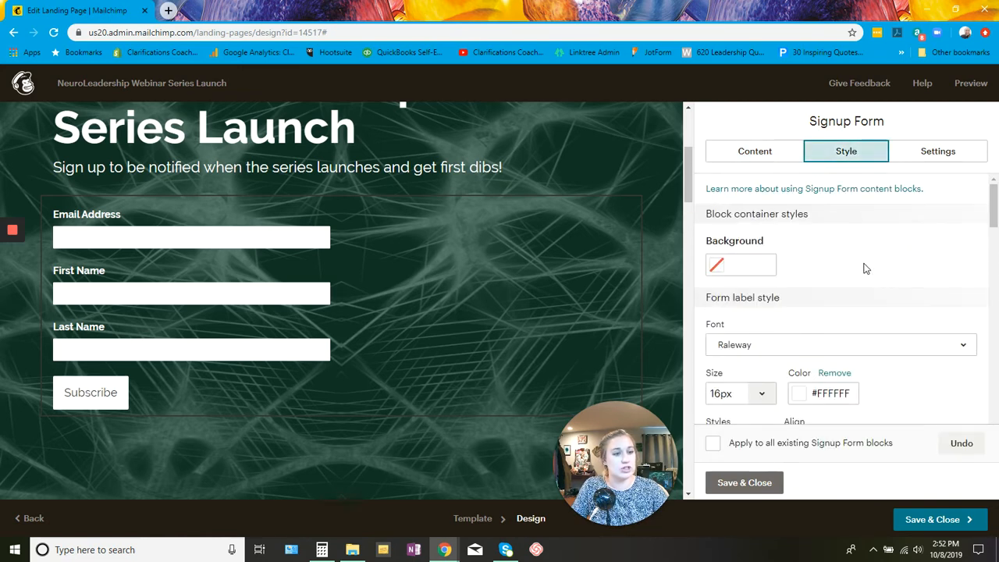
scroll(862, 268, down, 2)
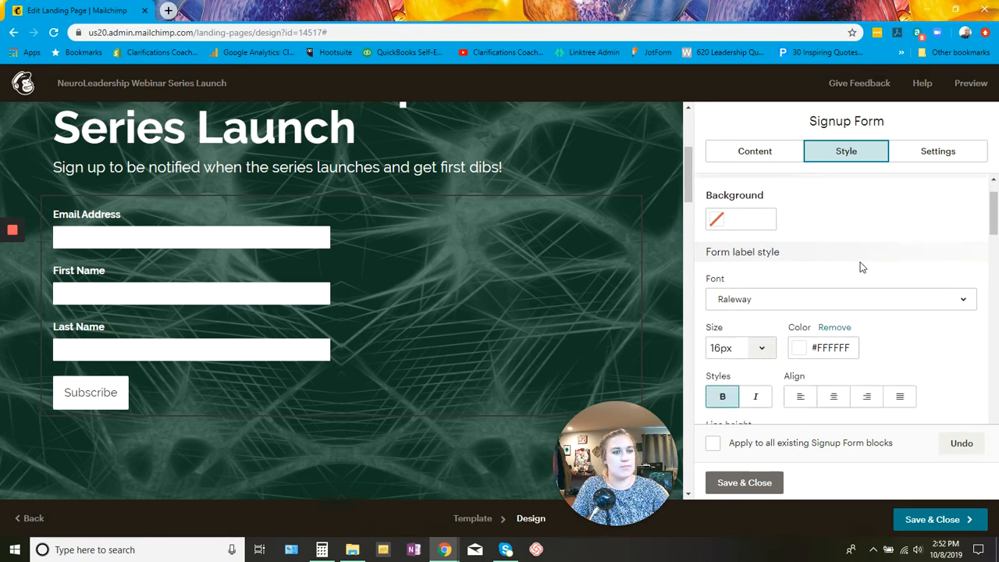
Round the corners of the form's input fields.
scroll(927, 267, down, 2)
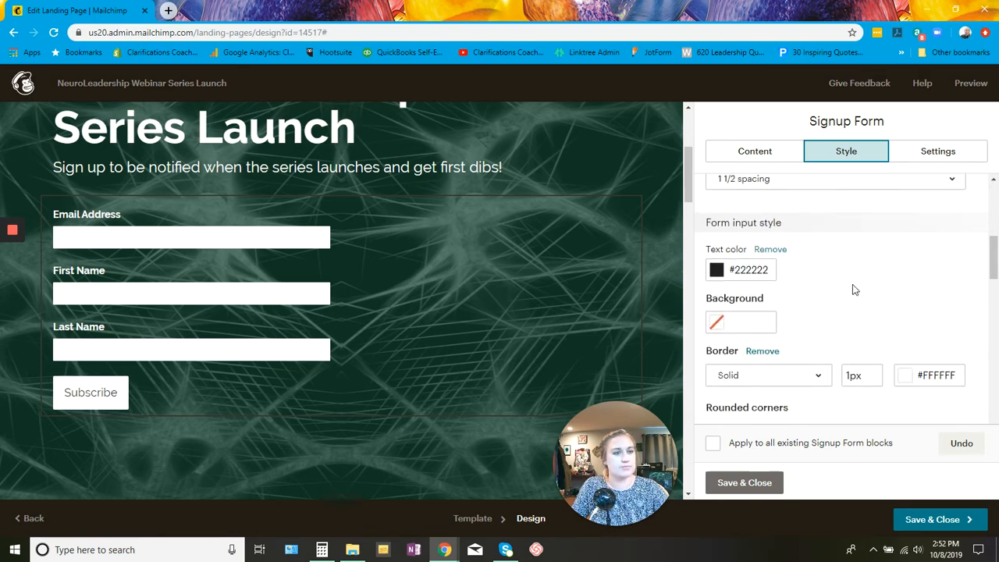
scroll(825, 295, down, 2)
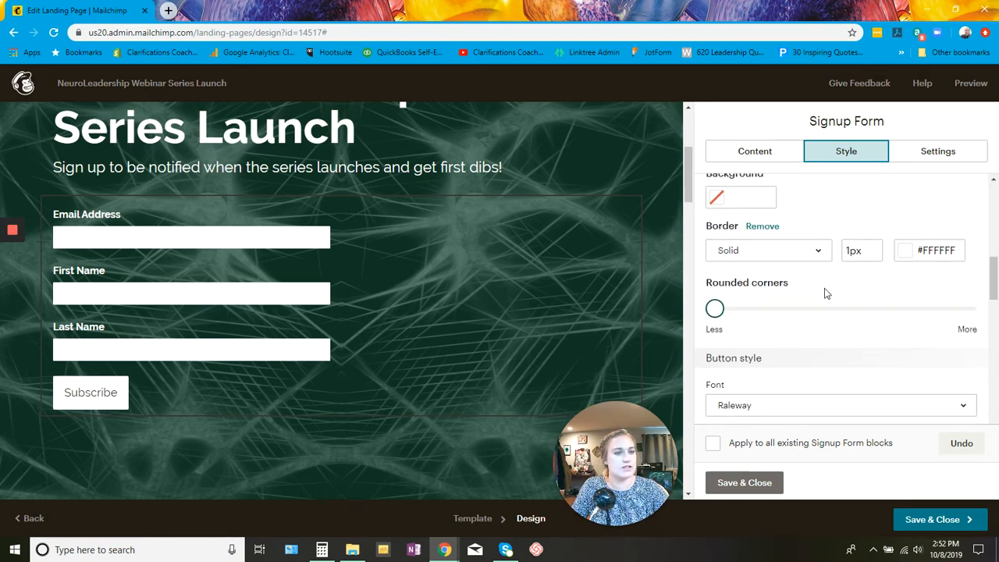
drag(718, 311, 812, 316)
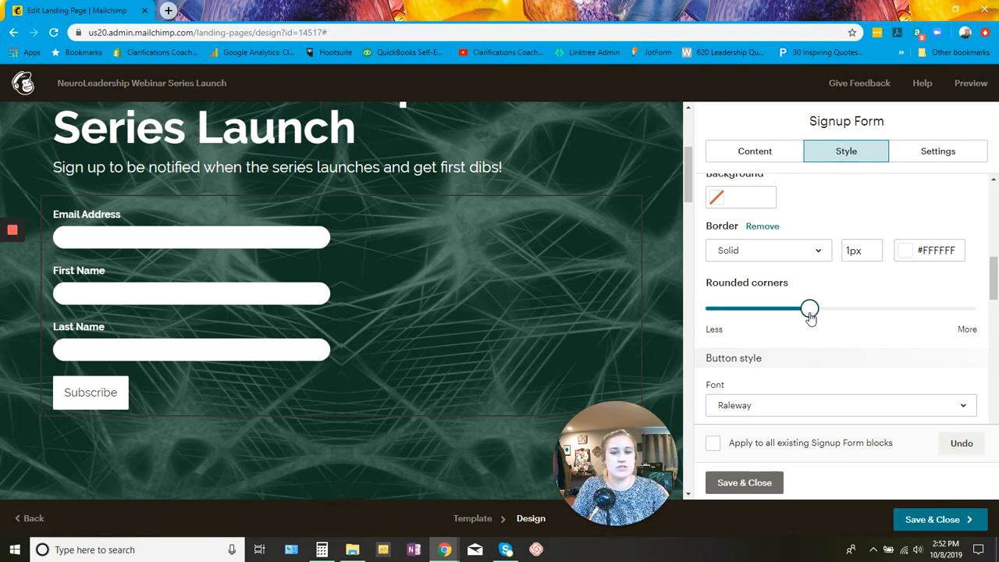
Give the Subscribe button pill-like rounded corners.
scroll(824, 356, down, 3)
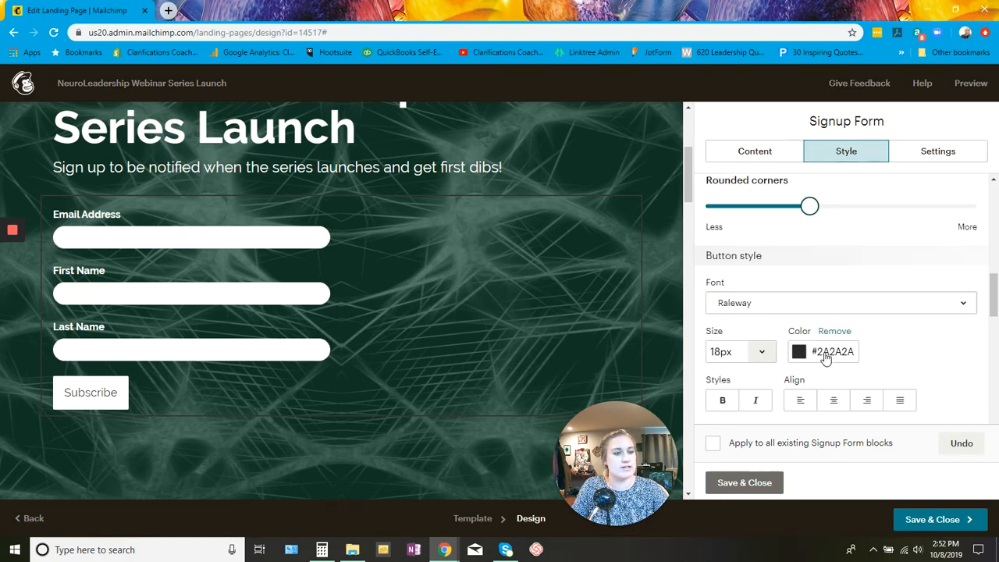
scroll(828, 357, down, 3)
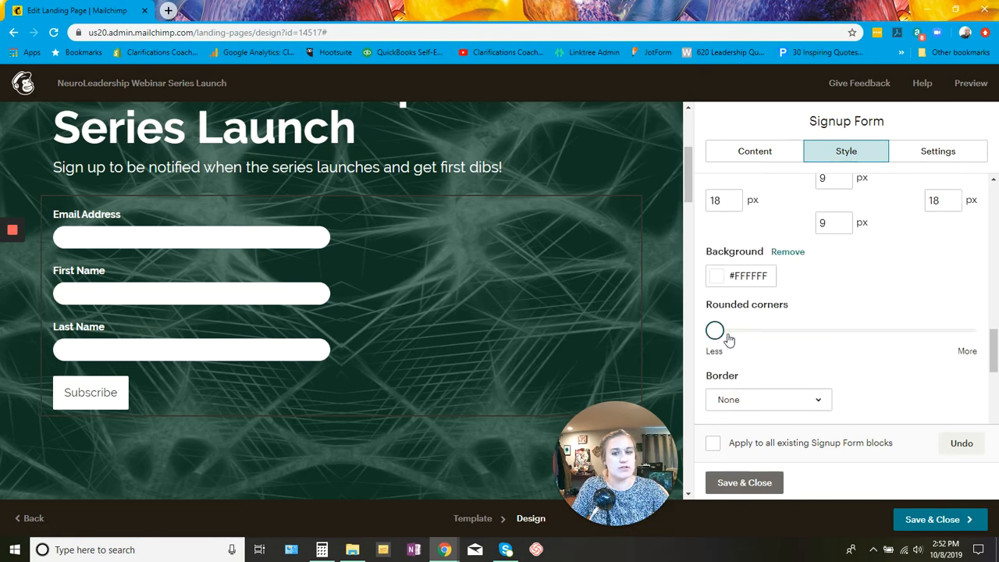
drag(723, 332, 789, 335)
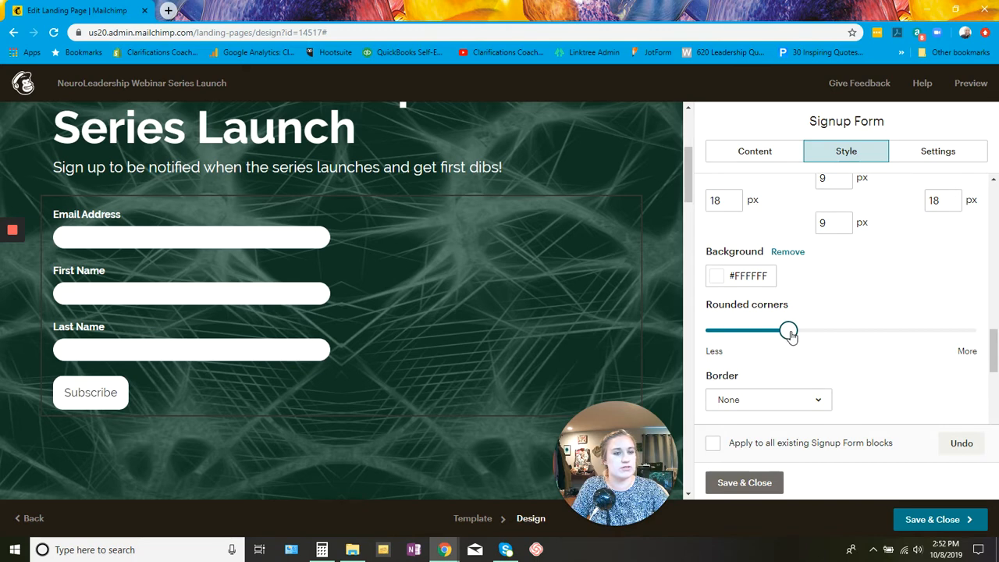
drag(790, 334, 813, 328)
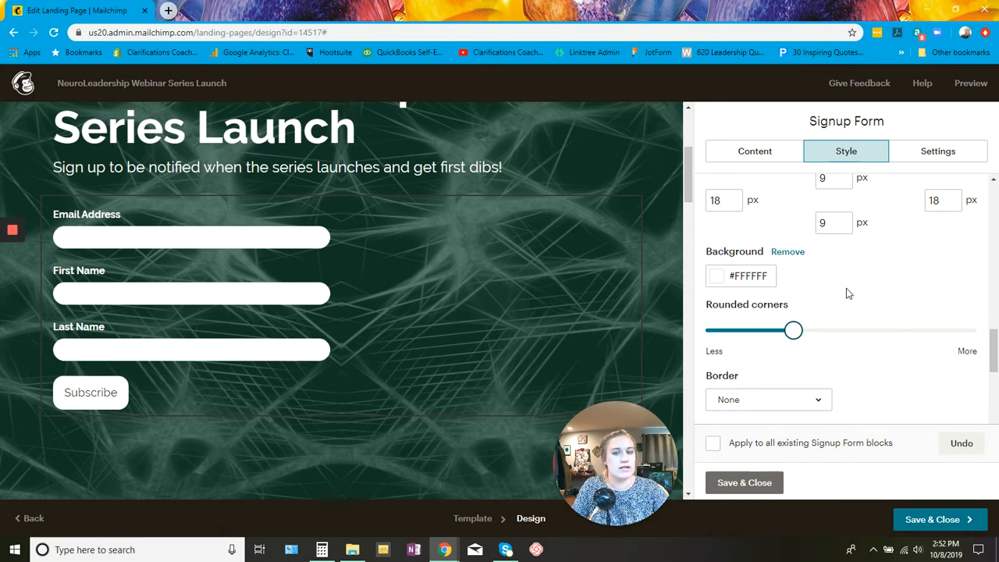
scroll(848, 304, up, 6)
scroll(850, 308, down, 2)
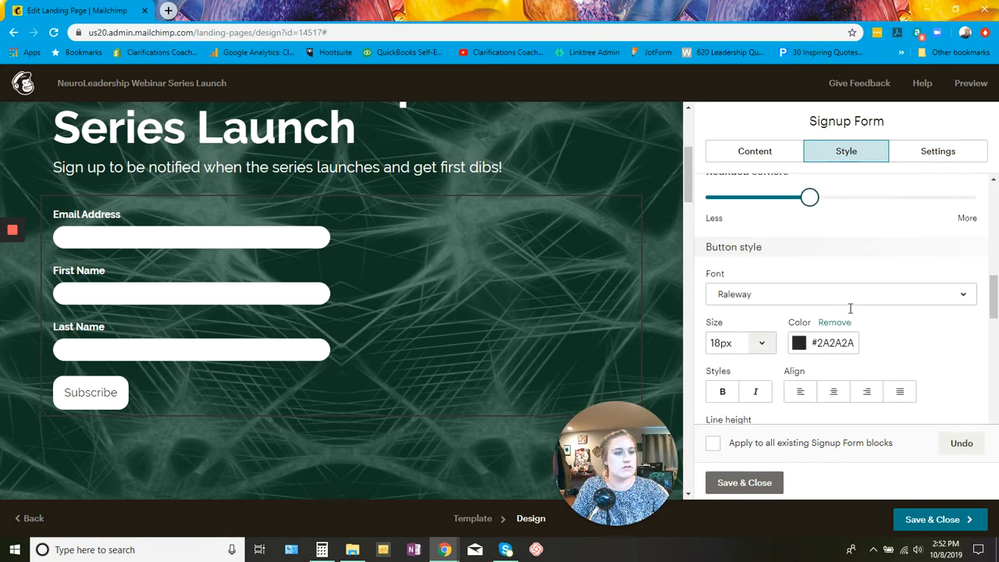
scroll(851, 309, down, 5)
drag(801, 395, 805, 395)
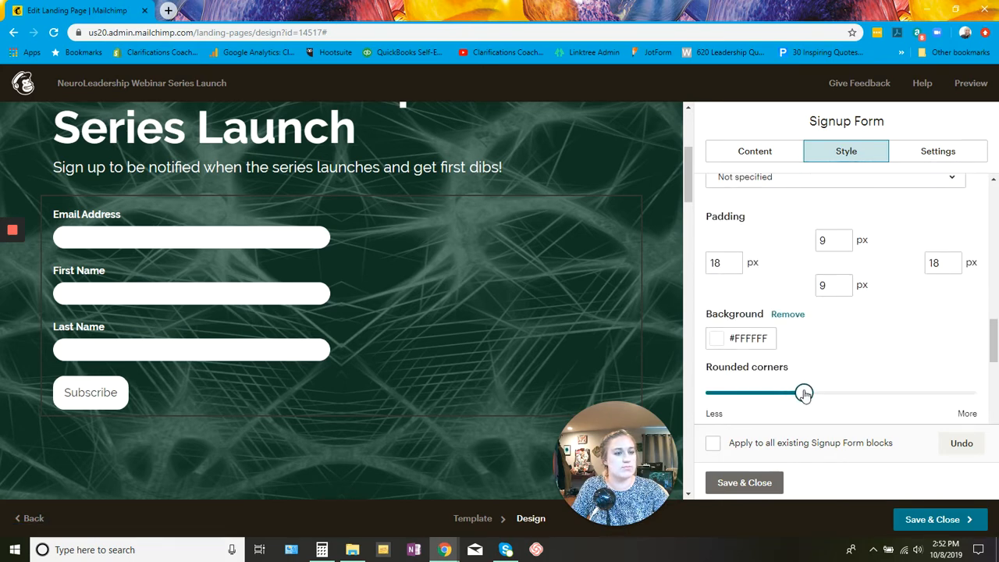
Review the form's layout settings, then return to its content options.
scroll(850, 341, down, 2)
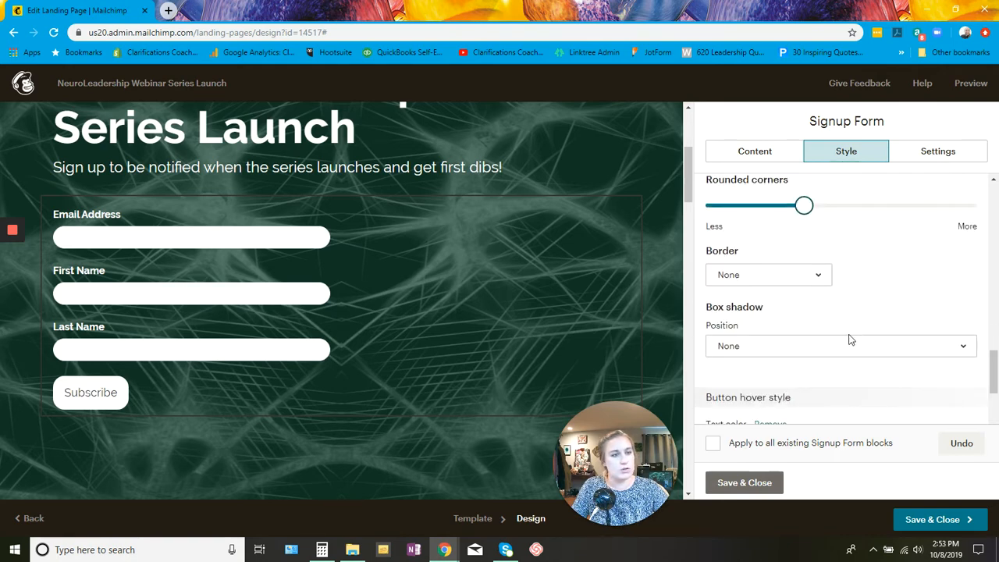
scroll(851, 340, down, 2)
scroll(849, 331, down, 1)
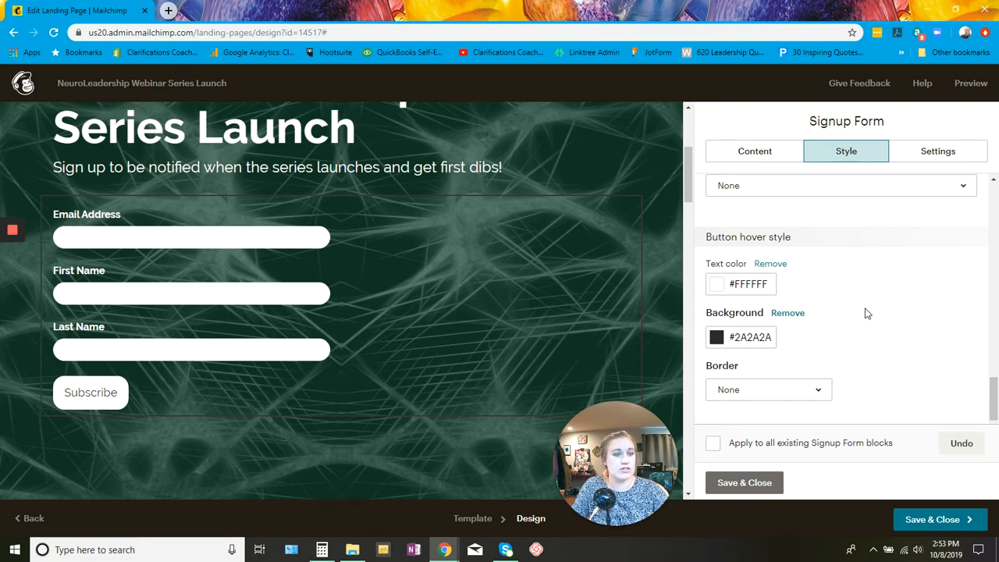
click(937, 156)
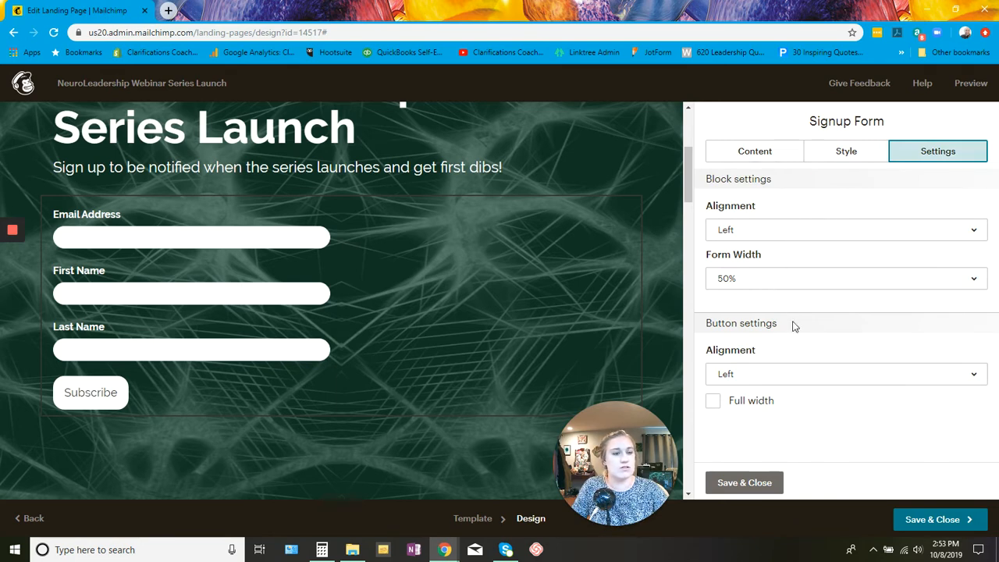
click(761, 160)
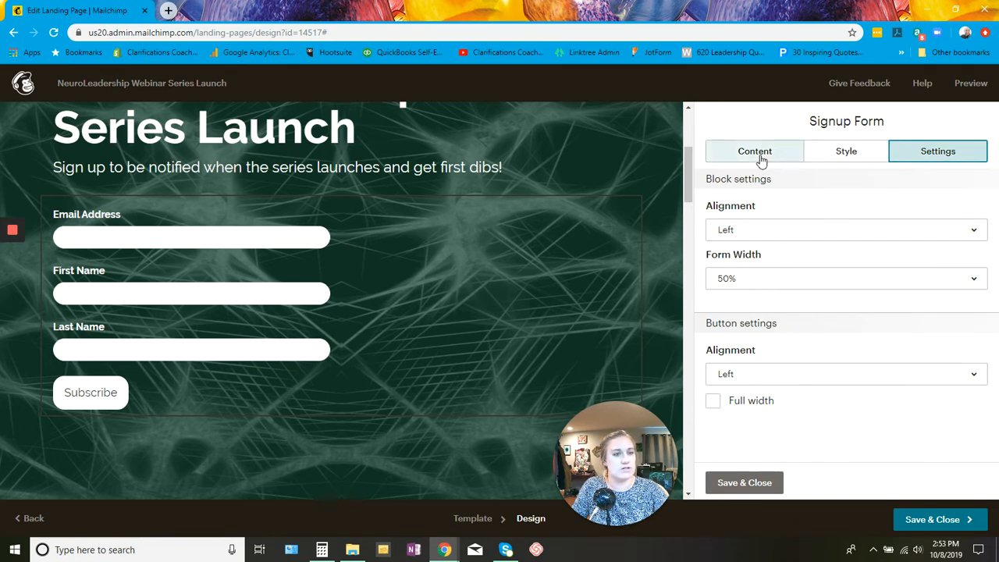
Change the button text from Subscribe to 'Sign Up'.
scroll(824, 338, down, 3)
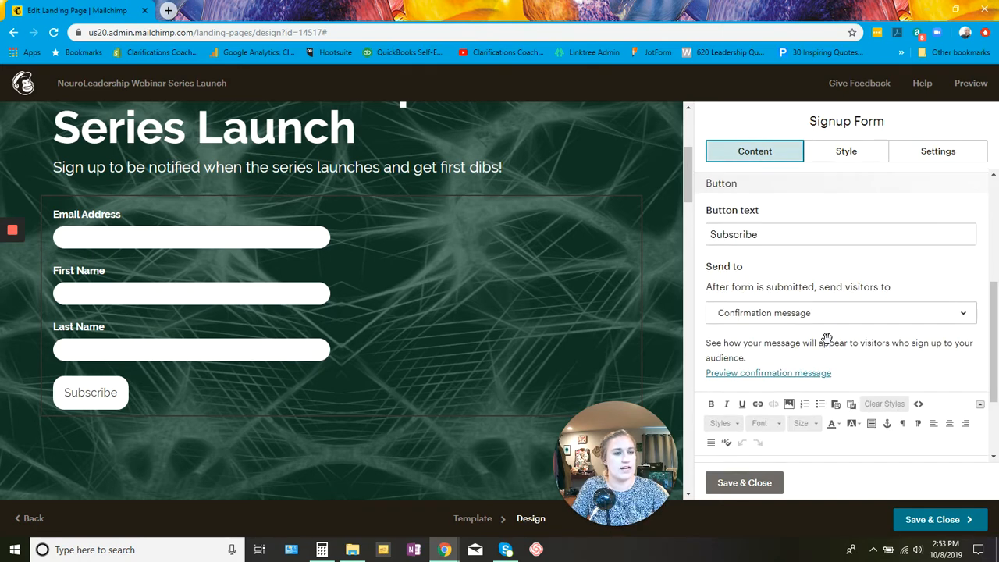
click(763, 234)
key(ctrl+a)
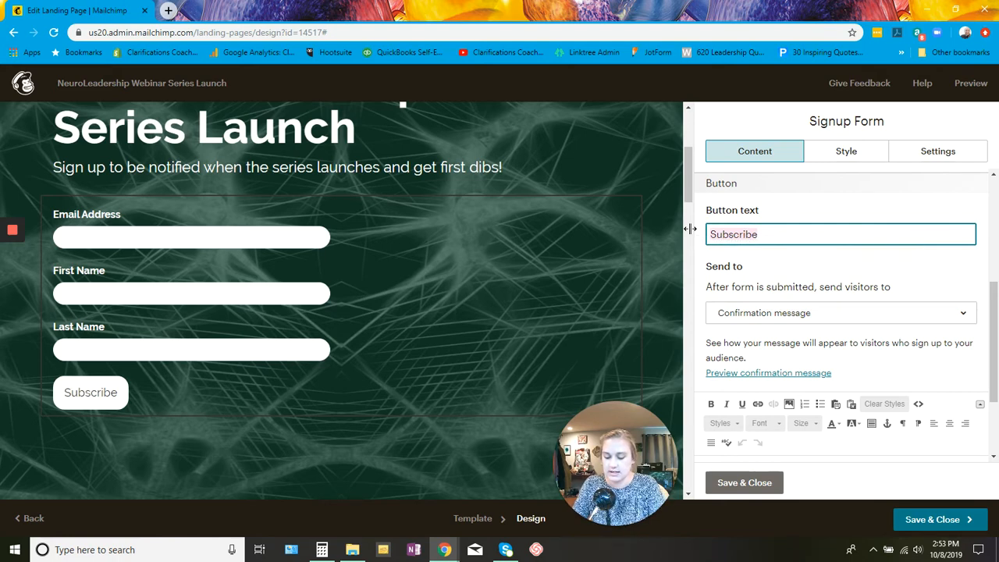
text(Sign U)
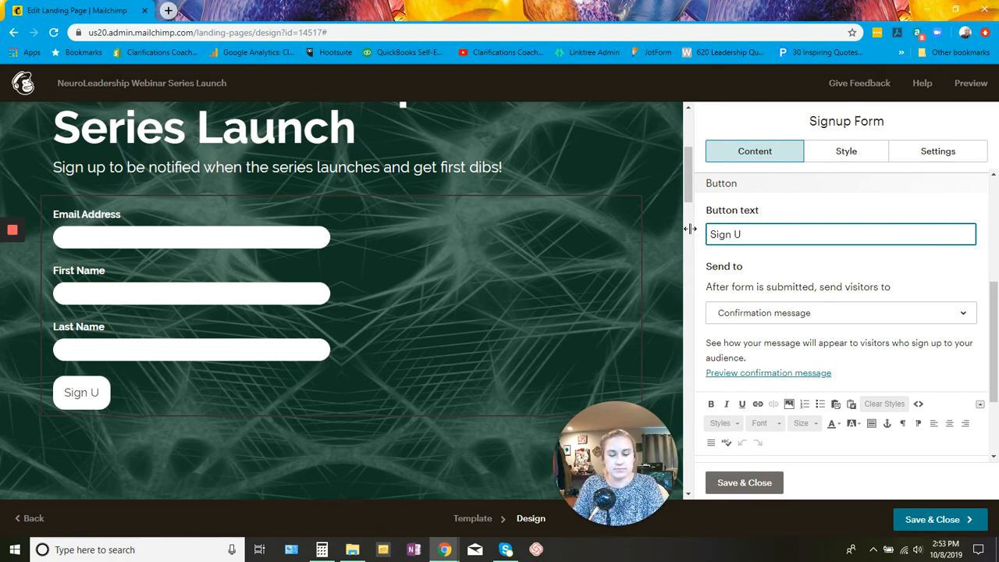
text(p fo)
key(BackSpace)
key(BackSpace)
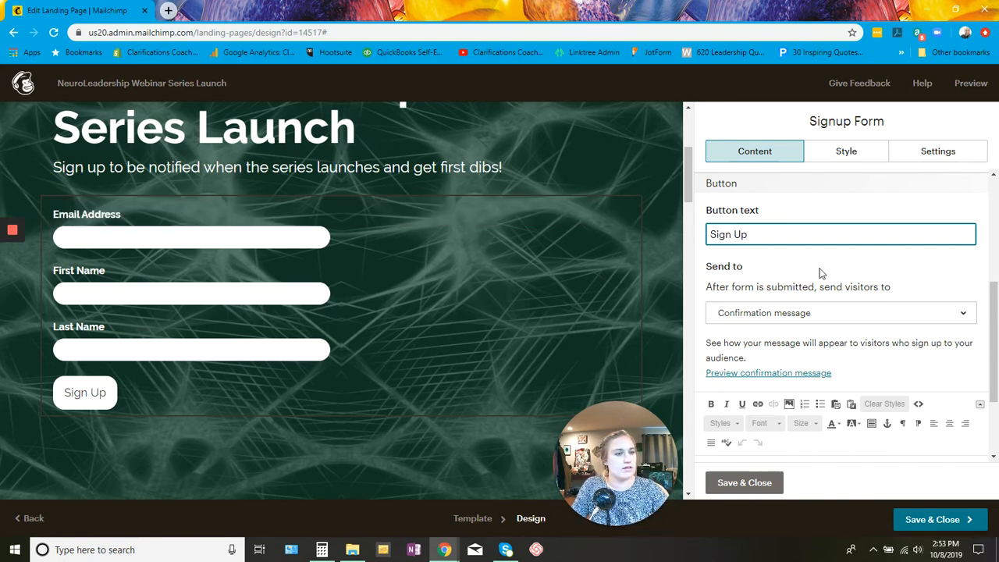
Keep showing the confirmation message to visitors after they sign up.
scroll(820, 272, down, 3)
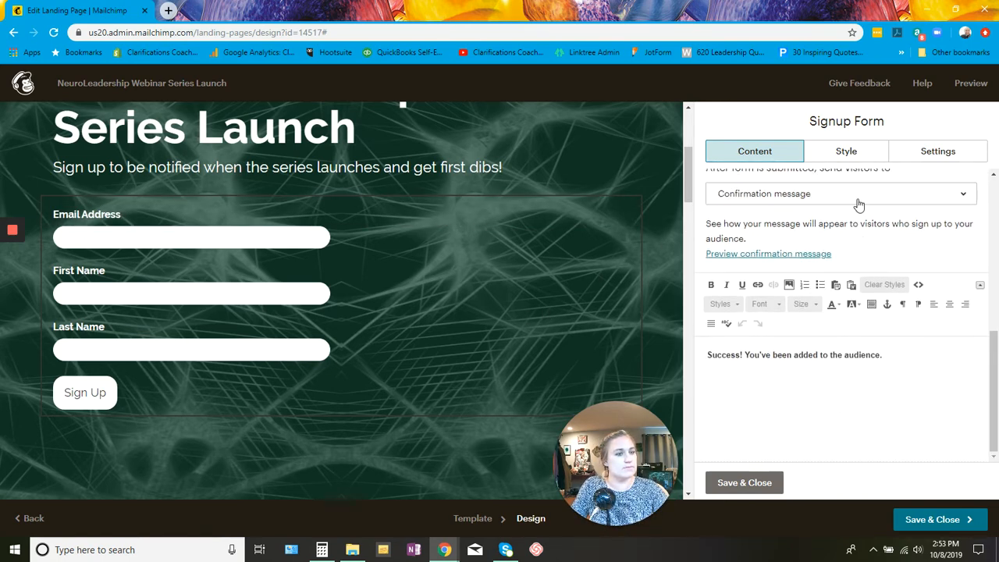
scroll(859, 205, up, 2)
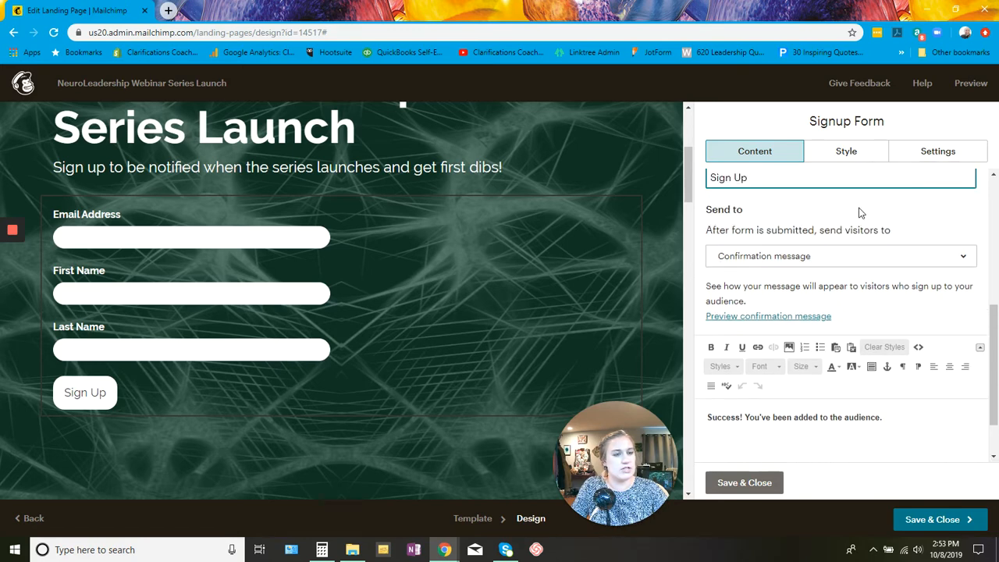
click(831, 263)
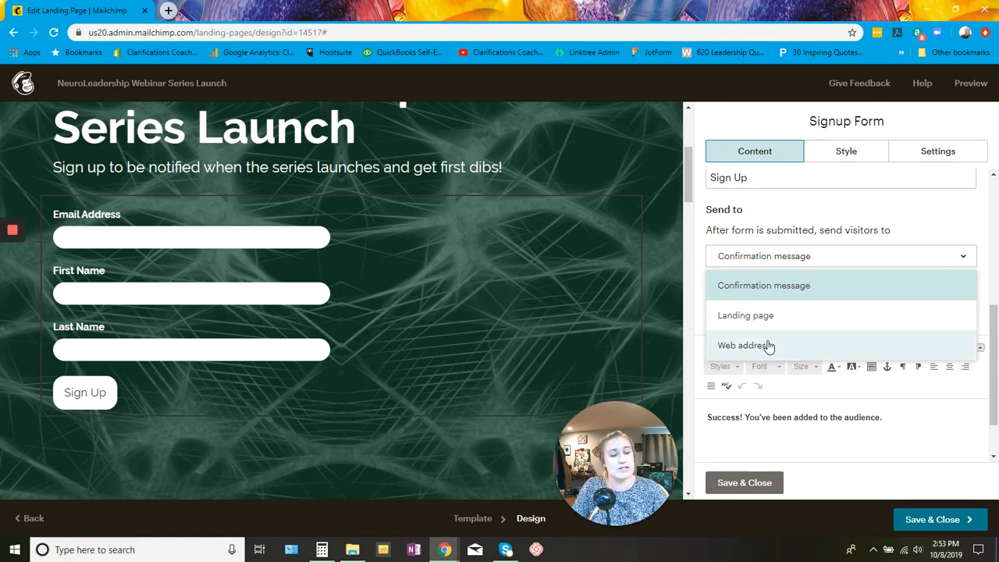
click(829, 212)
Make the confirmation read 'Success! You've been added to the wait list.' and save the form.
scroll(906, 392, down, 1)
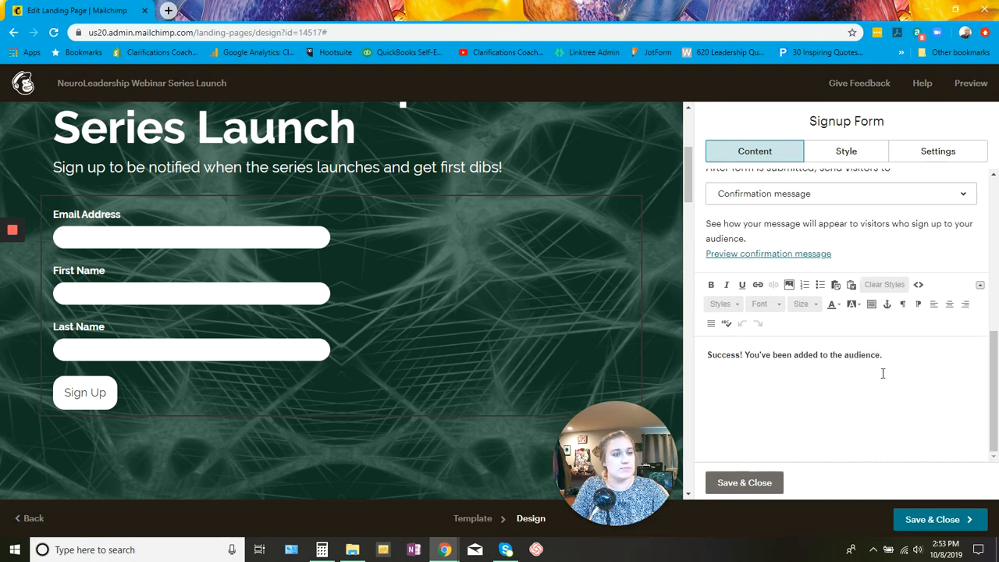
click(882, 364)
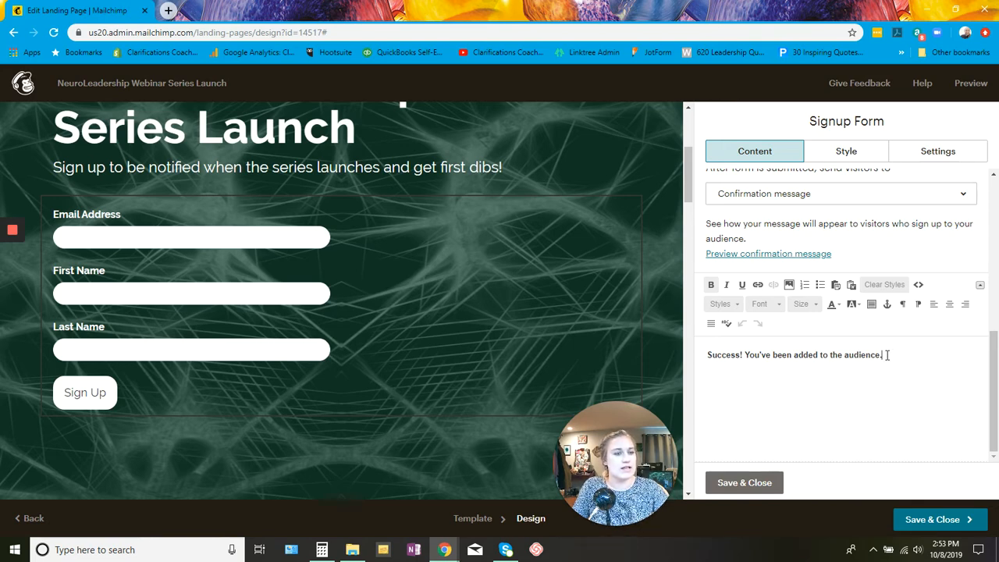
drag(886, 355, 847, 356)
text(list)
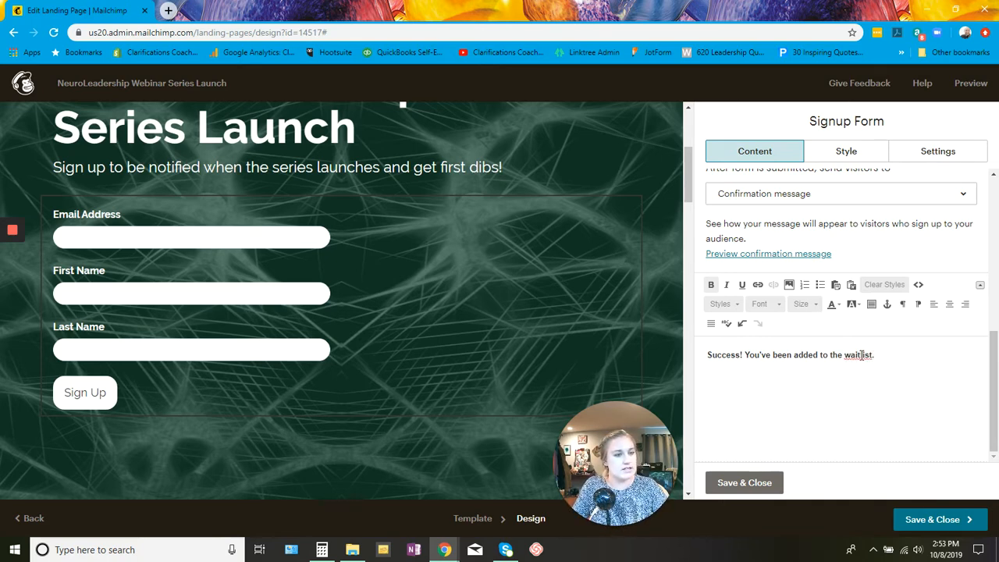
click(862, 355)
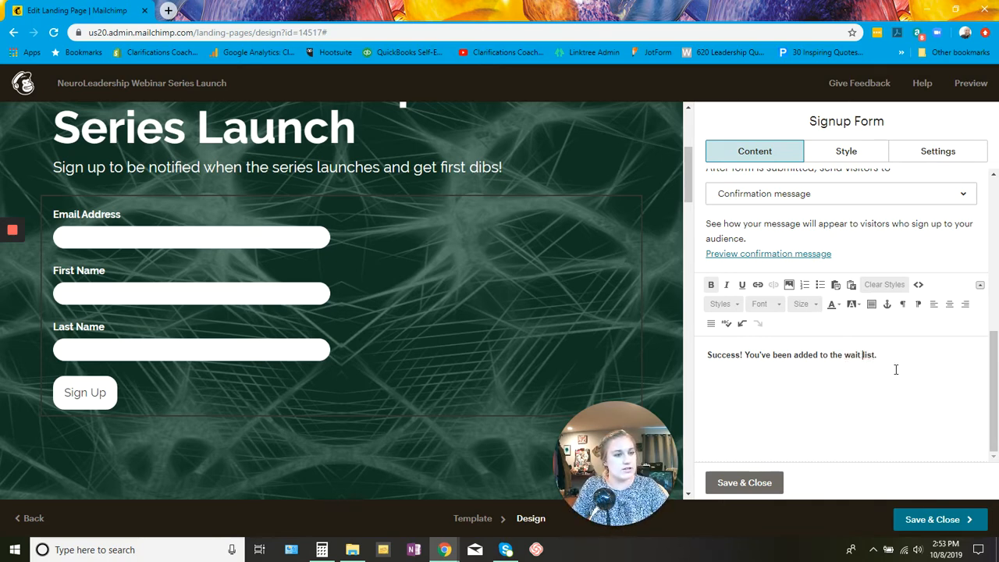
click(745, 483)
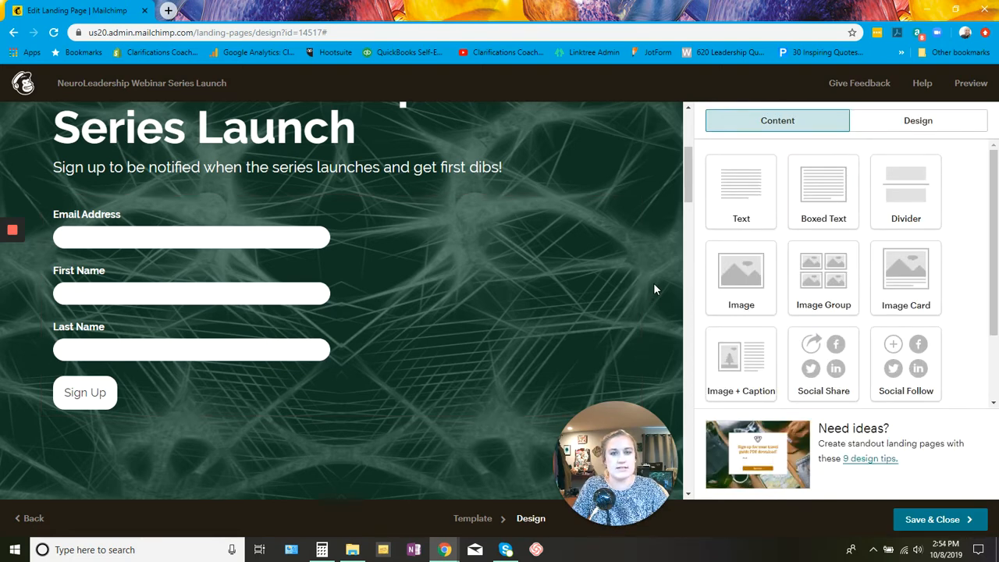
Delete the two sample logo blocks.
scroll(654, 289, up, 3)
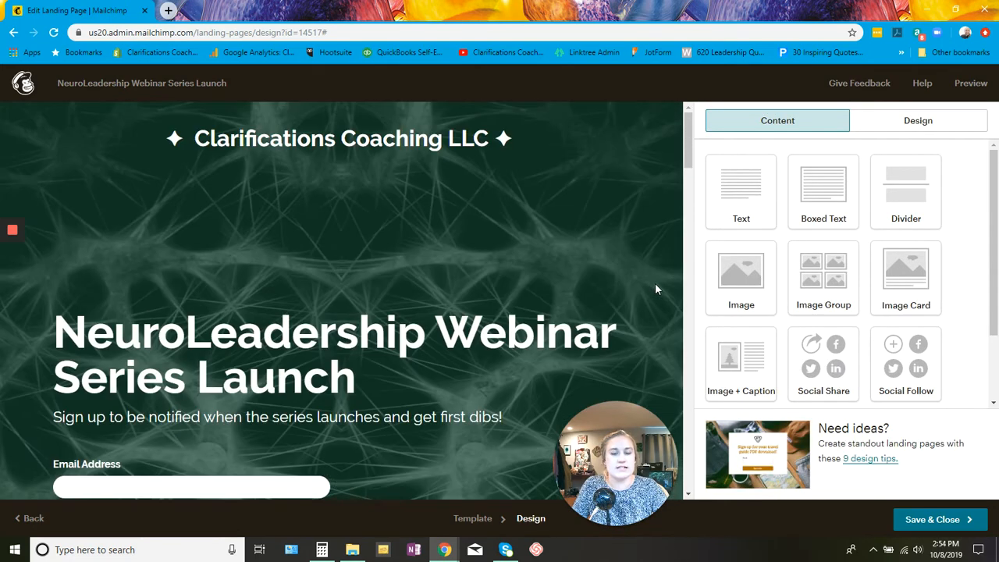
scroll(654, 285, down, 2)
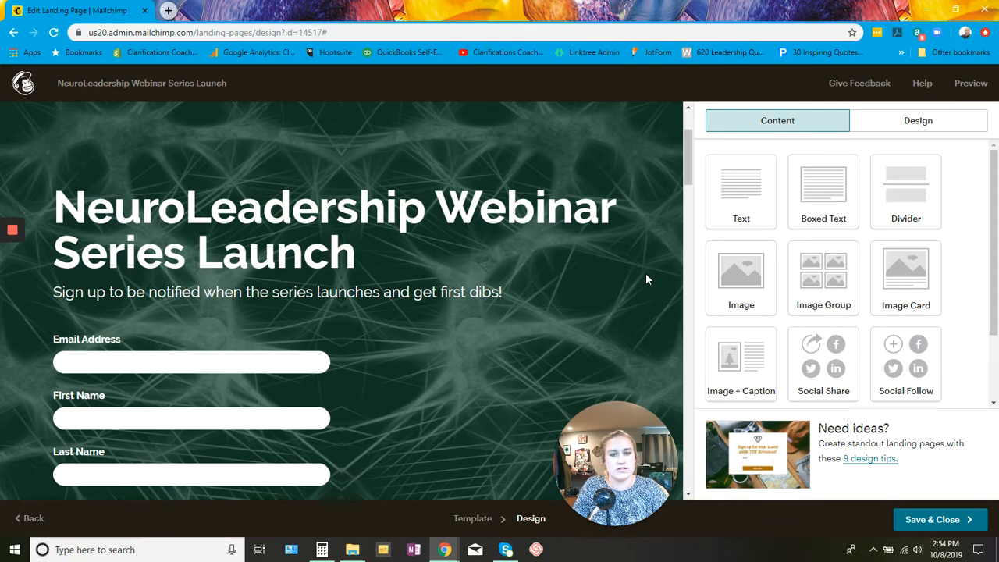
scroll(645, 275, down, 5)
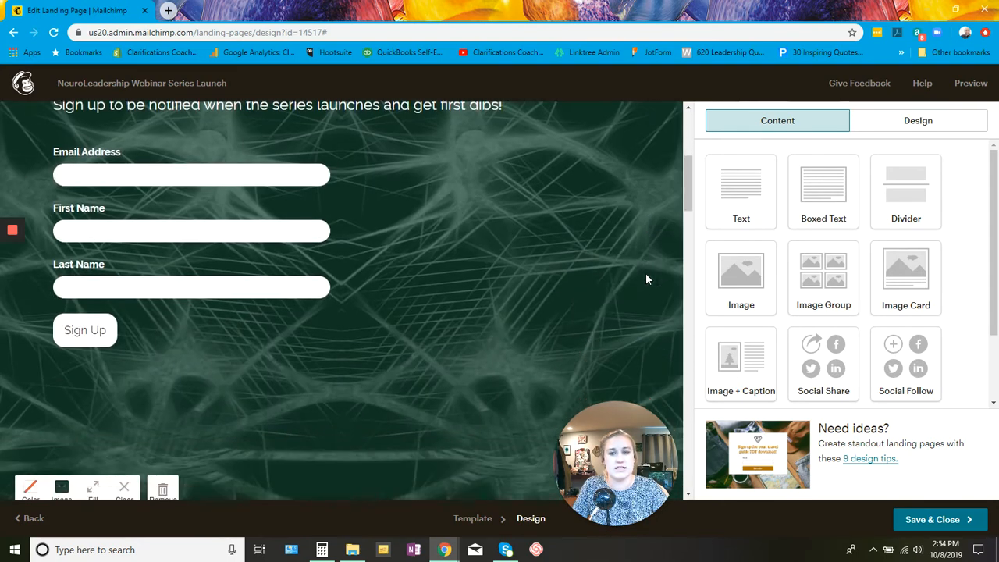
scroll(646, 278, down, 3)
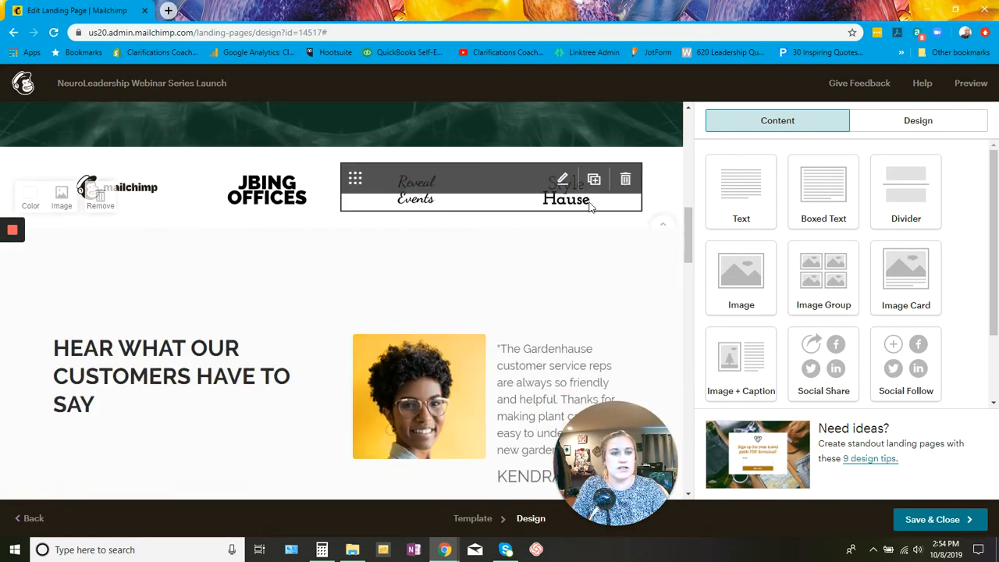
click(625, 184)
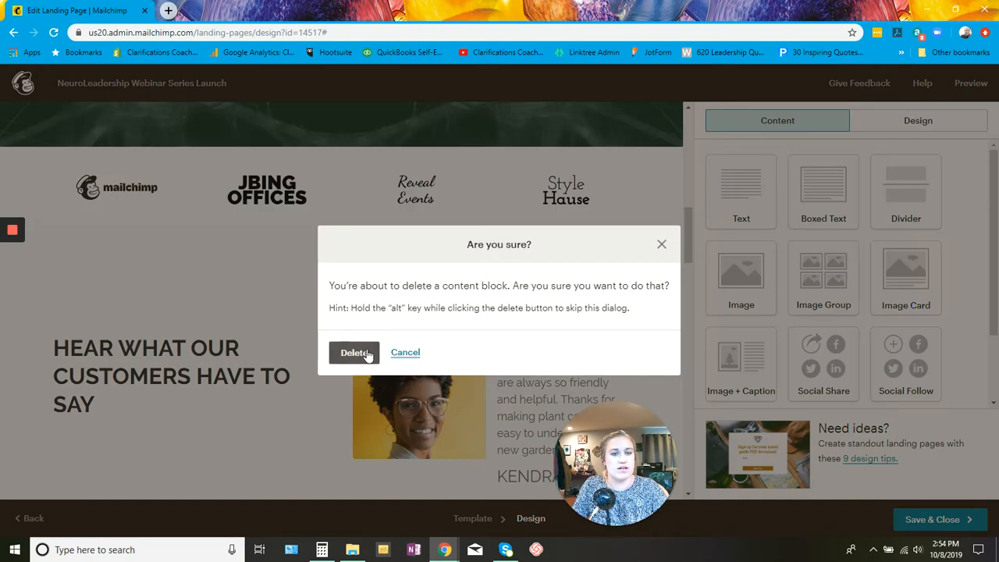
click(366, 353)
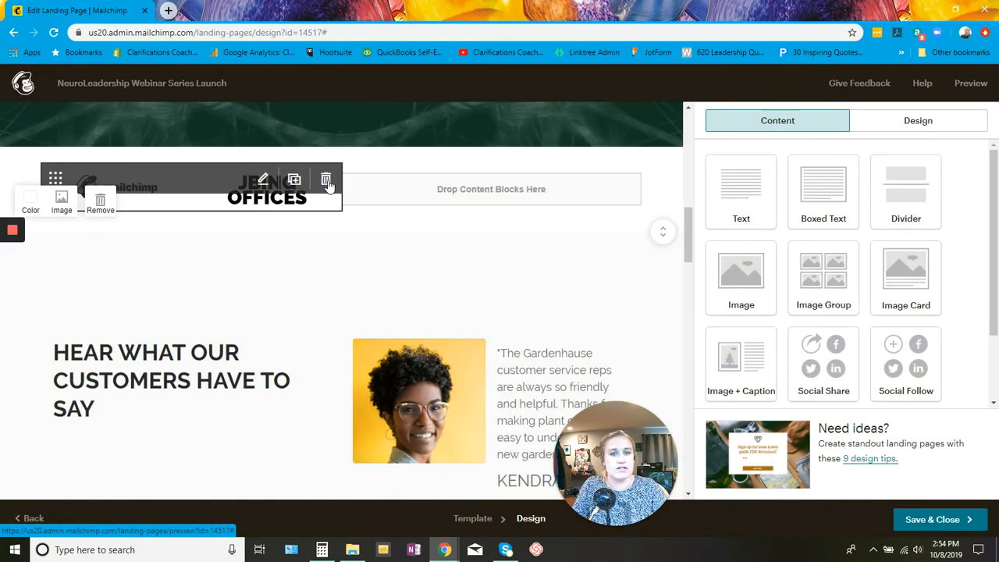
click(326, 180)
click(344, 355)
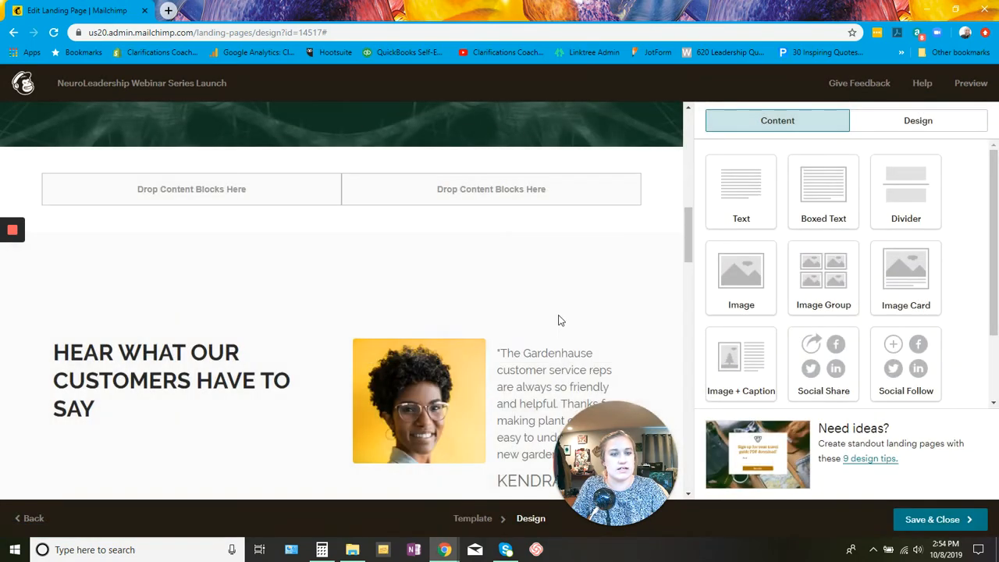
Delete the customer testimonials heading and both testimonial blocks.
click(625, 353)
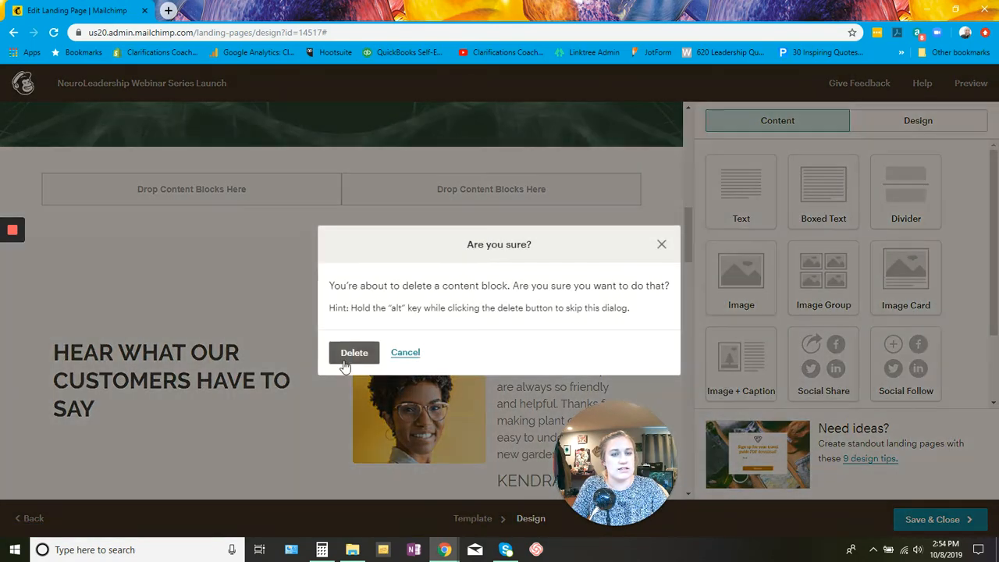
click(351, 352)
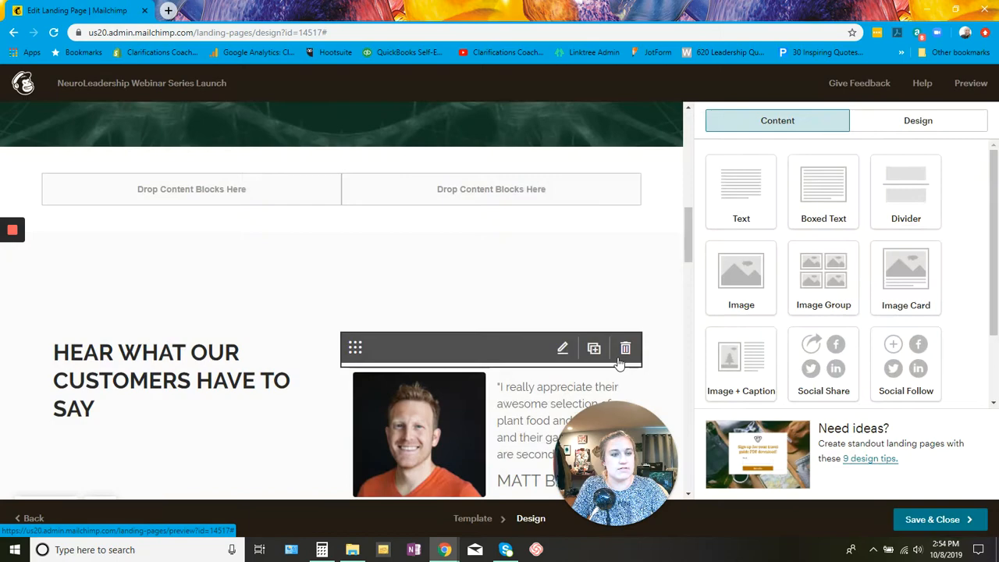
click(625, 350)
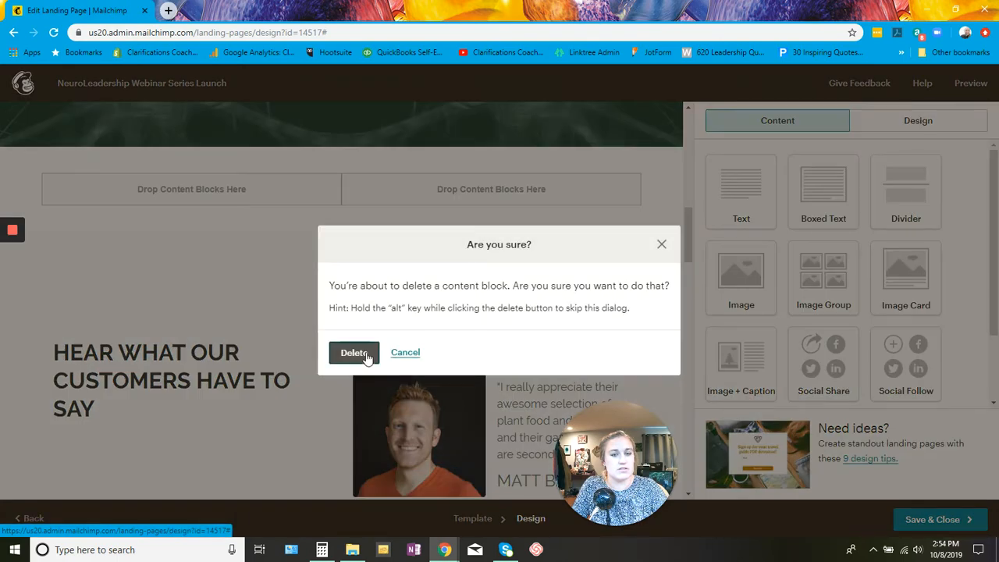
click(366, 355)
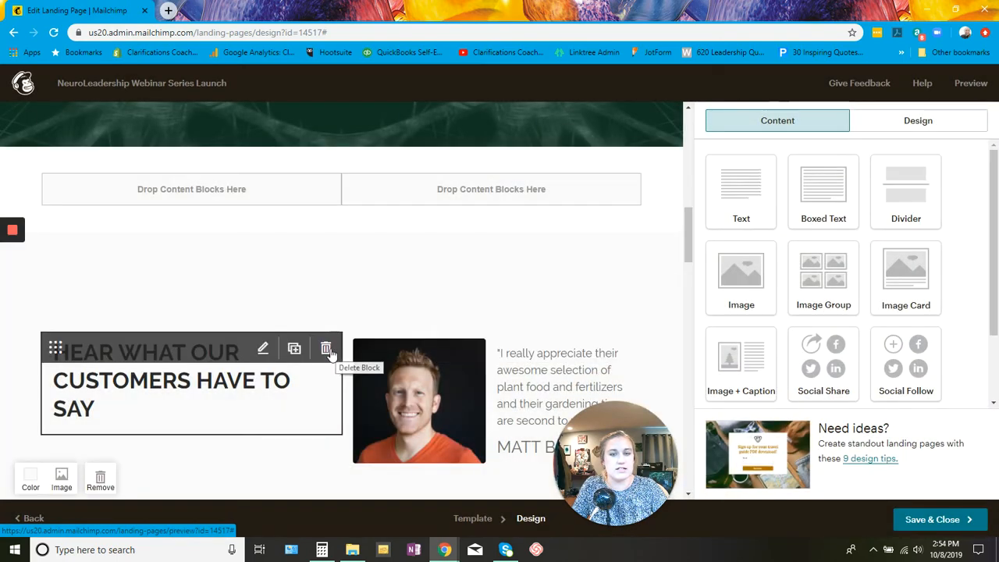
click(326, 346)
click(353, 355)
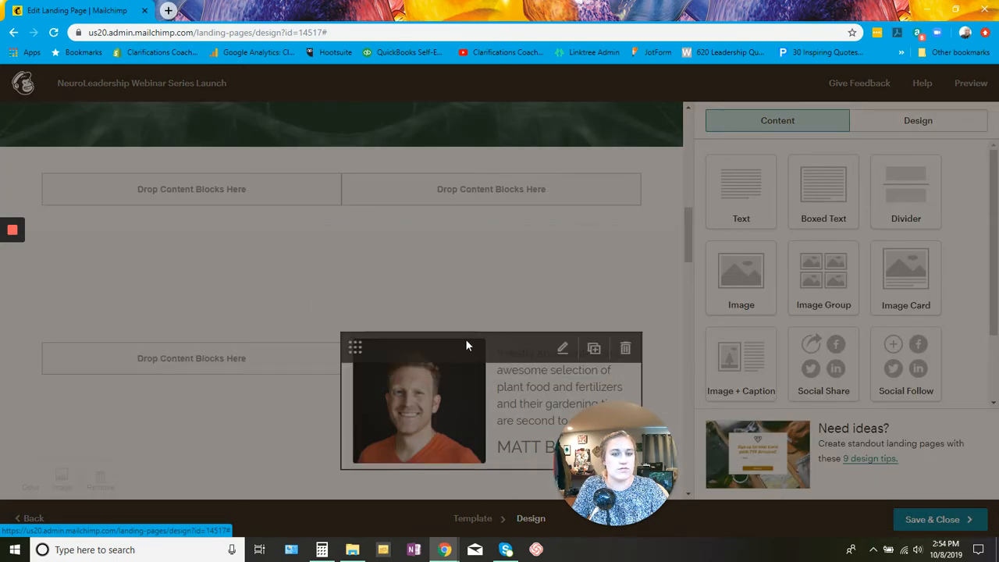
click(623, 349)
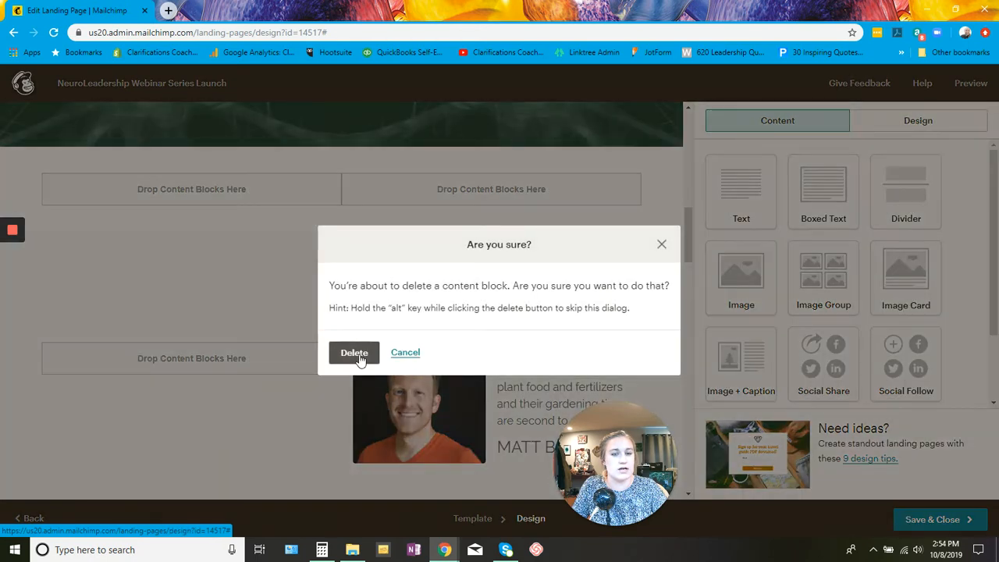
click(353, 352)
scroll(541, 293, down, 3)
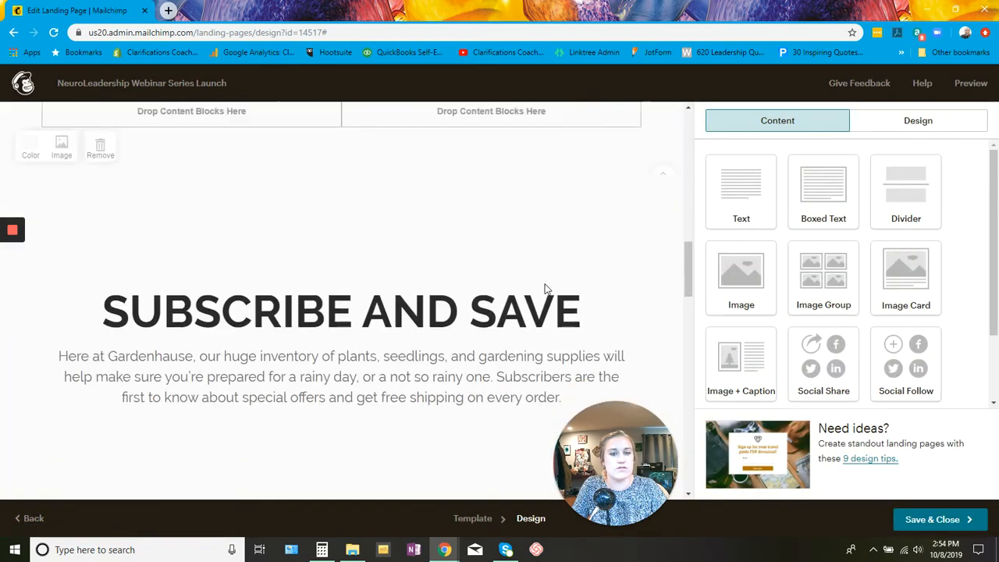
Delete the Subscribe and Save and Sage Advice blocks, keeping Green Recipes.
click(625, 292)
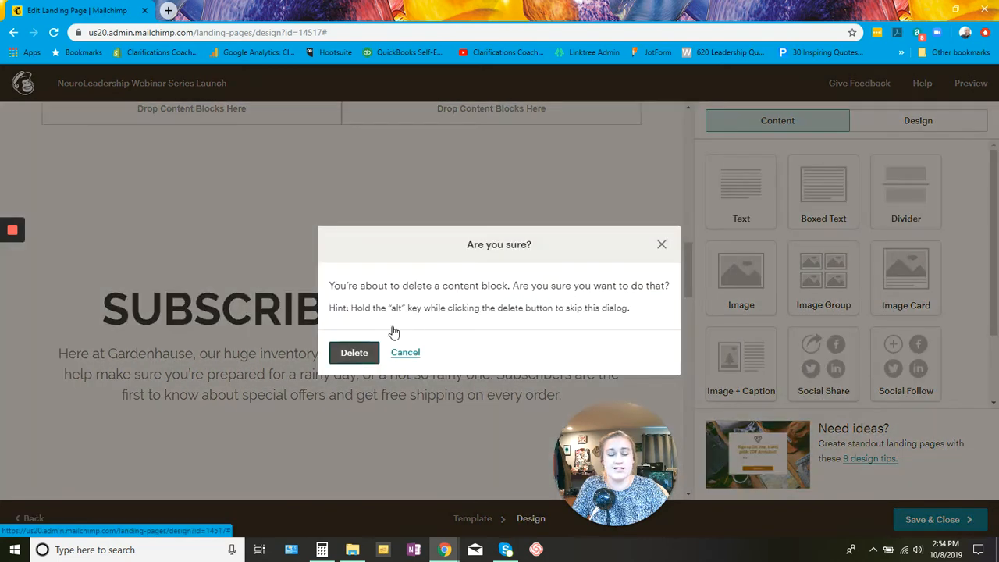
click(352, 352)
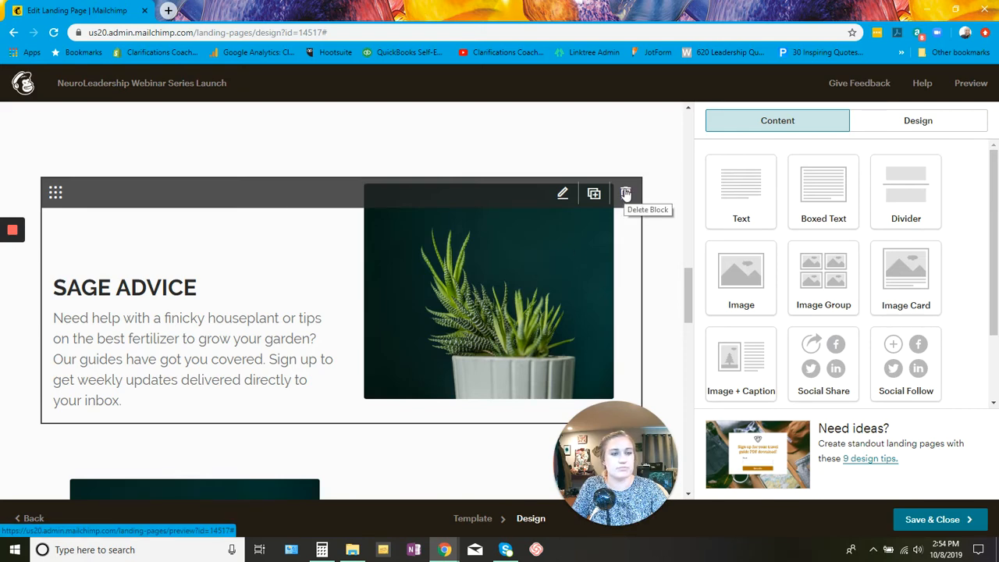
click(625, 195)
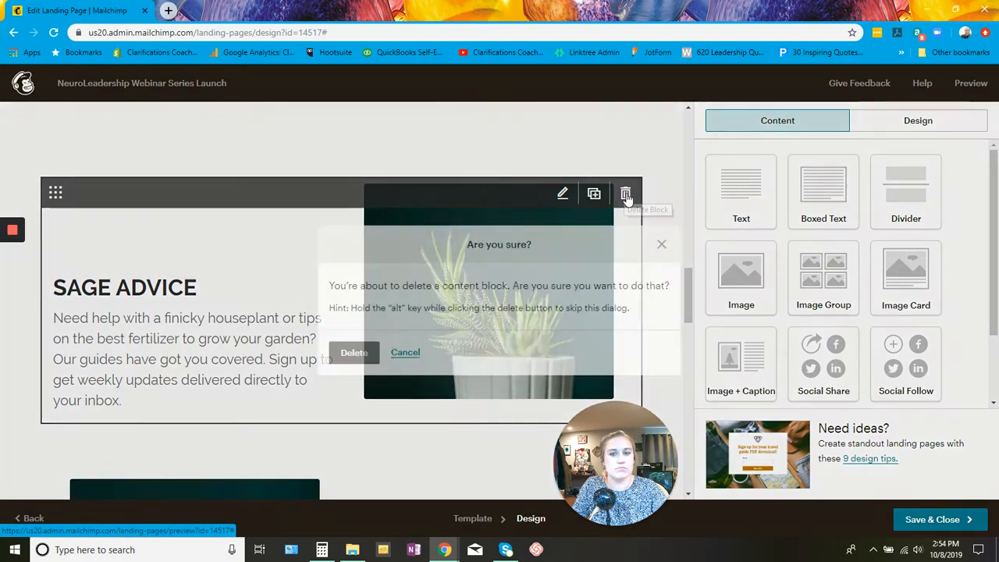
click(361, 352)
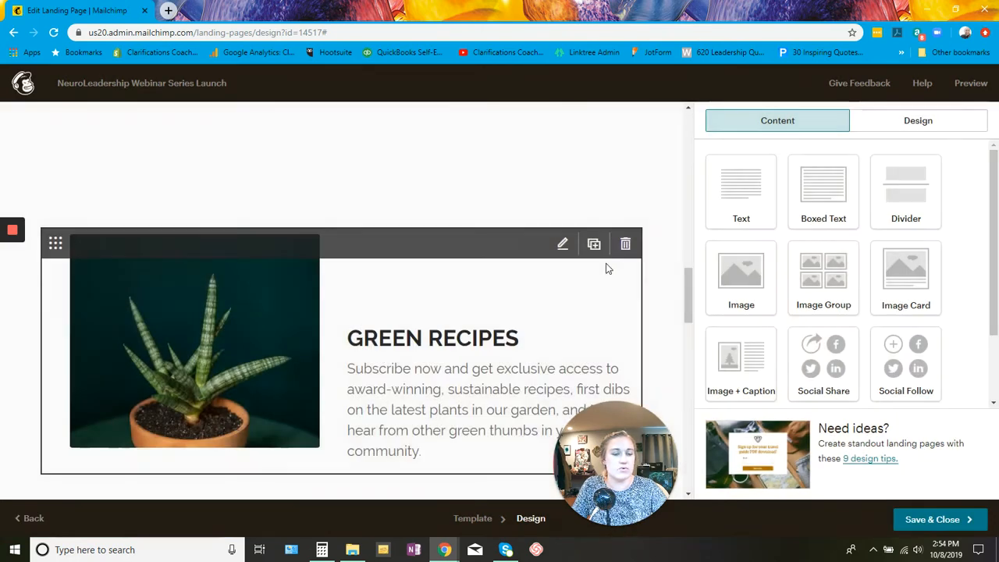
click(625, 243)
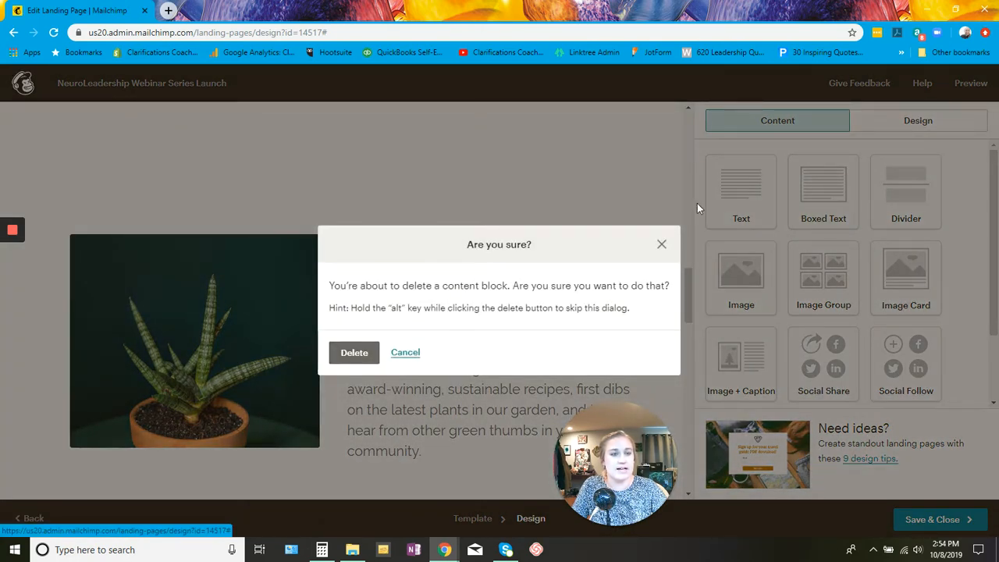
click(661, 245)
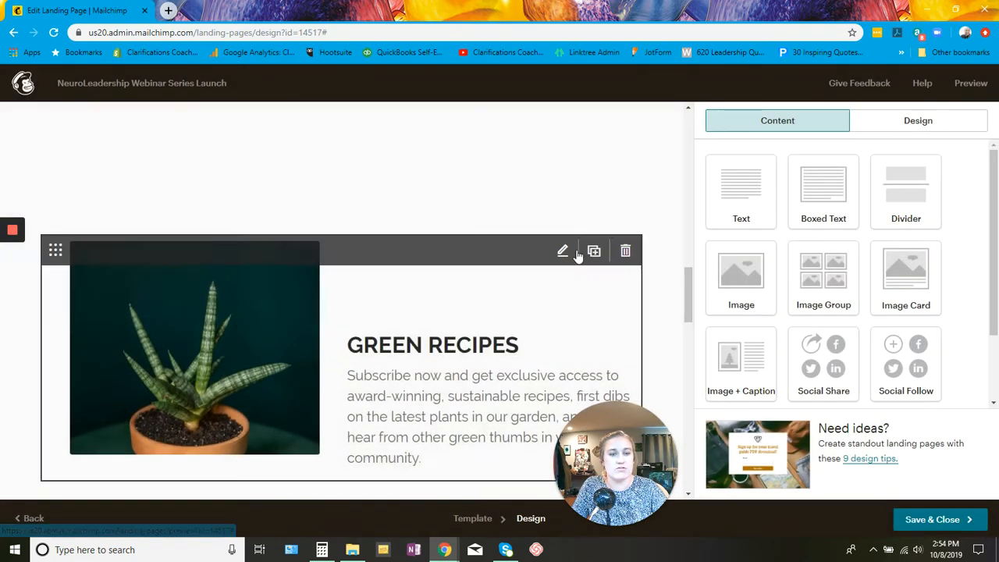
Remove the two leftover empty blocks and the empty sections.
scroll(569, 256, down, 3)
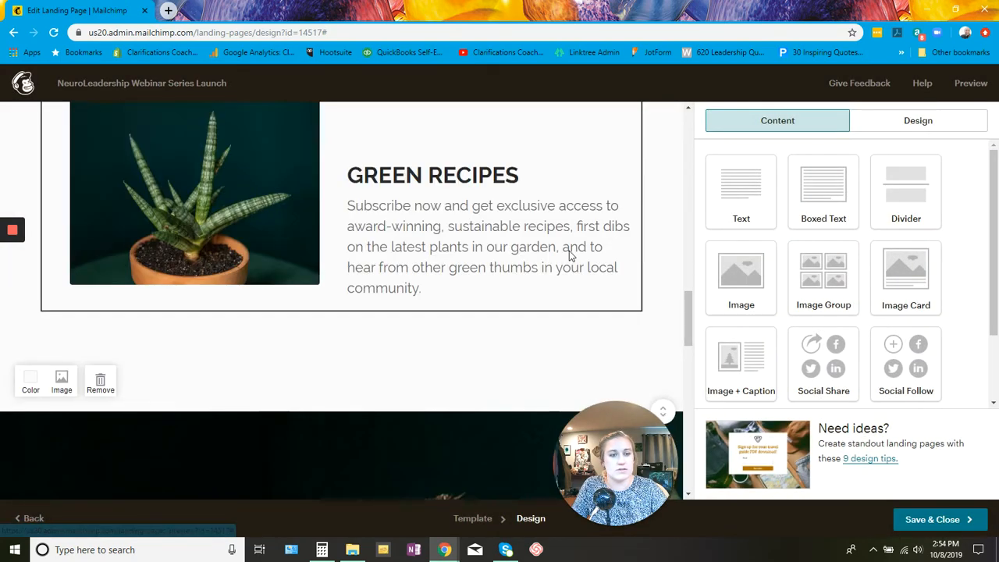
scroll(575, 254, up, 3)
scroll(590, 251, down, 7)
scroll(590, 250, up, 10)
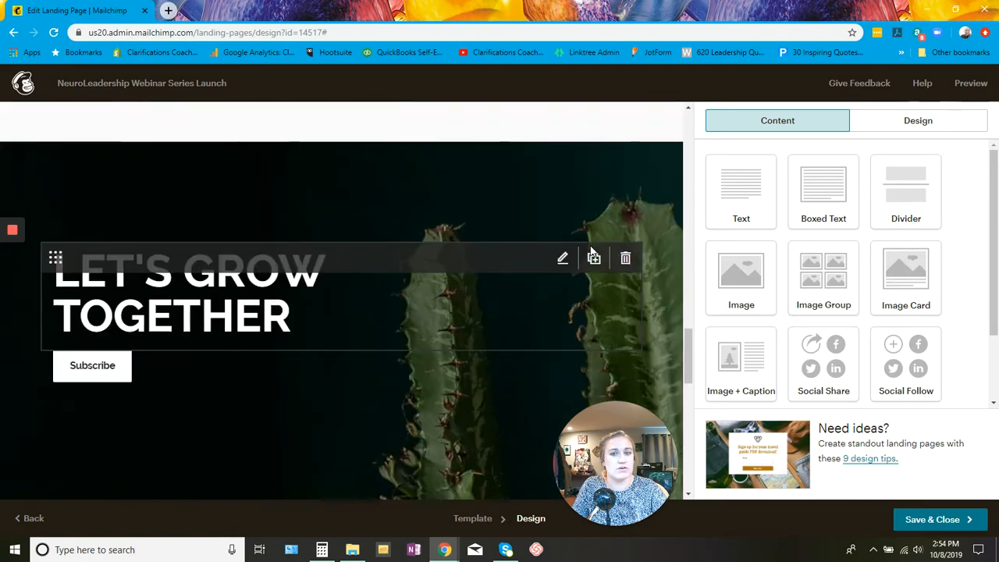
scroll(590, 250, up, 2)
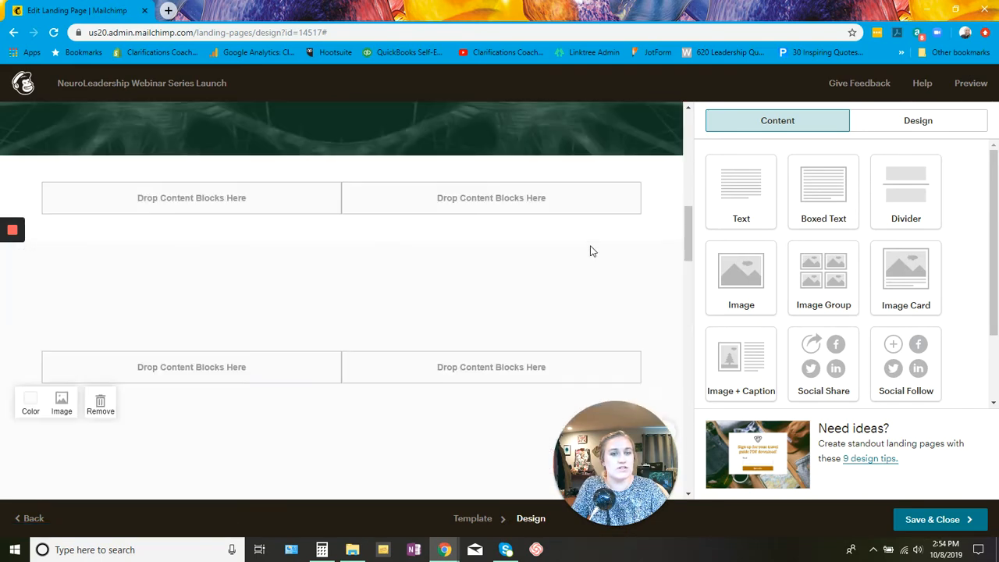
scroll(590, 250, down, 2)
scroll(592, 246, down, 4)
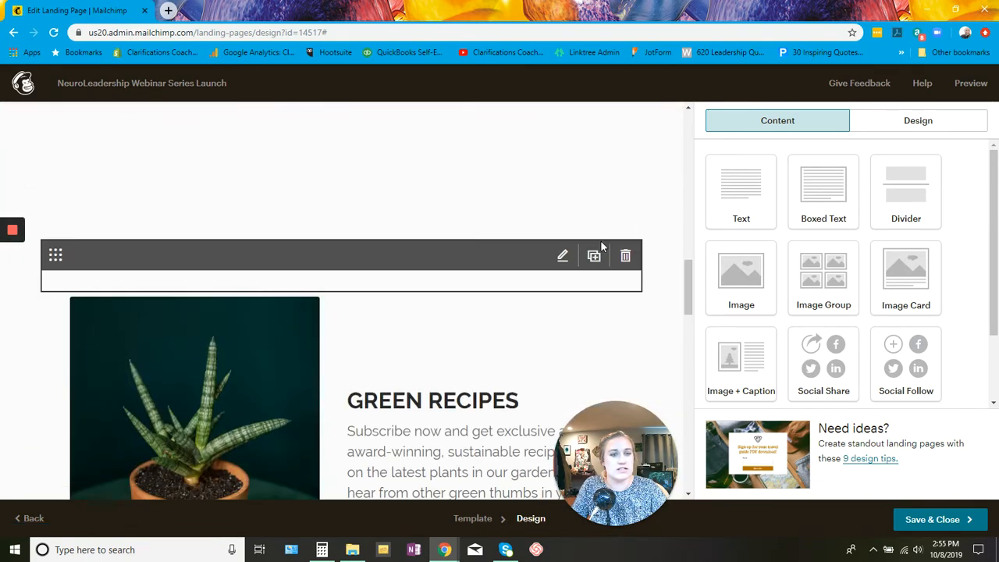
scroll(596, 272, down, 1)
scroll(336, 216, up, 3)
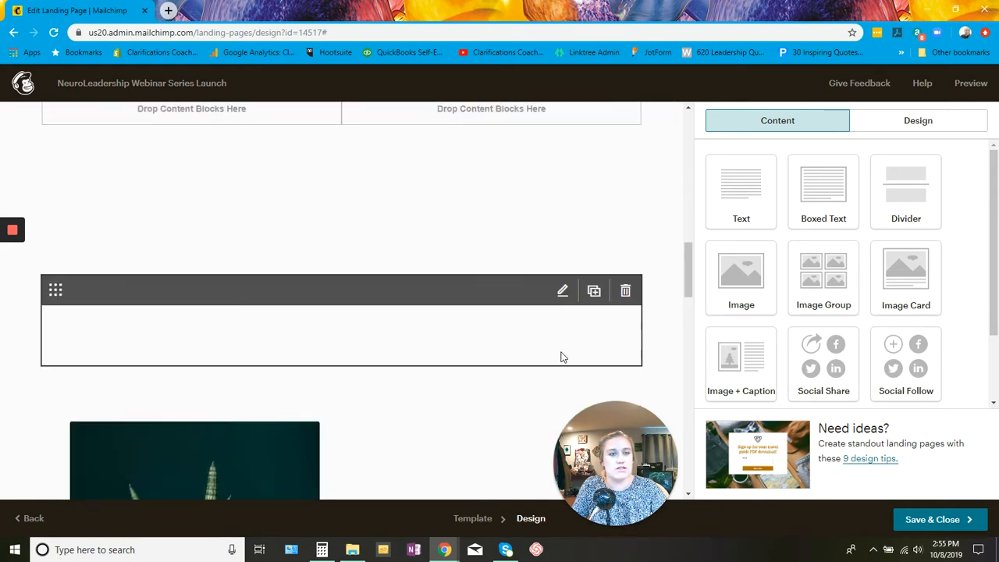
click(625, 290)
click(366, 366)
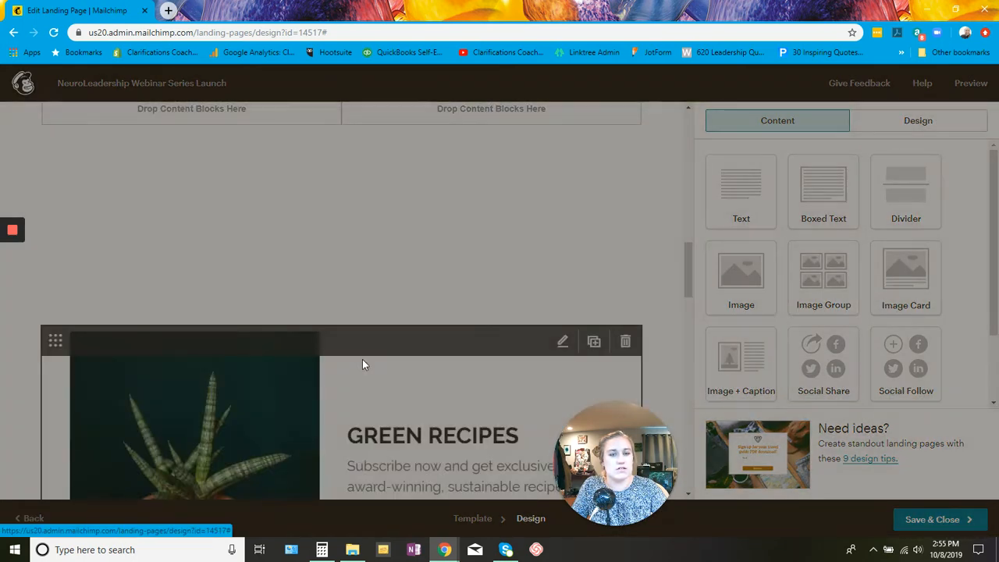
click(628, 291)
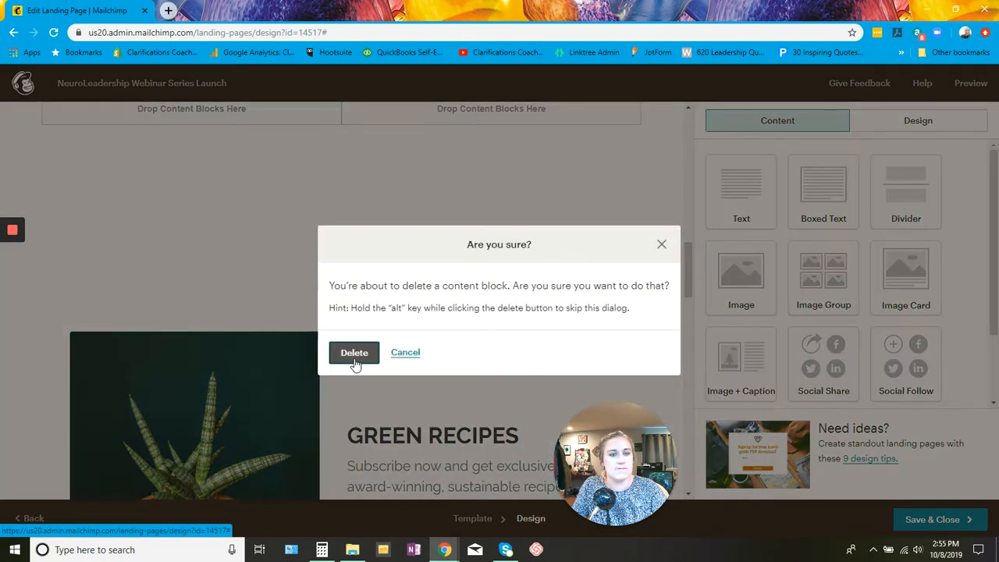
click(353, 360)
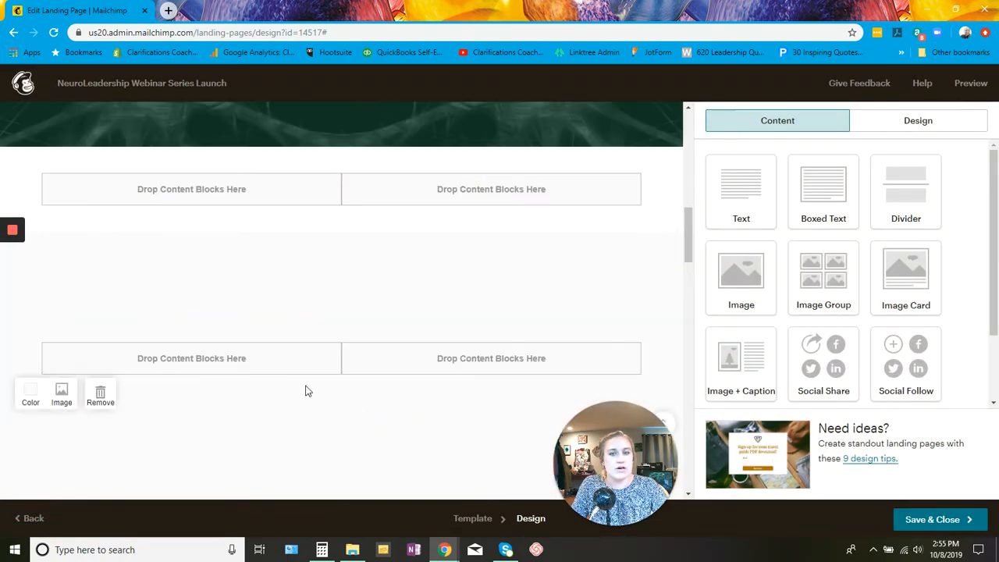
click(102, 394)
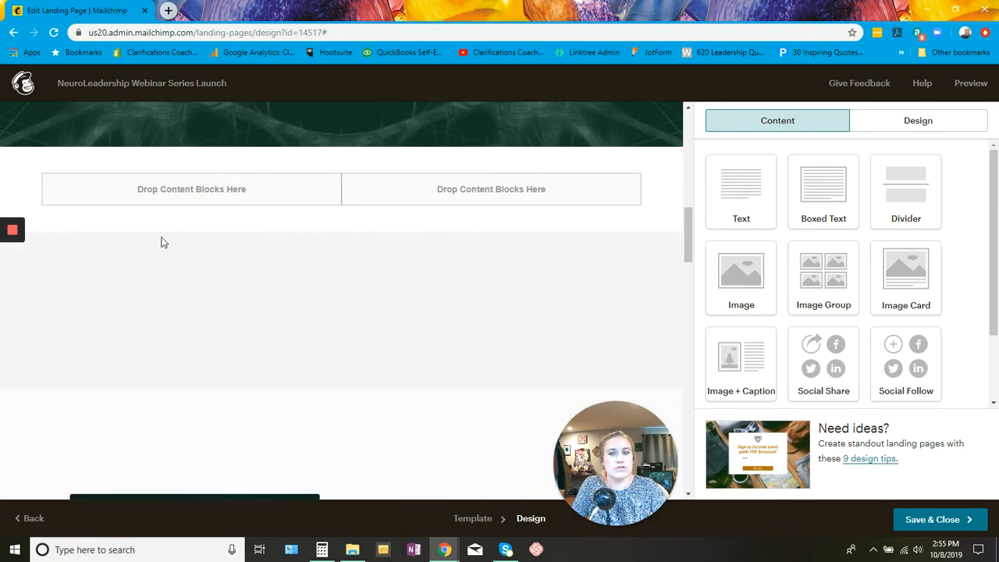
click(102, 201)
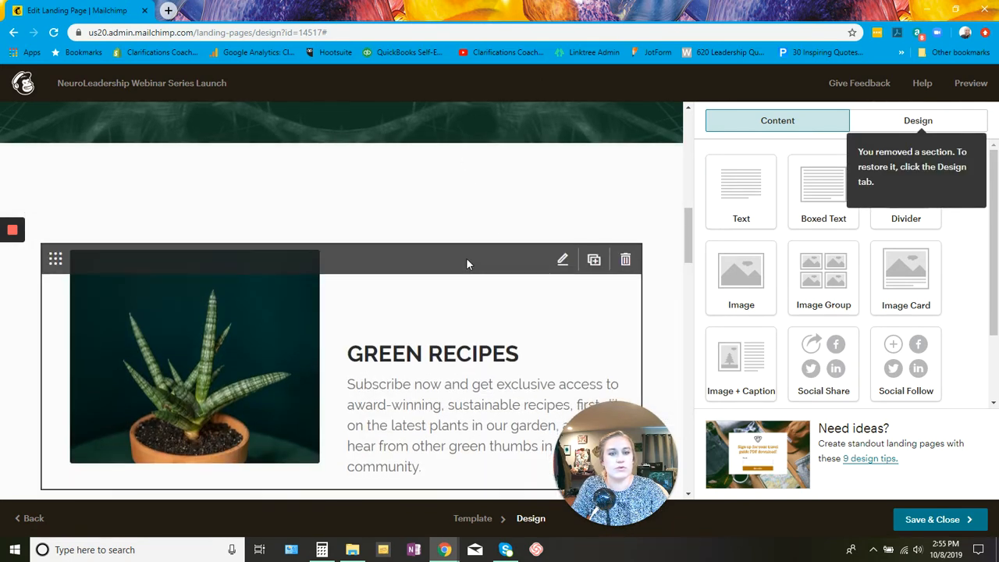
Make three copies of the Green Recipes image-and-caption block.
scroll(465, 261, down, 2)
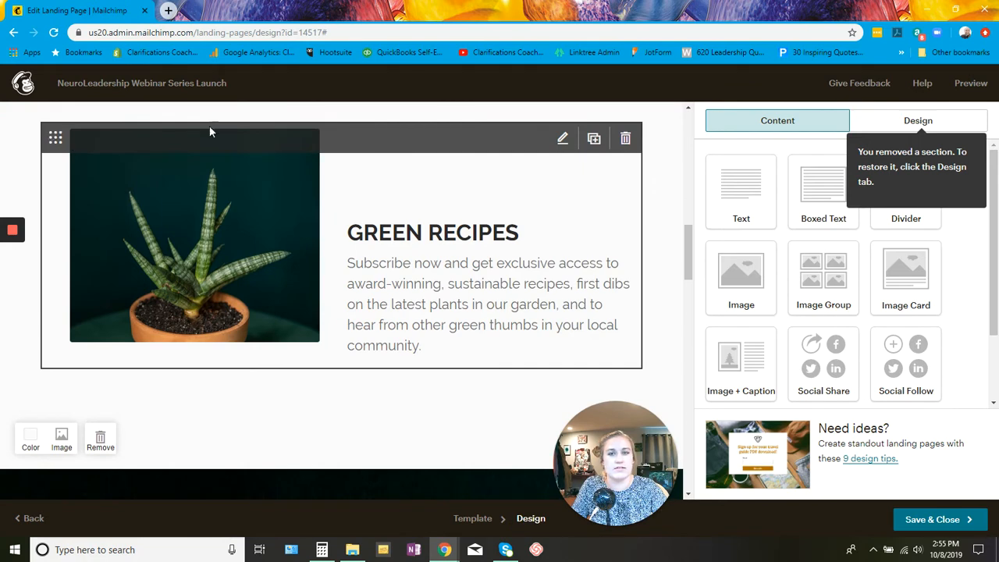
click(594, 139)
scroll(593, 181, down, 3)
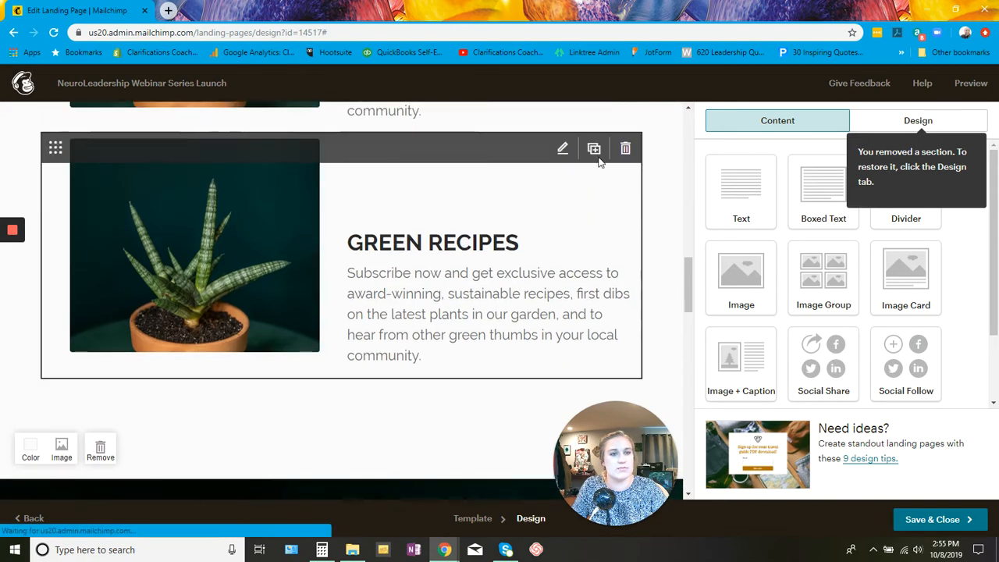
click(595, 153)
scroll(582, 248, down, 5)
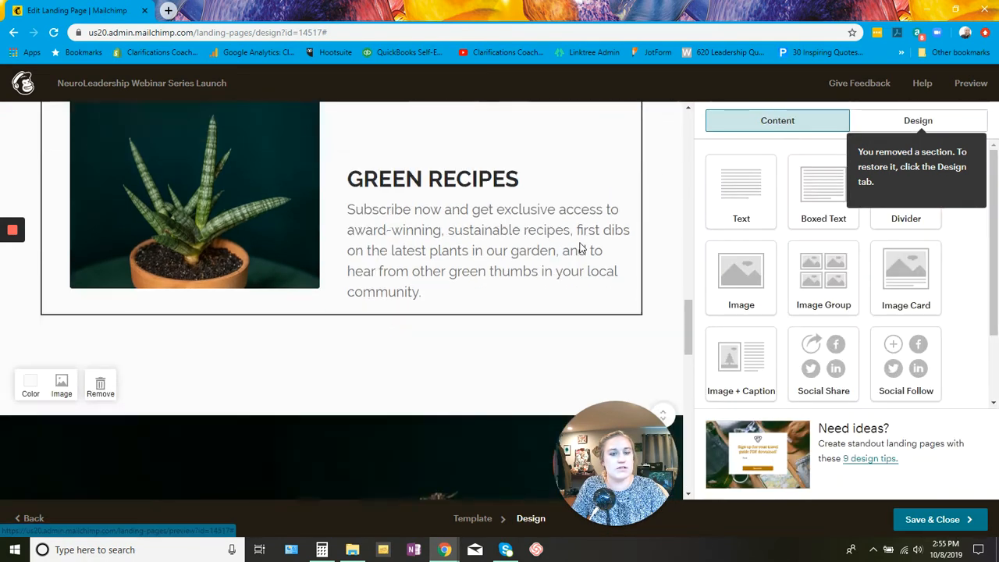
scroll(590, 266, up, 4)
click(594, 277)
Open the first Green Recipes block in the Image + Caption editor.
scroll(593, 278, down, 5)
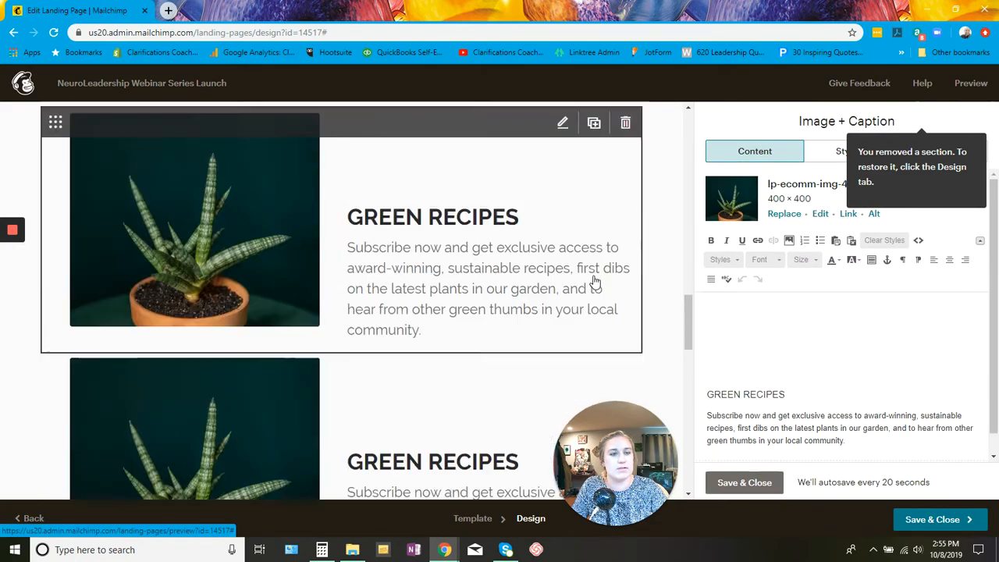
scroll(582, 263, down, 3)
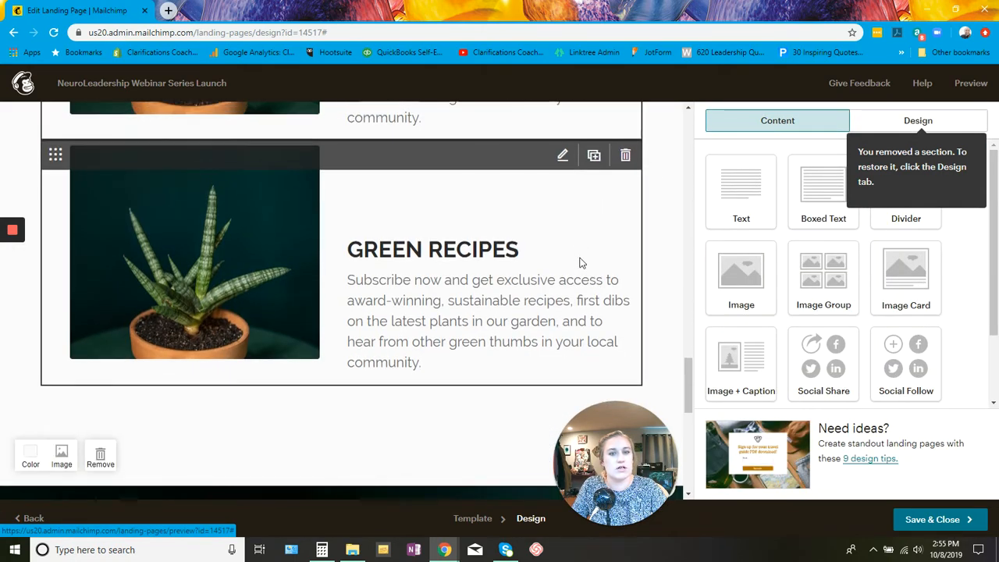
scroll(583, 263, up, 8)
scroll(580, 264, up, 8)
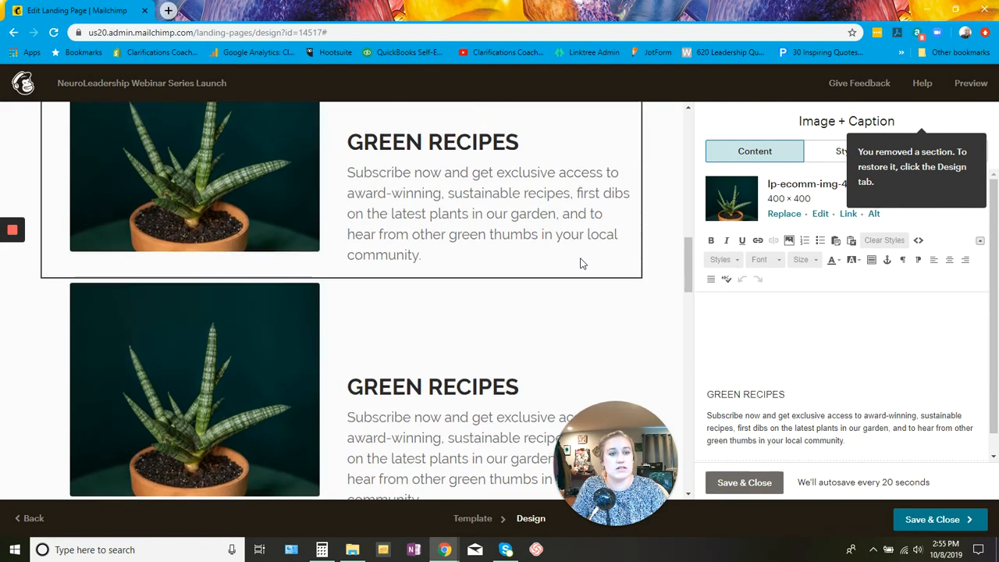
scroll(581, 264, down, 3)
scroll(581, 264, down, 2)
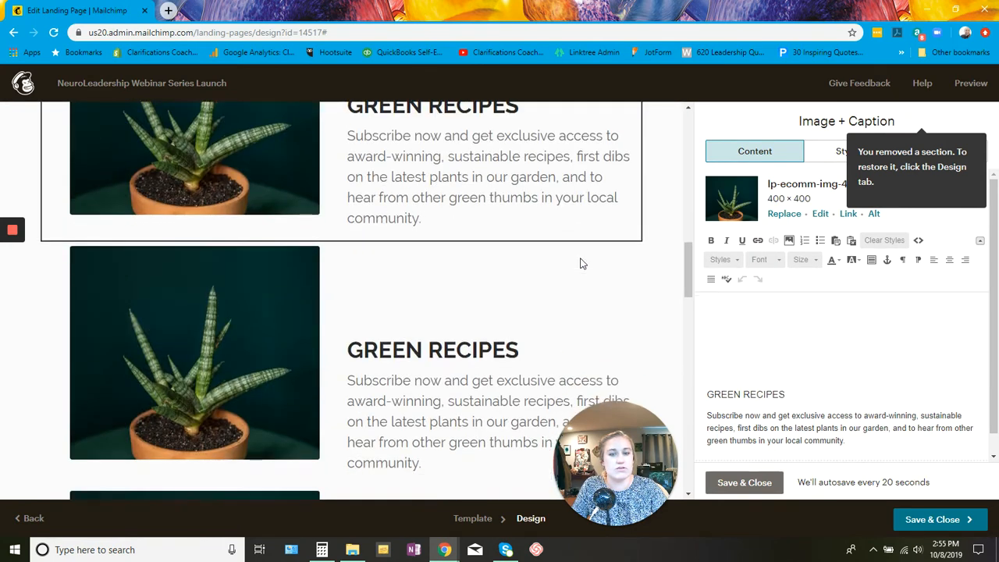
scroll(581, 264, up, 2)
scroll(580, 264, down, 1)
scroll(581, 263, down, 2)
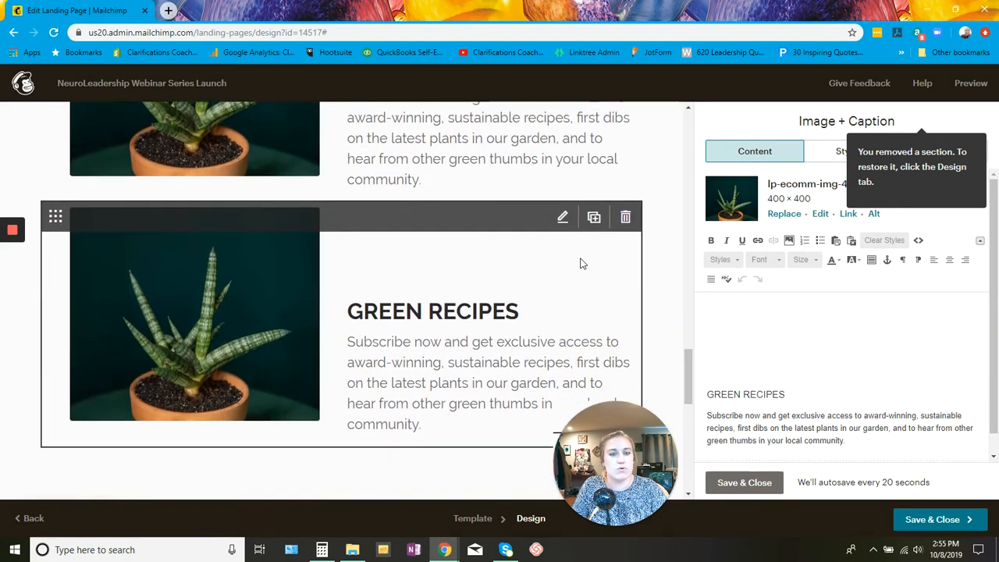
scroll(580, 264, up, 2)
scroll(581, 263, up, 4)
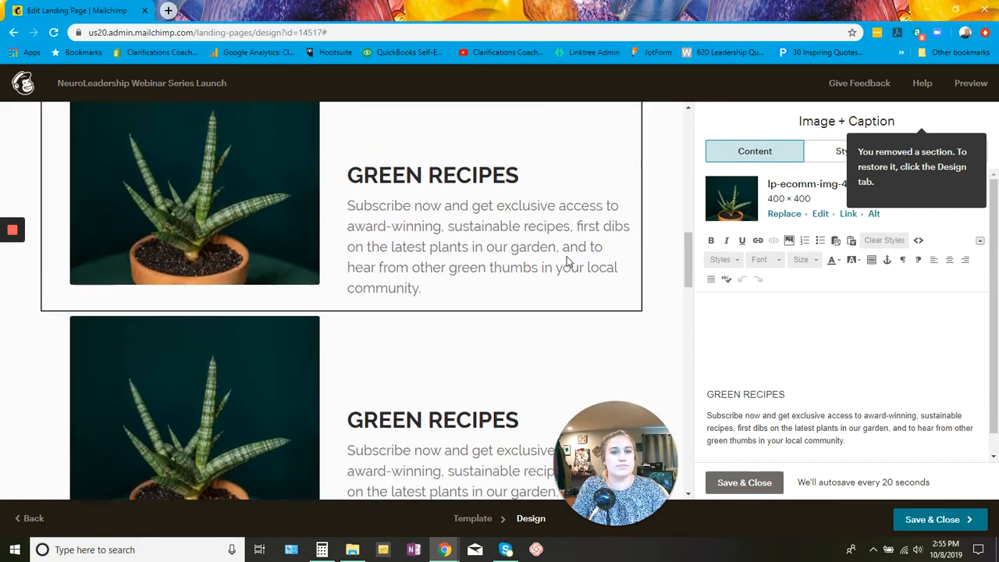
click(442, 359)
click(560, 293)
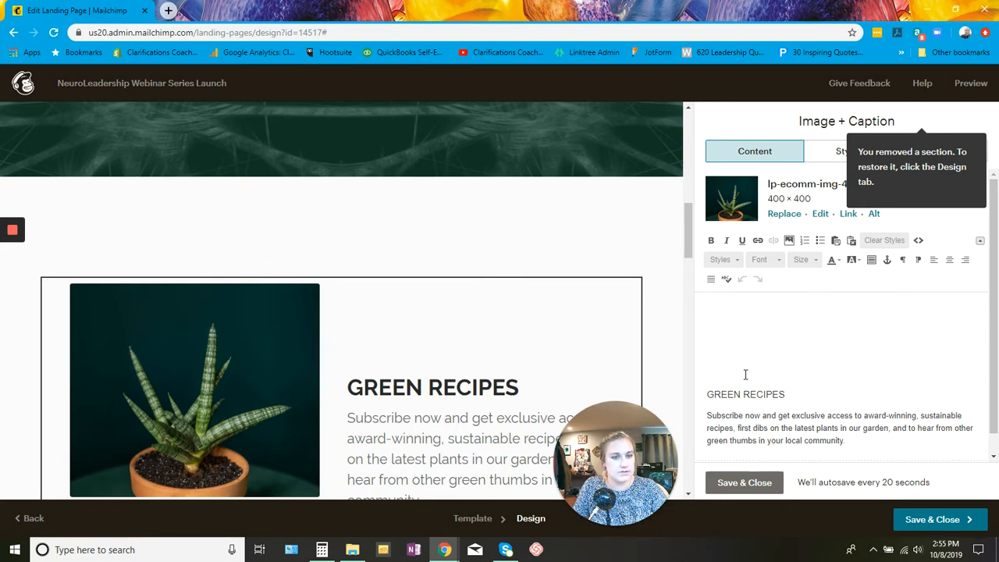
scroll(555, 339, down, 3)
scroll(653, 346, up, 2)
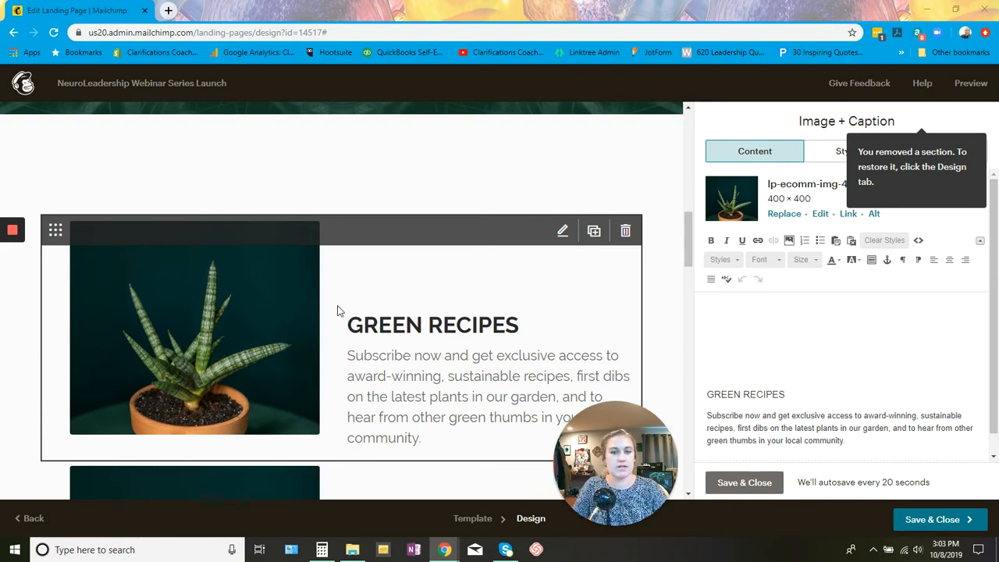
Upload the NeuroLeadership Webinar_ Intro image from Images > product images.
click(788, 217)
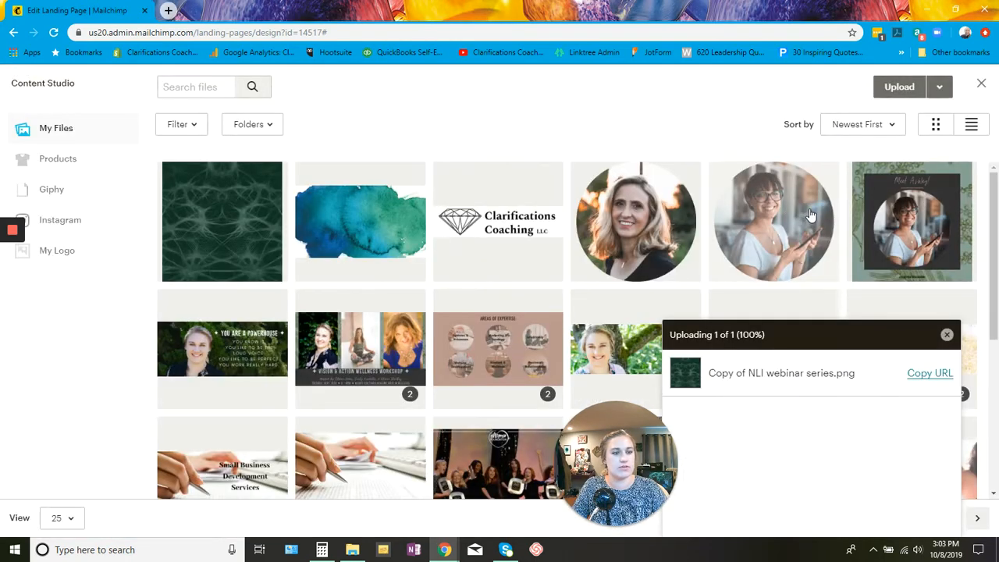
click(895, 90)
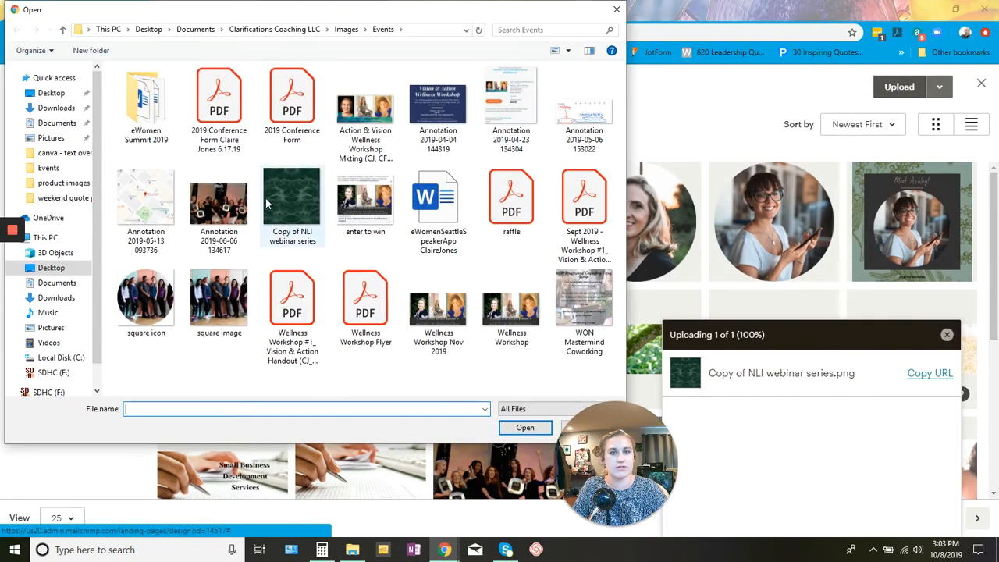
click(347, 30)
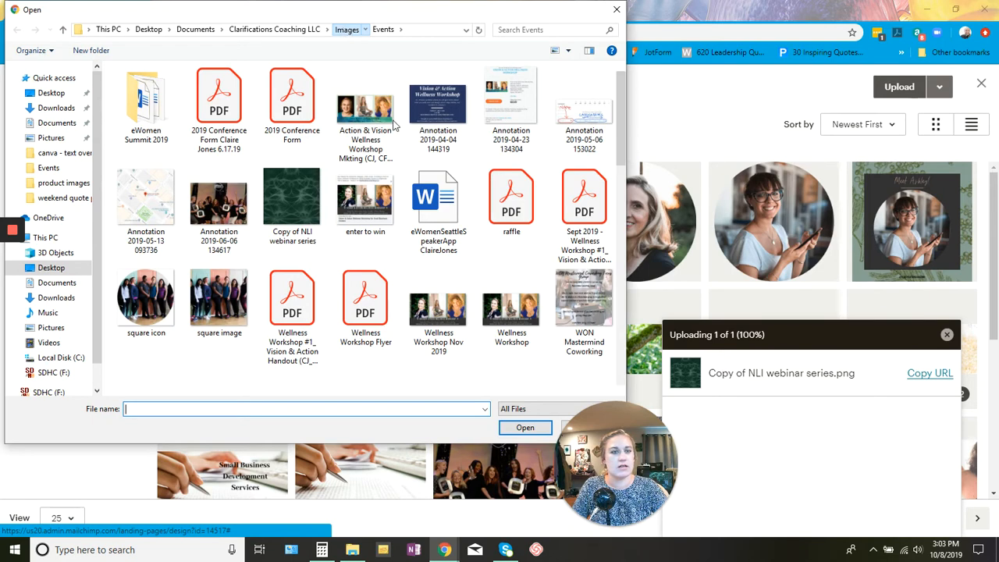
double_click(574, 97)
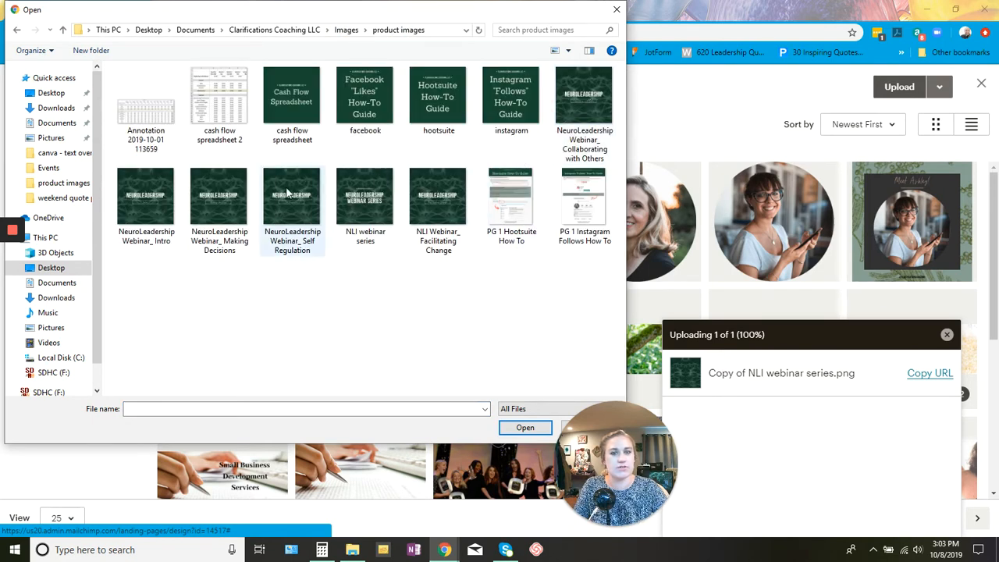
double_click(148, 205)
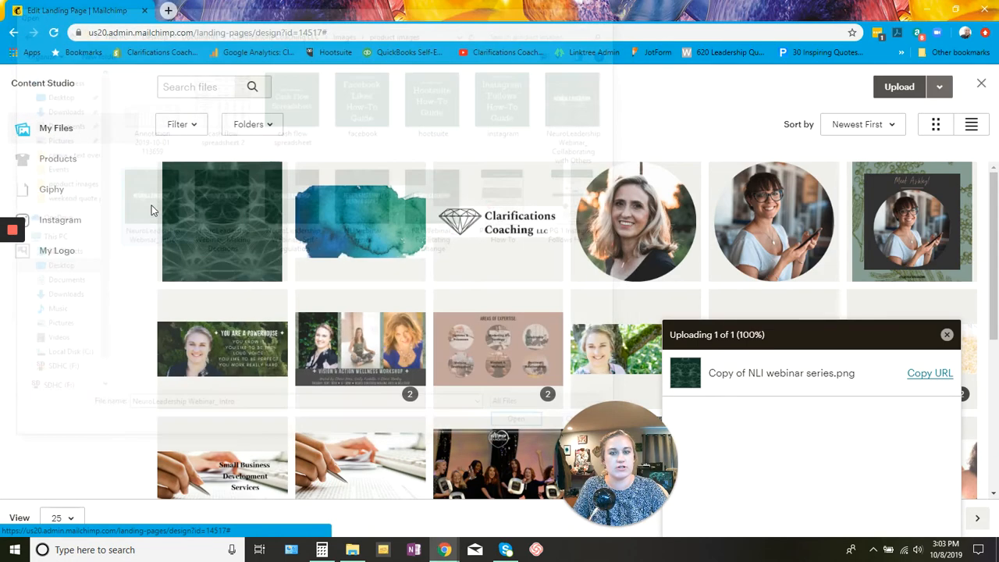
Upload the Facilitating Change, Collaborating with Others, Self Regulation and Making Decisions images, then select Intro.
click(896, 89)
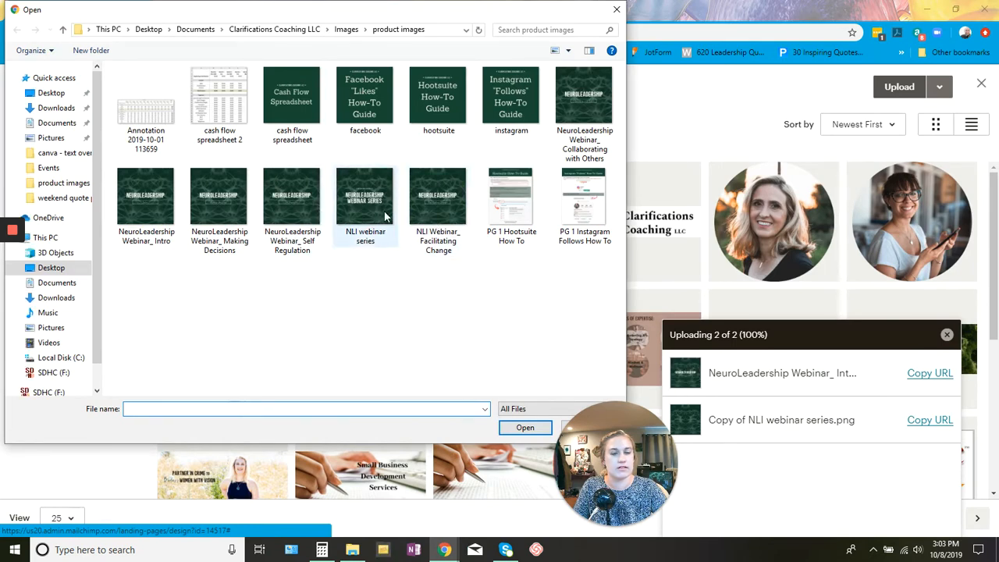
click(430, 205)
ctrl+click(583, 101)
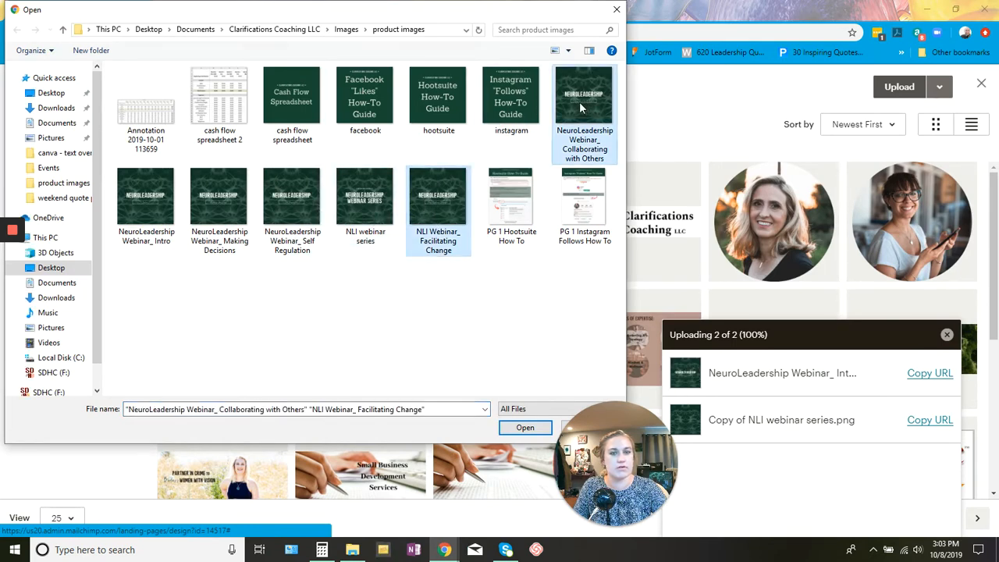
ctrl+click(306, 208)
ctrl+click(230, 204)
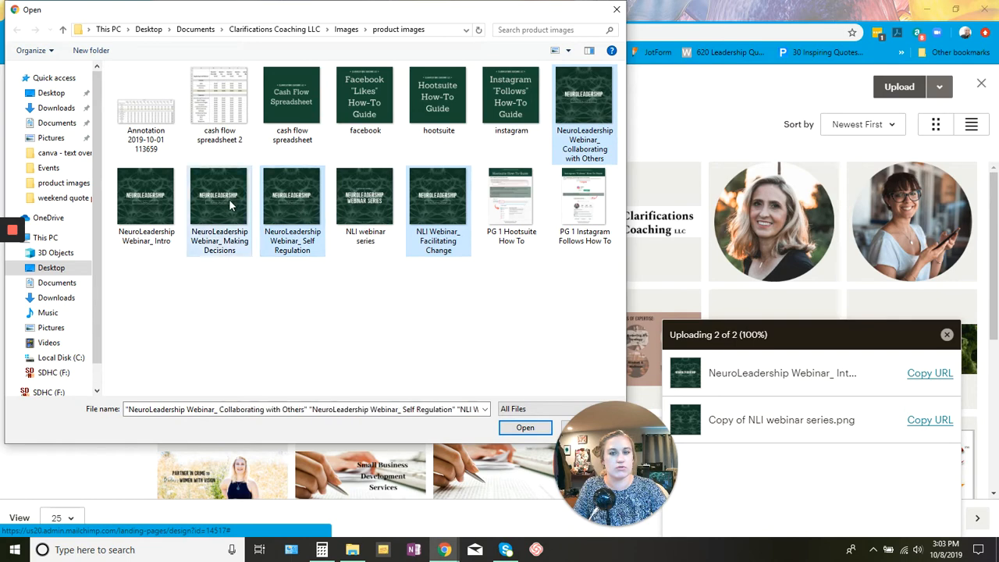
click(521, 429)
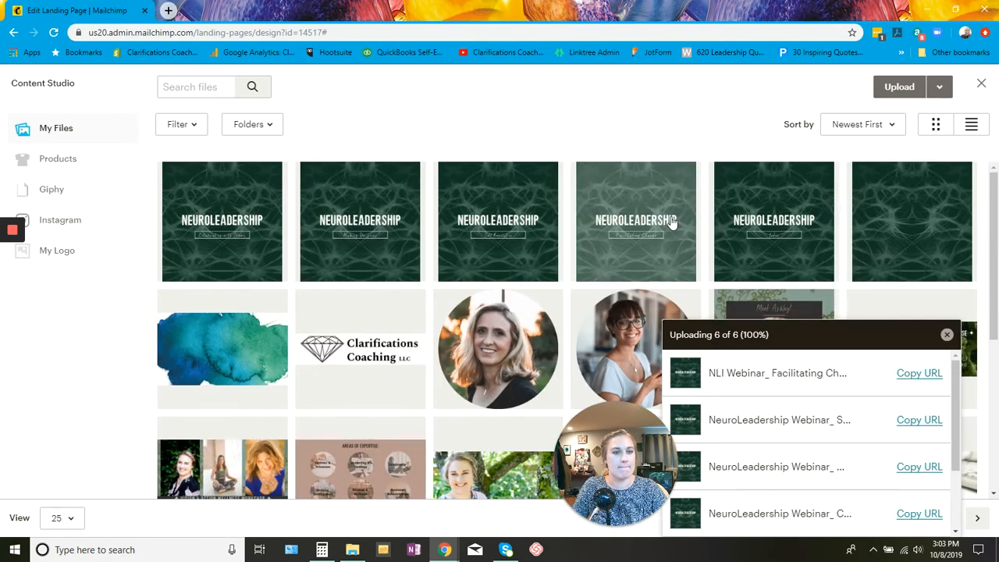
click(774, 226)
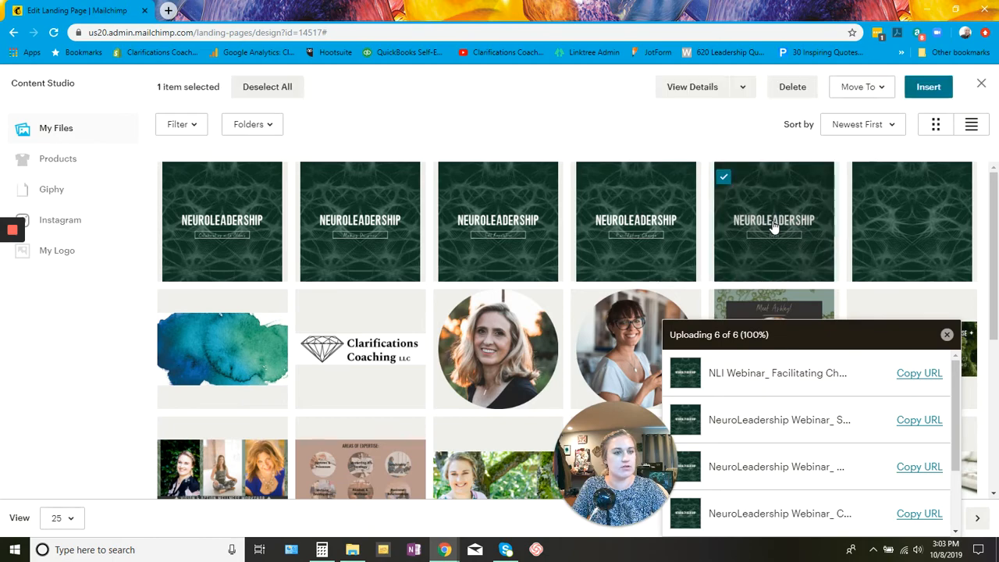
Put the Intro image in the first block and Making Decisions in the second.
click(928, 87)
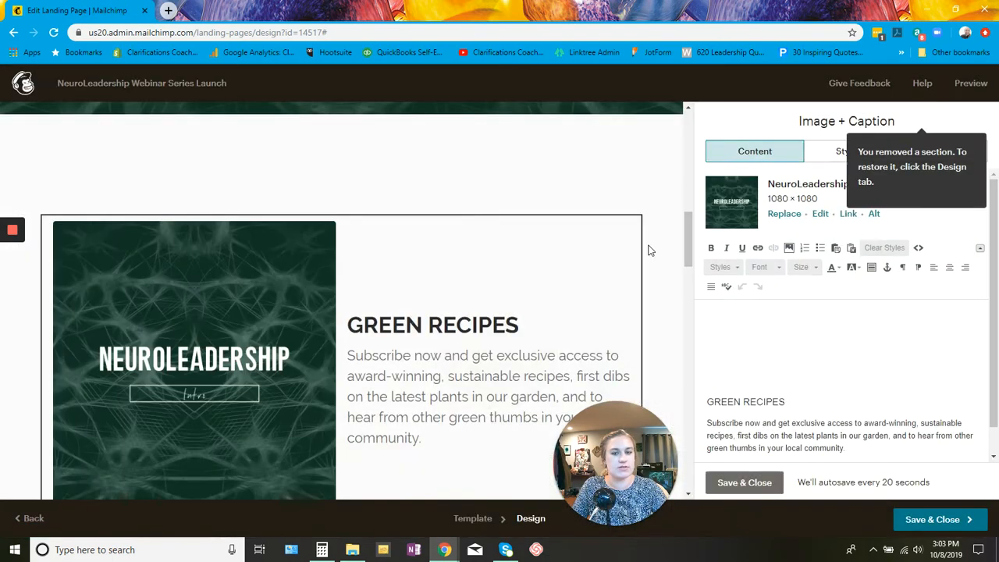
scroll(659, 212, down, 4)
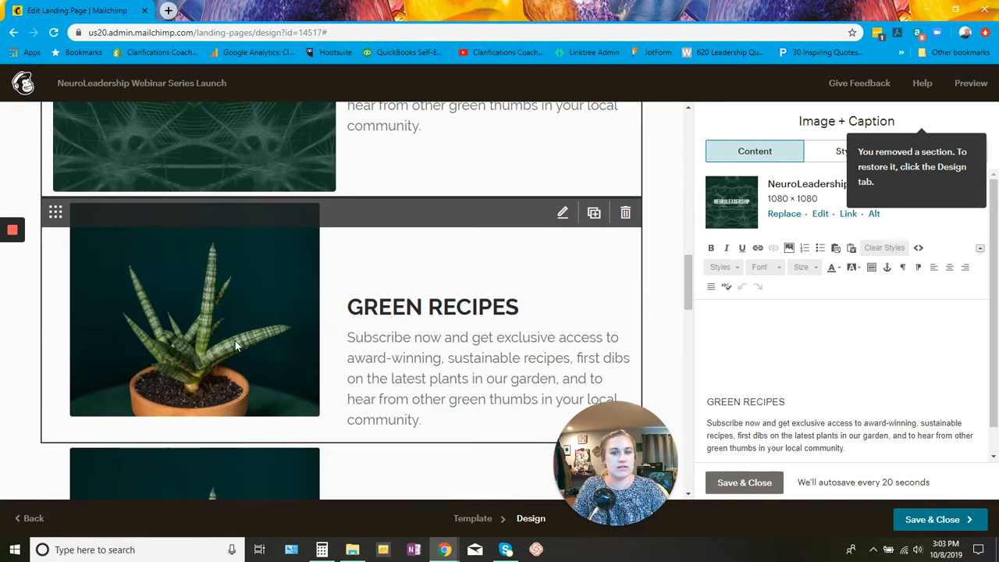
click(237, 346)
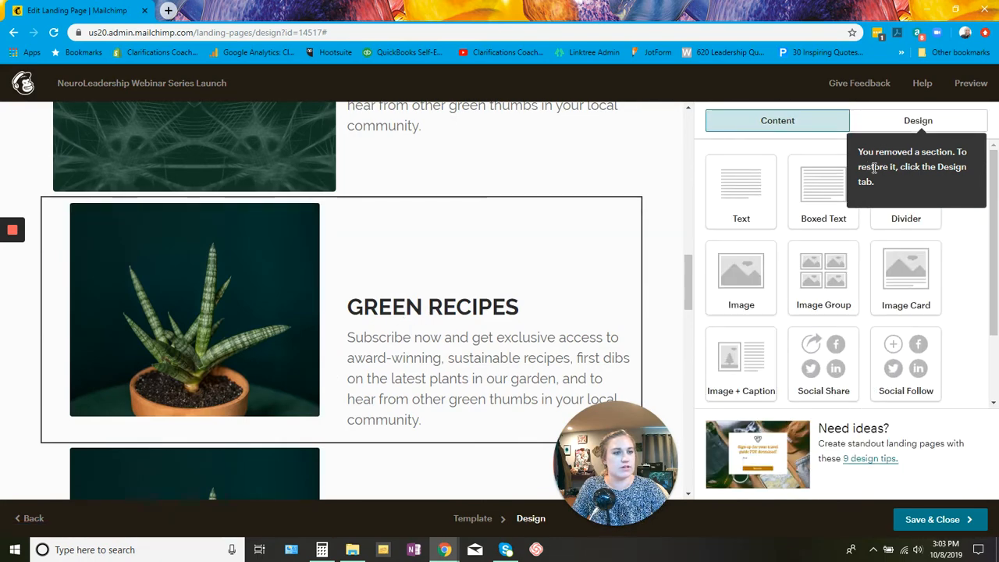
click(786, 215)
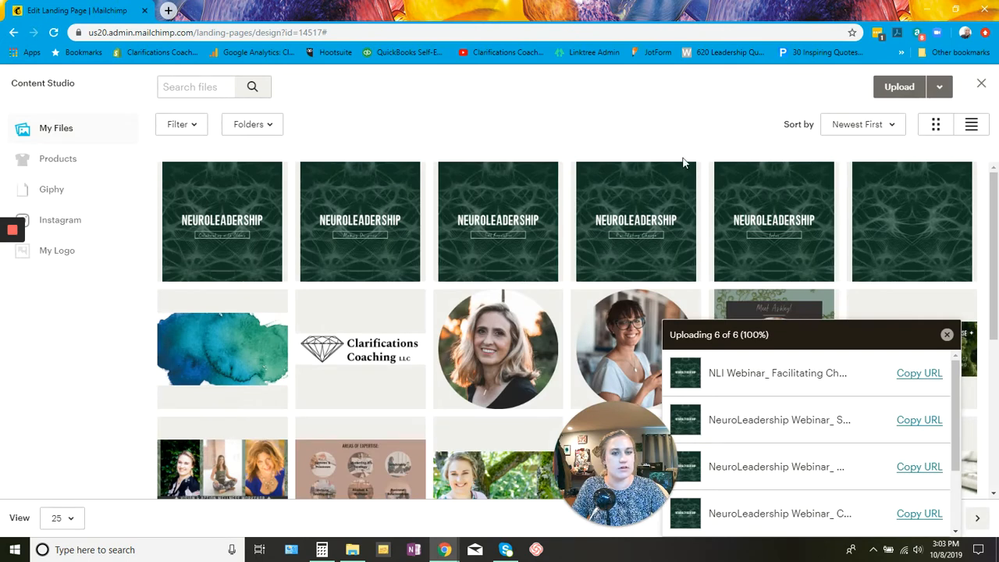
click(401, 214)
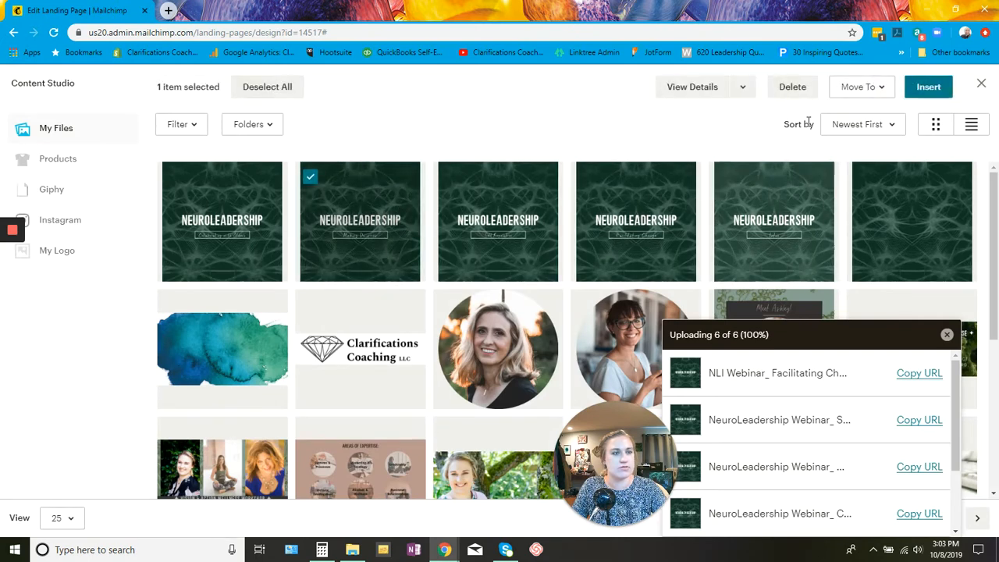
click(926, 94)
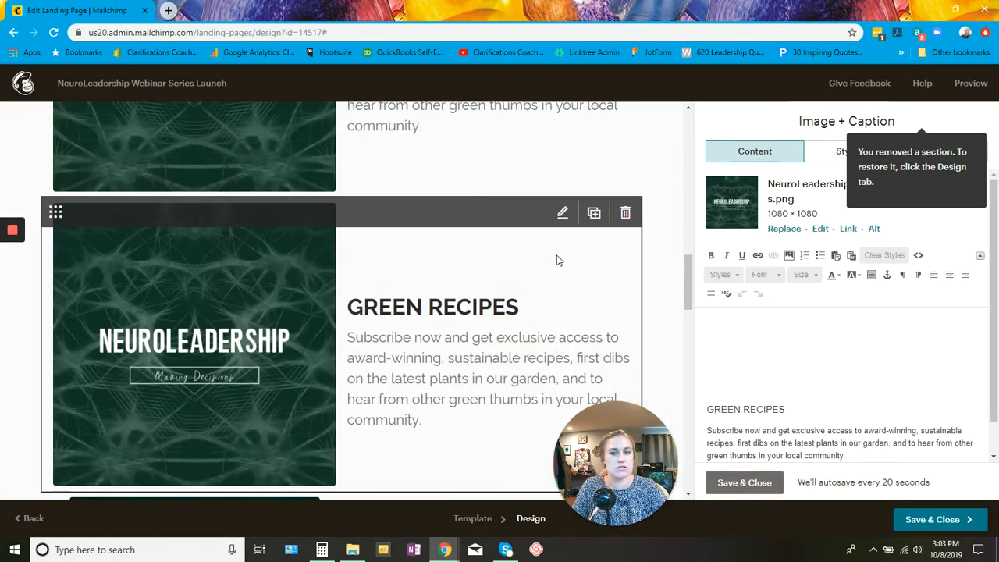
Replace the third block's plant photo with the third NeuroLeadership image.
scroll(237, 435, down, 3)
click(419, 296)
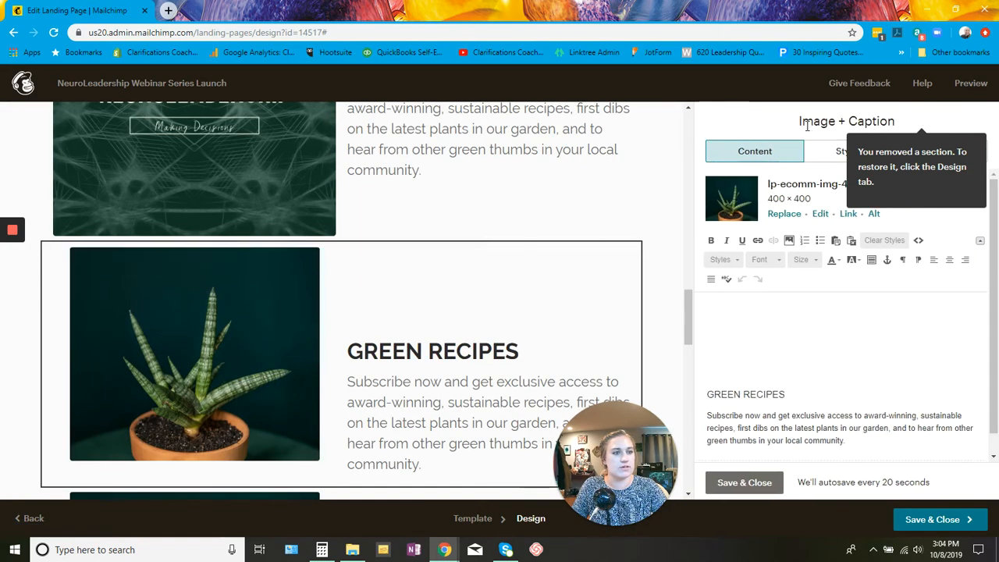
click(783, 213)
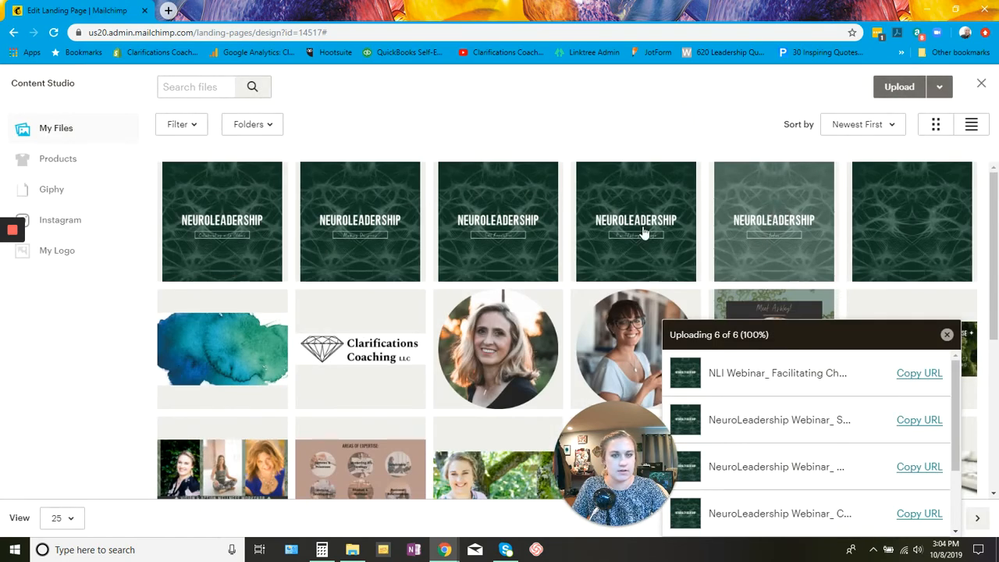
click(398, 224)
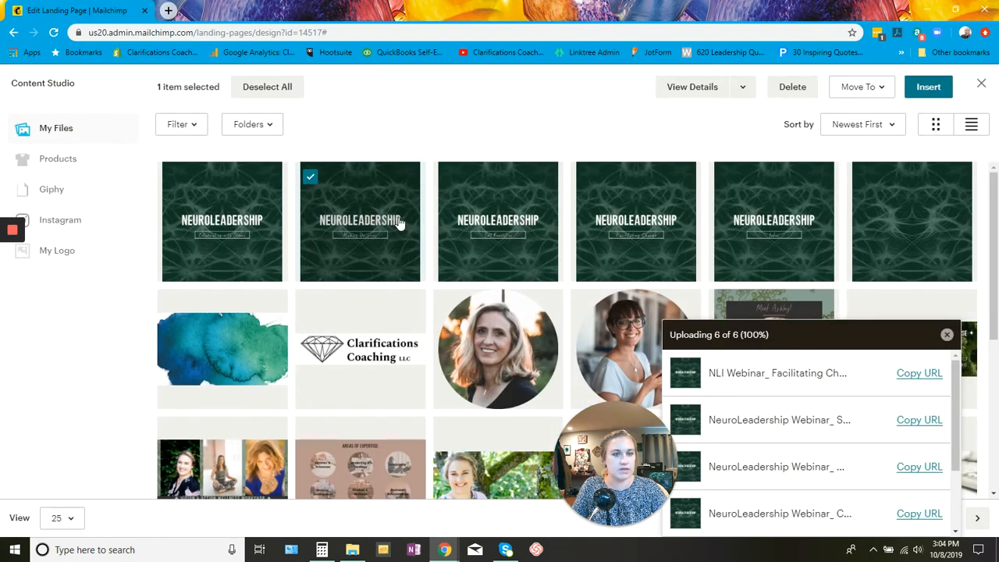
click(310, 185)
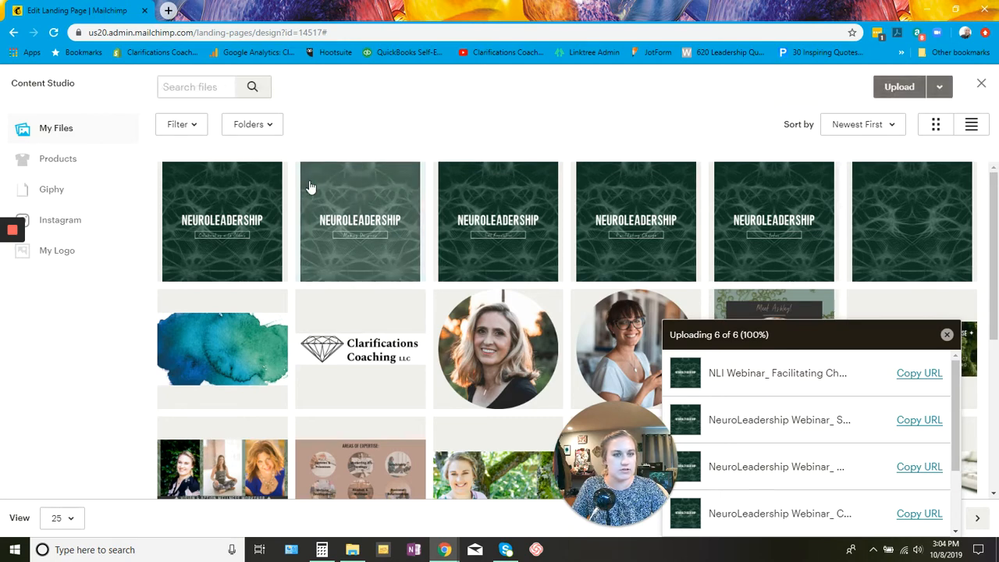
click(510, 216)
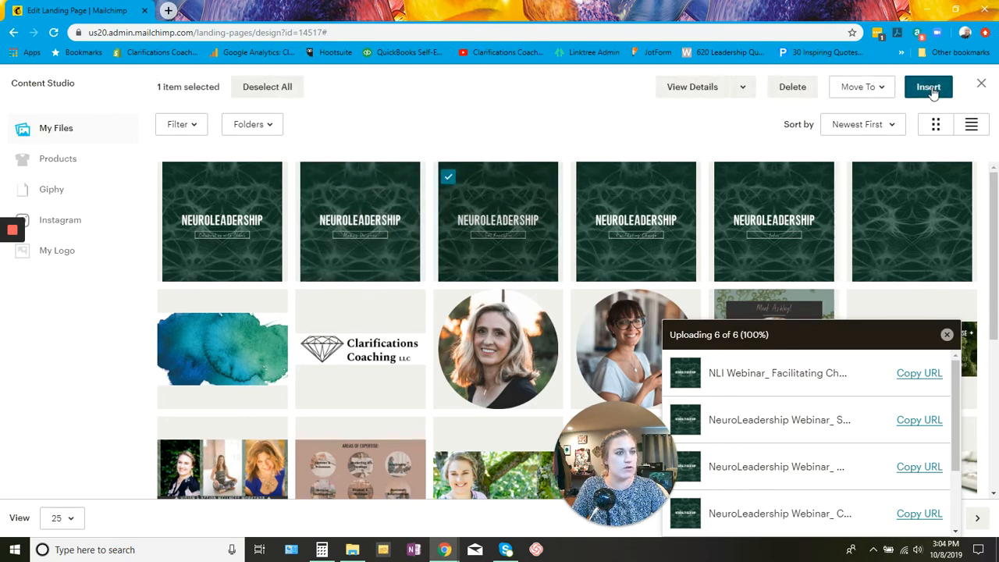
click(929, 87)
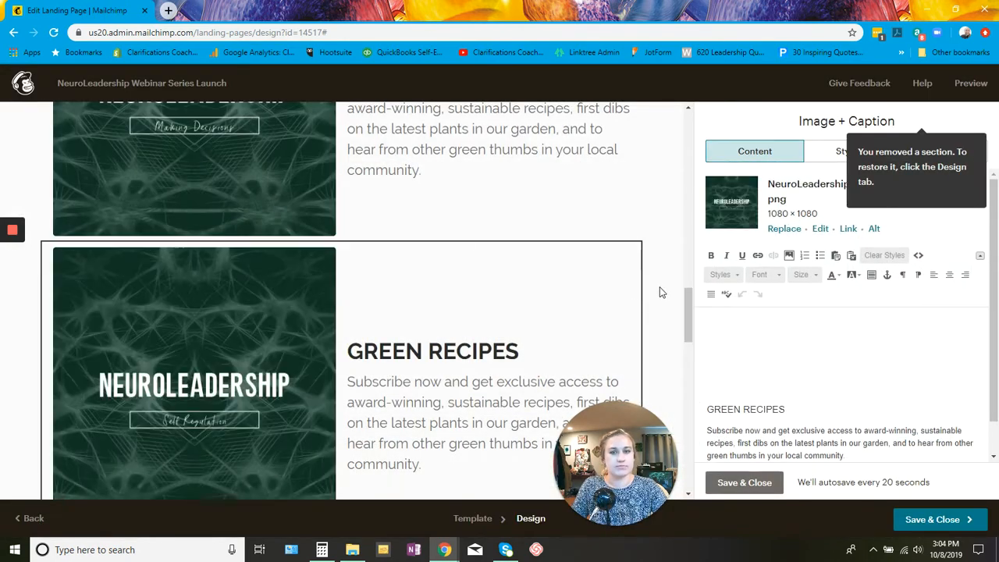
Replace the remaining plant photos with the first and fourth NeuroLeadership images.
scroll(660, 292, up, 1)
scroll(660, 287, down, 6)
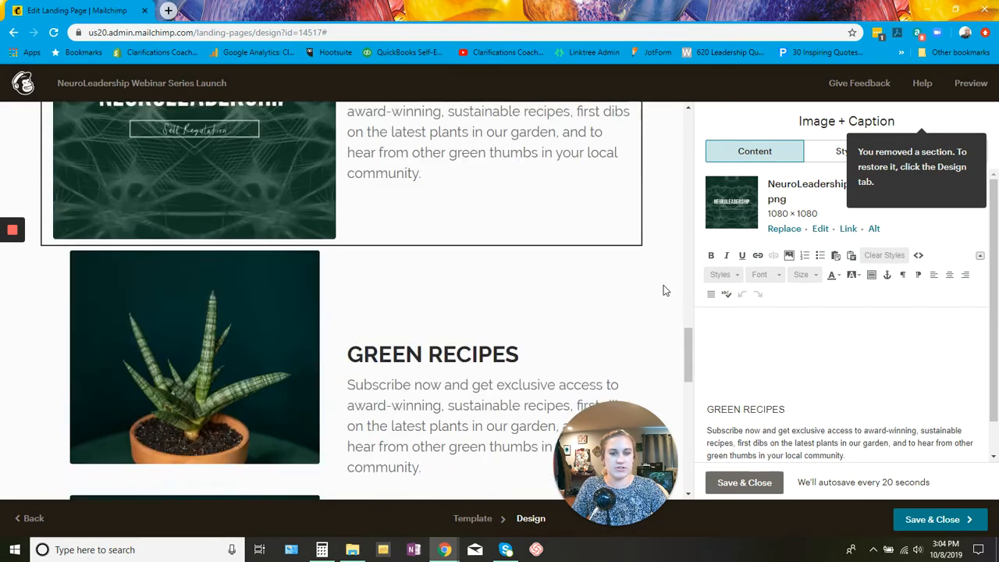
click(279, 275)
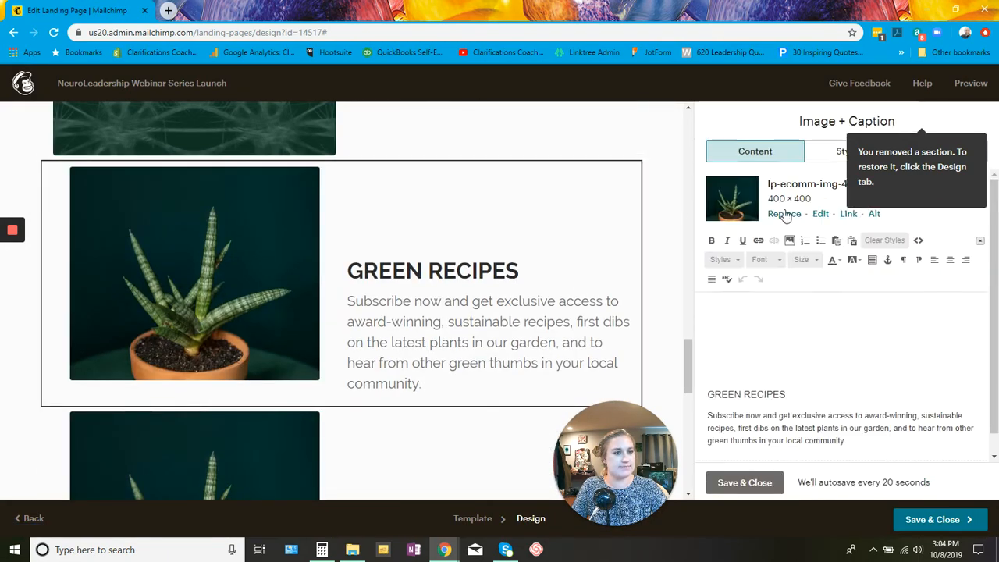
click(784, 213)
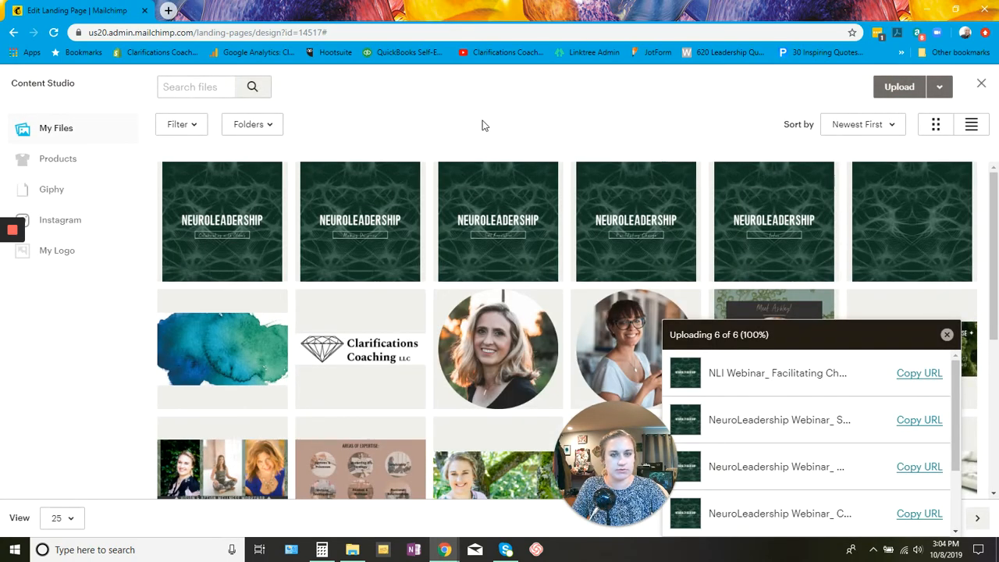
click(263, 234)
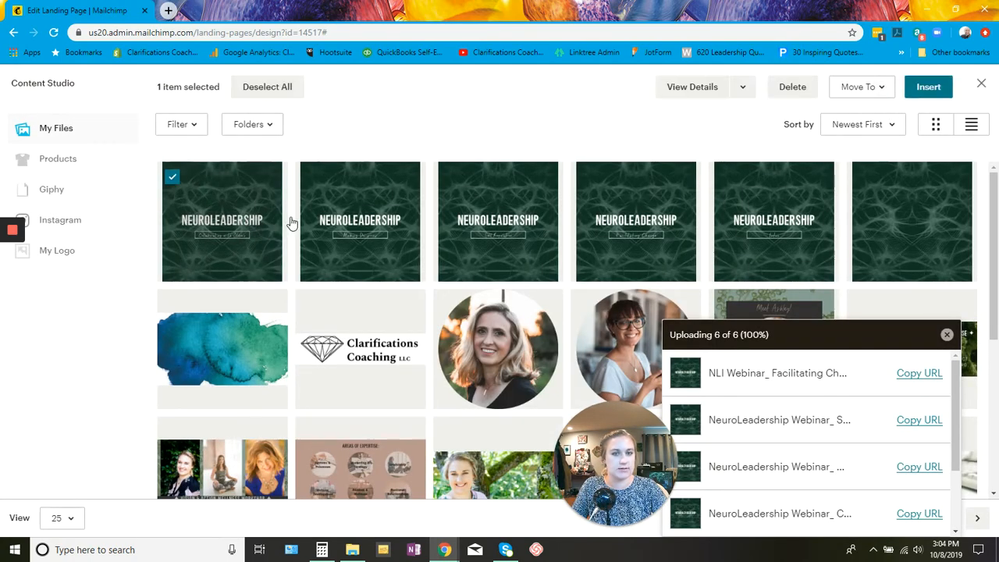
click(928, 88)
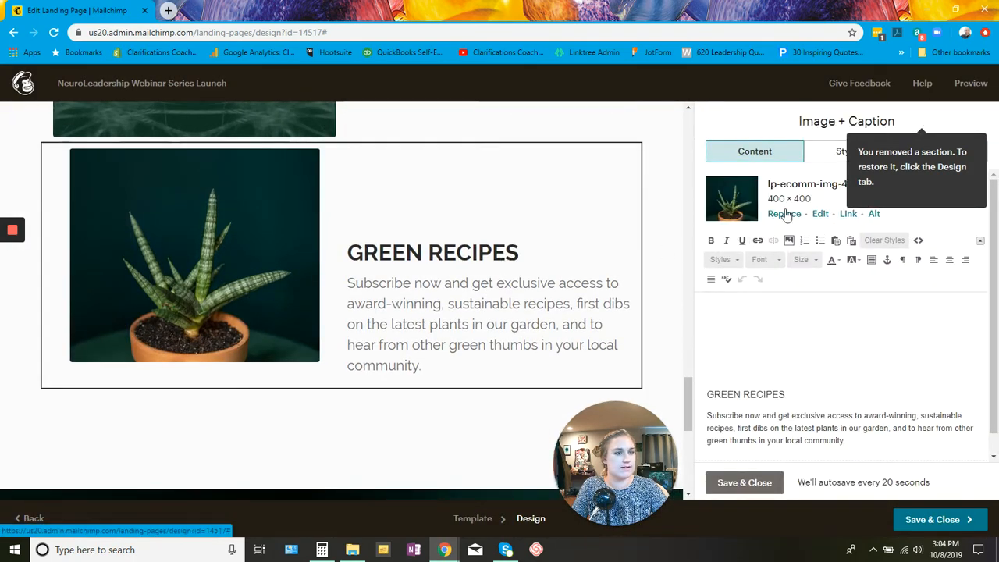
click(783, 214)
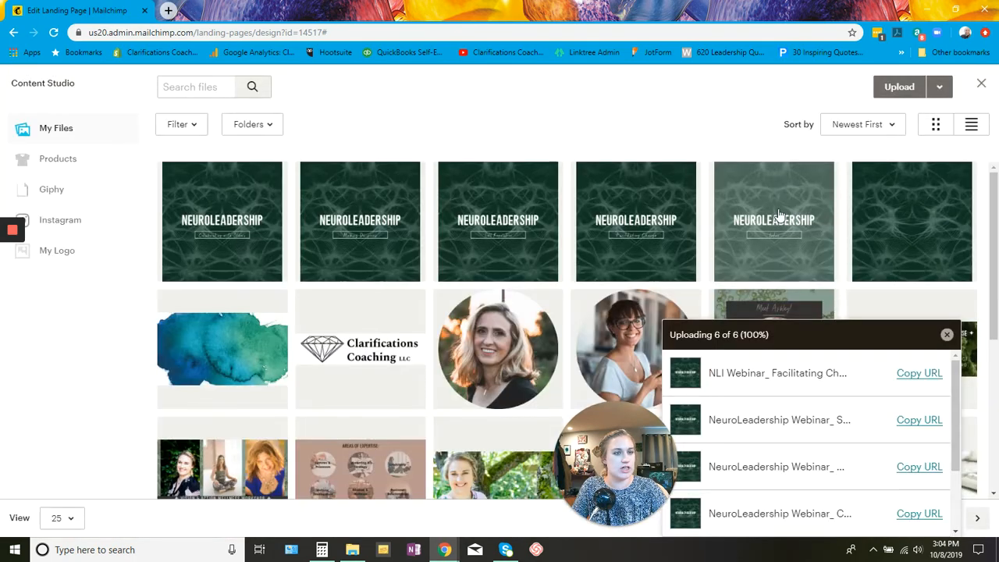
click(655, 209)
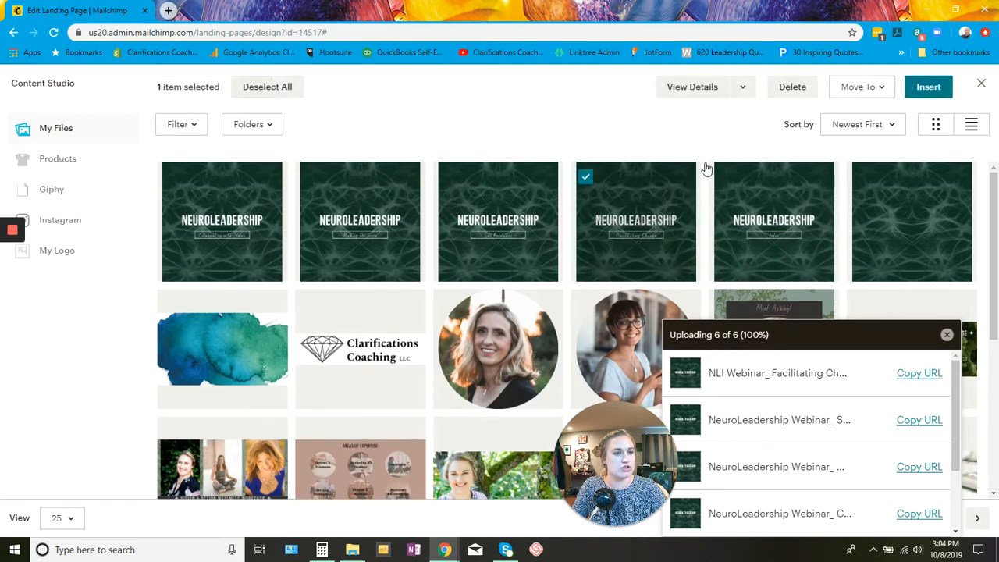
click(922, 88)
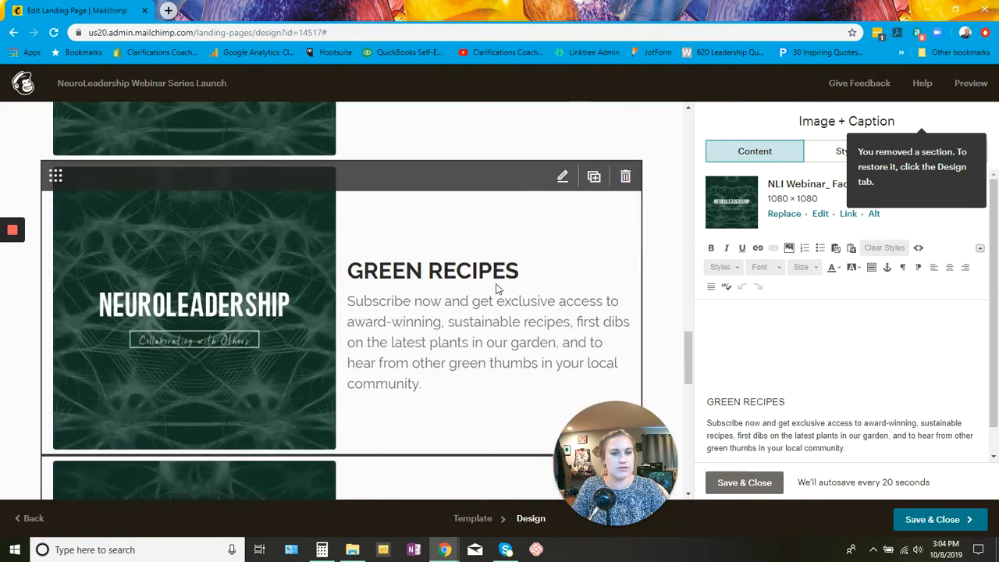
scroll(496, 288, up, 5)
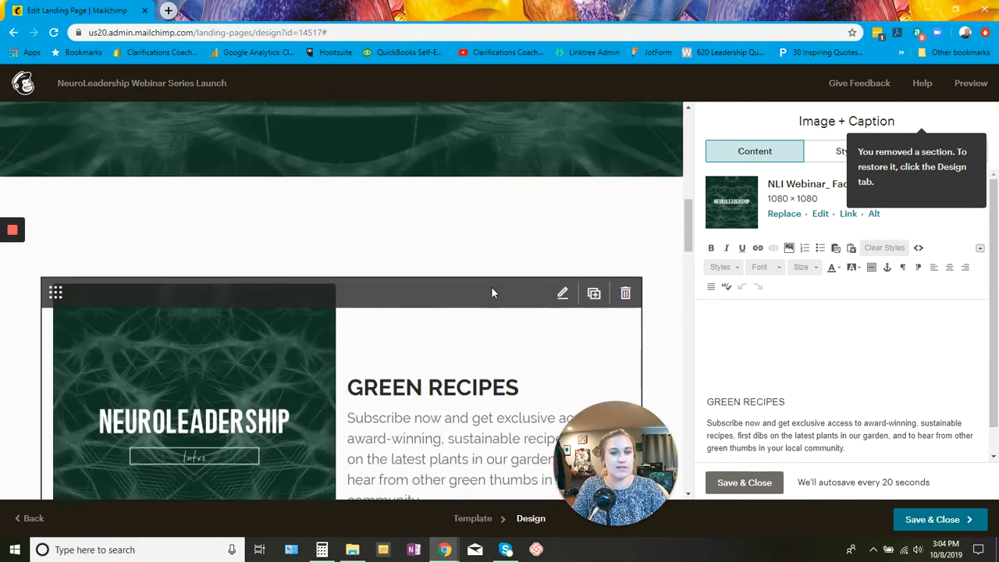
scroll(492, 292, down, 3)
click(531, 267)
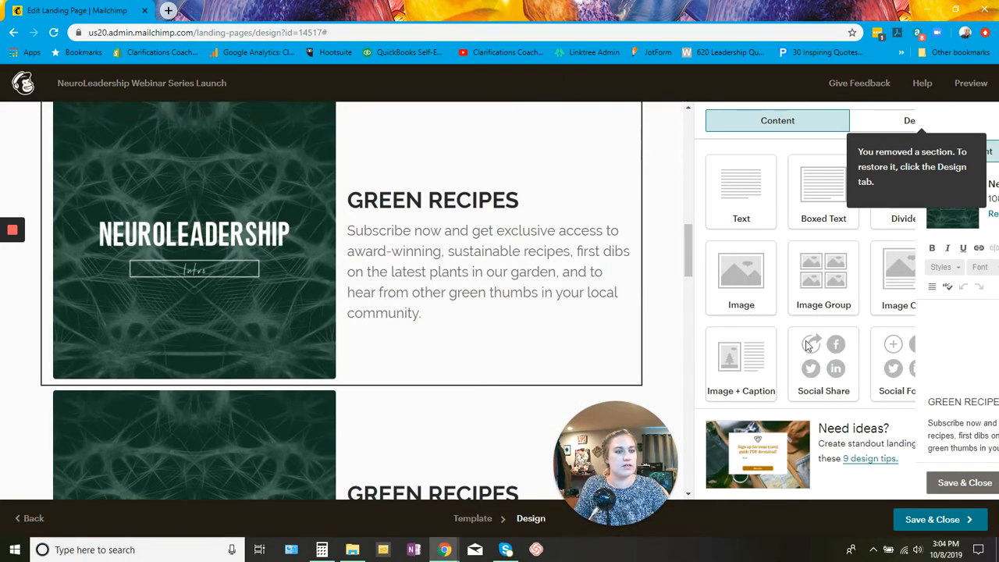
Replace the GREEN RECIPES caption heading with INTRO.
drag(787, 402, 695, 402)
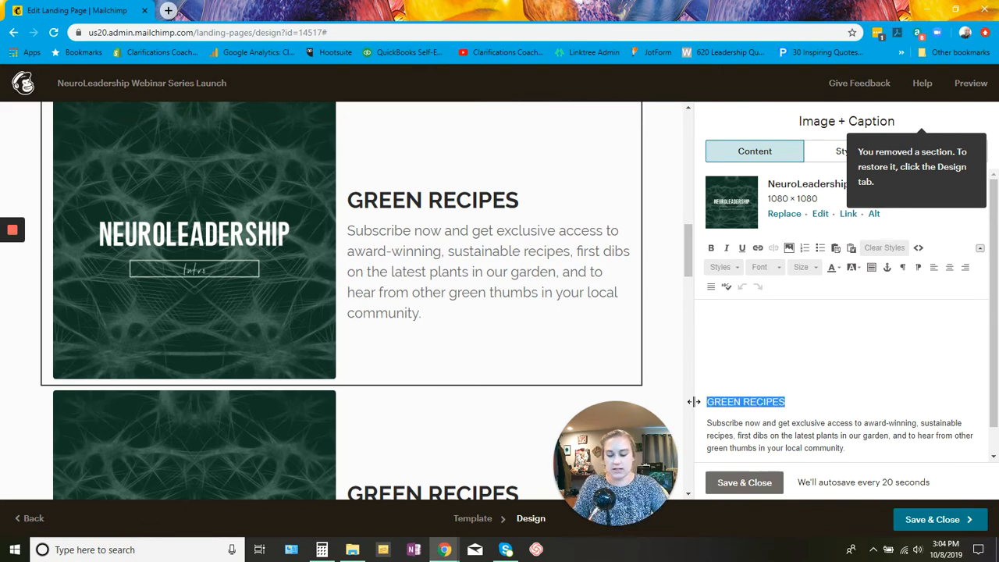
text(Intro)
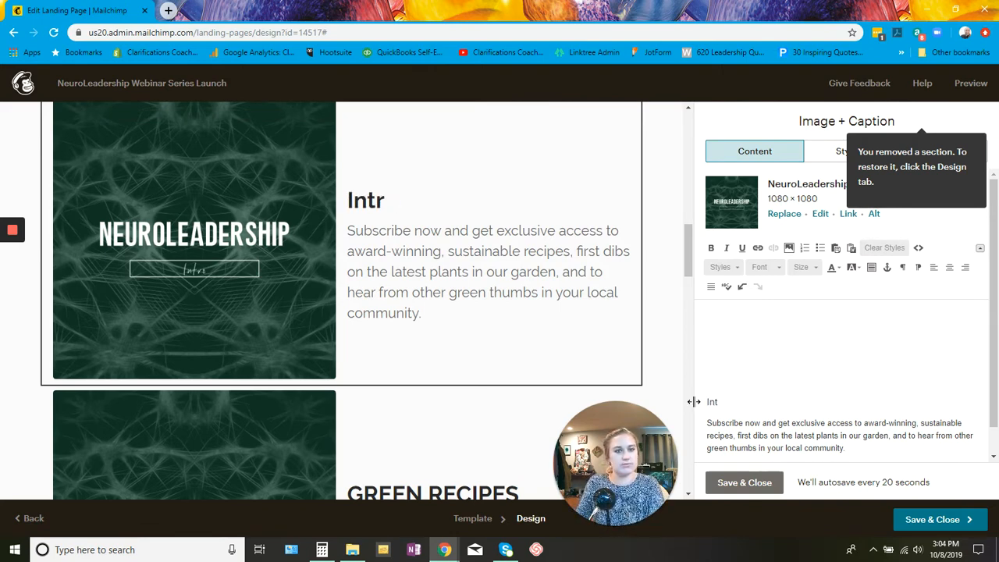
key(BackSpace)
text(NTRO)
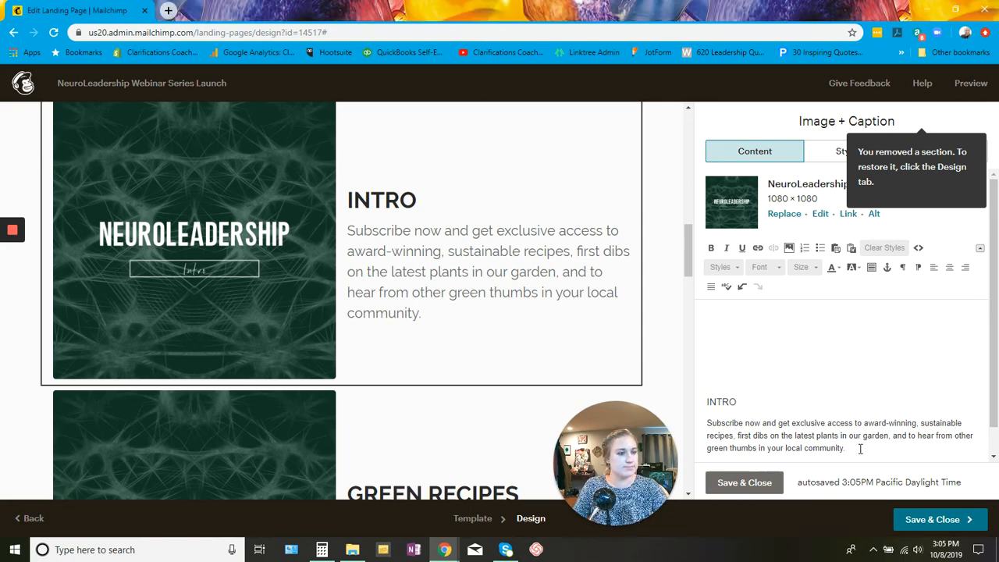
Paste the introductory session description over the placeholder caption paragraph.
drag(860, 448, 701, 418)
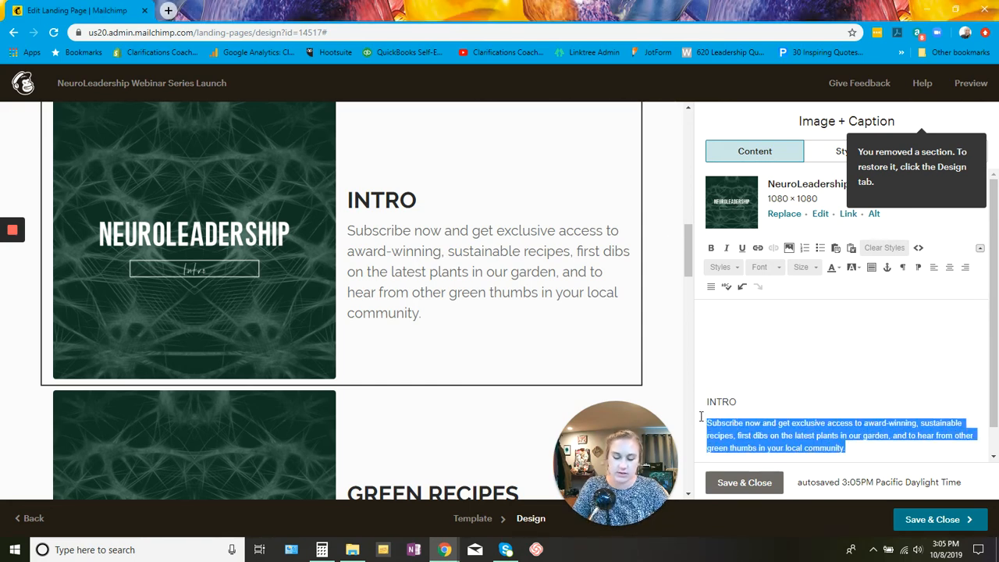
text(In this video, I'll be introducing NeuroLeadership as a field of study and its theories, methods, & impact. I will also be doing a quick tour of the brain and giving a brief preview of the four facets of NeuroLeadership. I will go more in depth with each facet in the following webinars, so I will finish up with some homework to get your brain juices prepped and ready to go.)
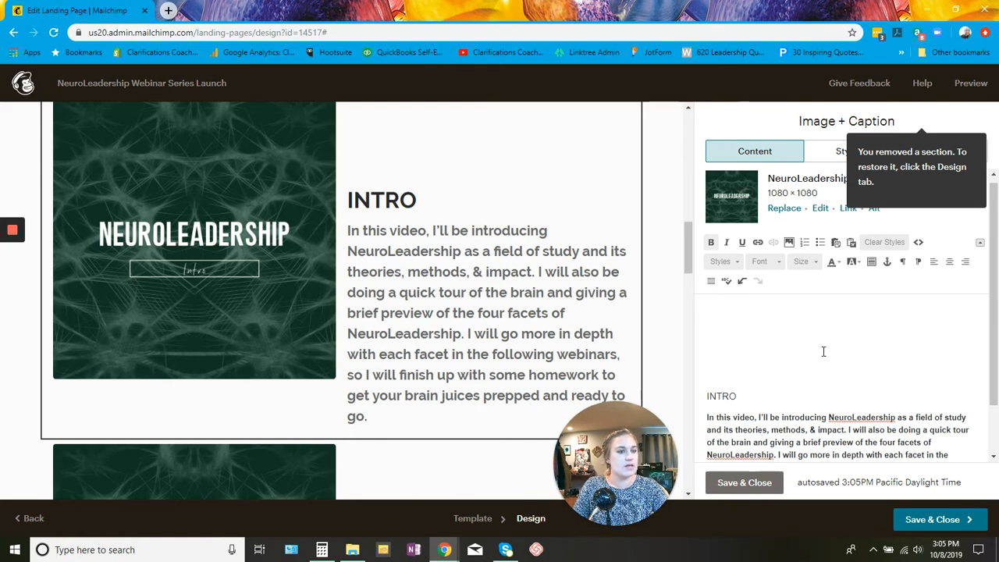
drag(885, 423, 702, 359)
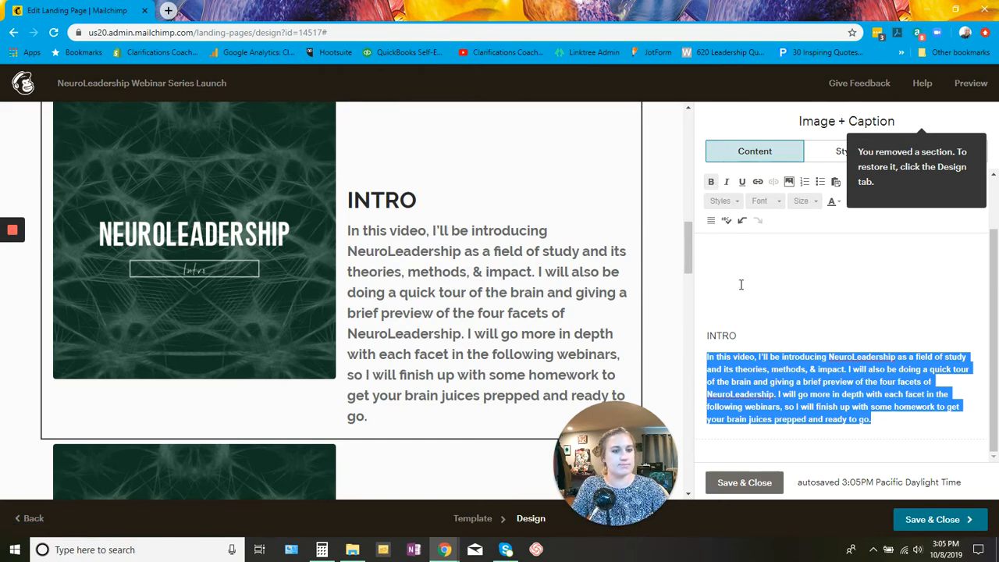
Apply the Default Text style to the INTRO description paragraph.
click(735, 203)
scroll(751, 265, down, 3)
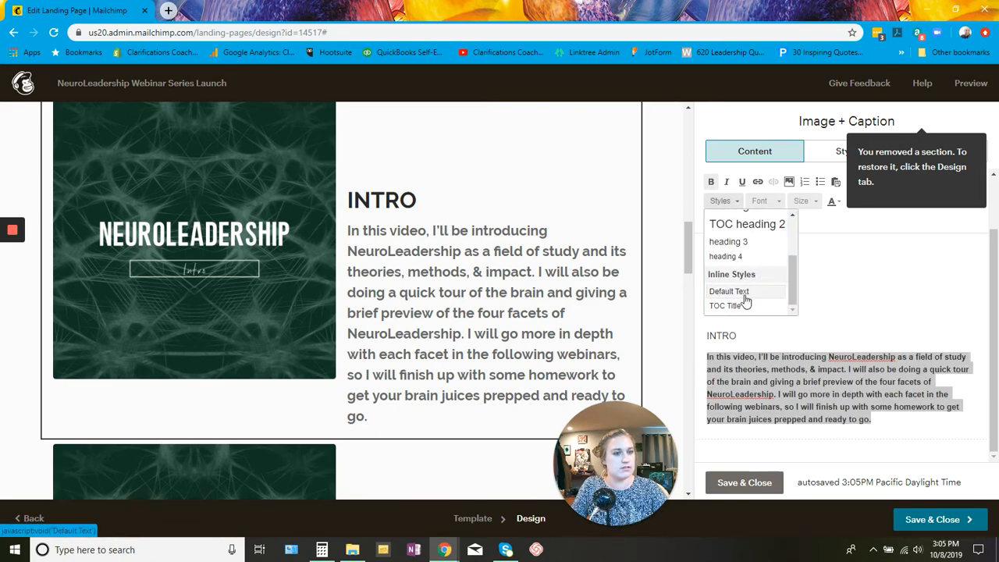
click(744, 298)
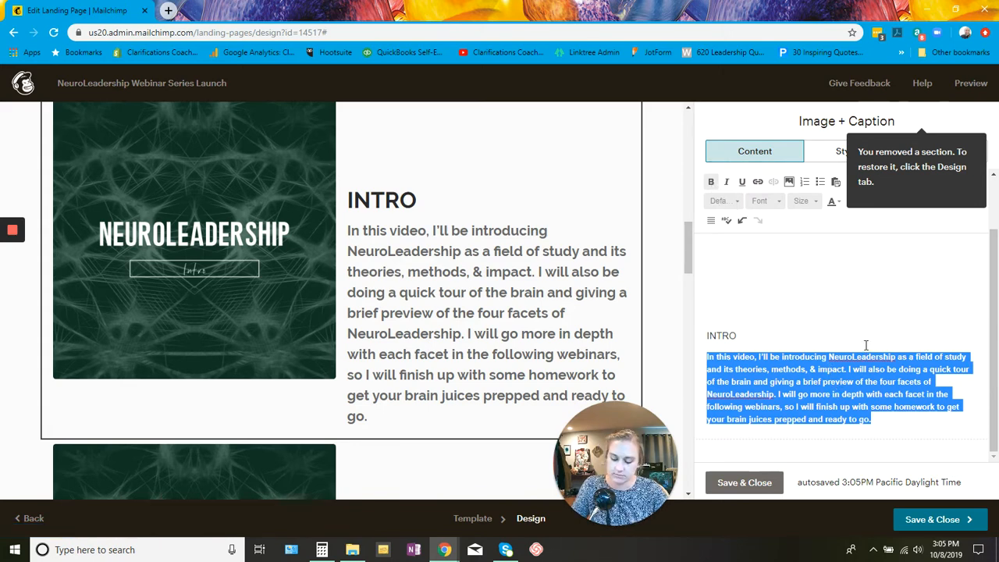
click(758, 302)
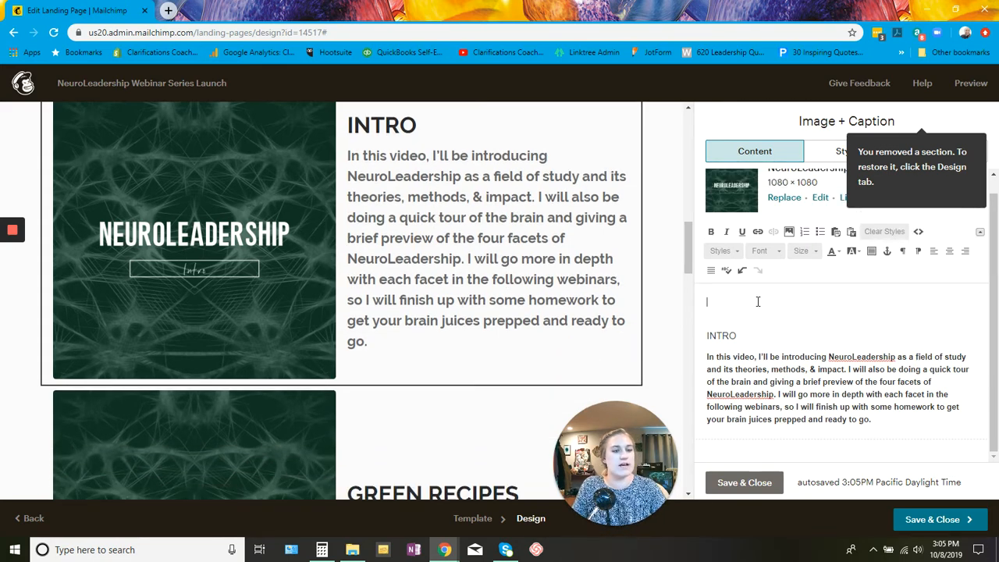
scroll(676, 293, up, 1)
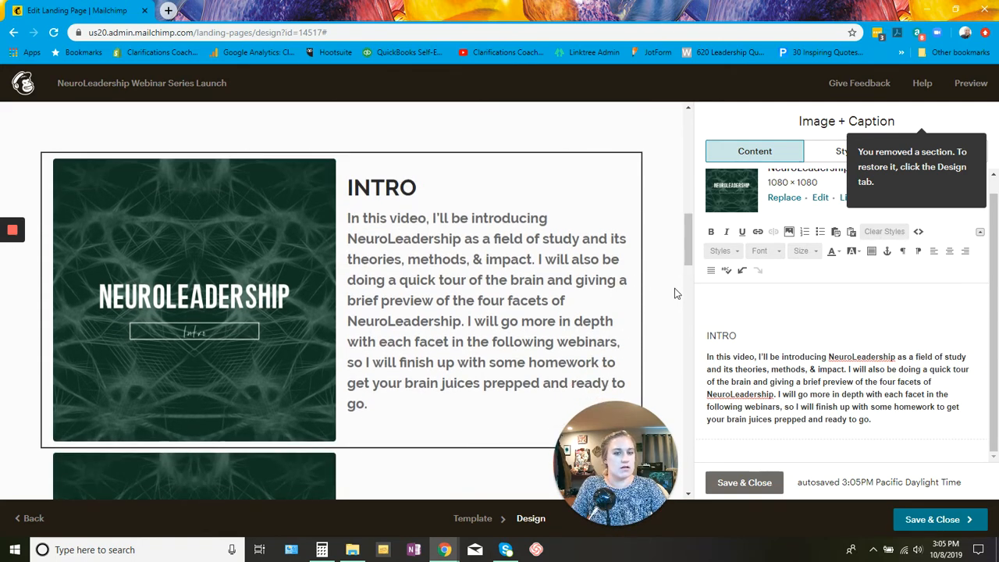
Turn off bold and italics on the INTRO description paragraph.
drag(879, 421, 694, 361)
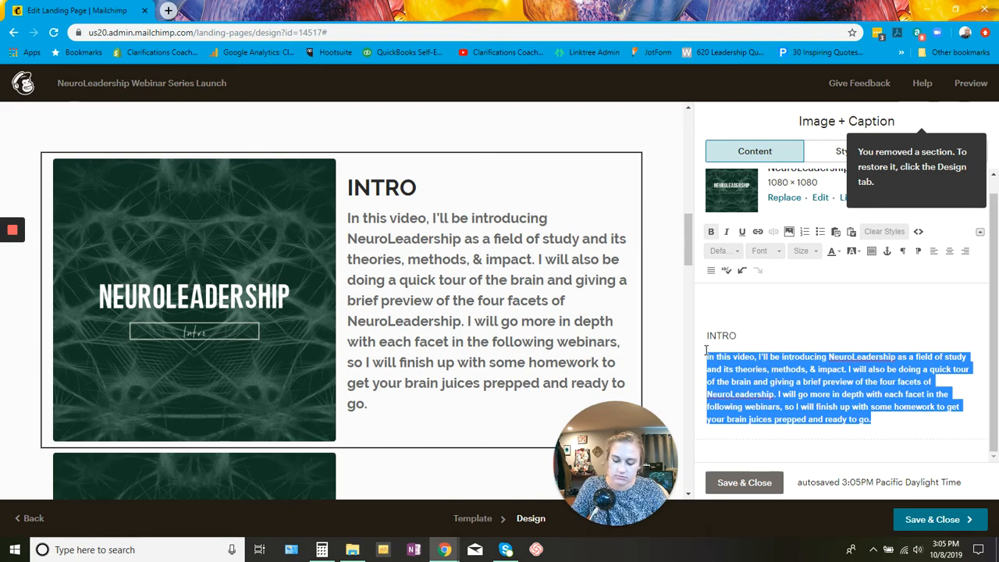
key(Right)
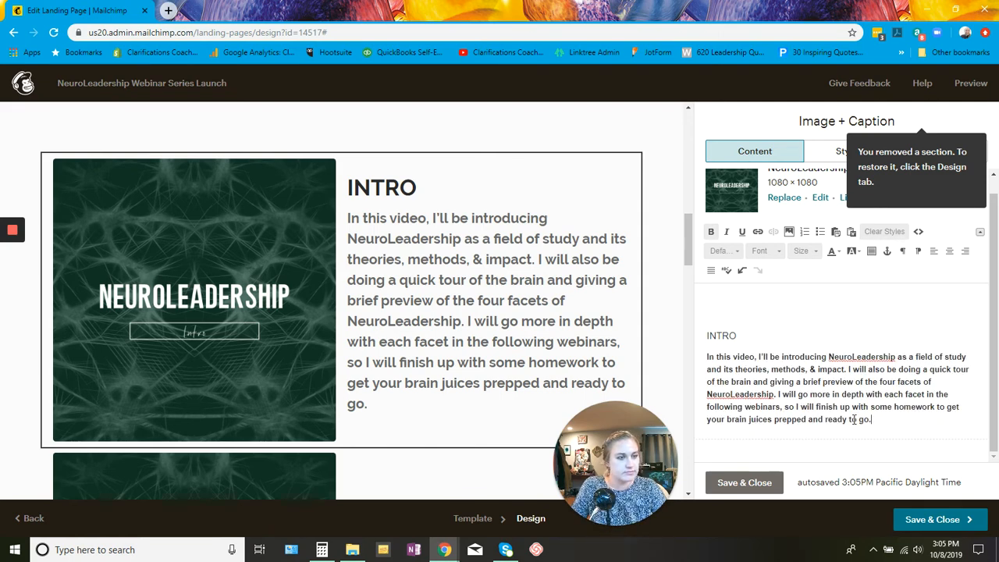
drag(872, 420, 713, 356)
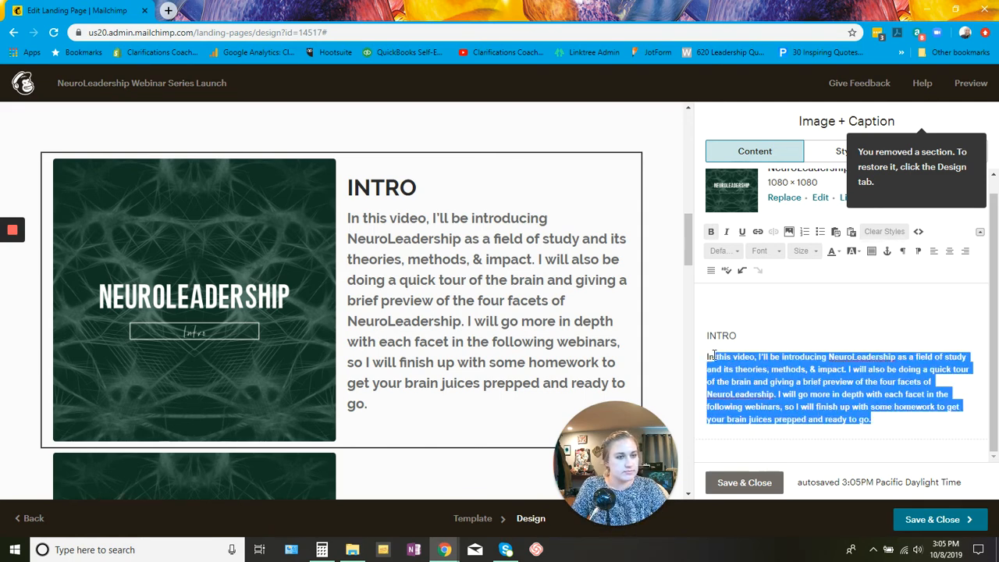
click(727, 233)
click(710, 233)
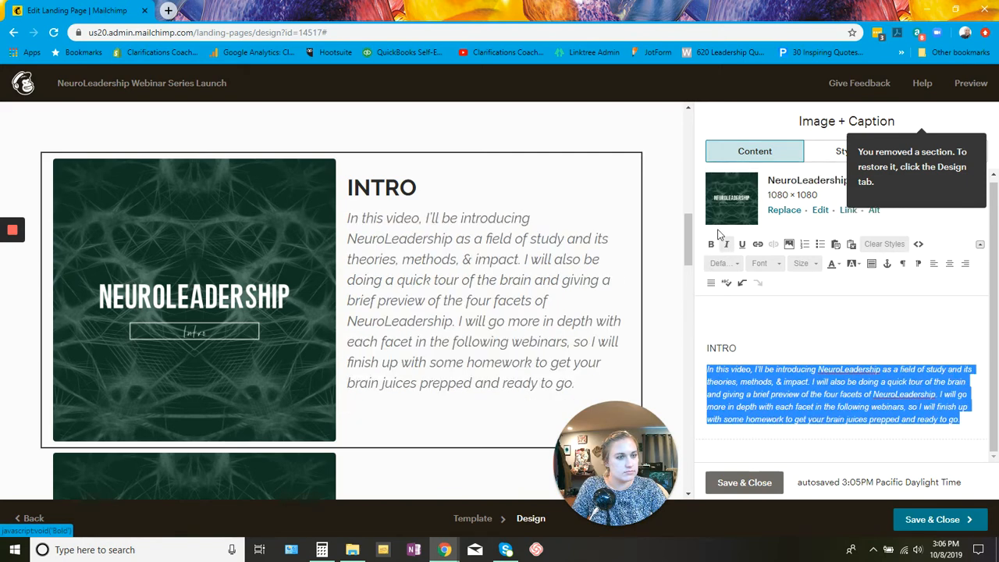
click(728, 245)
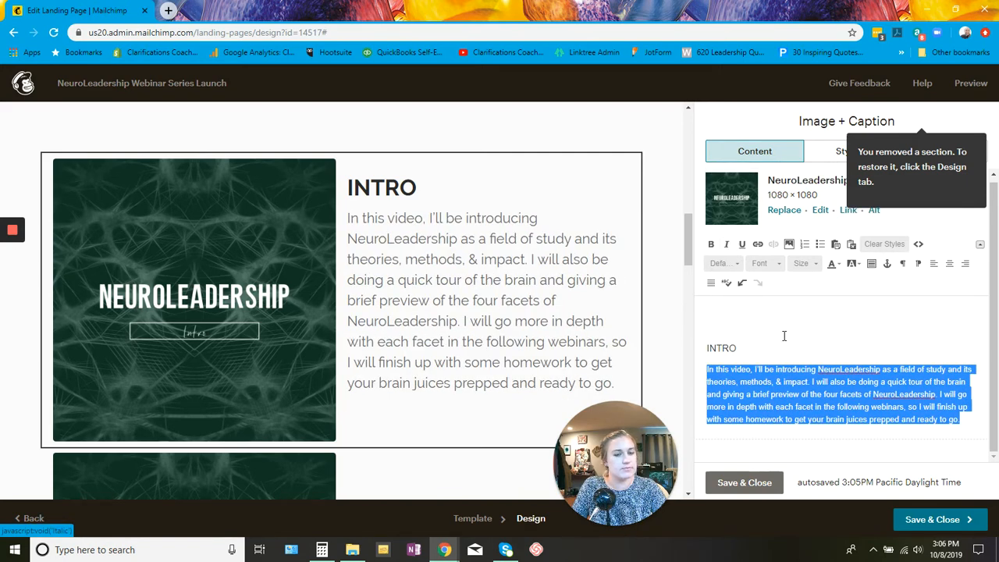
click(731, 318)
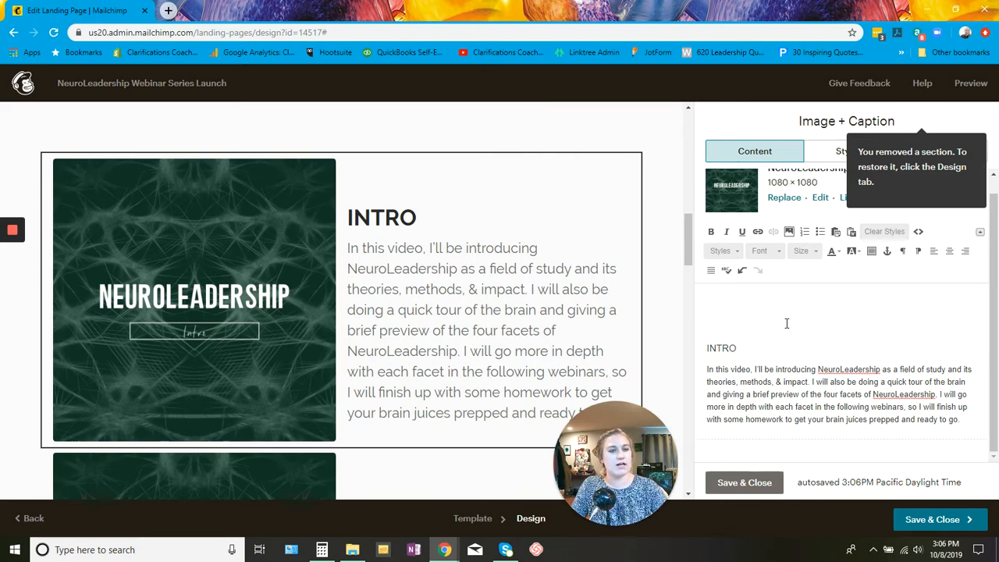
scroll(622, 291, down, 1)
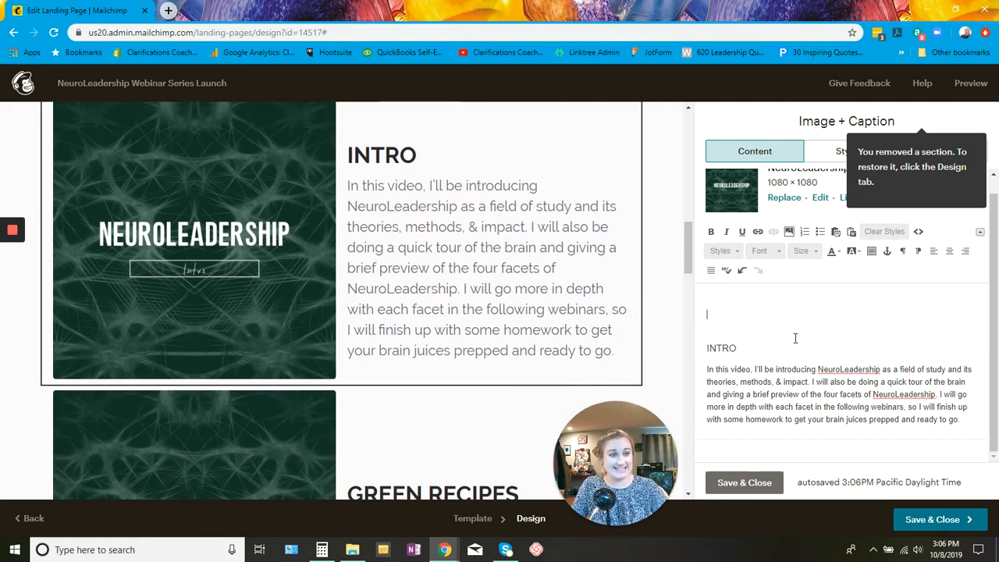
click(838, 155)
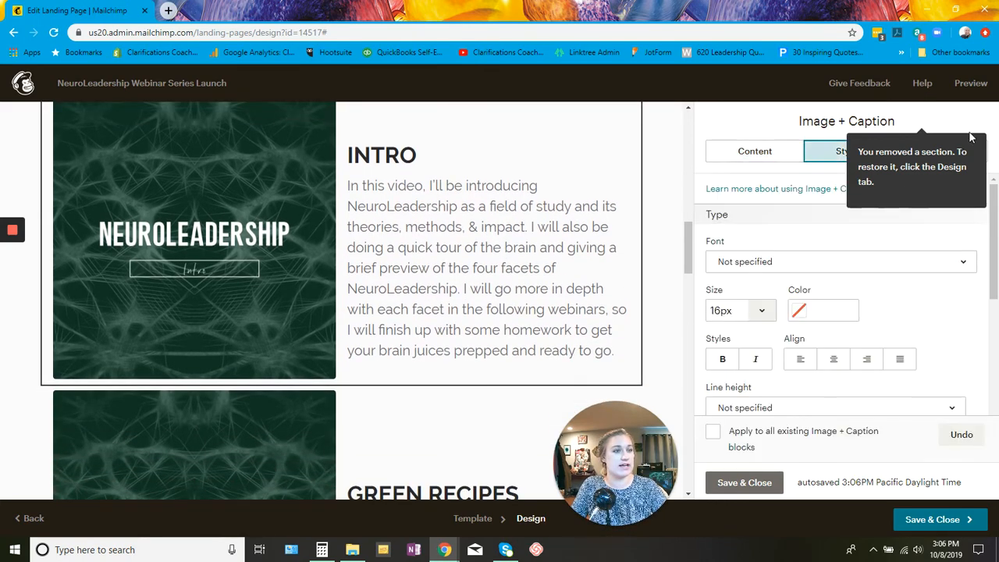
click(928, 155)
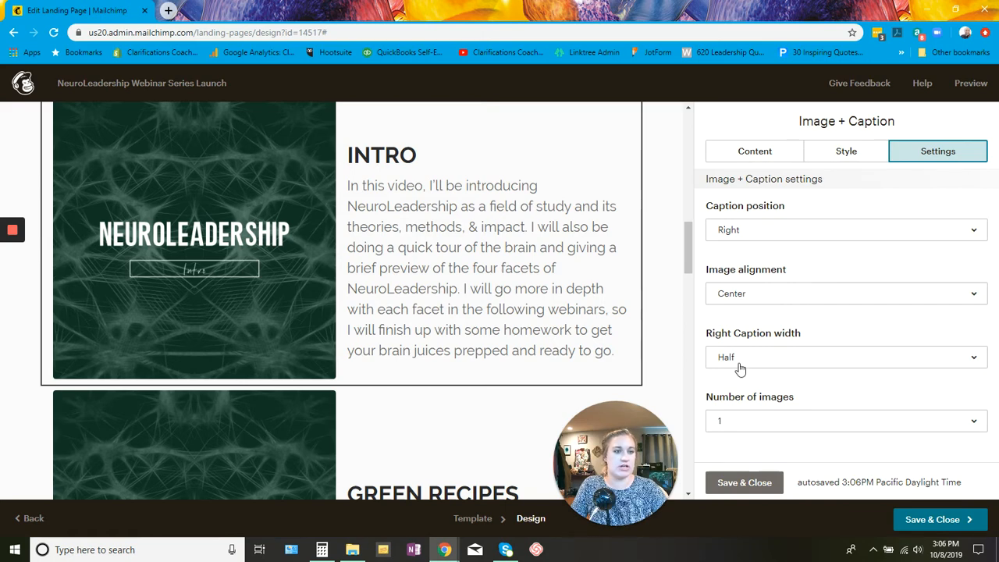
click(842, 152)
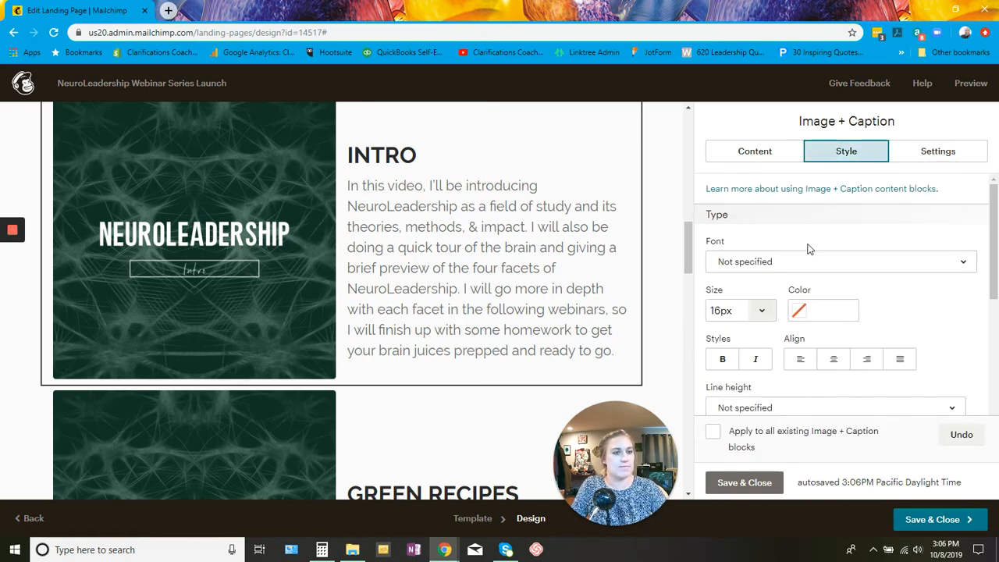
scroll(834, 250, down, 4)
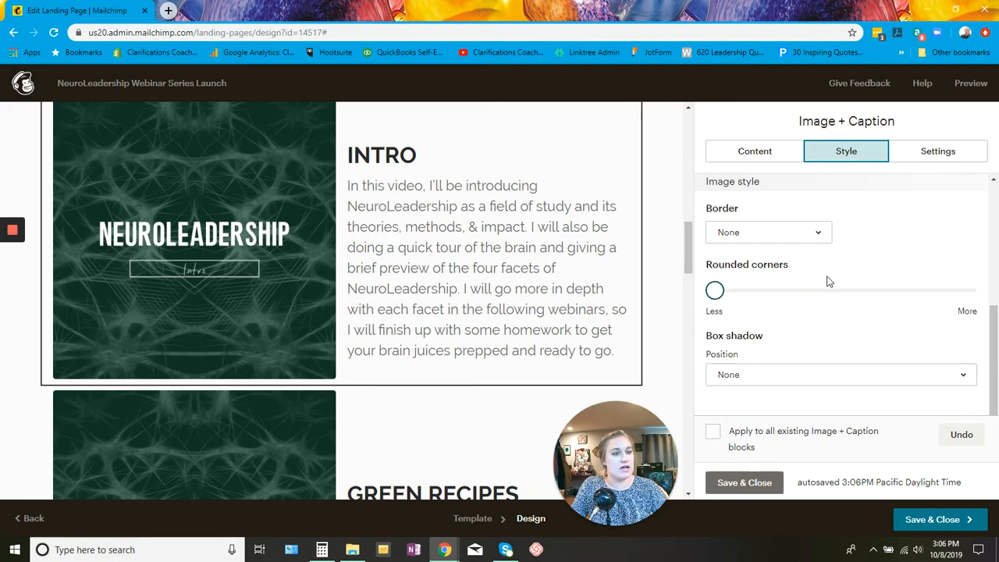
click(776, 156)
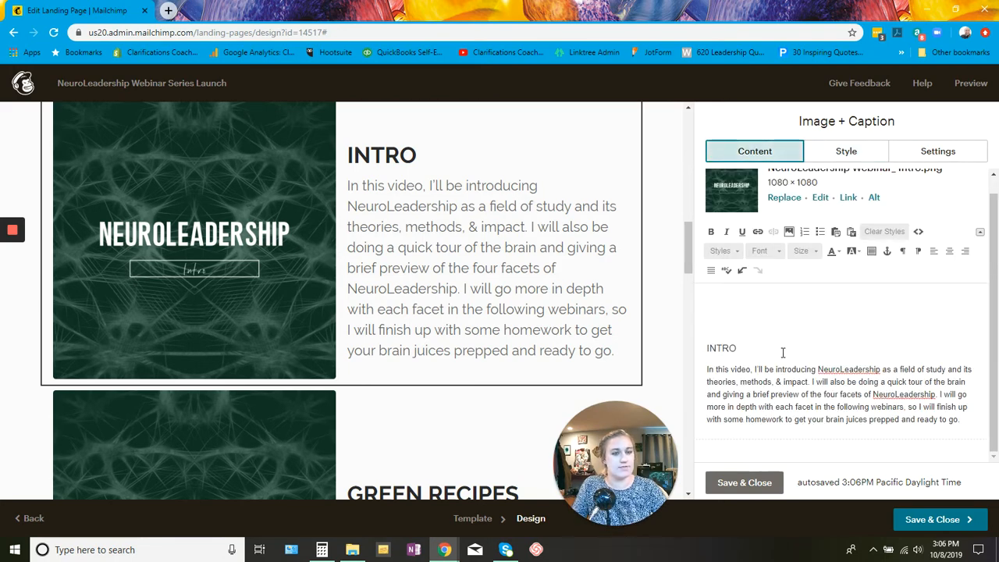
scroll(455, 310, down, 1)
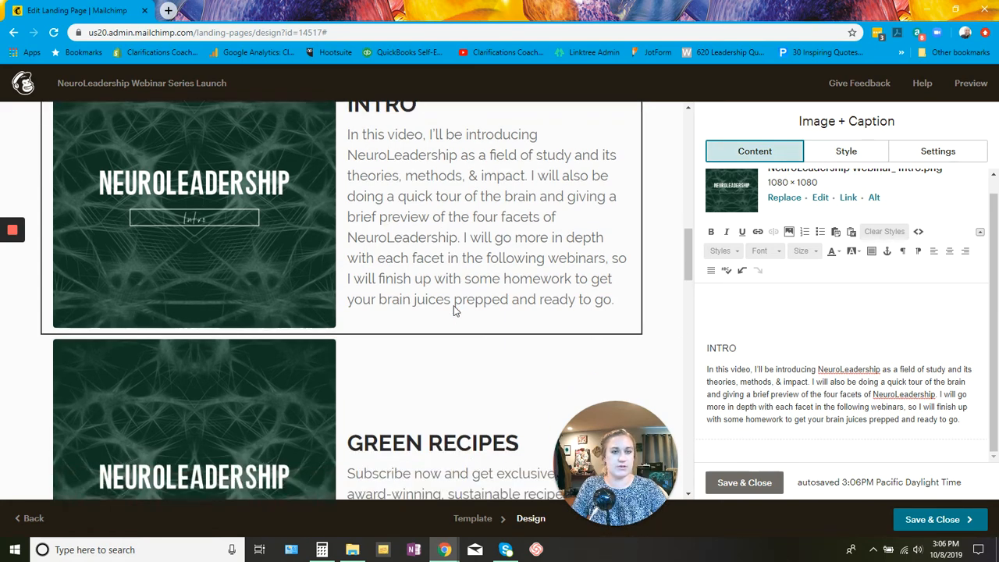
Retitle the second GREEN RECIPES image block heading to MAKING DECISIONS.
scroll(455, 312, down, 2)
click(451, 349)
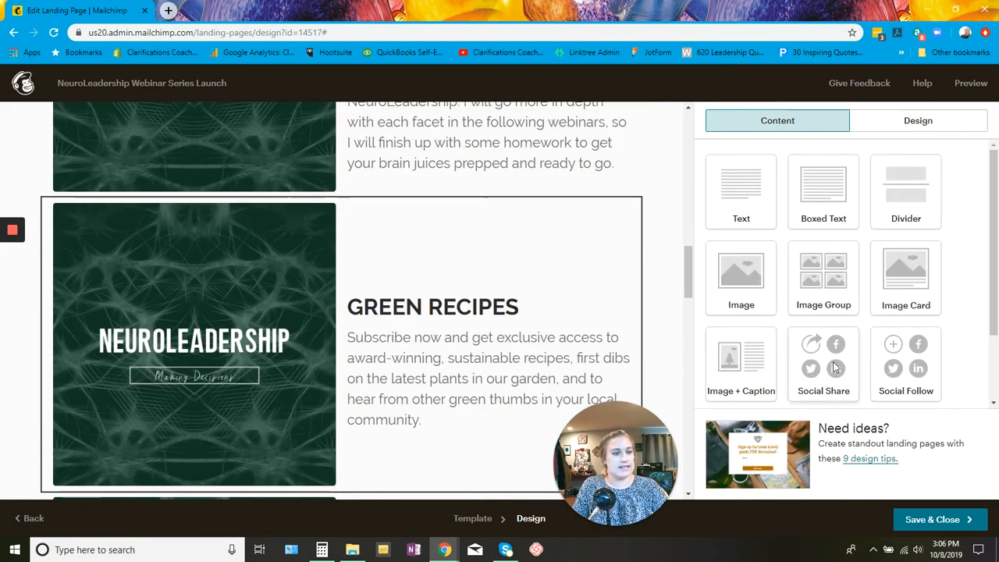
drag(788, 410, 704, 411)
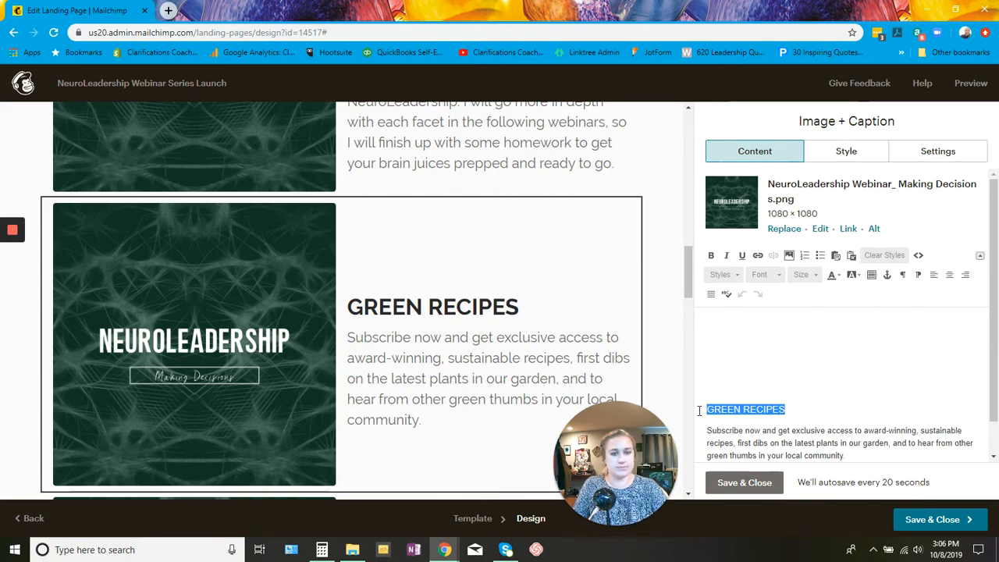
text(Mak)
key(BackSpace)
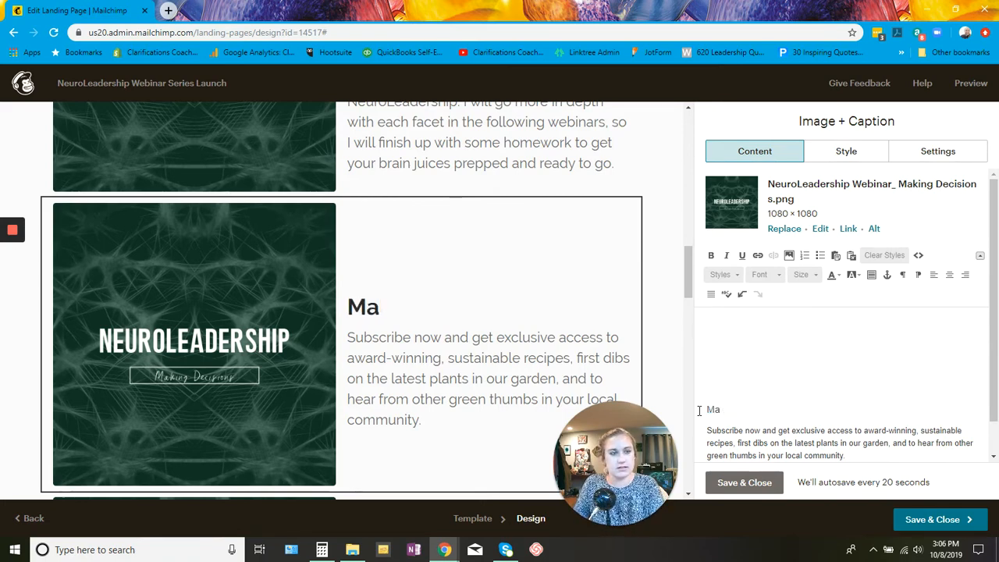
key(BackSpace)
text(AKING )
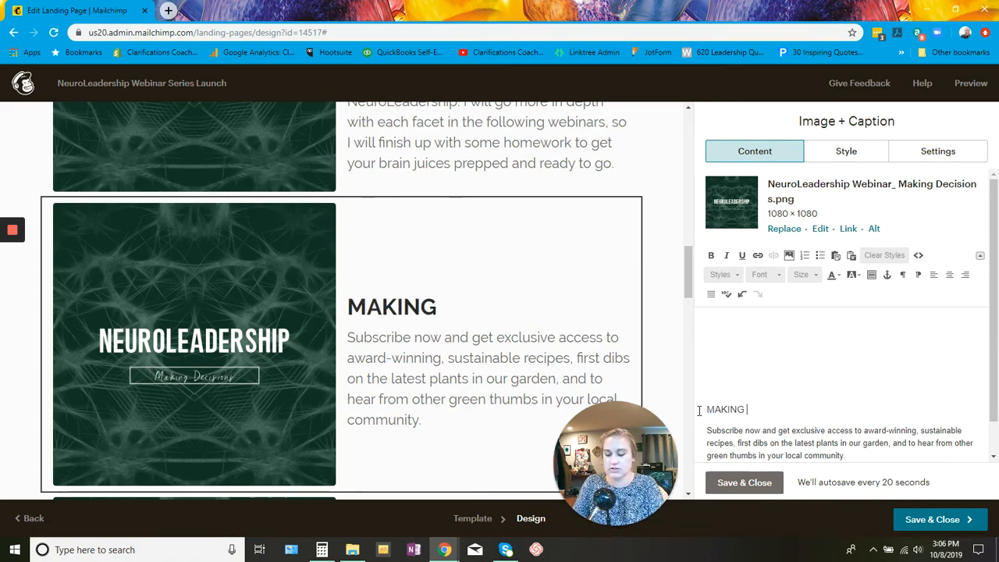
text(DECISIONS)
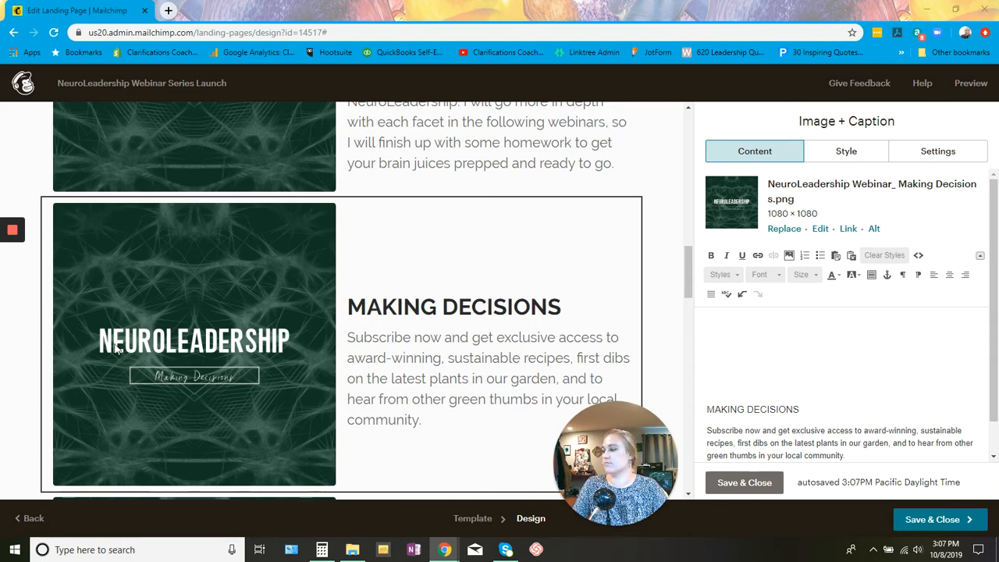
Replace its paragraph with 'In this video.' plus the pasted brain-decisions description, adding blank lines.
drag(847, 456, 705, 412)
text(iN THIS)
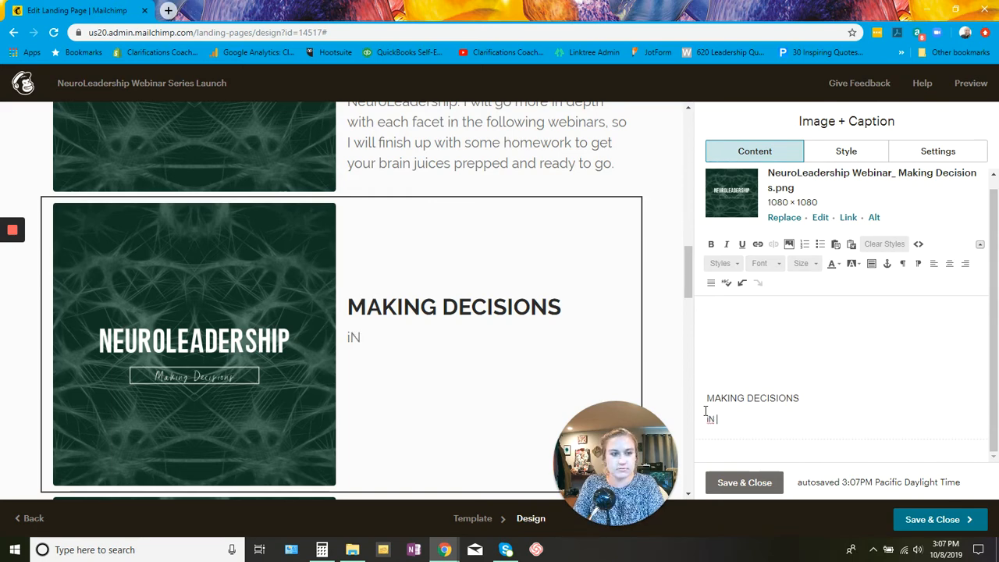
key(BackSpace)
key(BackSpace)
key(BackSpace)
key(BackSpace)
key(BackSpace)
key(BackSpace)
key(BackSpace)
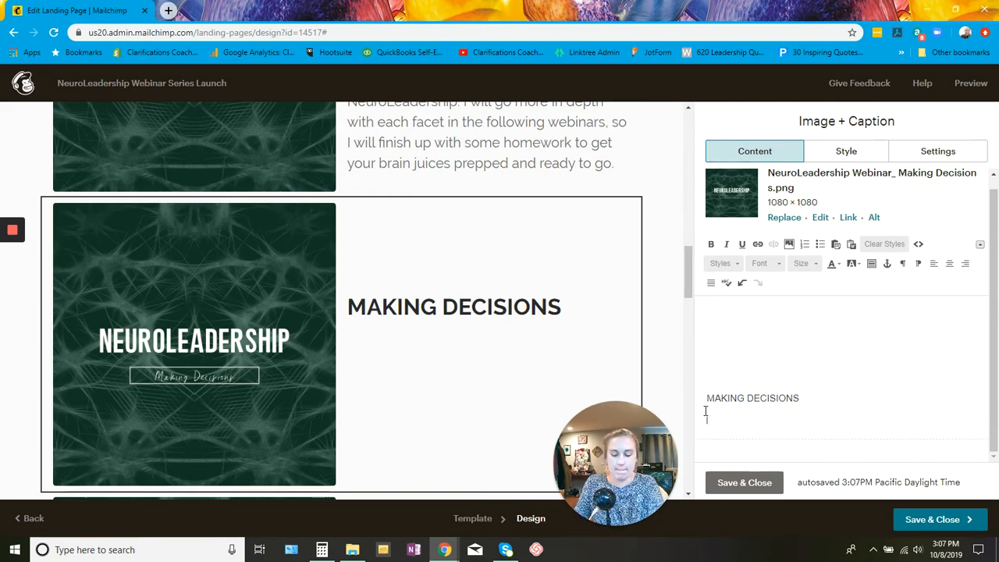
text(In this video.)
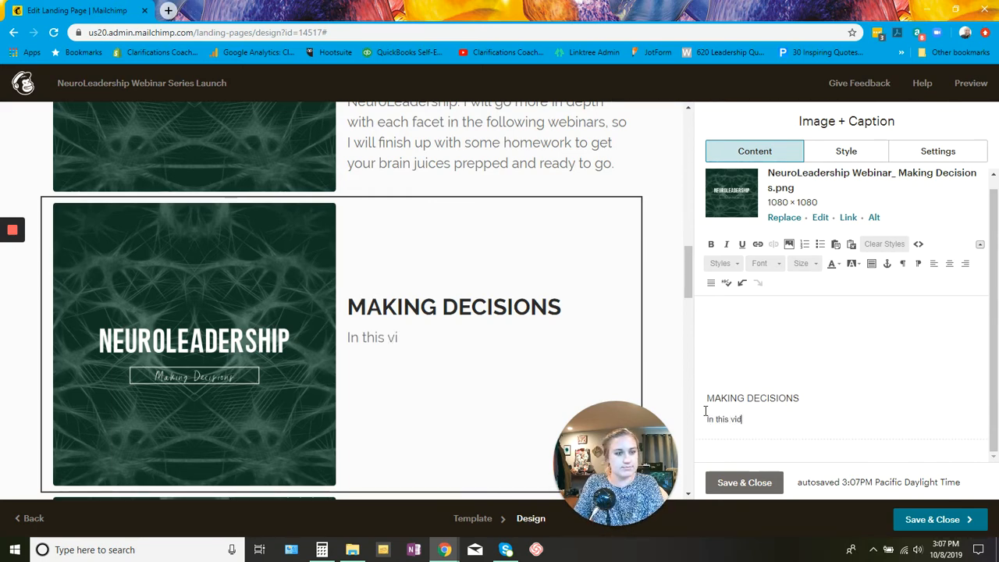
text(I'll go over how the brain makes decisions and, then, I'll discuss how to train your brain to make better decisions.)
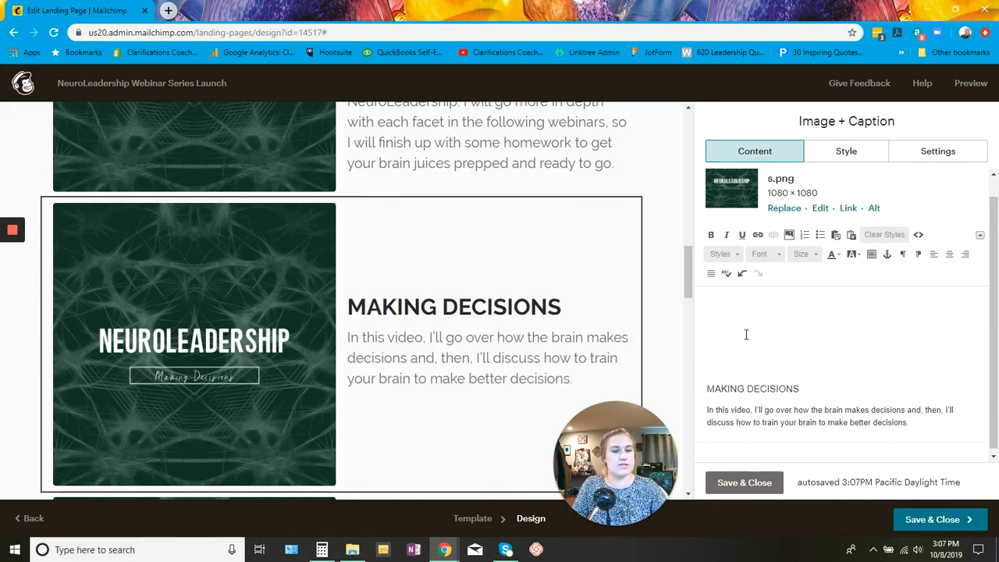
key(Return)
key(Return)
key(Return)
key(Return)
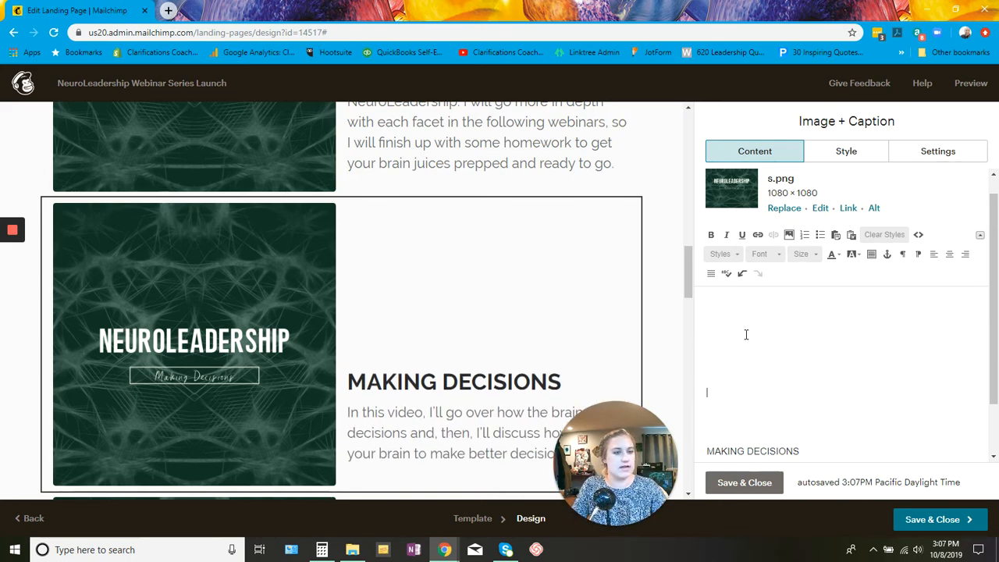
key(Return)
Save and close the MAKING DECISIONS block.
mouse_move(548, 328)
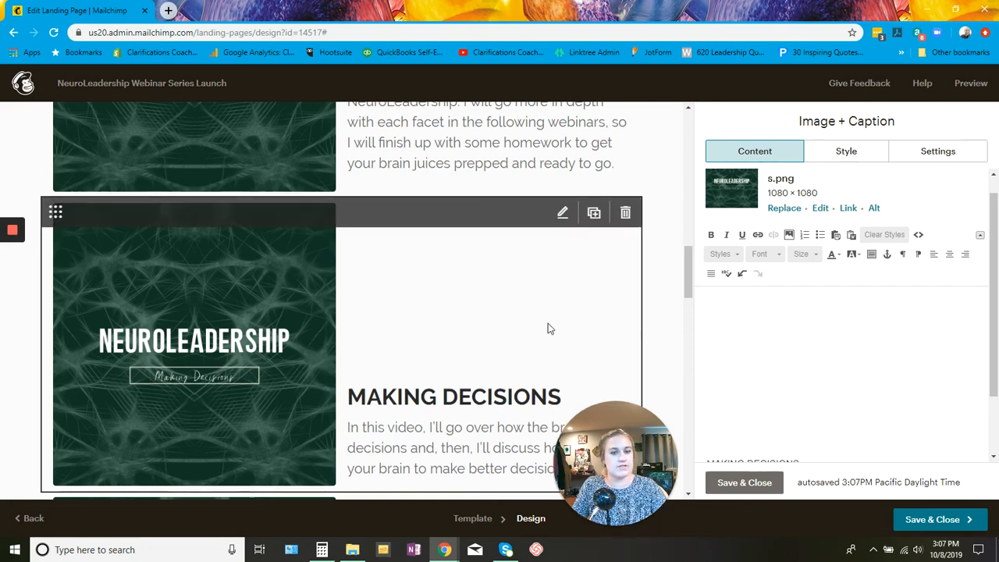
scroll(548, 328, down, 2)
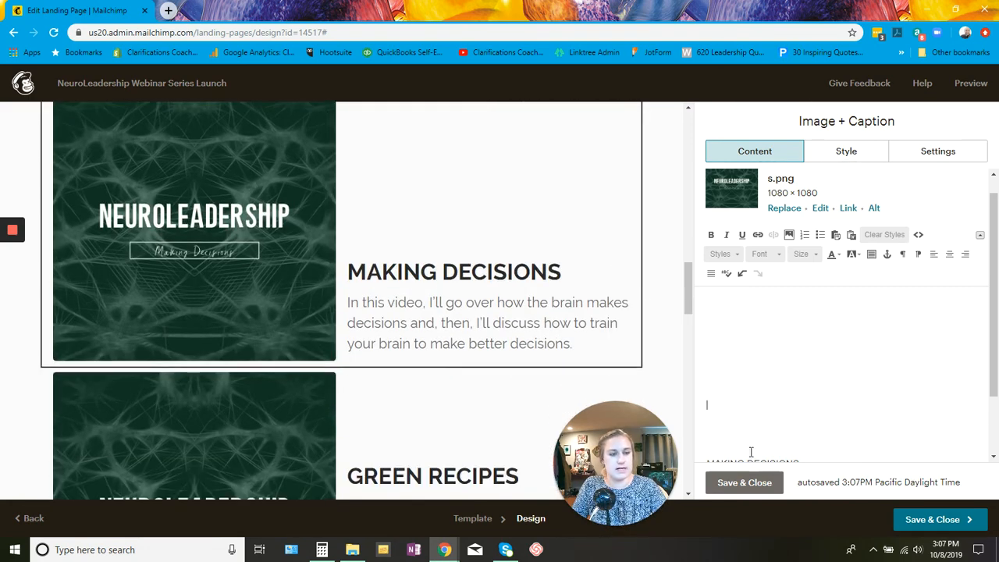
click(754, 484)
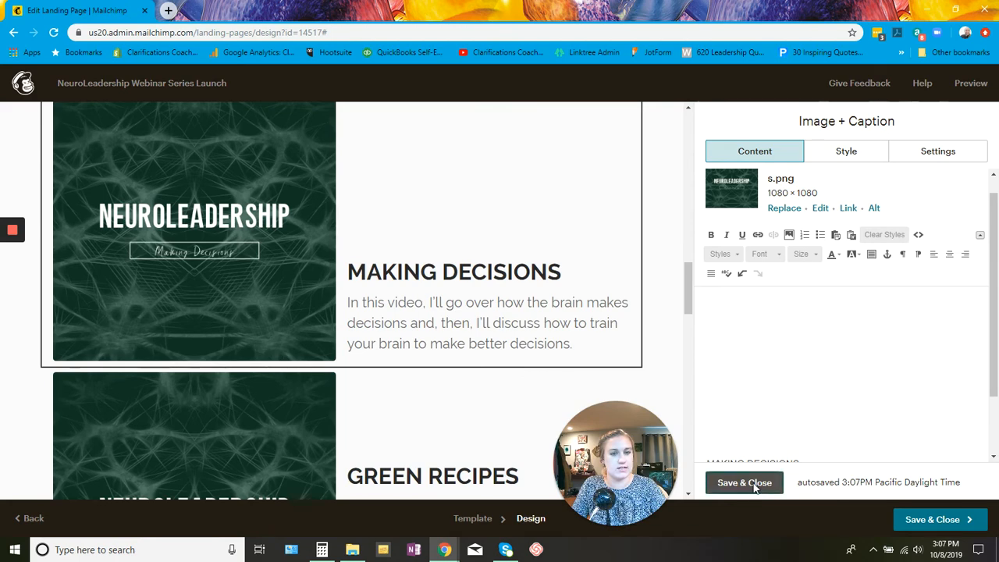
scroll(457, 338, down, 2)
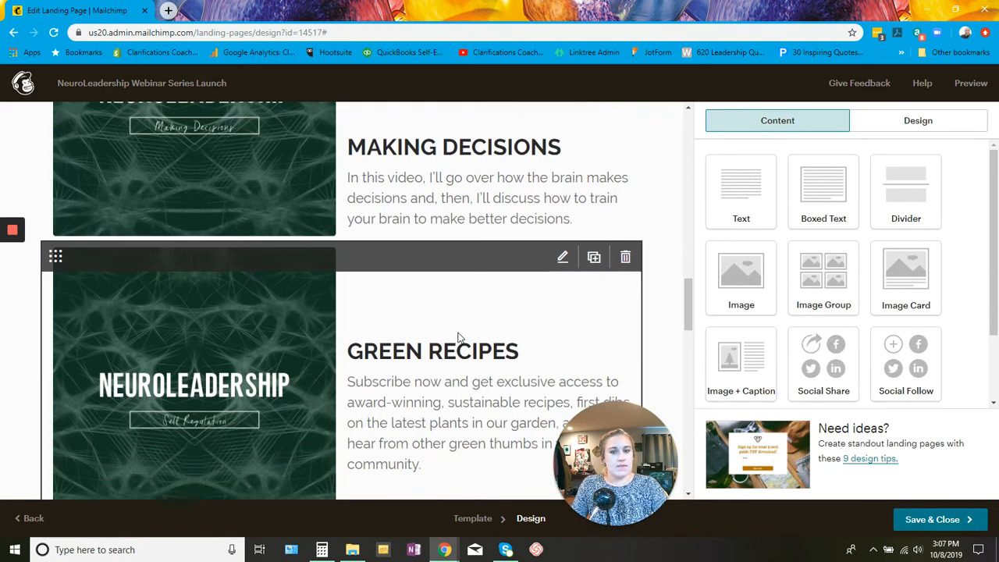
Replace the third image block's GREEN RECIPES heading with SELF REGULATION.
click(601, 326)
drag(798, 410, 714, 408)
text(SEL)
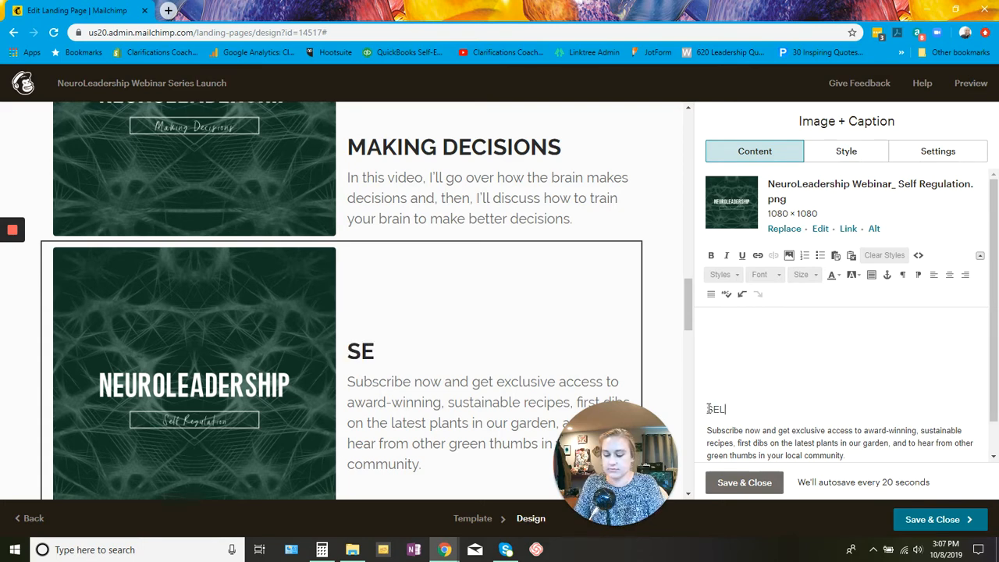
text(F REGULATION)
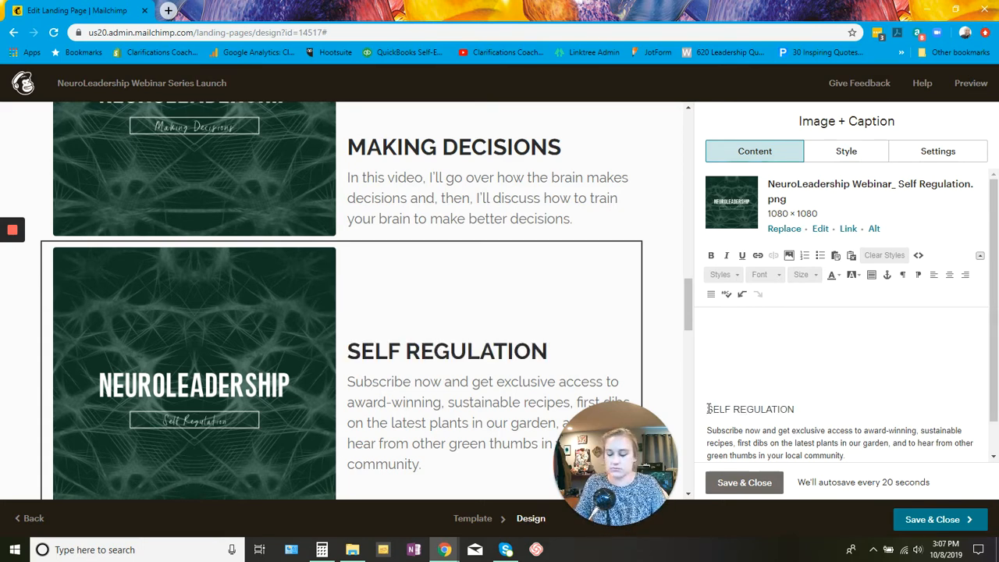
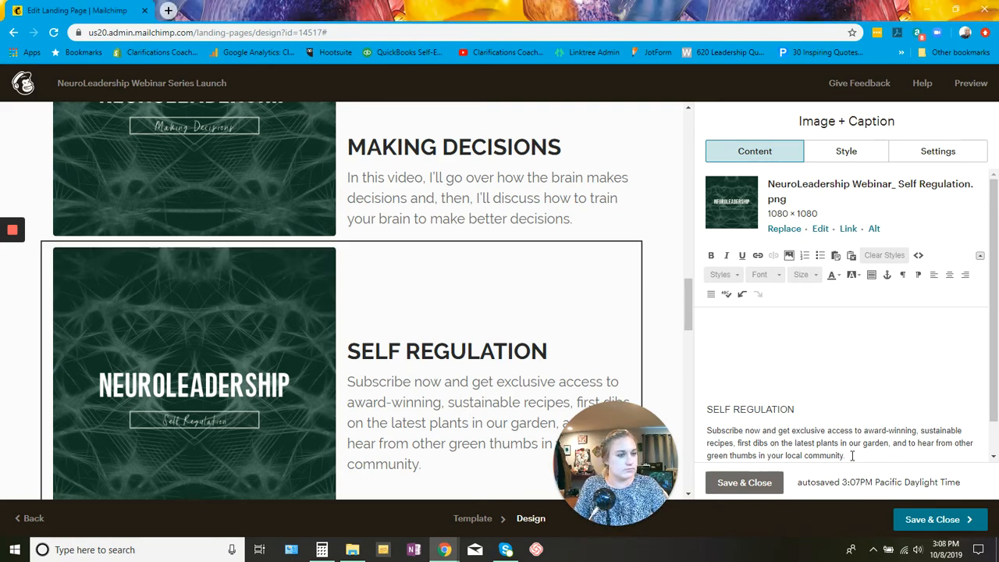
Write the Emotion Regulation Theory and Healthy Mind Platter caption, add a line above SELF REGULATION, and save.
drag(851, 450, 707, 398)
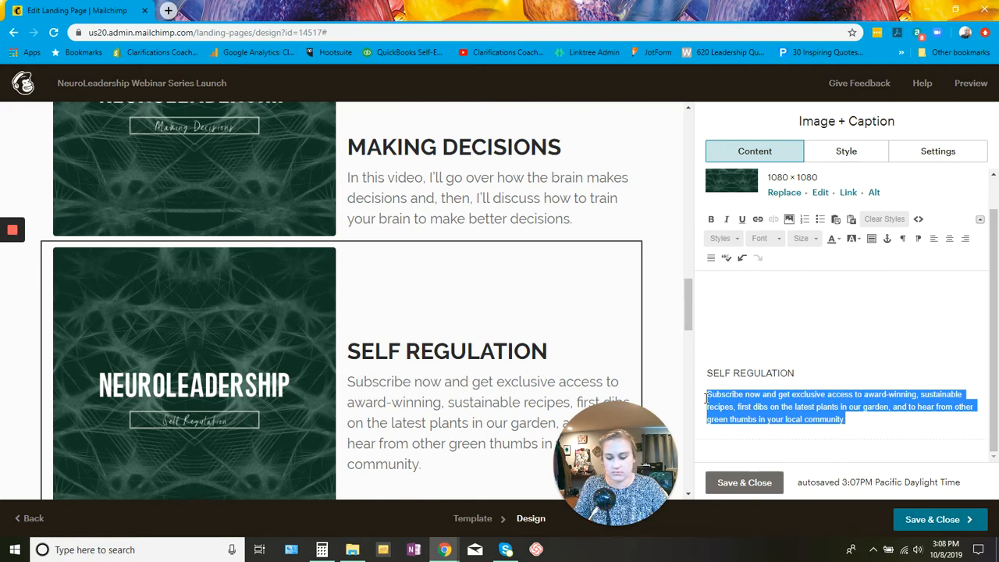
text(In this video, I'll go over Emotion Regulation Theory and the Healthy Mind Platter and, then, I'll discuss how this relates to leadership contexts.)
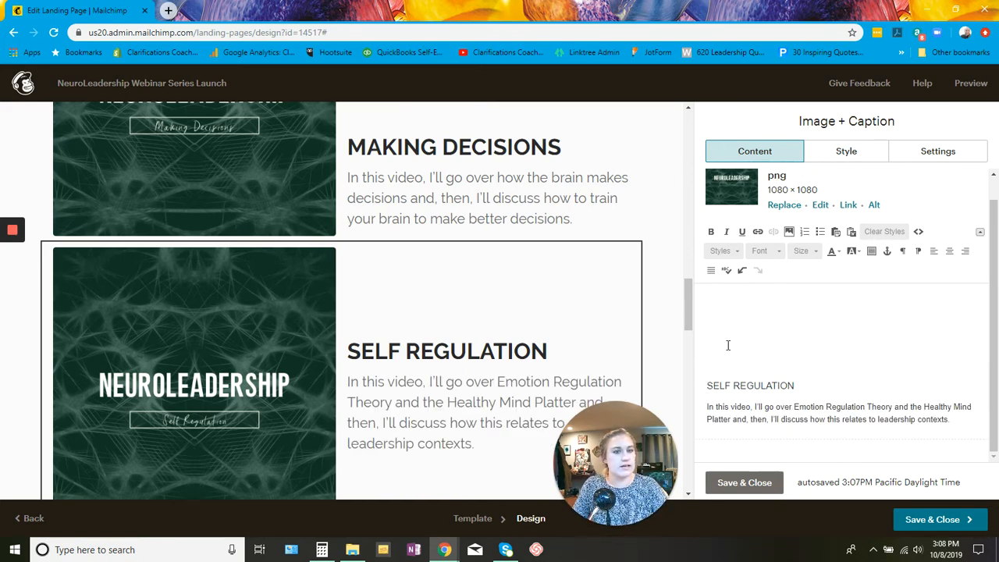
click(757, 328)
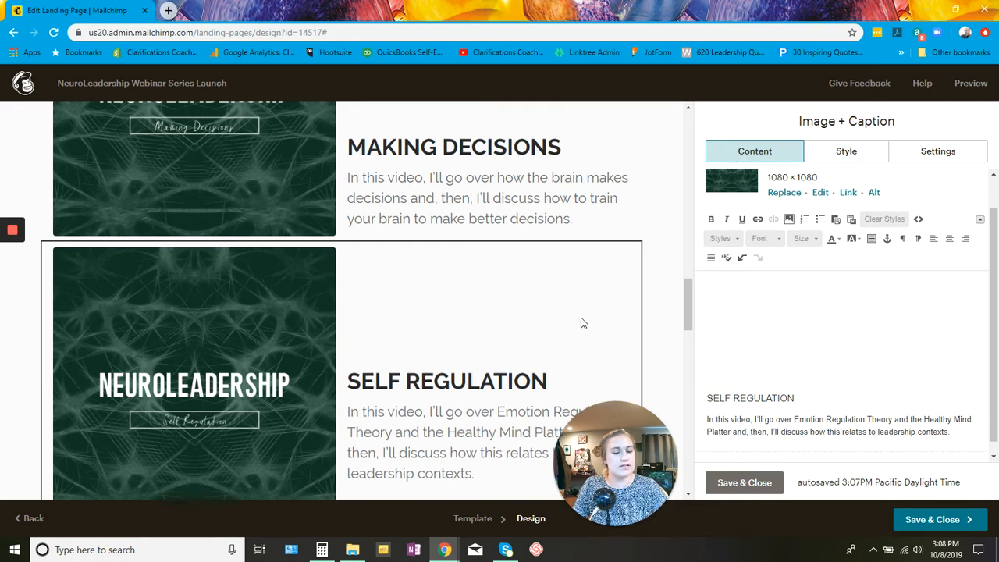
scroll(586, 319, down, 1)
key(Return)
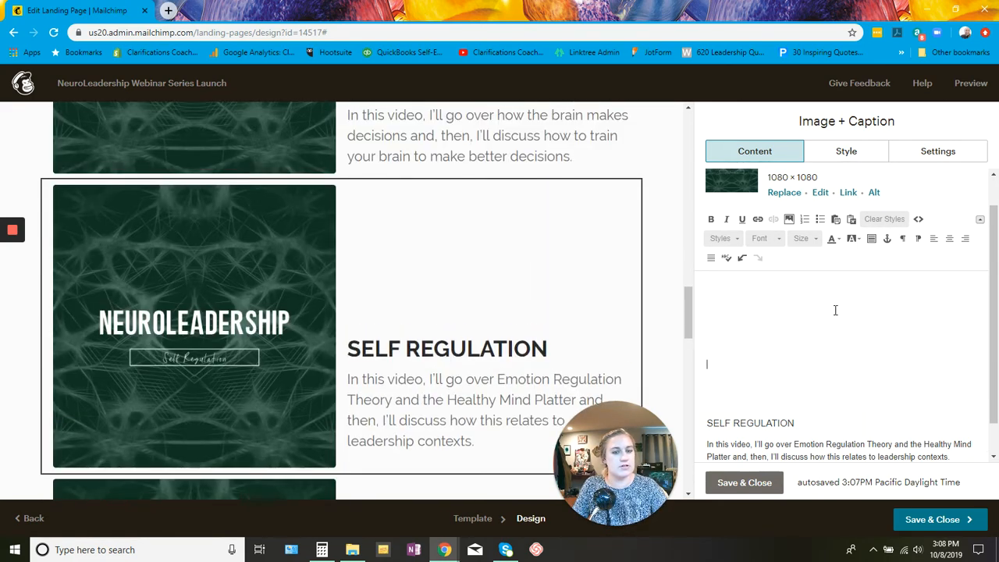
key(Return)
key(Return)
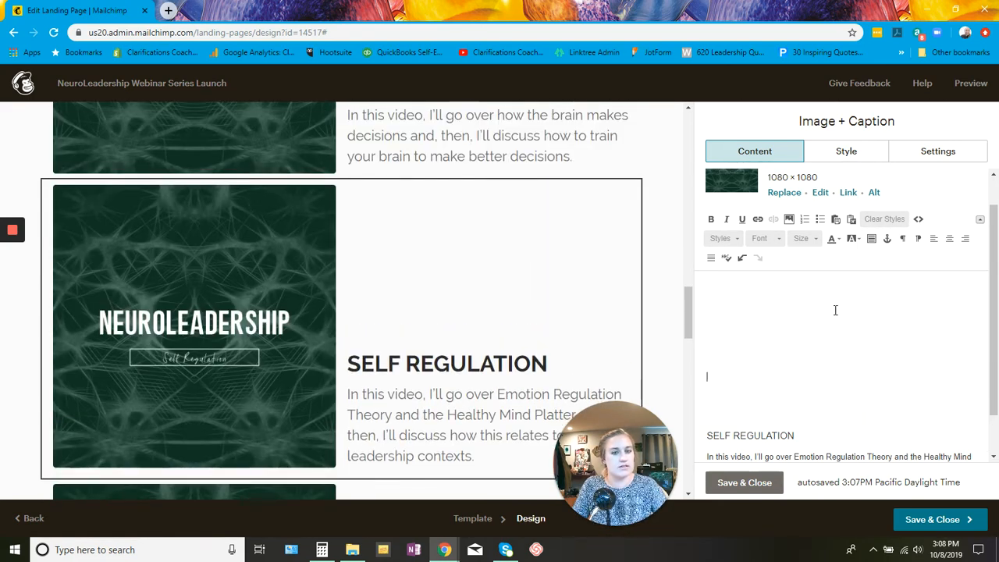
key(BackSpace)
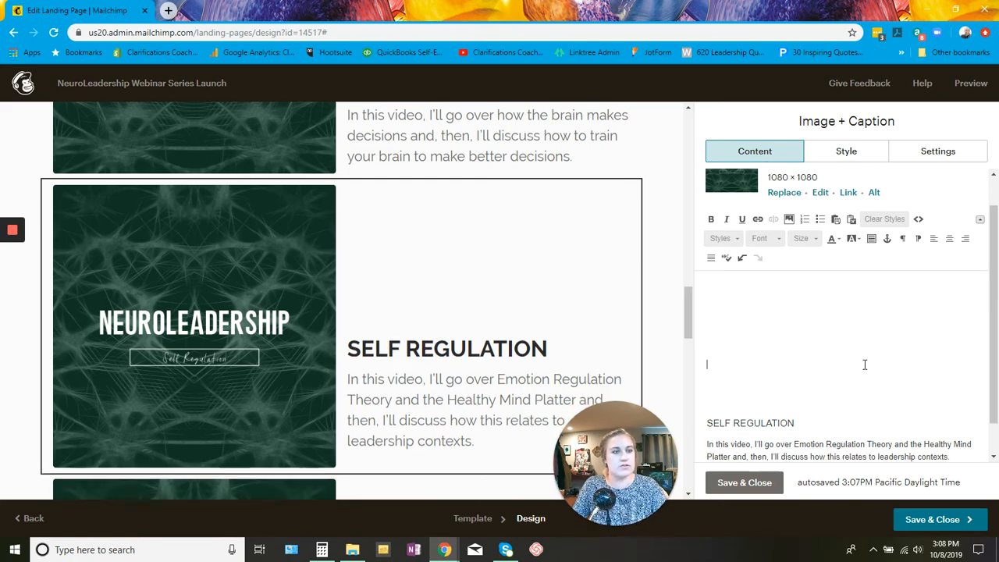
click(747, 483)
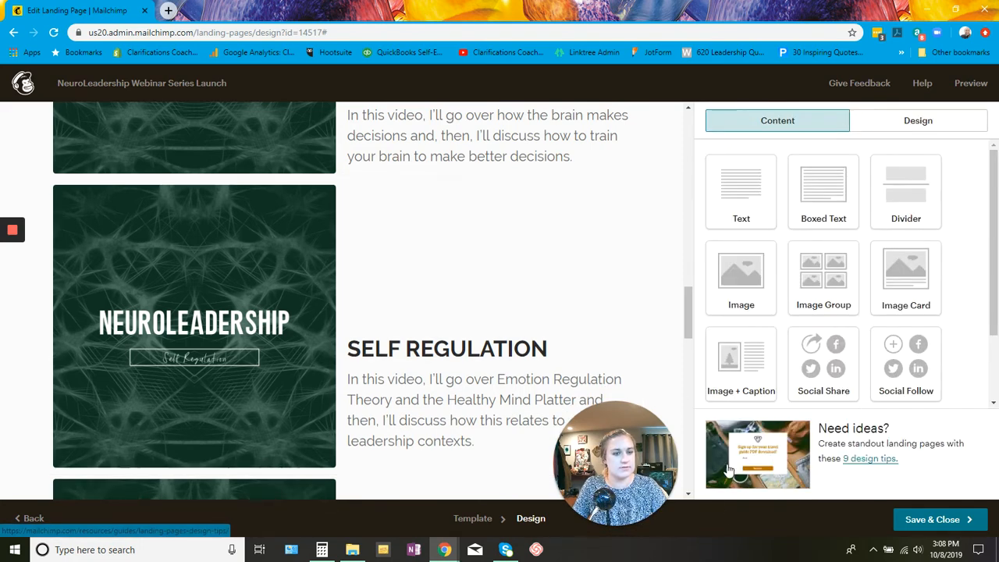
Open the next GREEN RECIPES block and retitle its heading COLLABORATING WITH OTHERS.
scroll(612, 327, down, 3)
scroll(614, 327, down, 2)
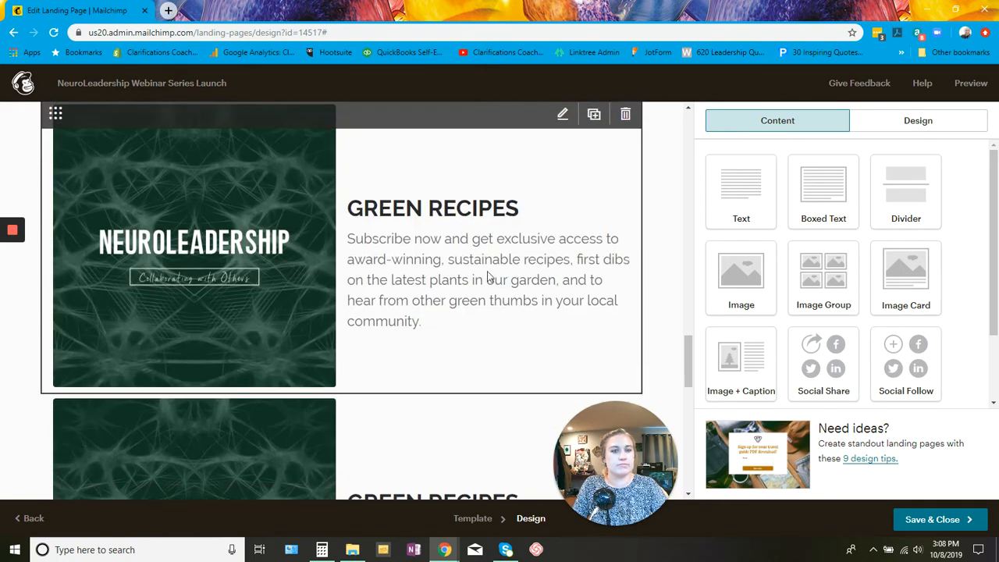
click(547, 281)
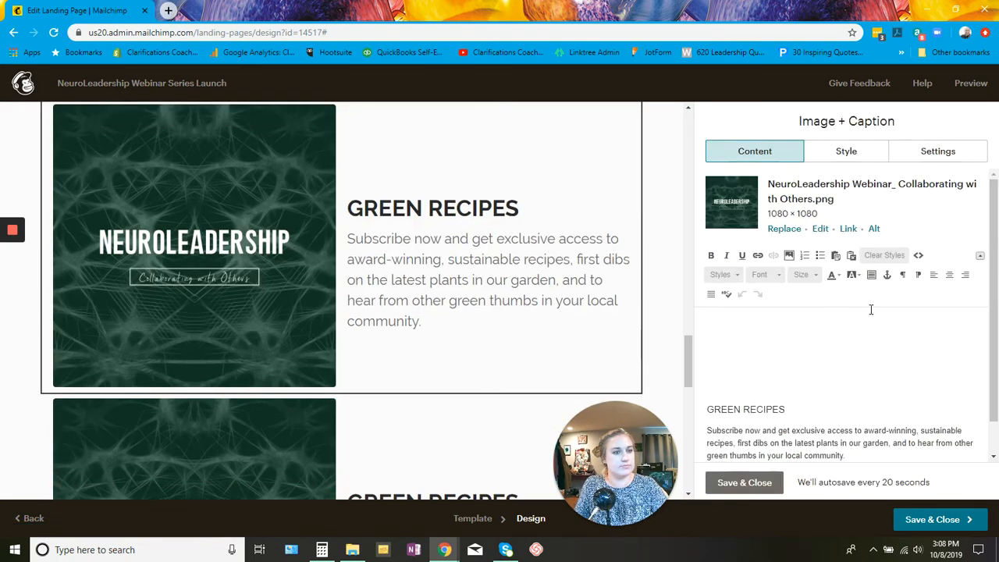
drag(796, 406, 707, 409)
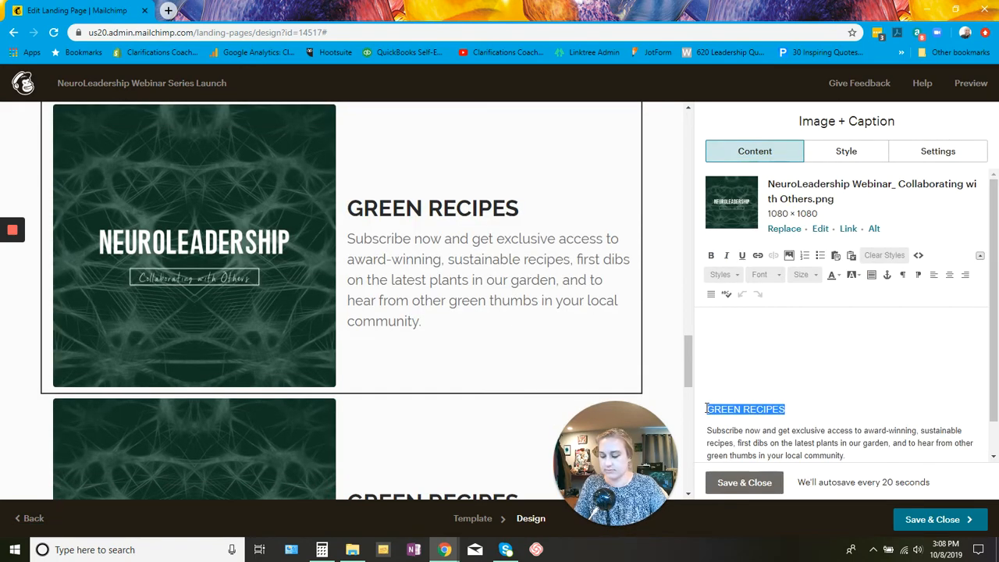
key(BackSpace)
text(COLLABORATING )
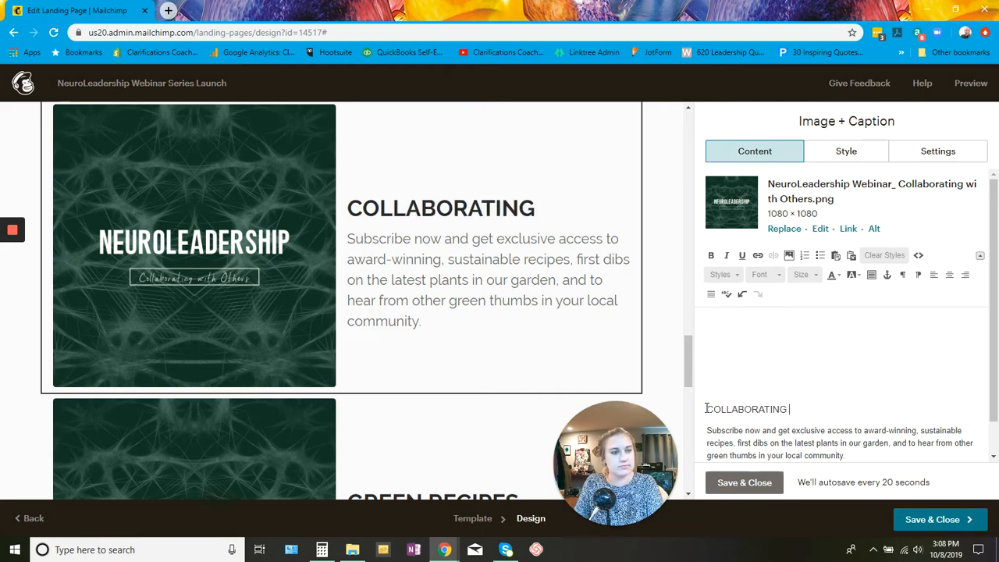
text(WITH OTHERS)
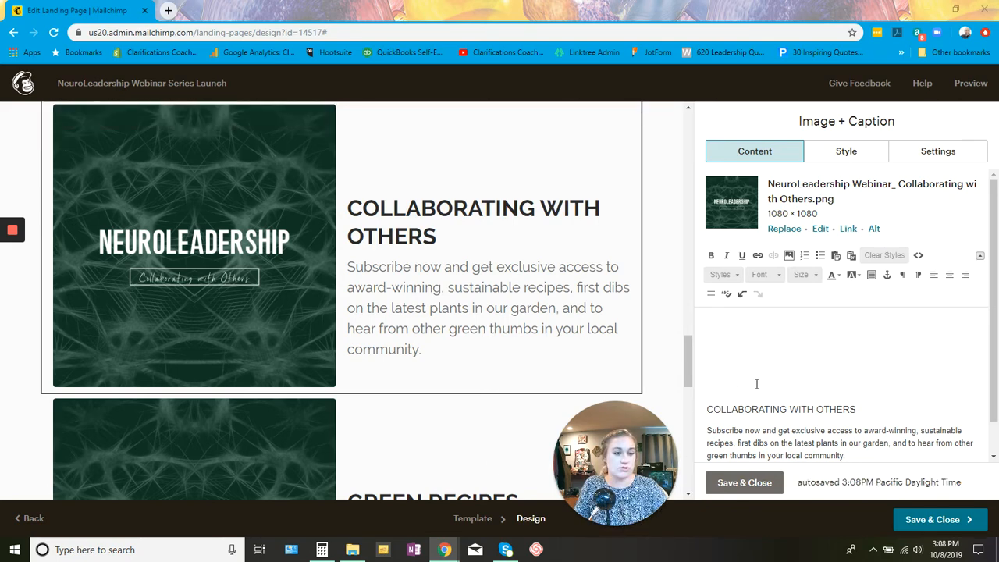
scroll(757, 383, down, 1)
Replace the placeholder caption with 'In this video…' about understanding the true drivers of human social behavior.
drag(847, 419, 711, 395)
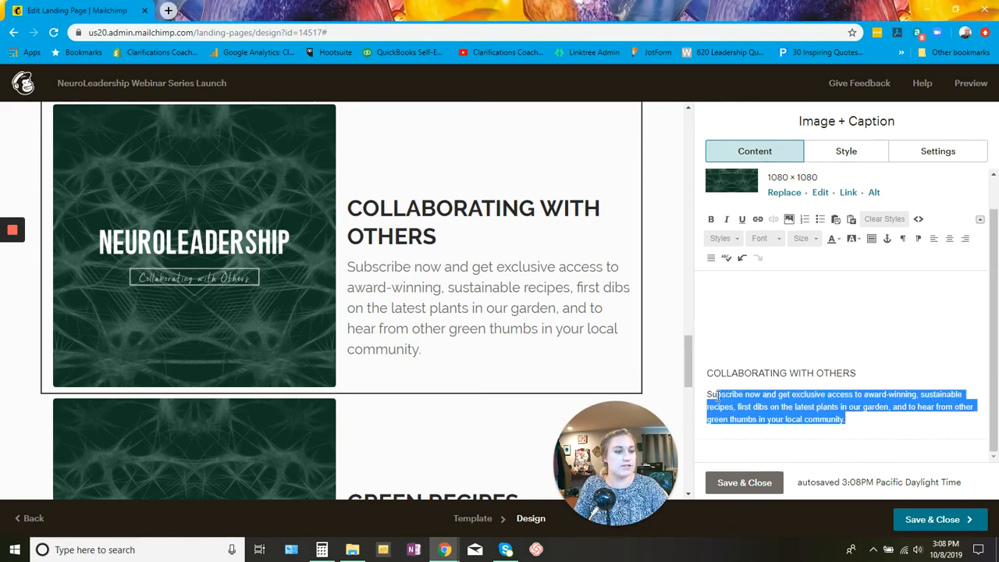
text(In this video)
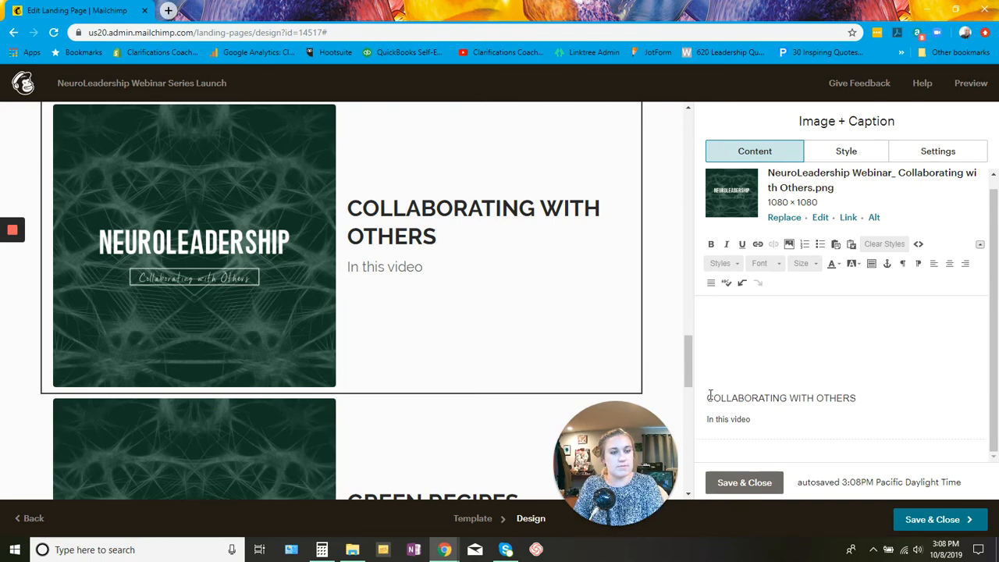
text(, I)
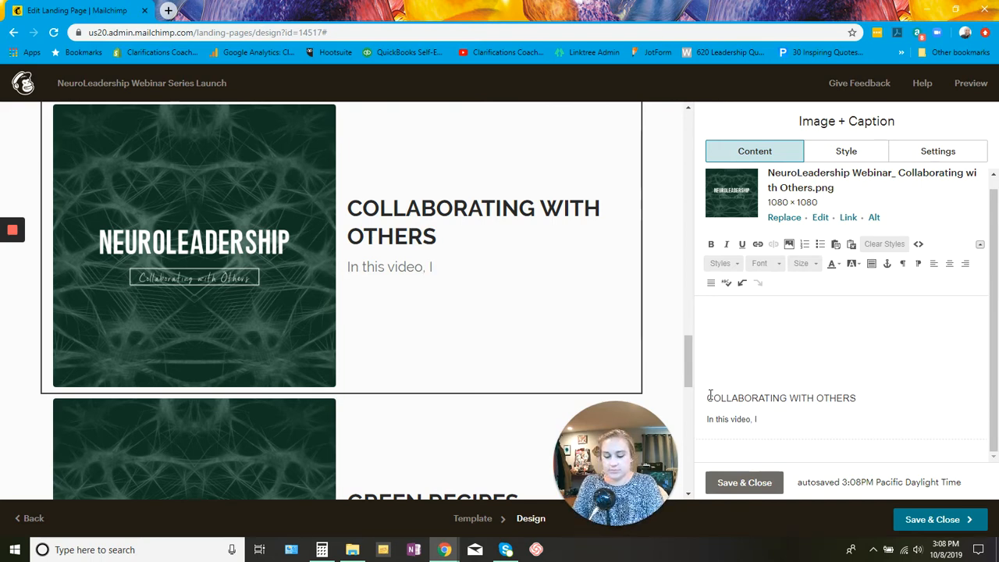
text('ll go over)
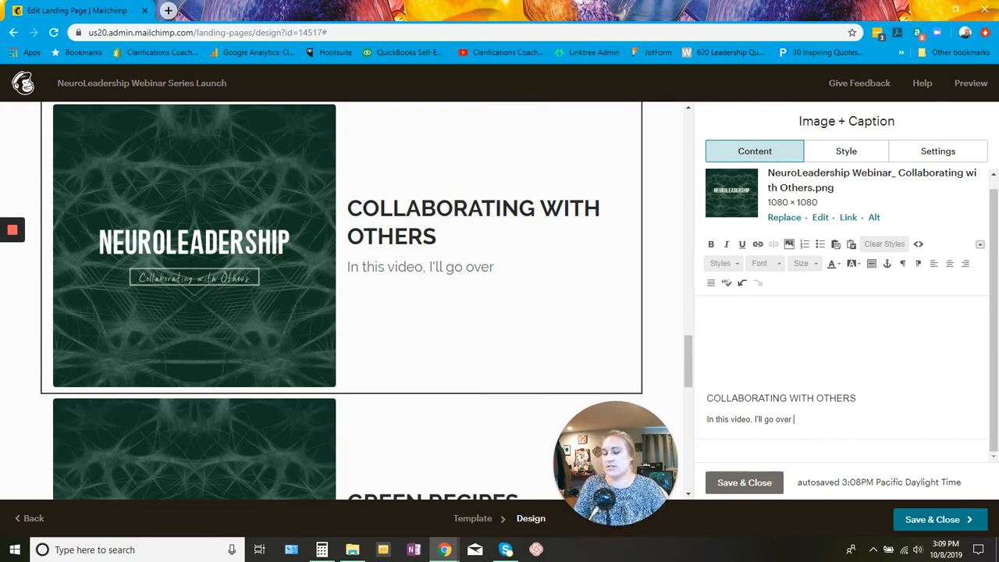
text(nderstna)
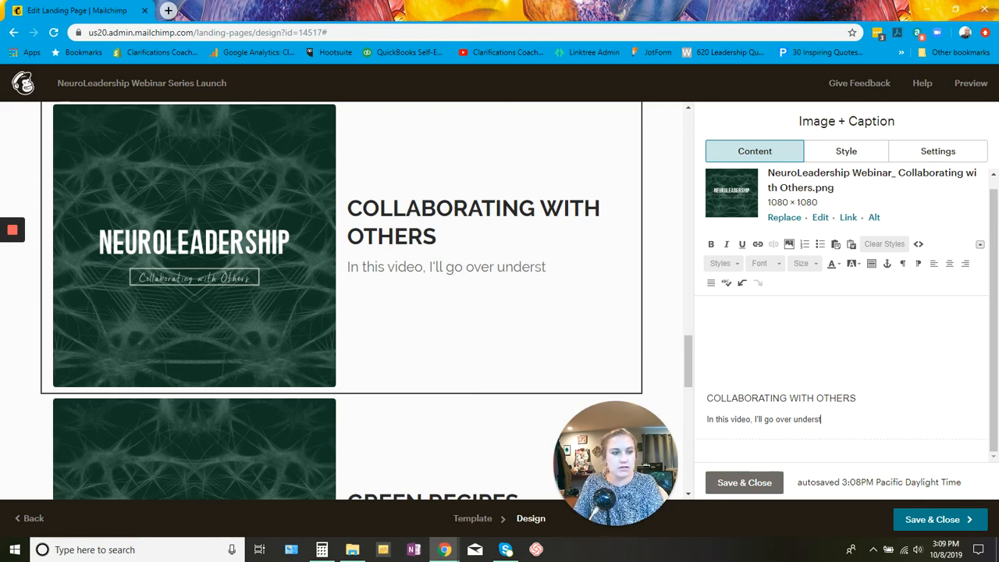
key(BackSpace)
key(BackSpace)
text(anding)
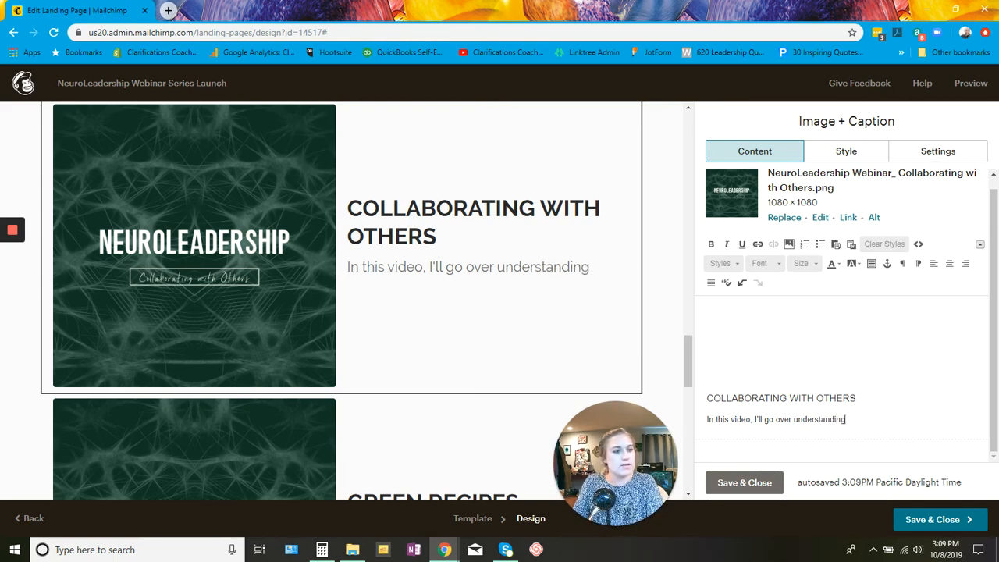
text( the true drivers of )
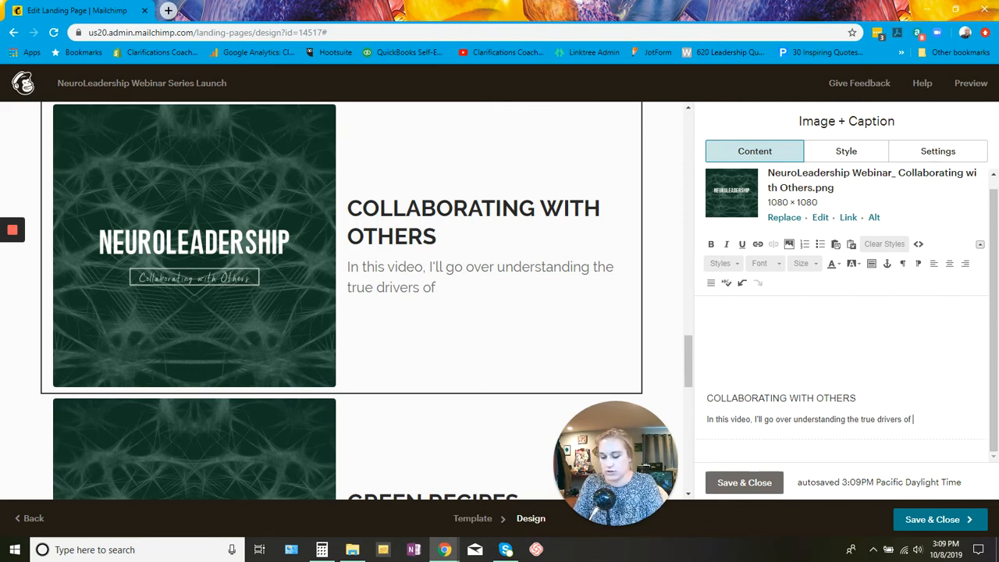
text(human social b)
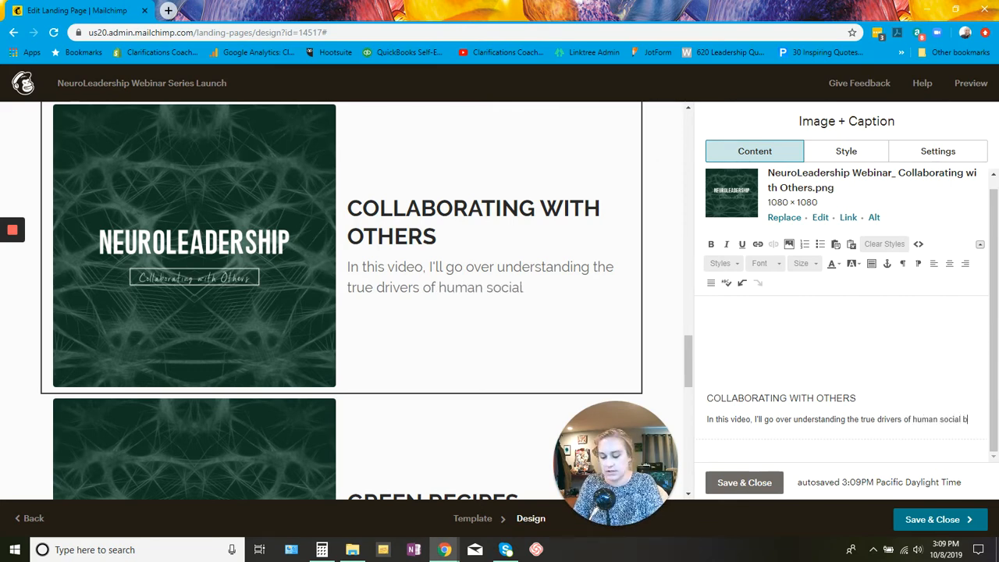
text(eahvior)
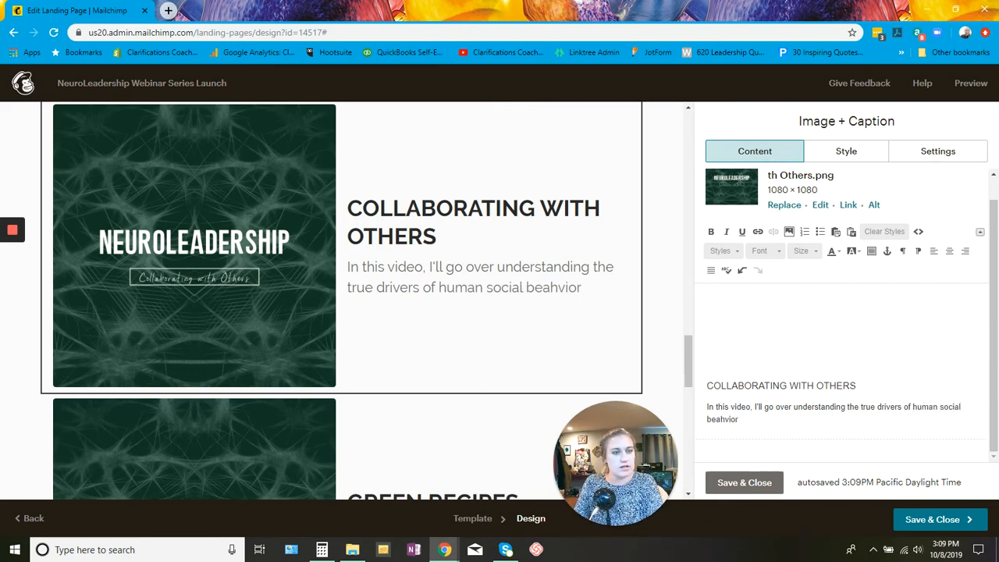
key(BackSpace)
key(BackSpace)
key(BackSpace)
key(BackSpace)
key(BackSpace)
key(BackSpace)
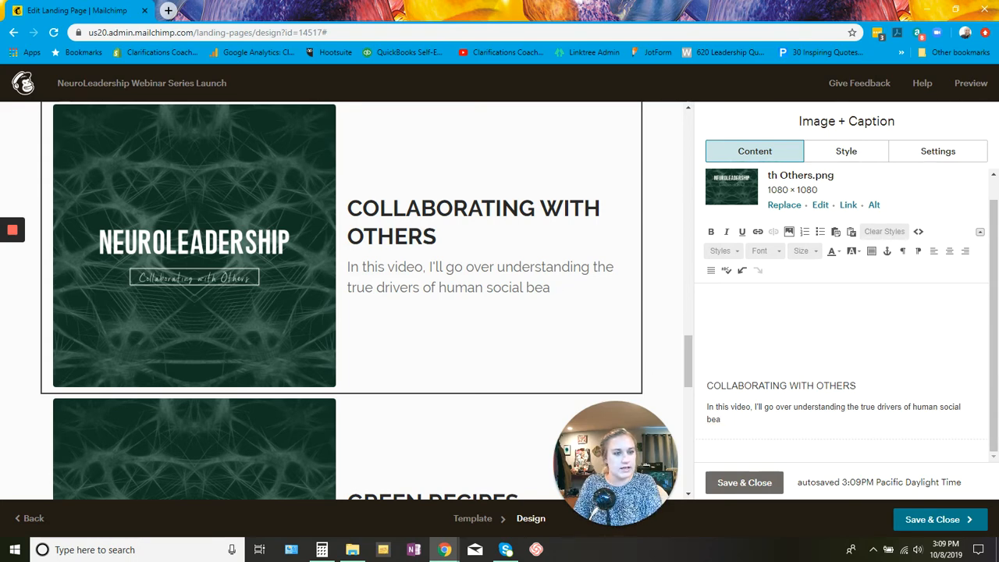
text(havior)
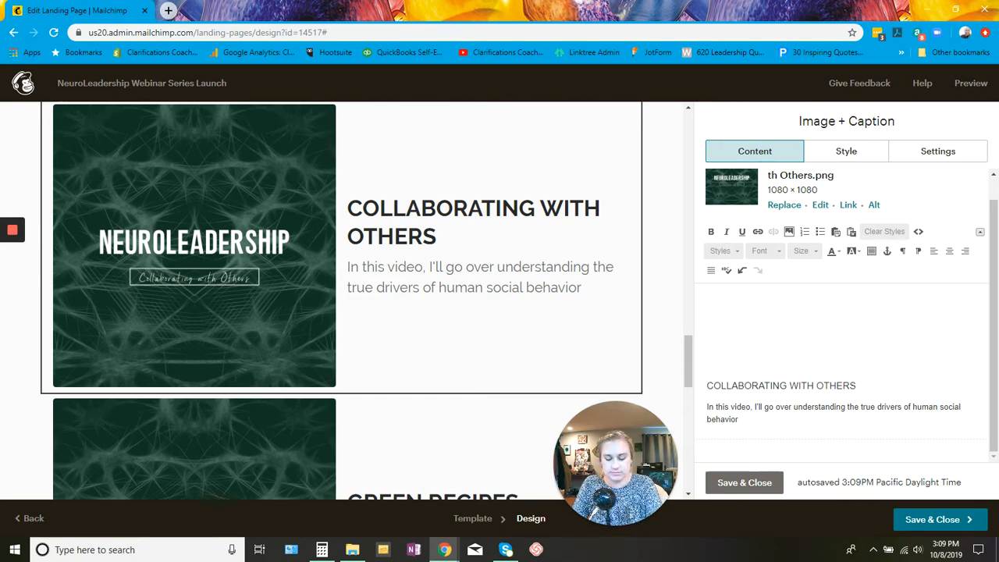
Finish the sentence with how they affect workplace engagement and motivation, and add a line above the heading.
text(nd )
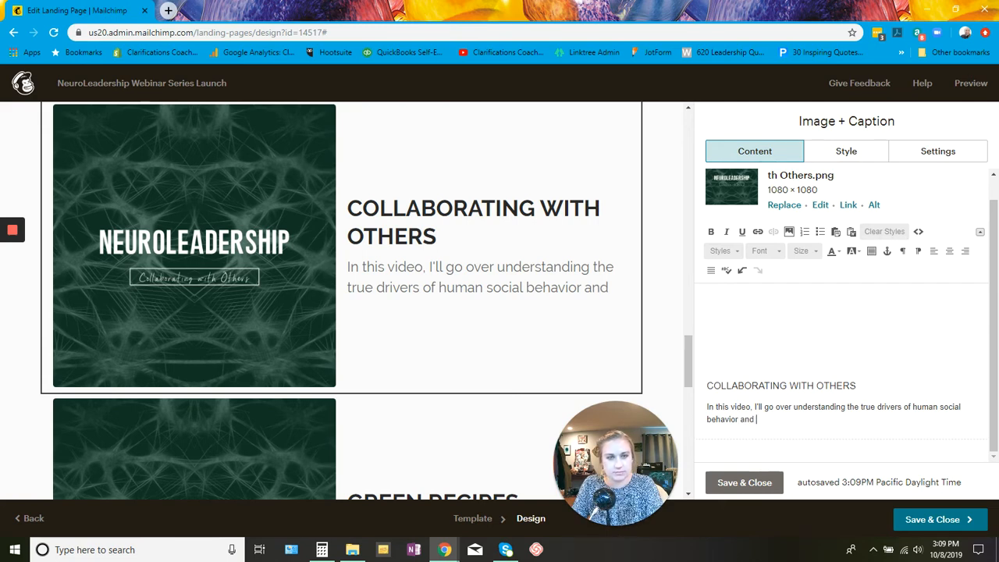
text(how it aff)
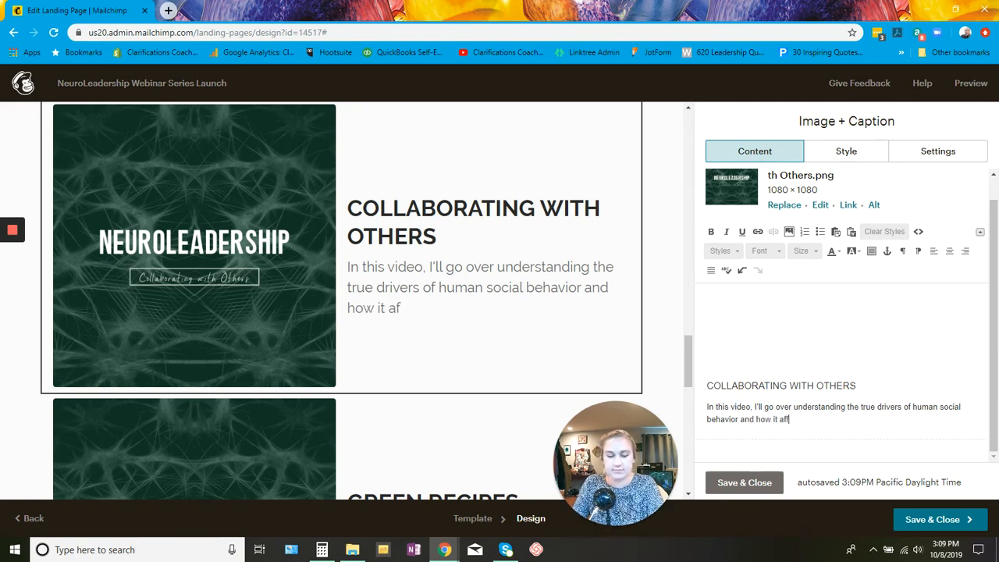
text(ects workpla)
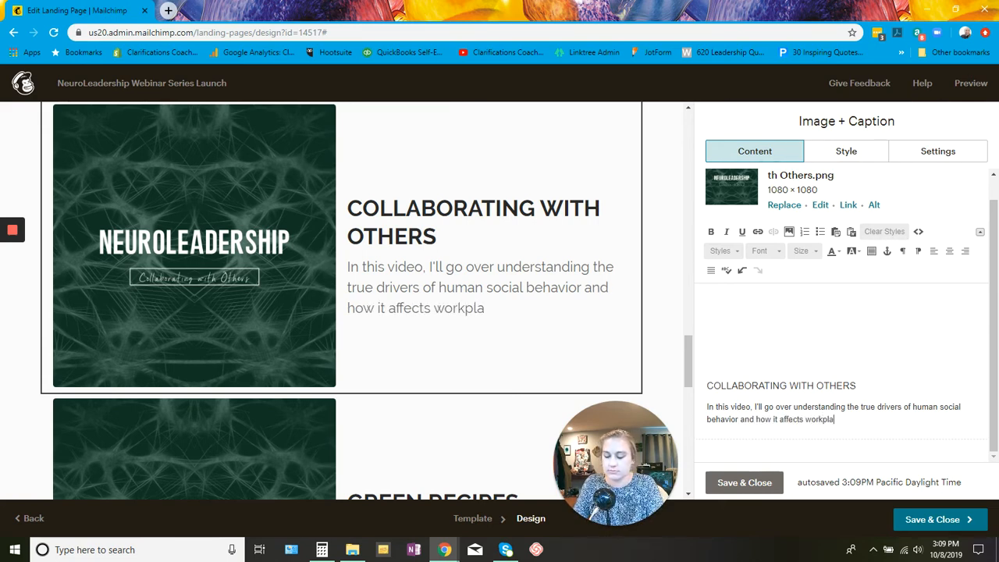
text(ce enge)
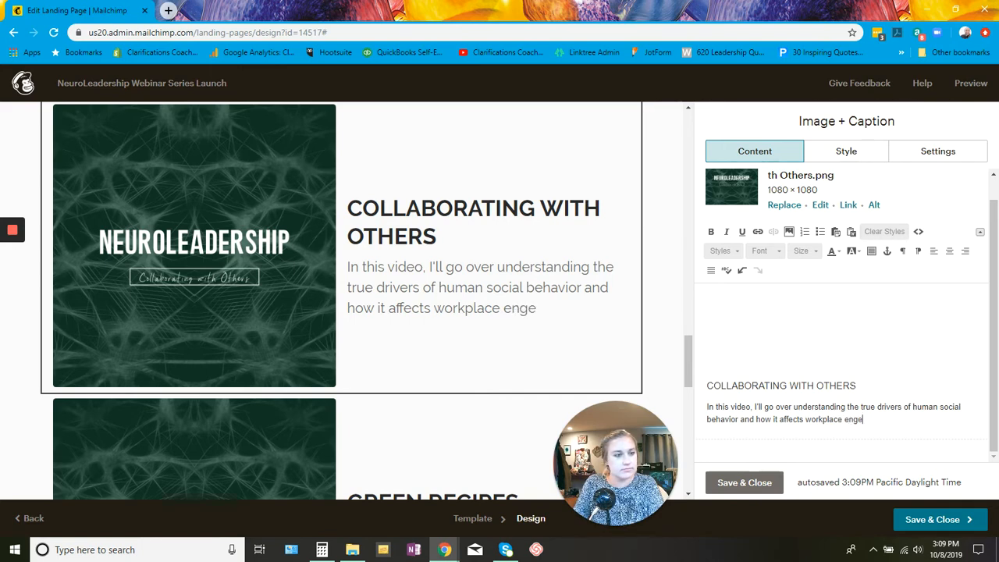
key(BackSpace)
text(agement and)
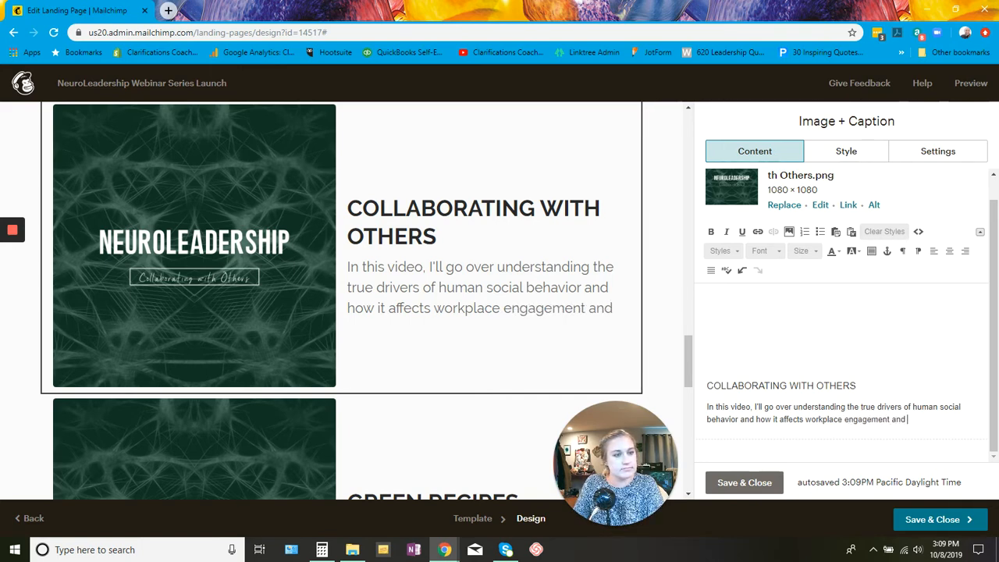
text( motivativ)
key(BackSpace)
text(io)
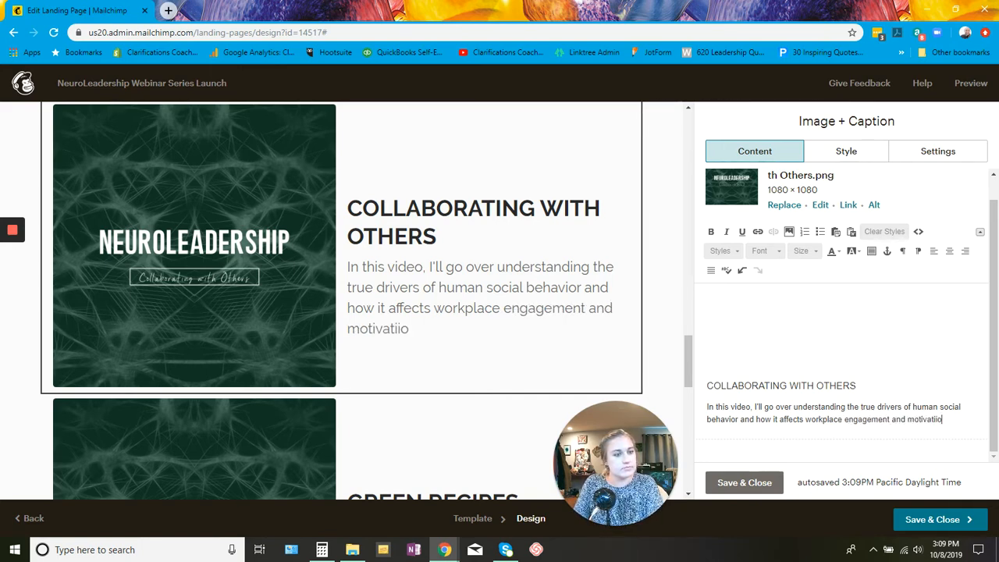
key(BackSpace)
key(BackSpace)
text(on.)
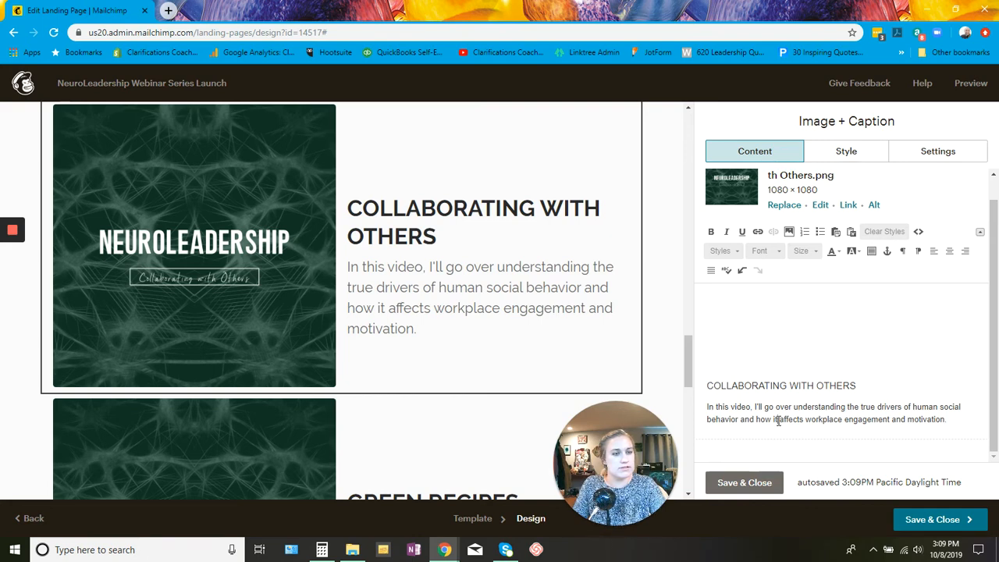
key(BackSpace)
key(BackSpace)
text(they)
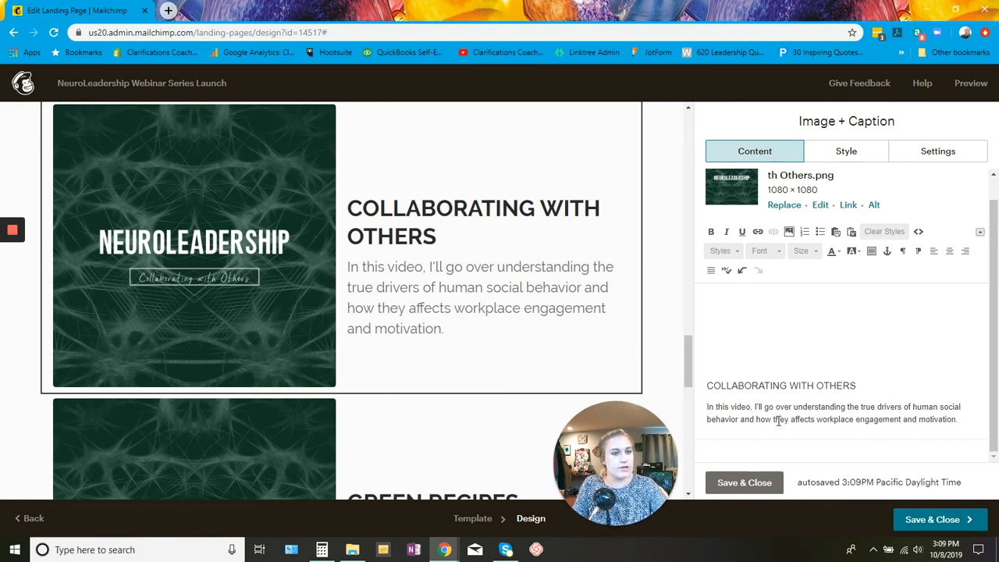
key(Return)
key(Return)
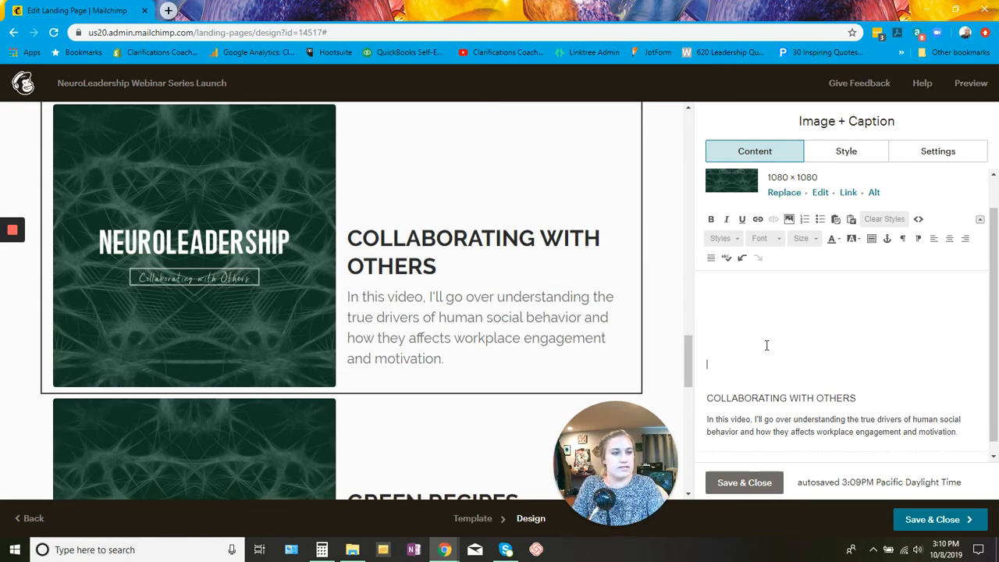
Save the Collaborating block, then retitle the next Green Recipes block FACILITATING CHANGE.
click(745, 482)
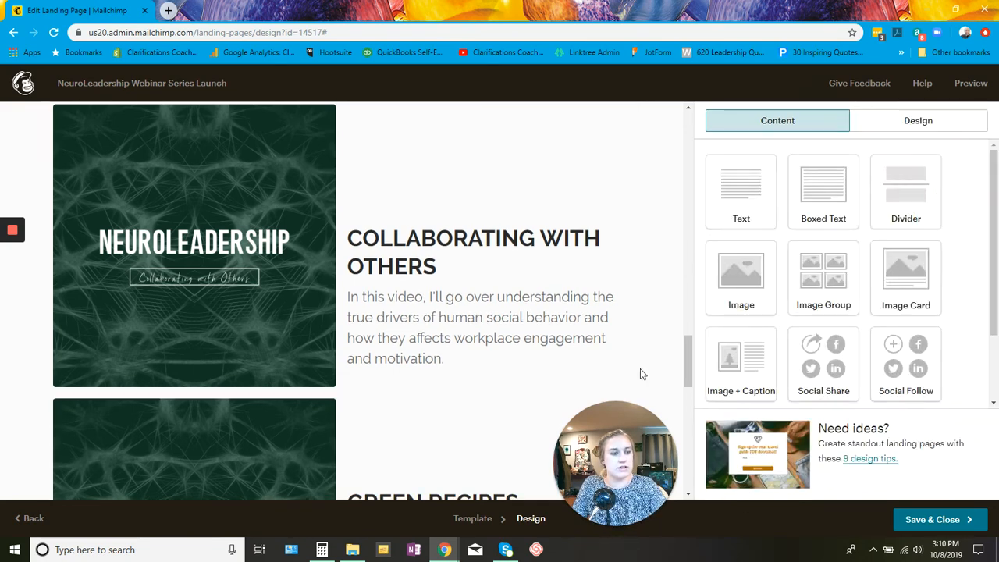
scroll(617, 301, down, 4)
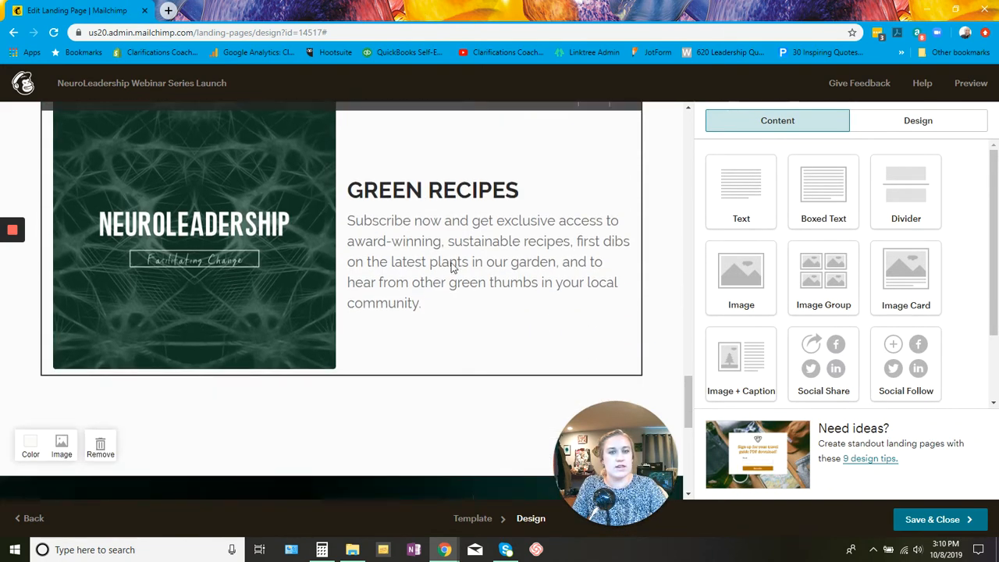
click(535, 263)
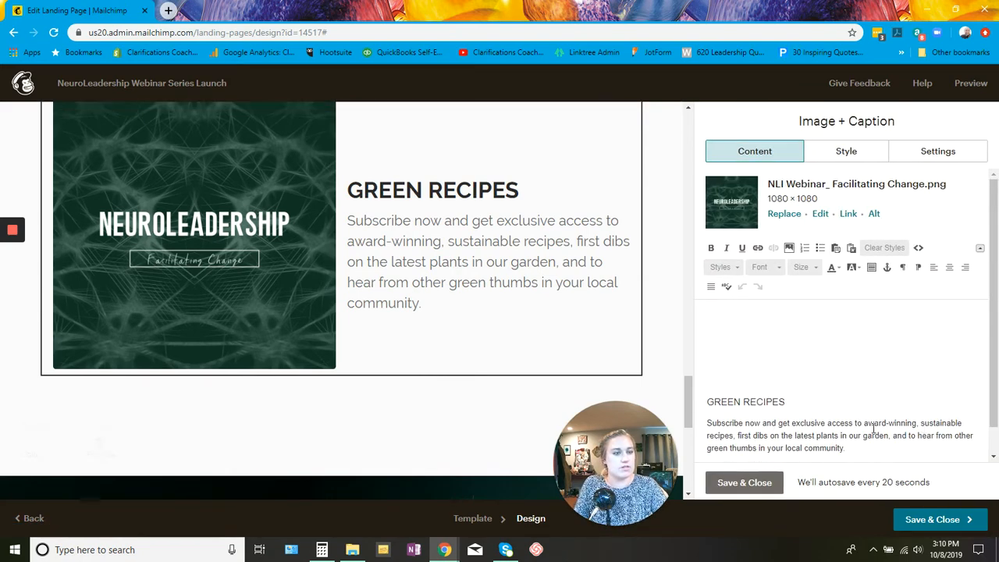
drag(793, 397, 706, 402)
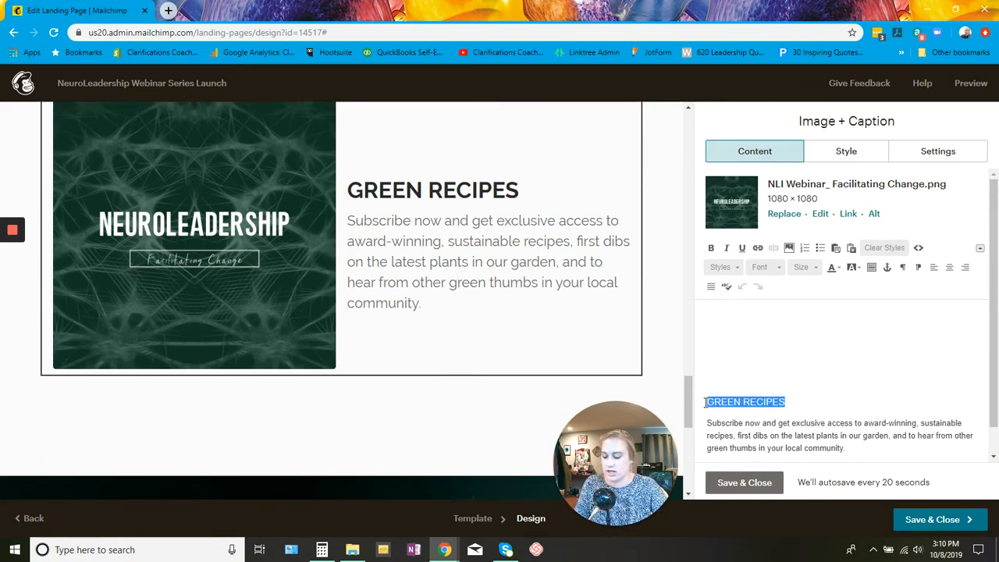
key(BackSpace)
text(FACILITAT)
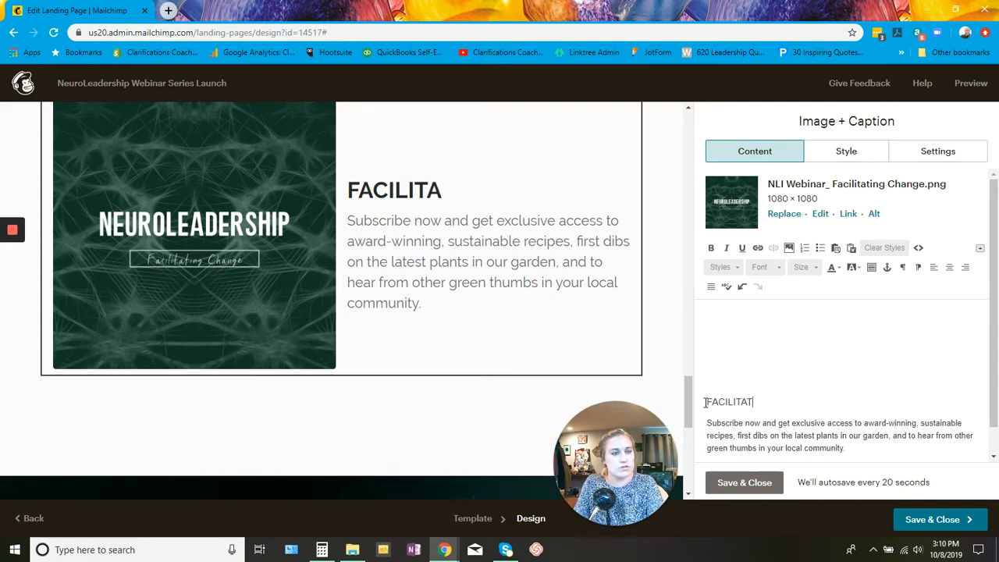
text(ING CHANGE)
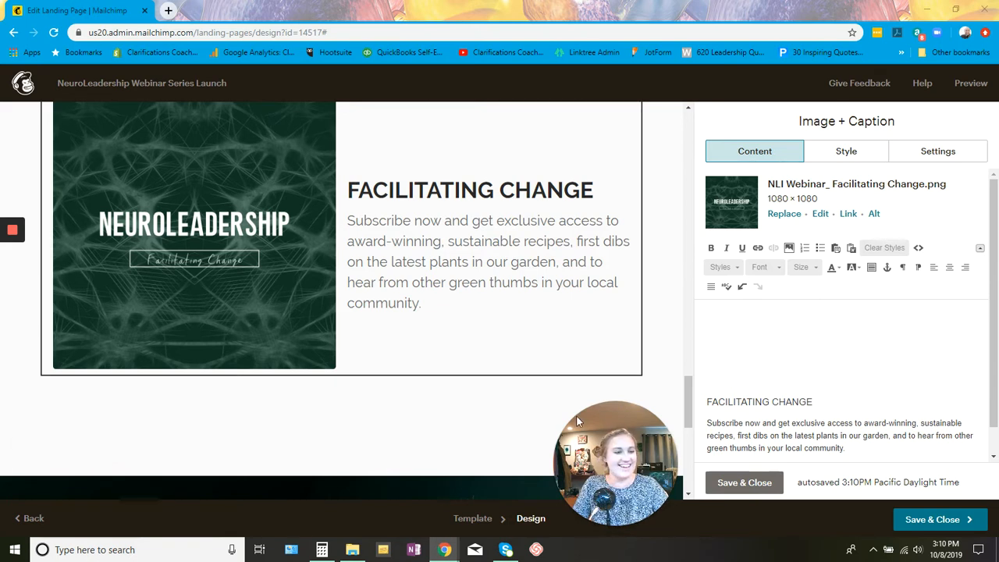
Replace the placeholder caption with 'In this video…' on why change initiatives often fail and how to make them succeed.
drag(845, 447, 709, 420)
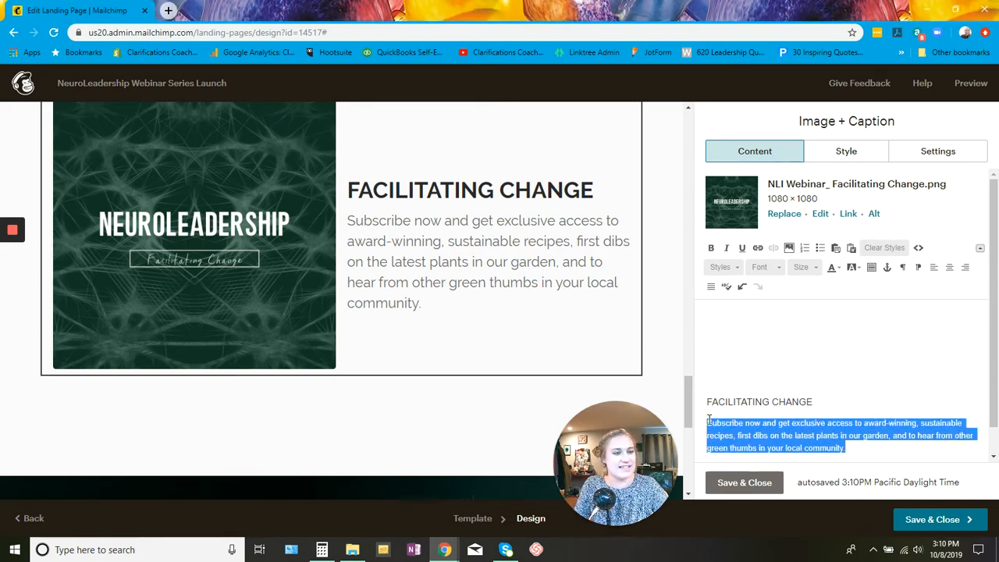
text(iN THIS VID)
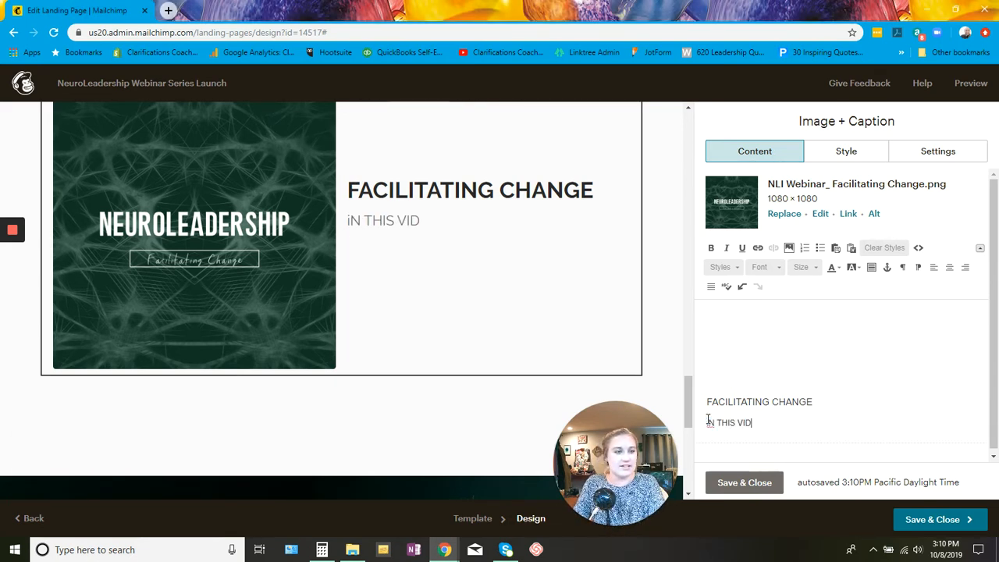
key(BackSpace)
key(BackSpace)
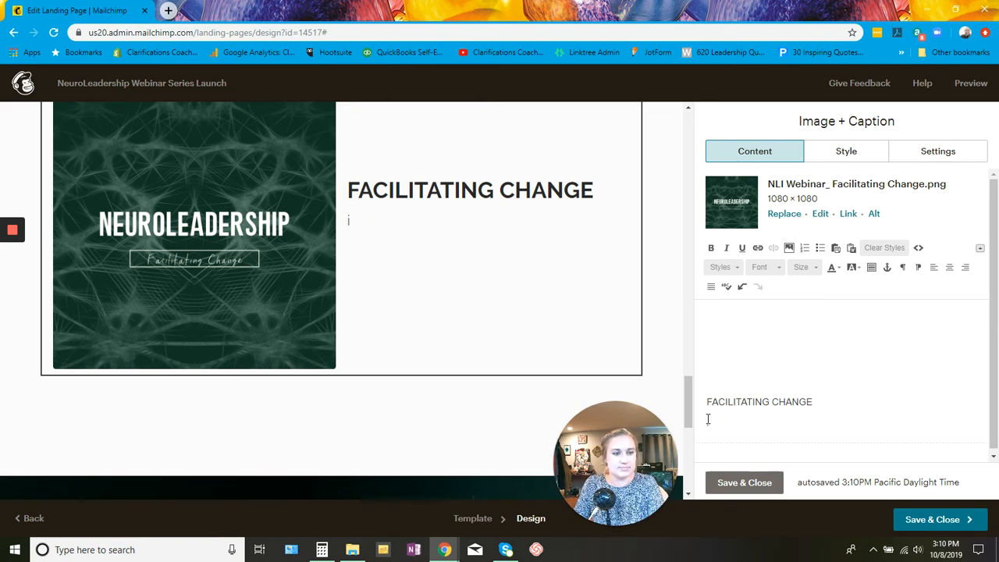
text(In this vi)
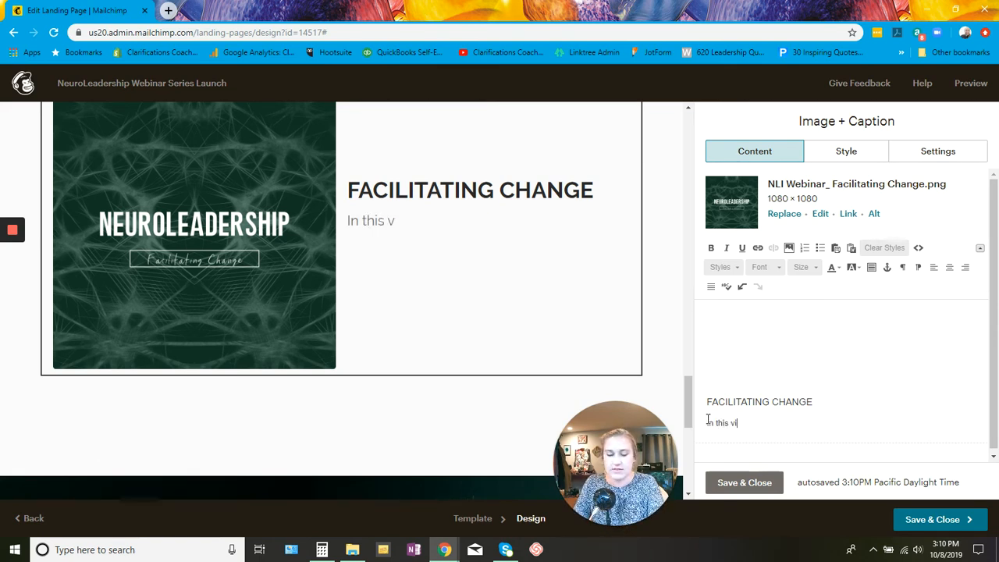
text(deo, I'll be)
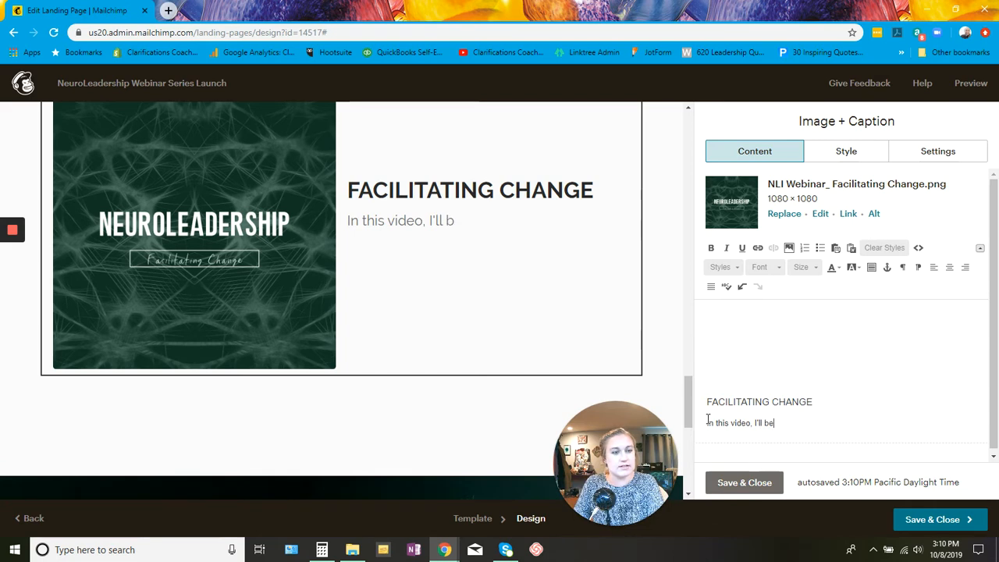
text( going over)
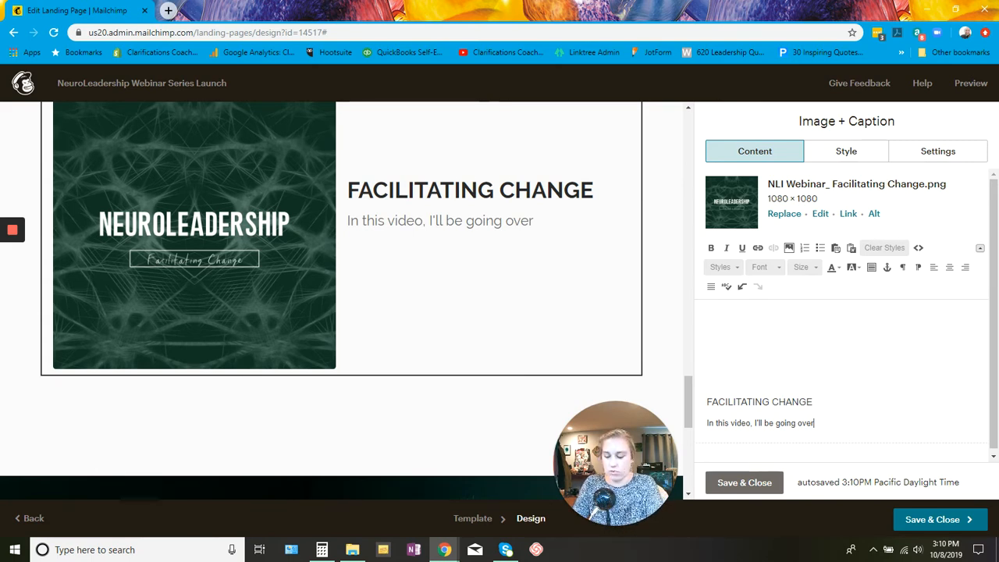
text(why change initiatives)
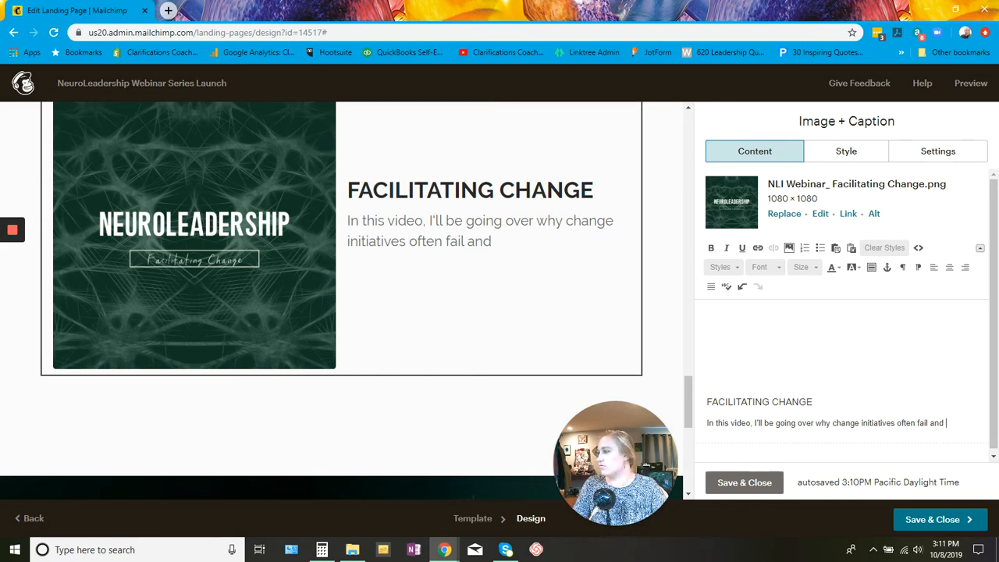
text(often fail and how to make them)
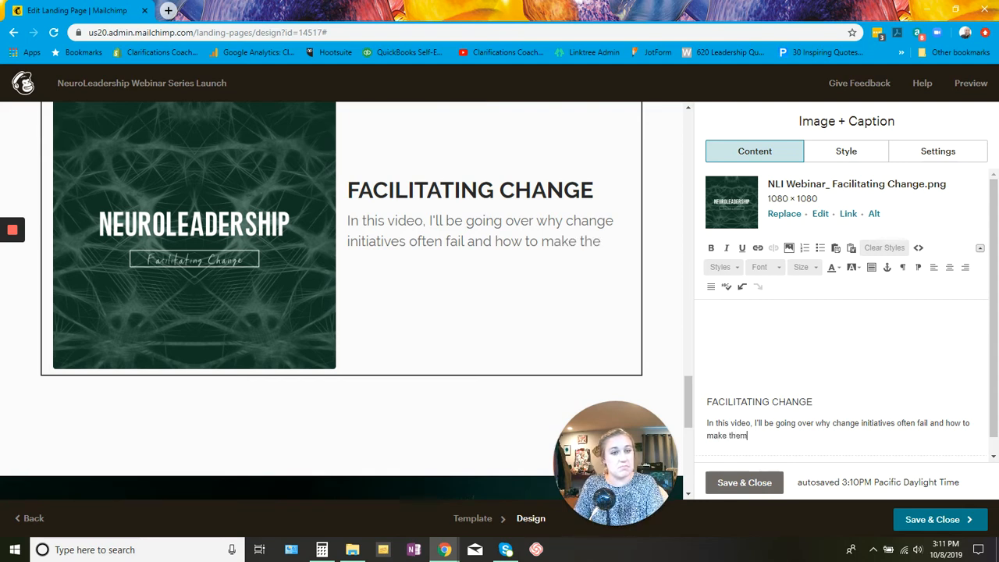
text( succeed)
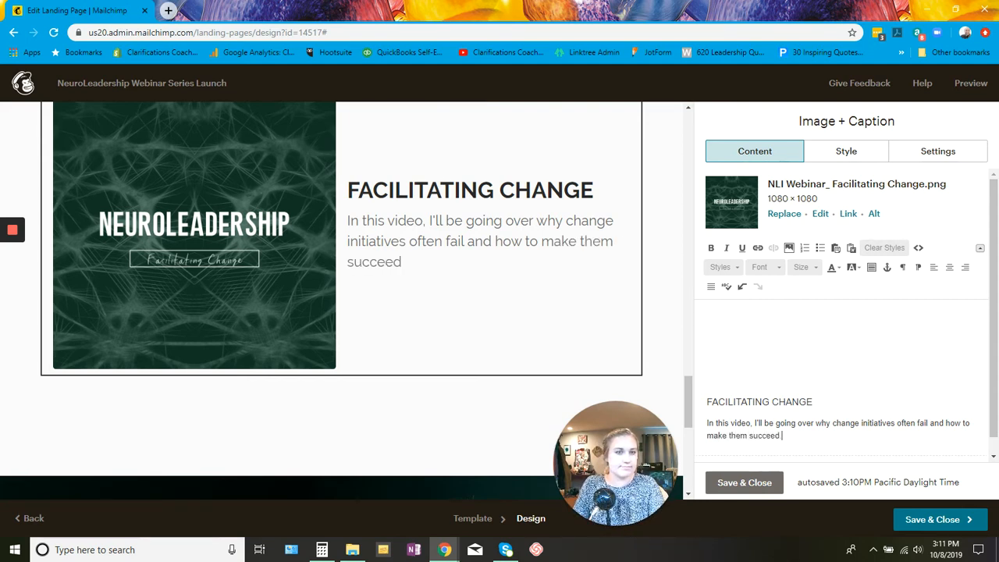
text(.)
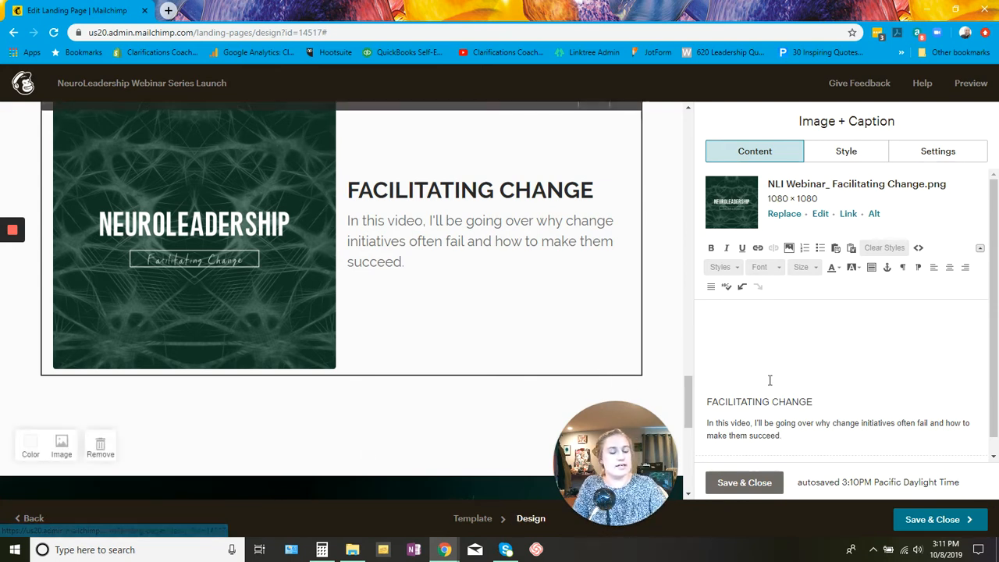
Add a line break to the Facilitating Change caption and save the block.
click(738, 362)
key(Return)
key(Return)
key(Return)
key(Return)
key(Return)
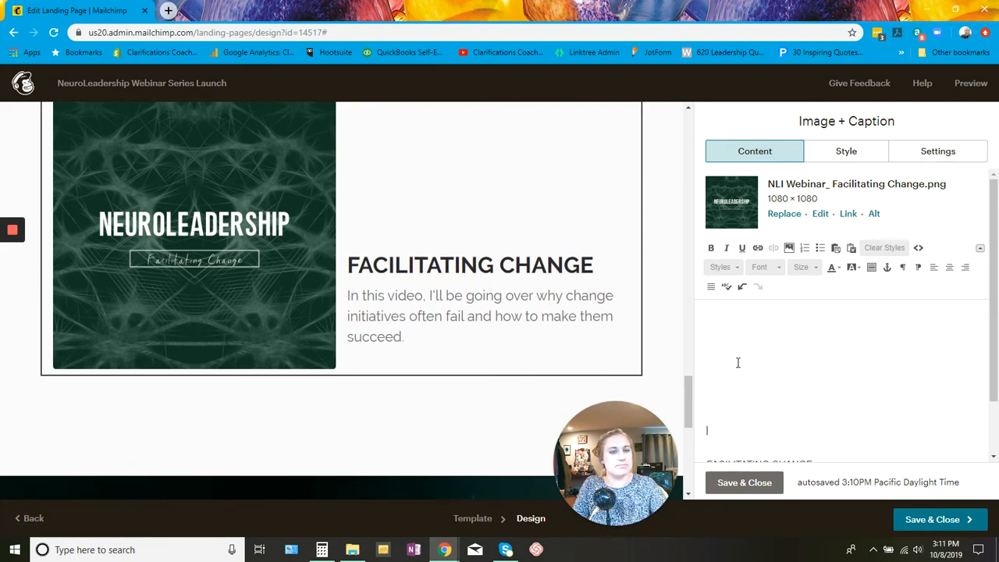
click(744, 483)
scroll(472, 416, up, 2)
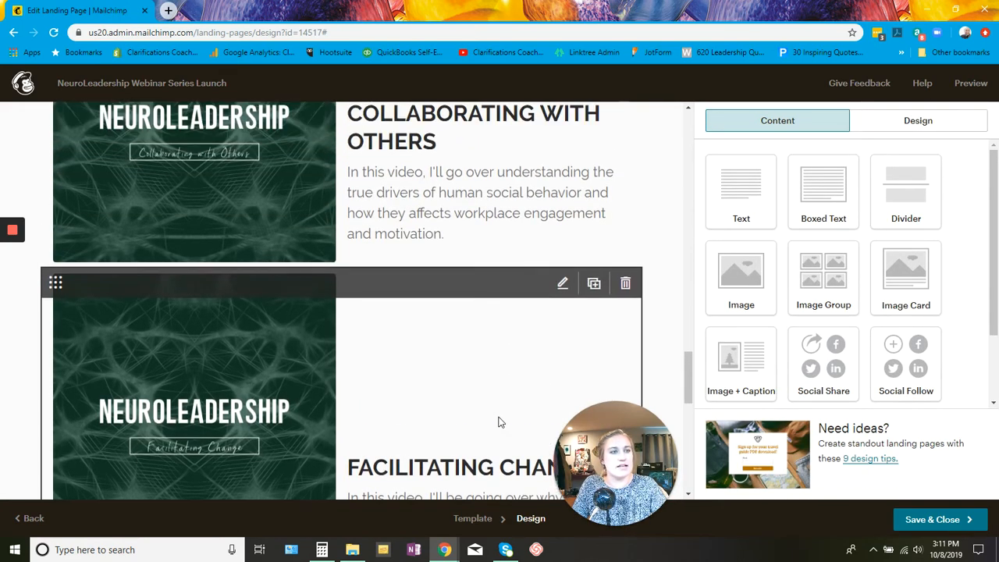
scroll(494, 372, down, 3)
scroll(513, 382, down, 3)
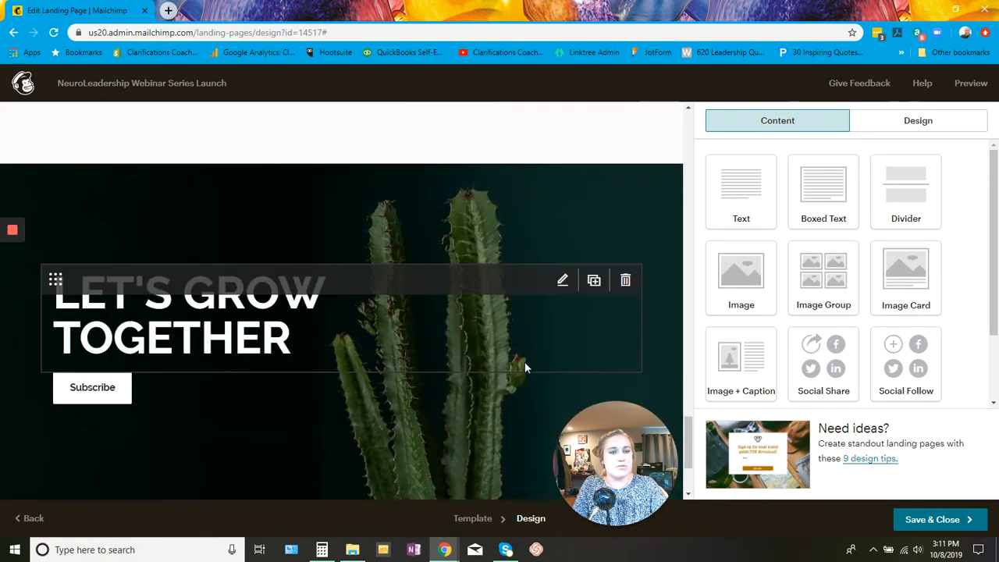
scroll(546, 312, up, 2)
Preview the whole landing page on desktop and scroll through every section.
click(970, 83)
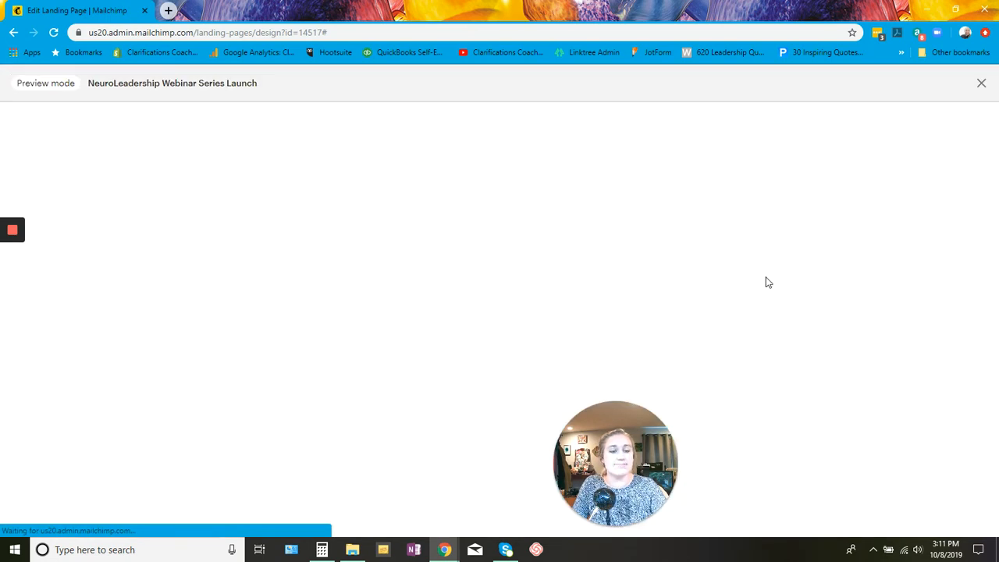
drag(631, 473, 940, 465)
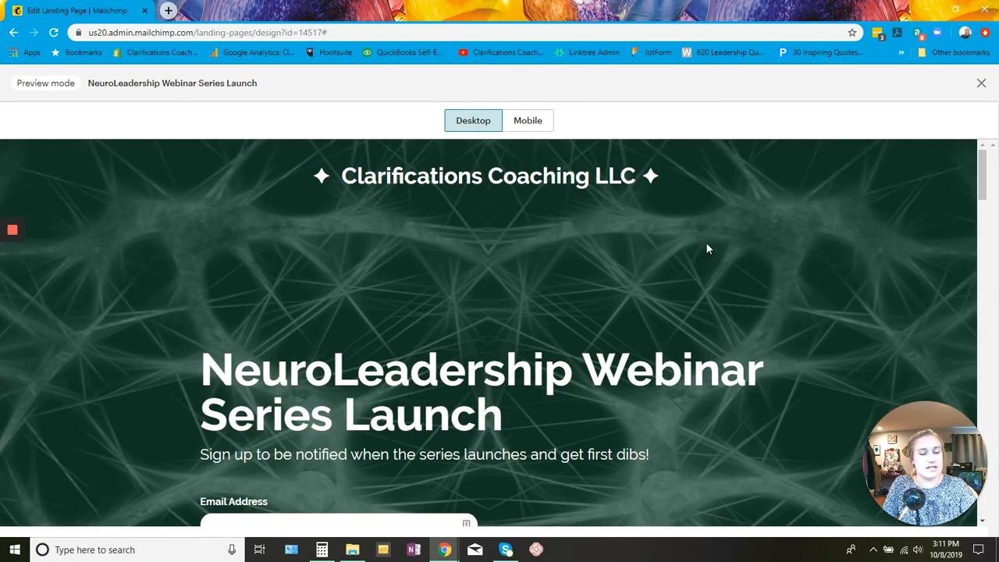
scroll(753, 246, down, 1)
scroll(789, 256, down, 3)
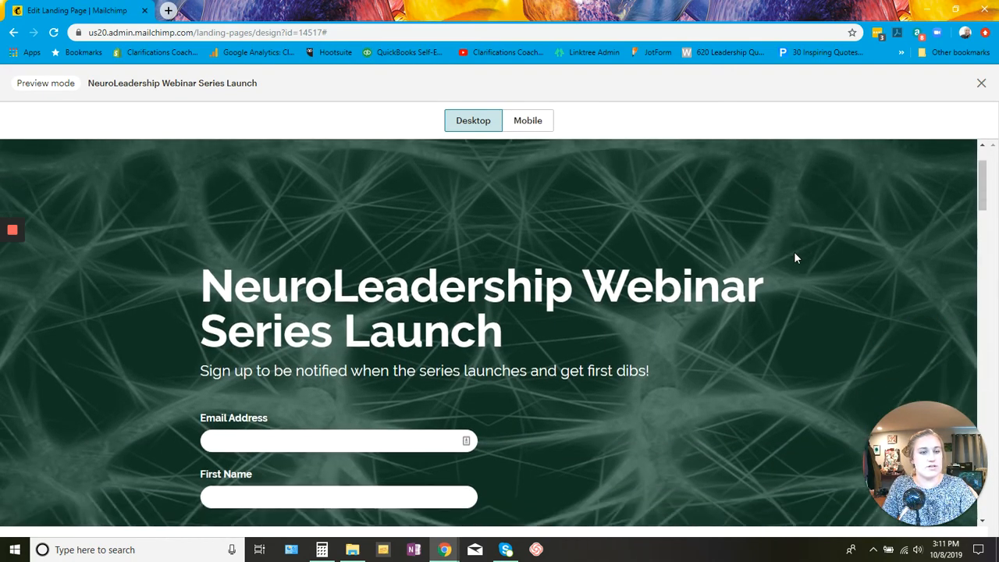
scroll(795, 257, down, 2)
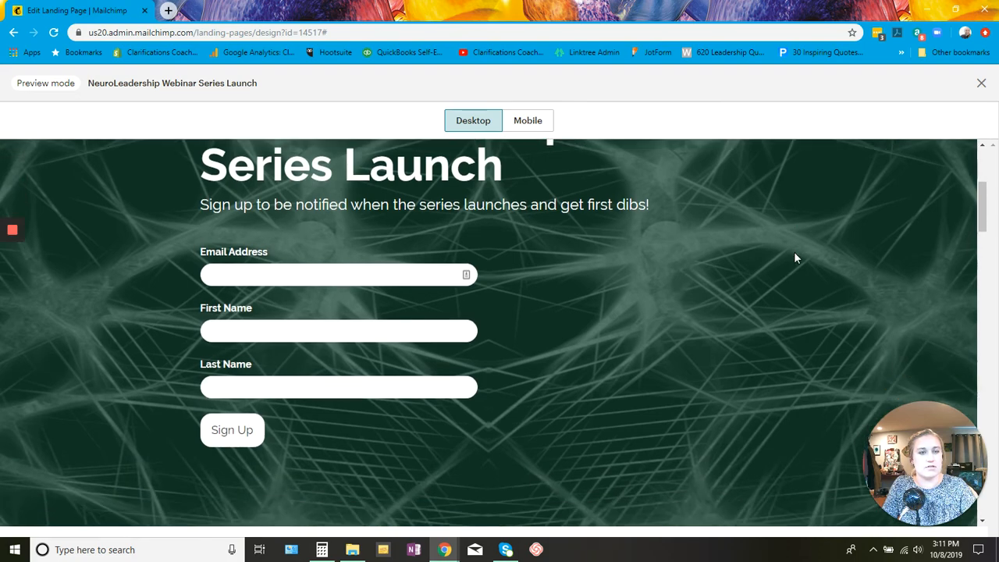
scroll(796, 257, down, 2)
scroll(794, 257, down, 1)
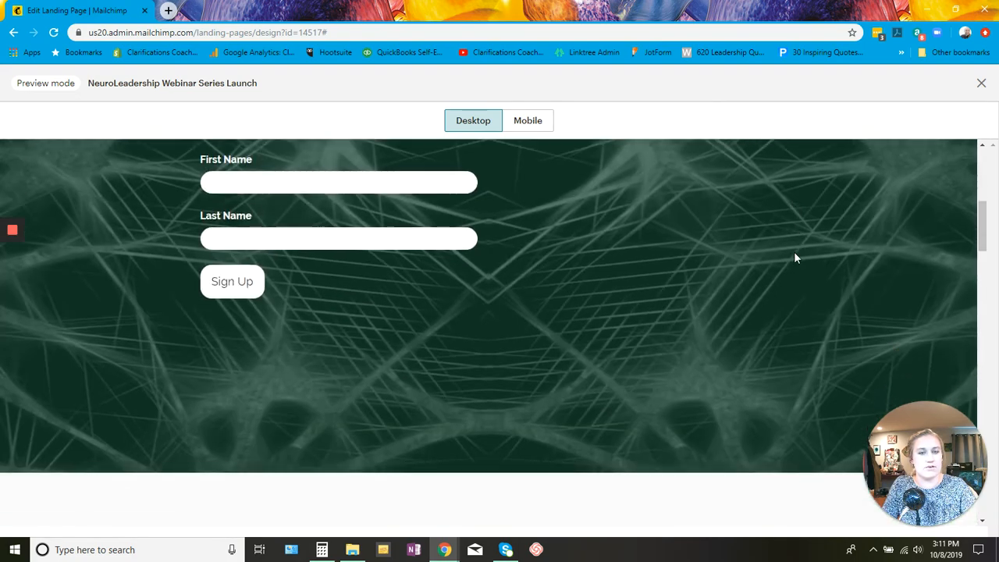
scroll(749, 261, down, 4)
scroll(777, 257, down, 3)
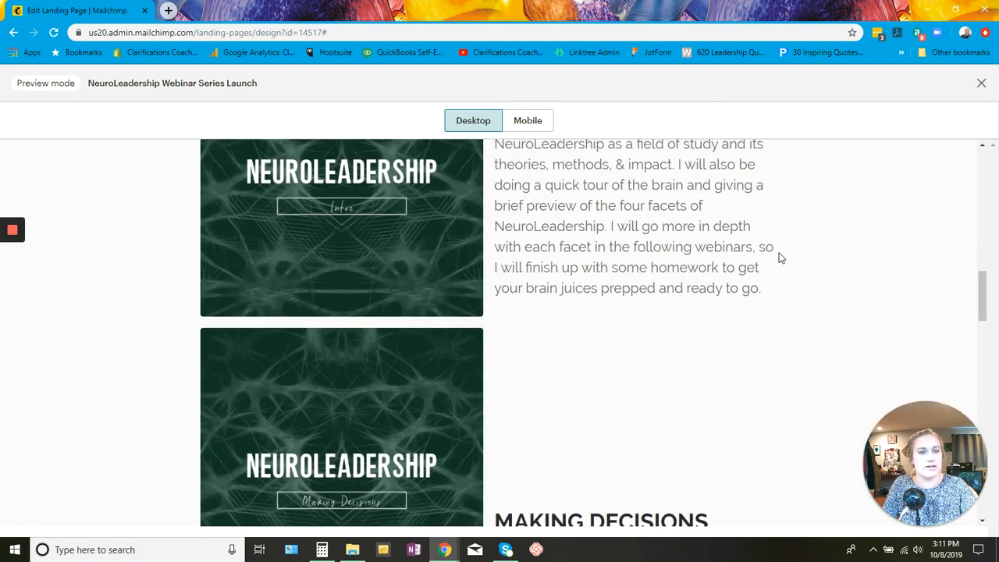
scroll(779, 257, down, 8)
scroll(778, 257, down, 10)
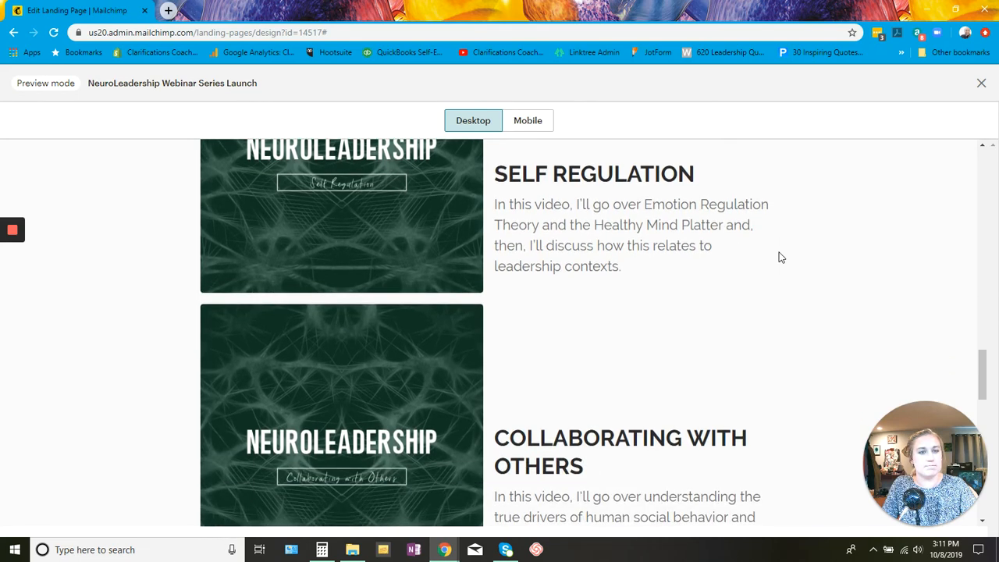
scroll(778, 257, down, 2)
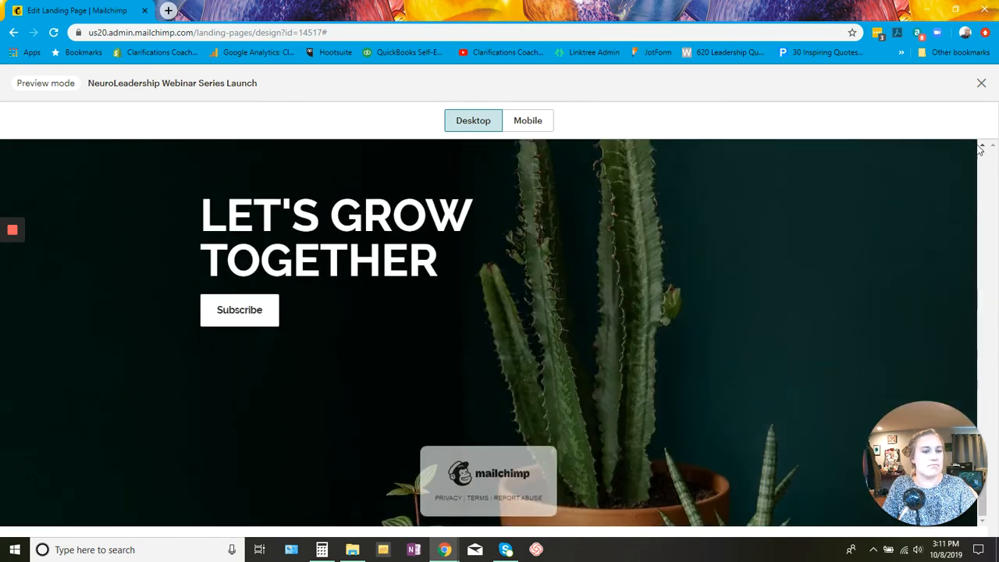
Close the preview and strip the bottom section's cactus background, LET'S GROW TOGETHER heading and Subscribe block.
click(982, 86)
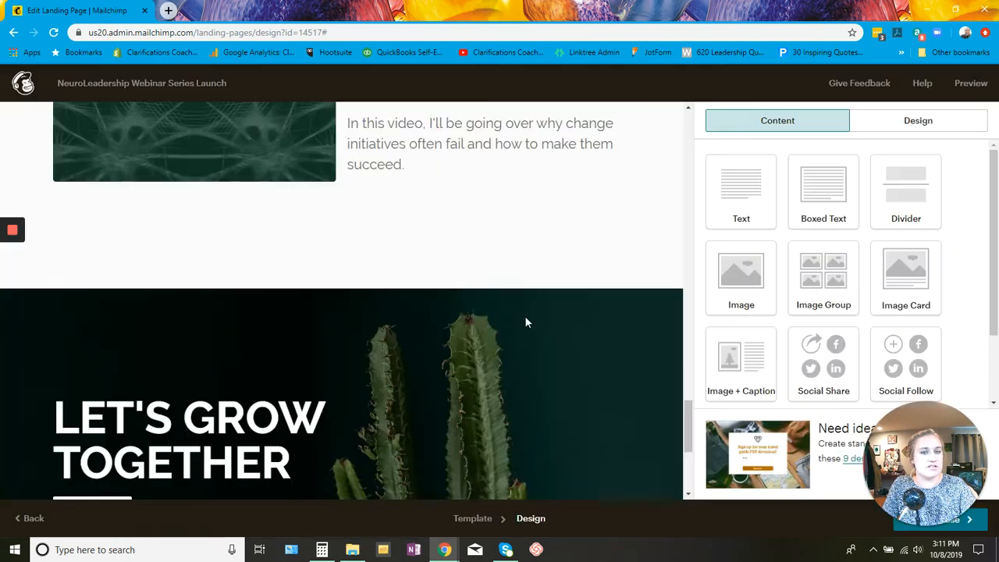
scroll(568, 322, down, 3)
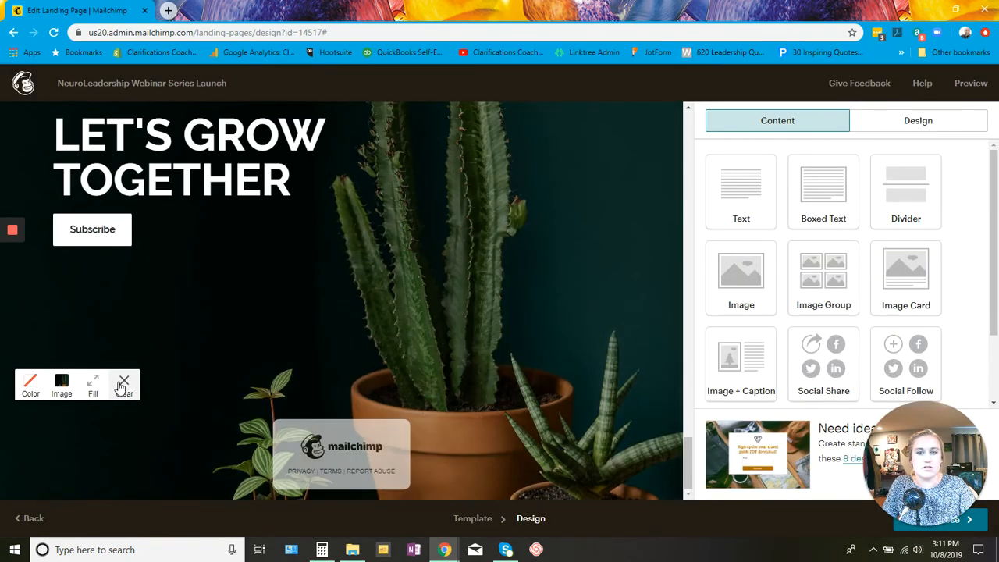
click(122, 383)
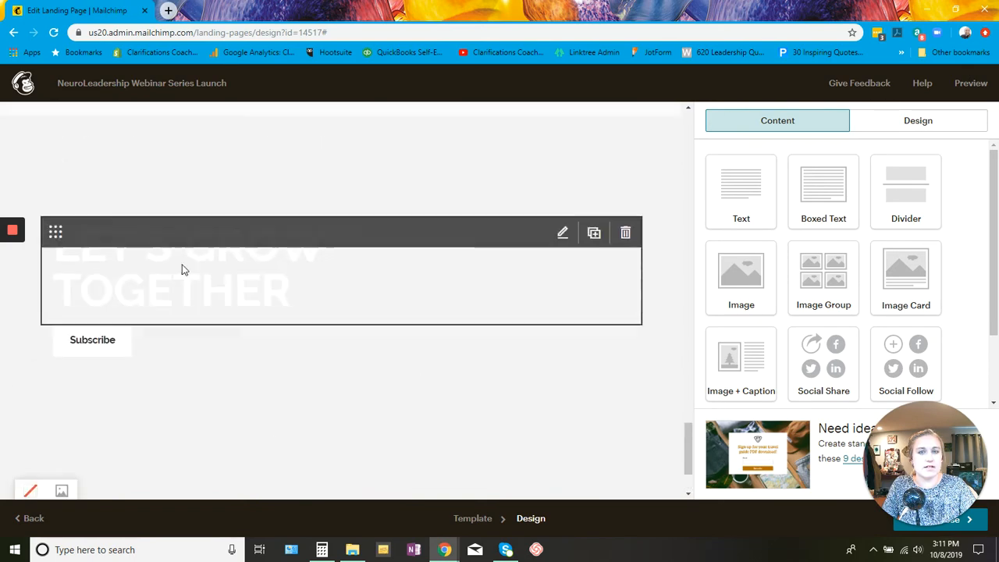
click(628, 310)
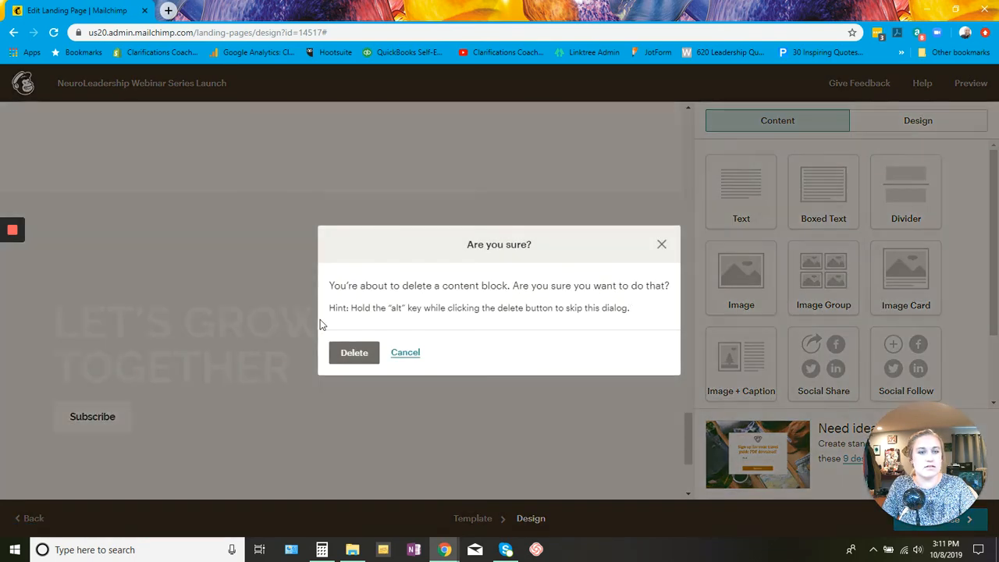
click(344, 357)
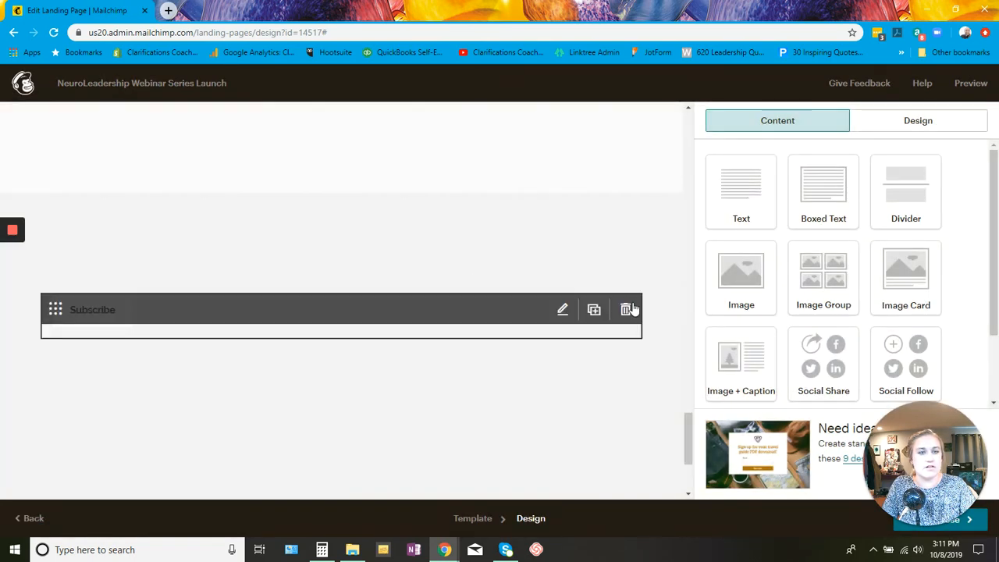
click(629, 310)
click(346, 353)
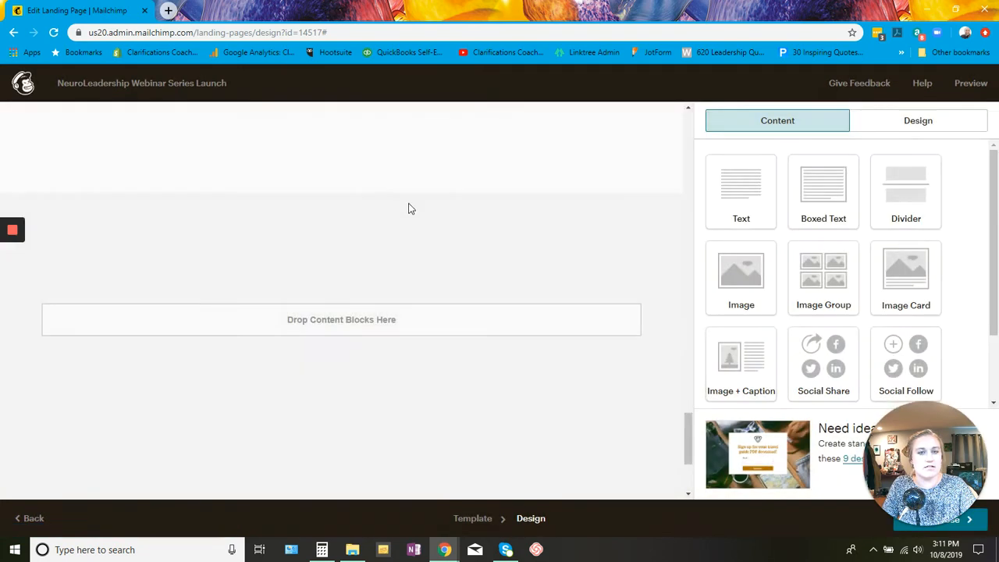
scroll(413, 234, down, 3)
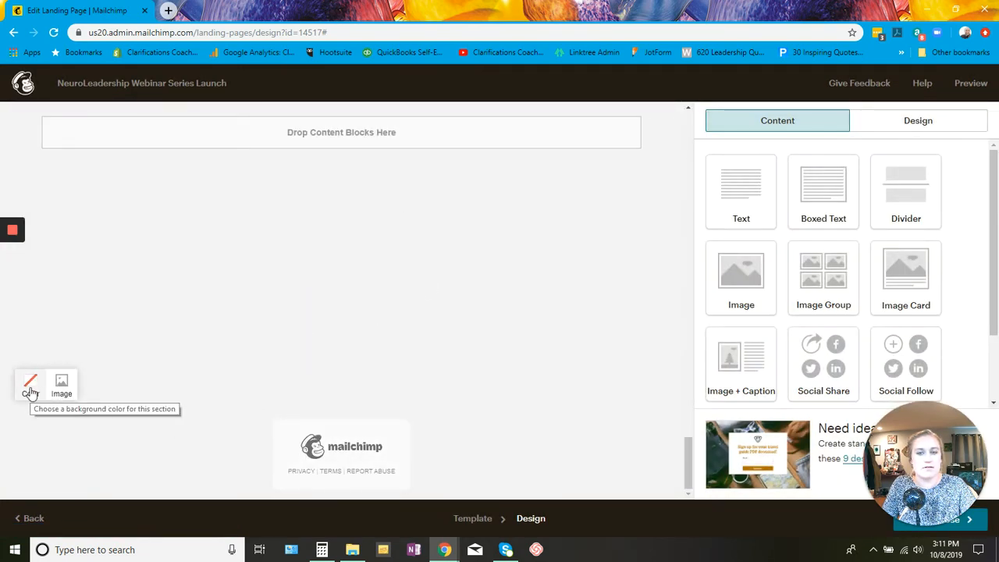
Set the empty bottom section's background colour to hex #074832 dark green.
click(30, 393)
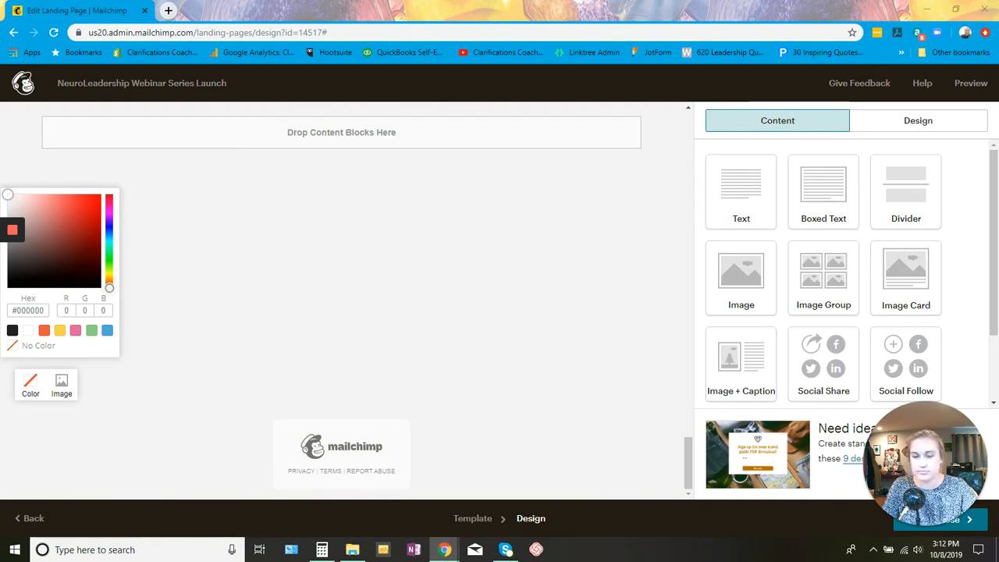
click(13, 310)
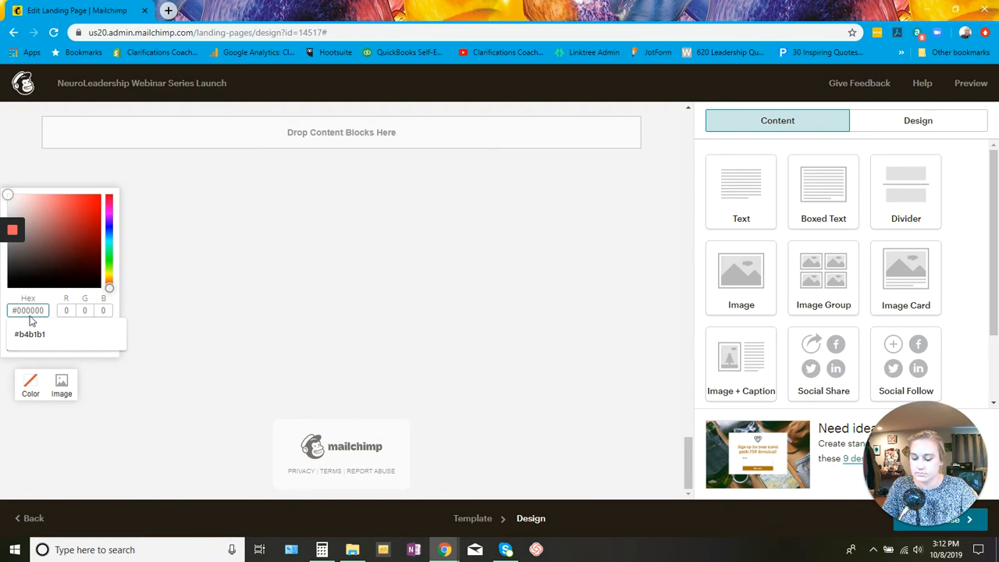
text(174832)
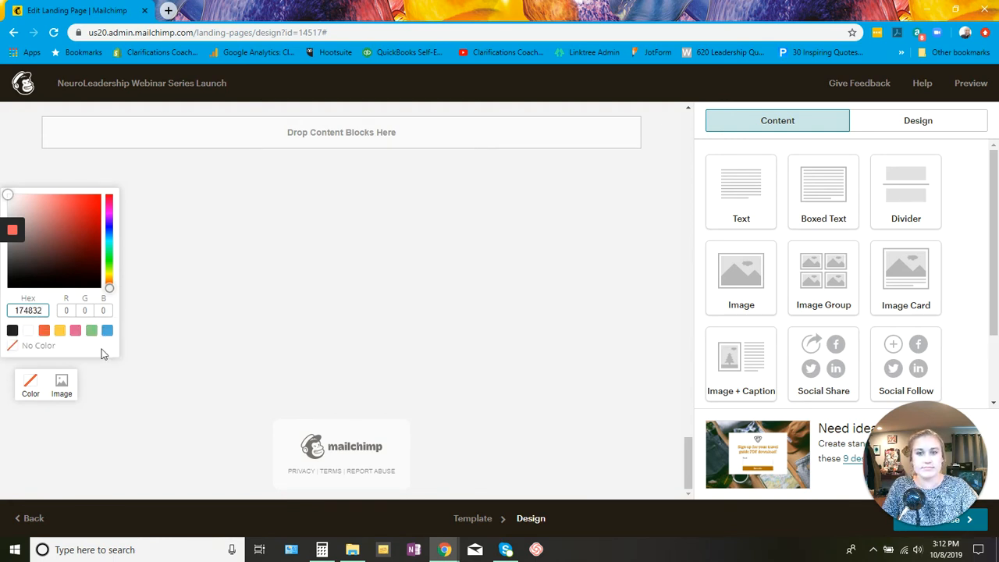
key(Return)
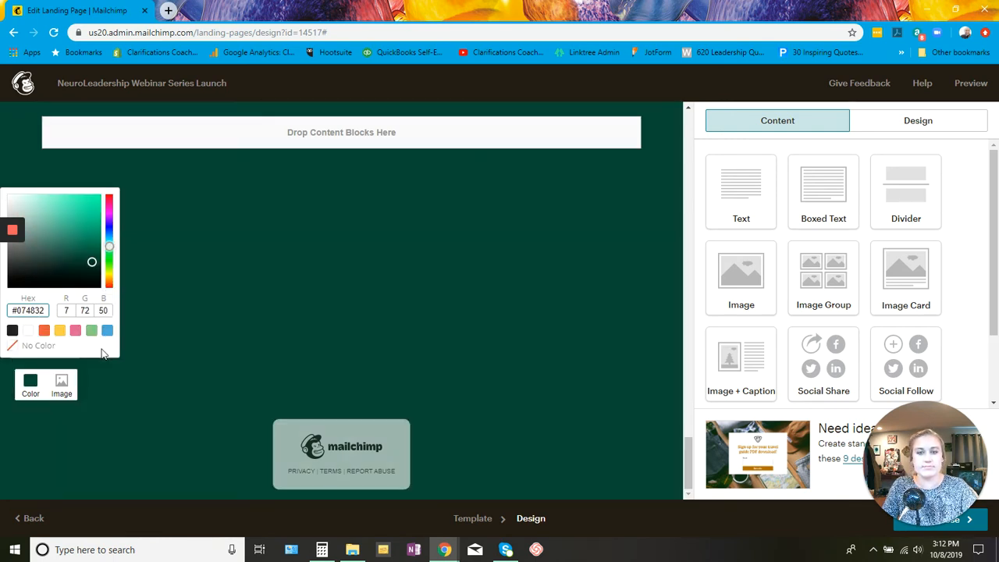
click(262, 309)
scroll(354, 312, up, 4)
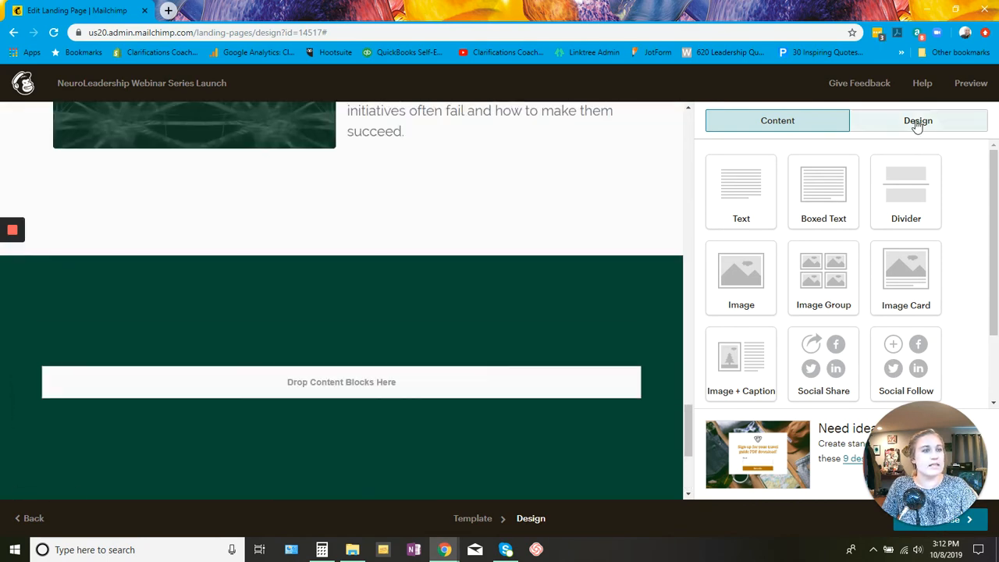
click(972, 84)
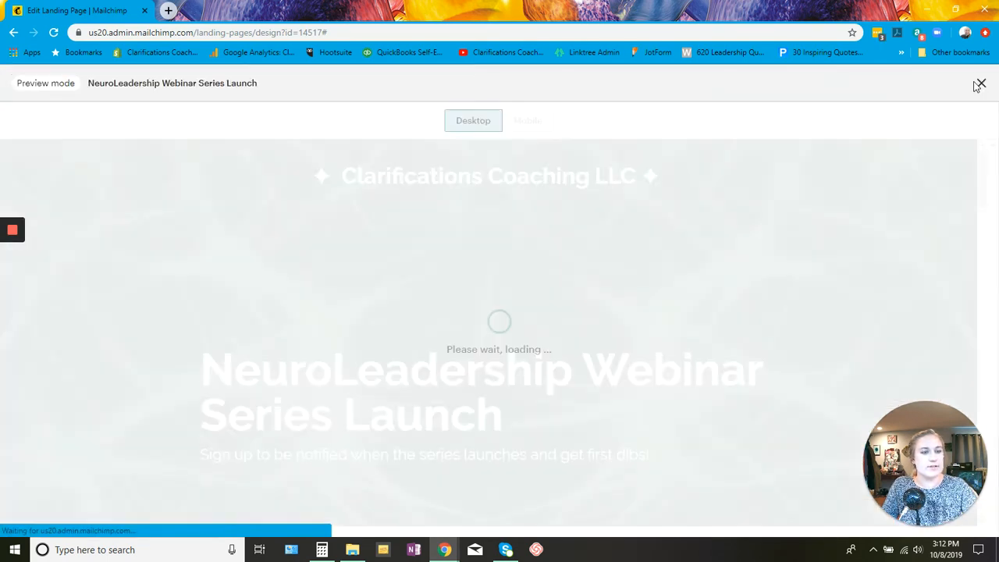
scroll(799, 219, down, 1)
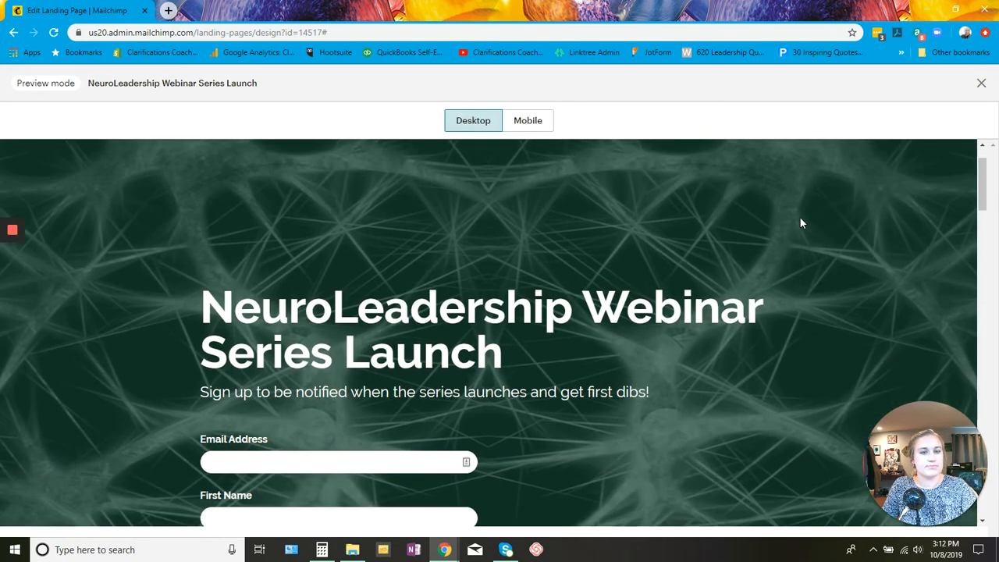
scroll(800, 223, up, 1)
scroll(802, 222, down, 2)
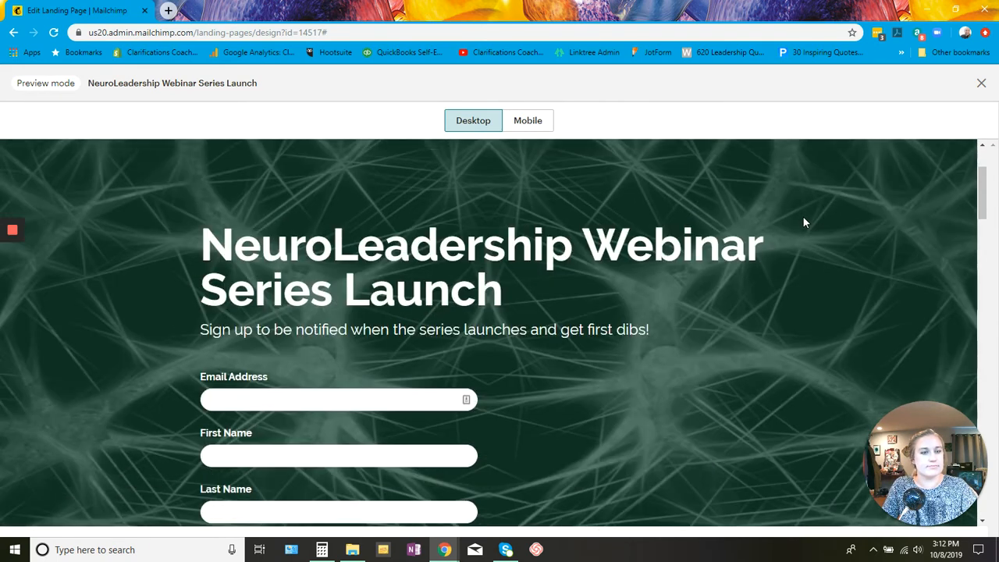
scroll(804, 222, down, 2)
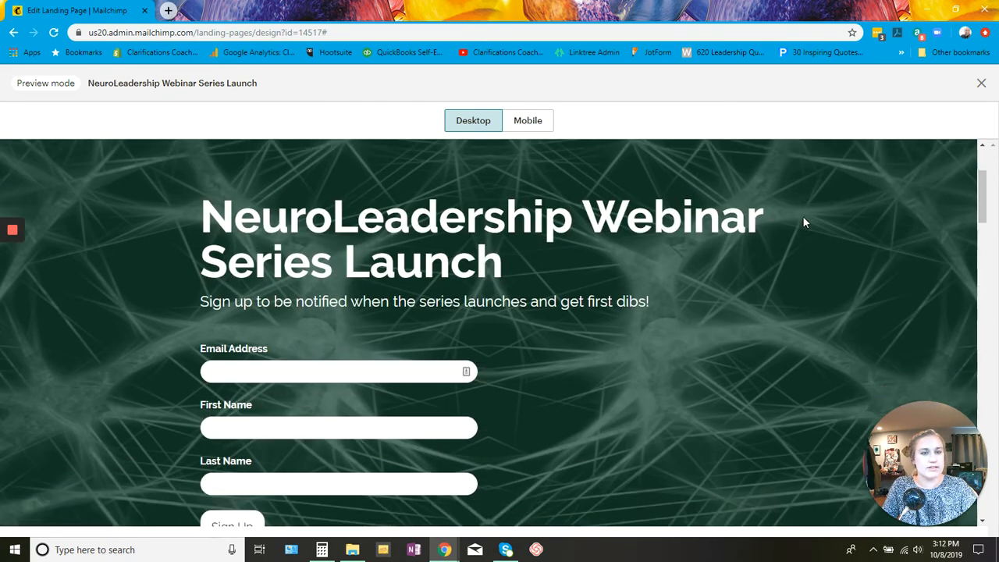
scroll(803, 222, up, 2)
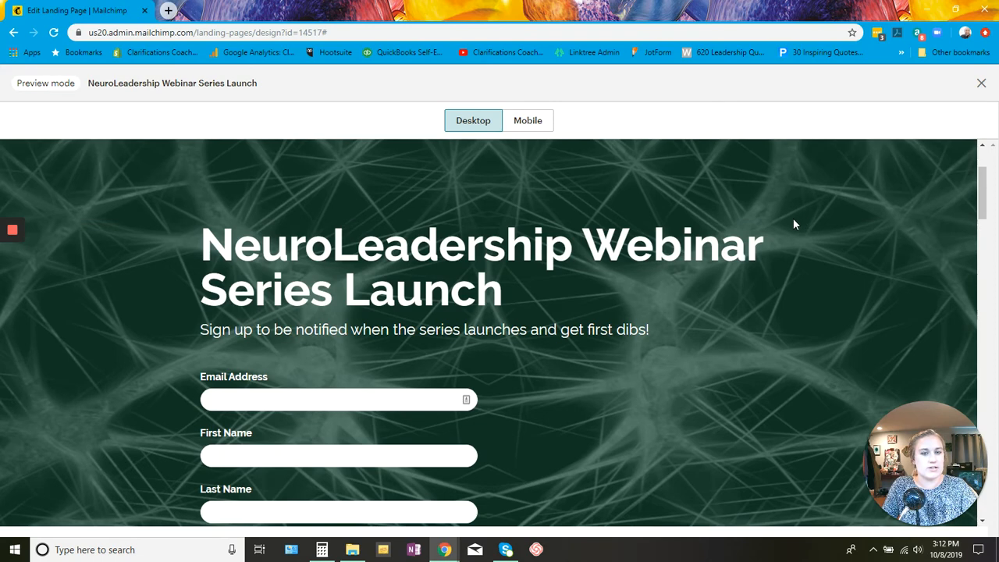
scroll(788, 230, down, 1)
scroll(738, 291, down, 2)
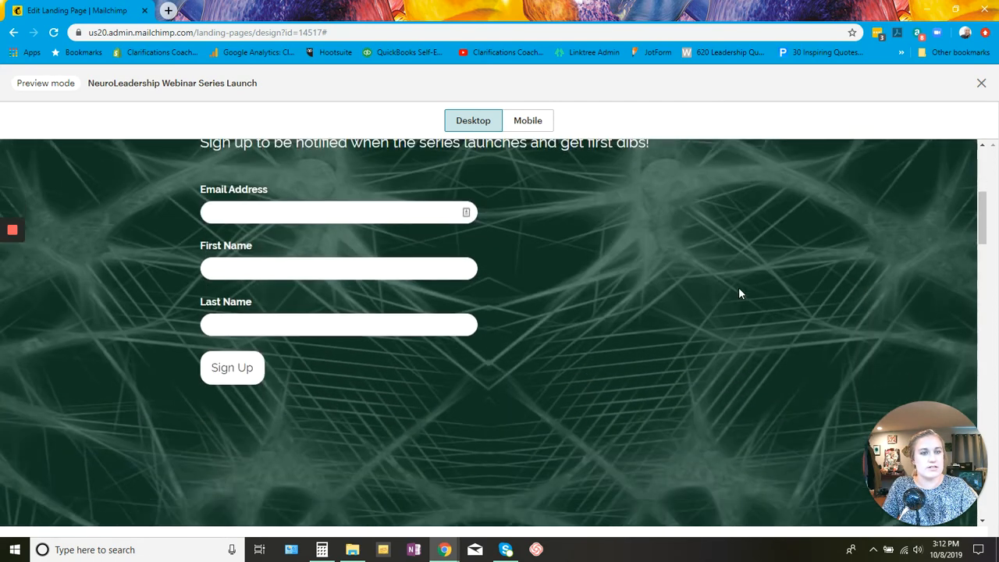
scroll(740, 293, down, 6)
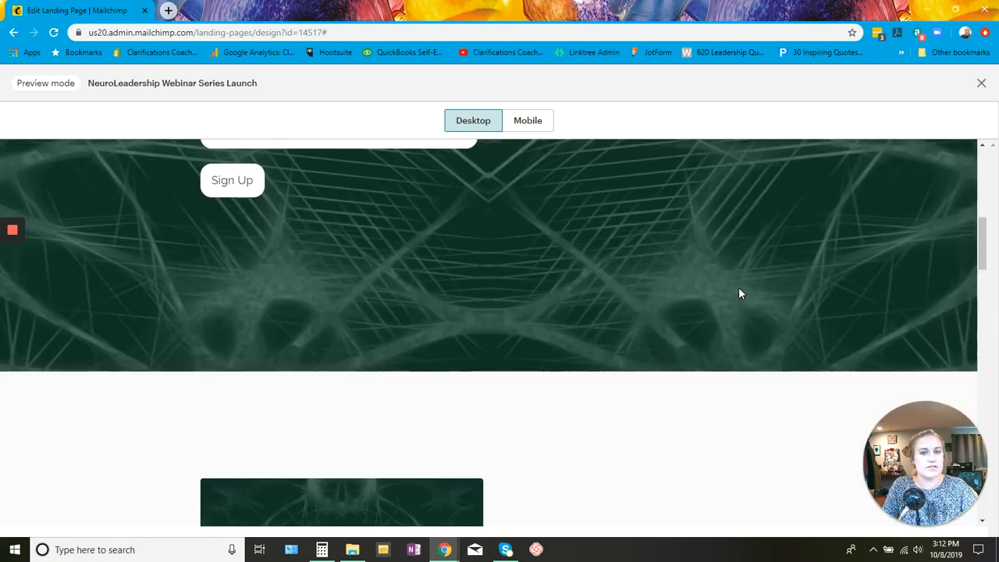
scroll(764, 295, down, 3)
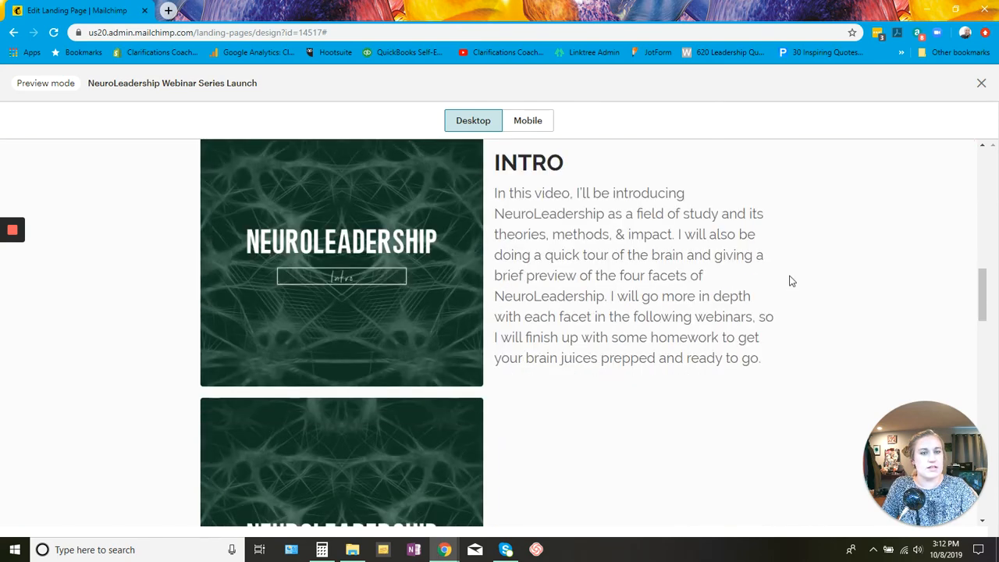
scroll(791, 279, down, 2)
scroll(792, 279, down, 3)
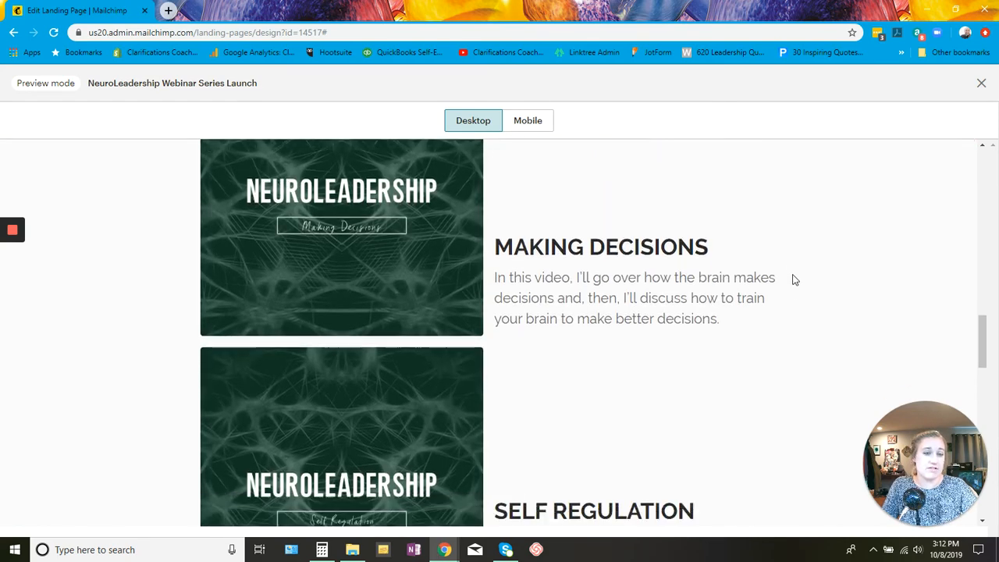
scroll(793, 280, down, 4)
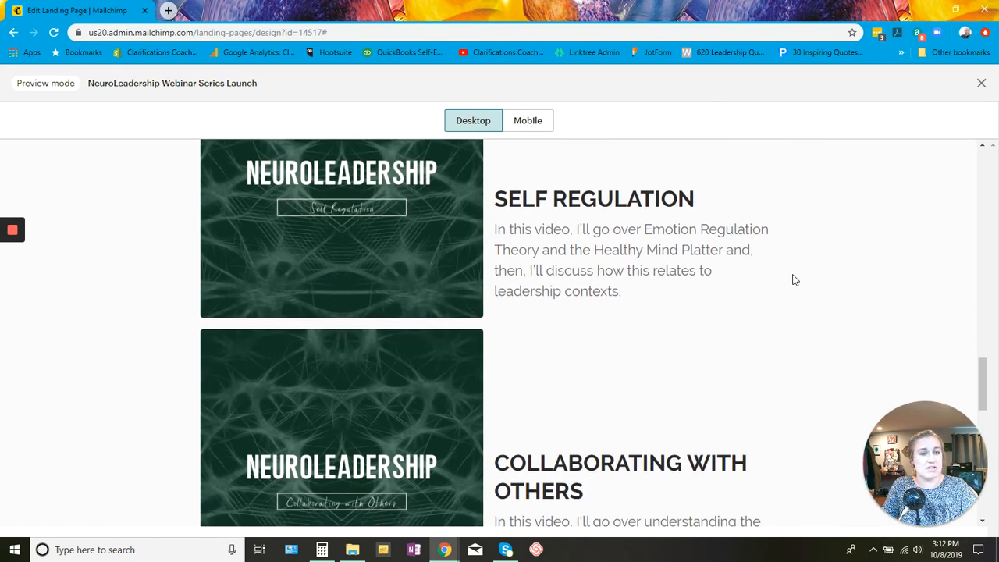
scroll(793, 279, down, 3)
scroll(793, 279, up, 9)
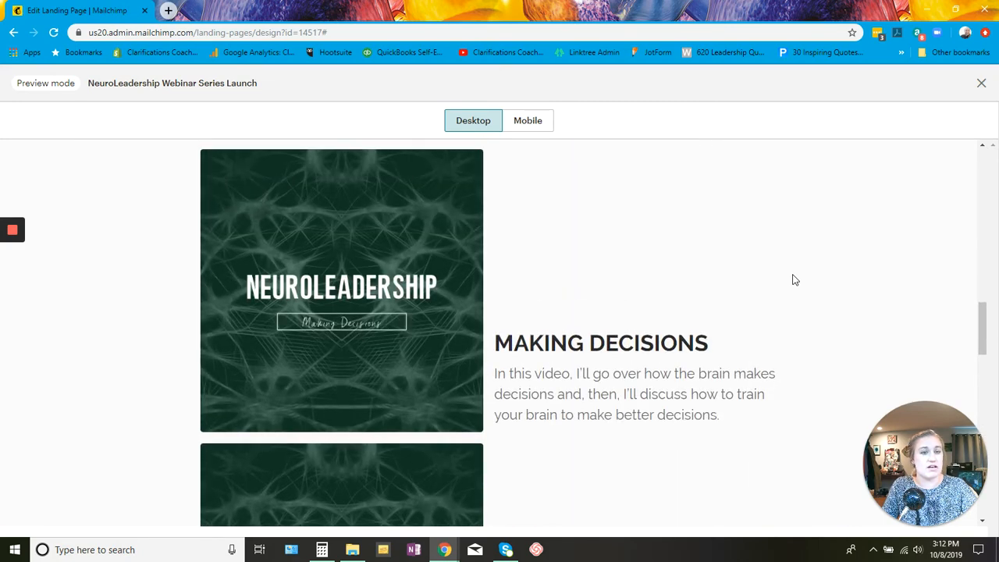
scroll(793, 280, up, 3)
scroll(793, 279, down, 2)
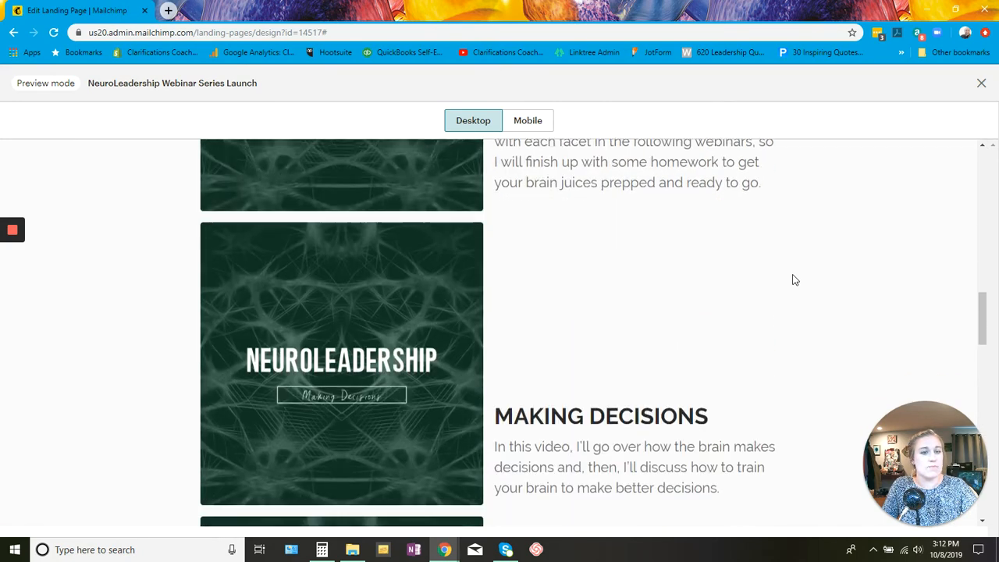
scroll(794, 280, down, 1)
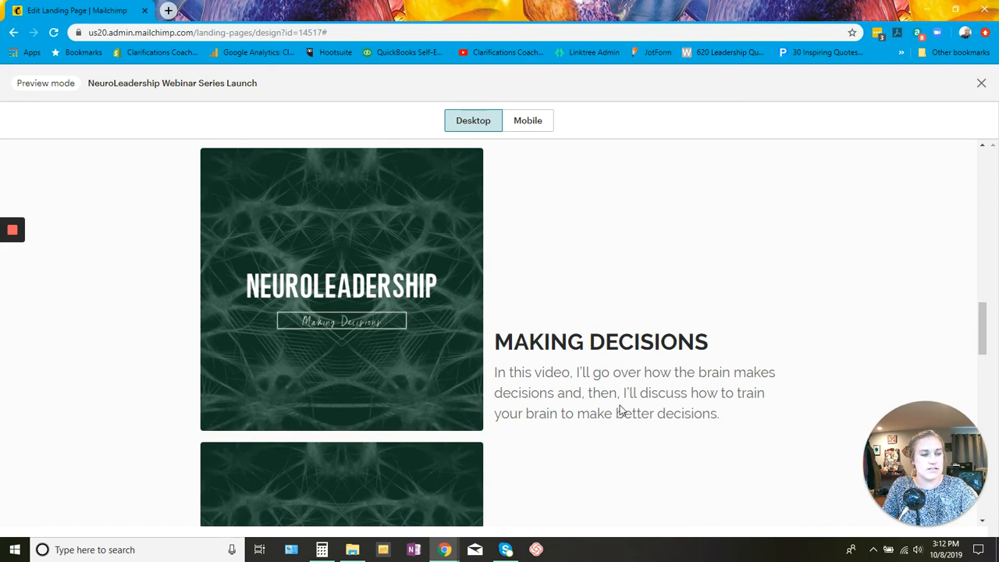
scroll(642, 399, down, 8)
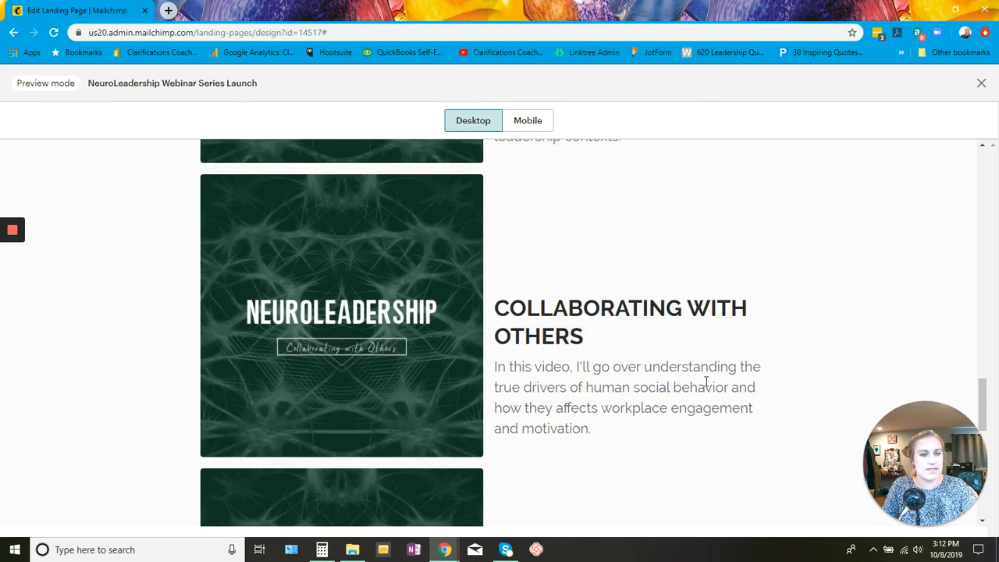
scroll(705, 381, down, 6)
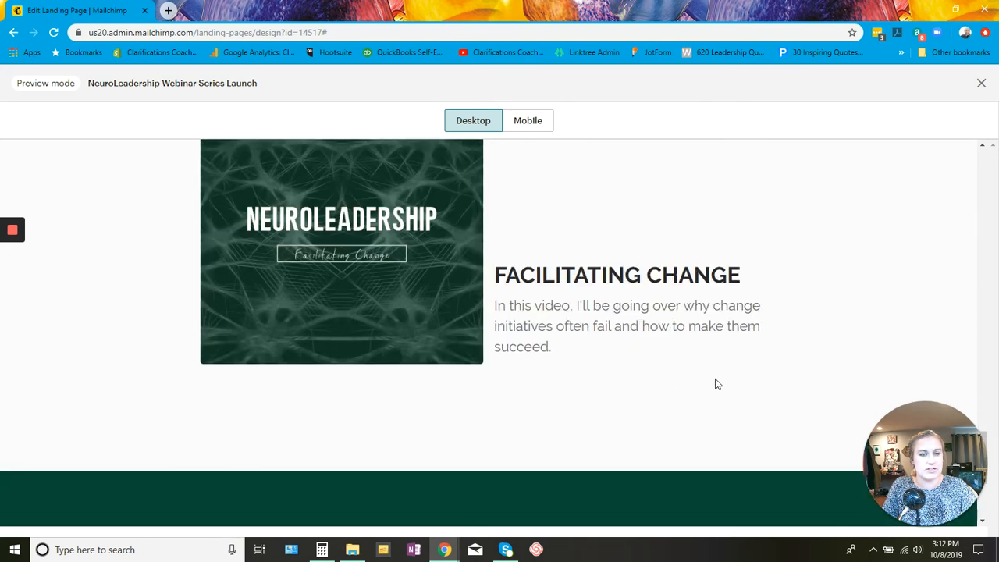
scroll(717, 384, down, 3)
scroll(693, 390, up, 9)
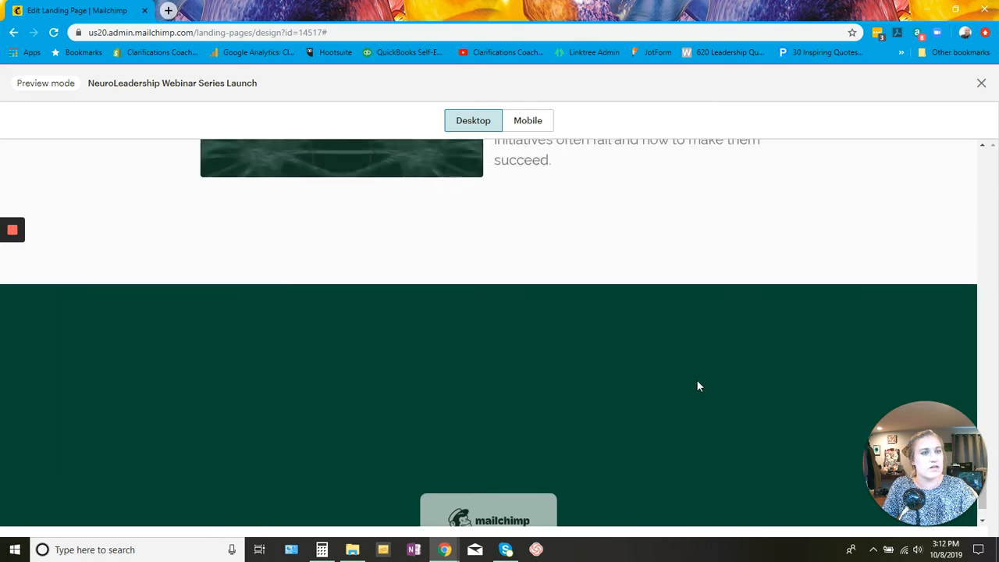
click(535, 122)
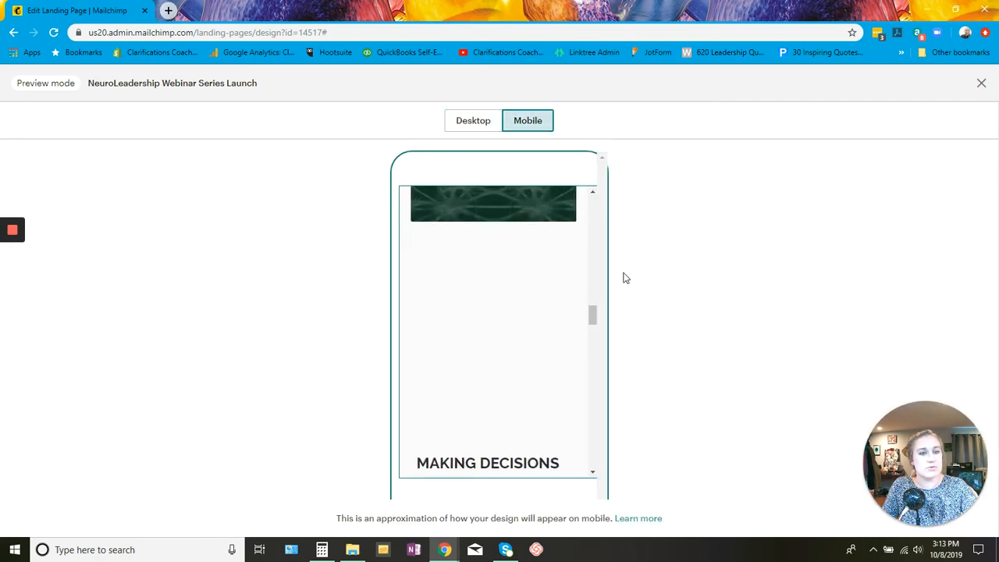
scroll(539, 327, up, 5)
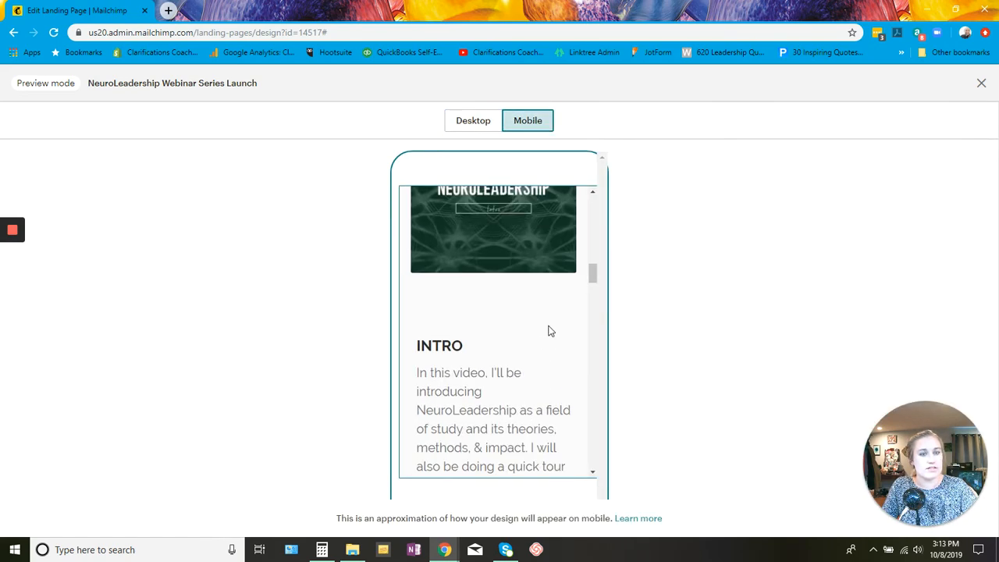
drag(593, 274, 589, 204)
scroll(555, 297, down, 6)
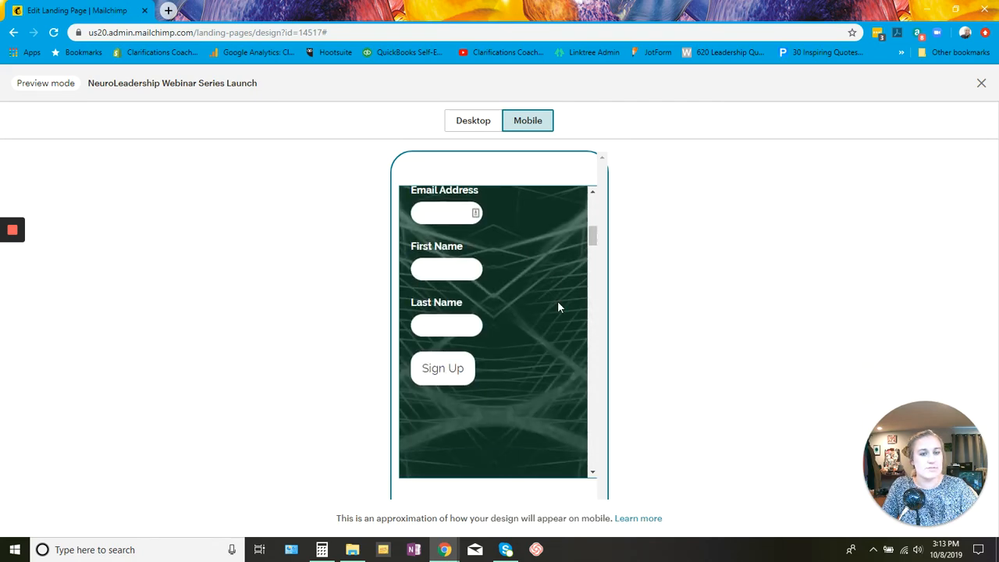
scroll(558, 307, down, 5)
scroll(559, 309, down, 8)
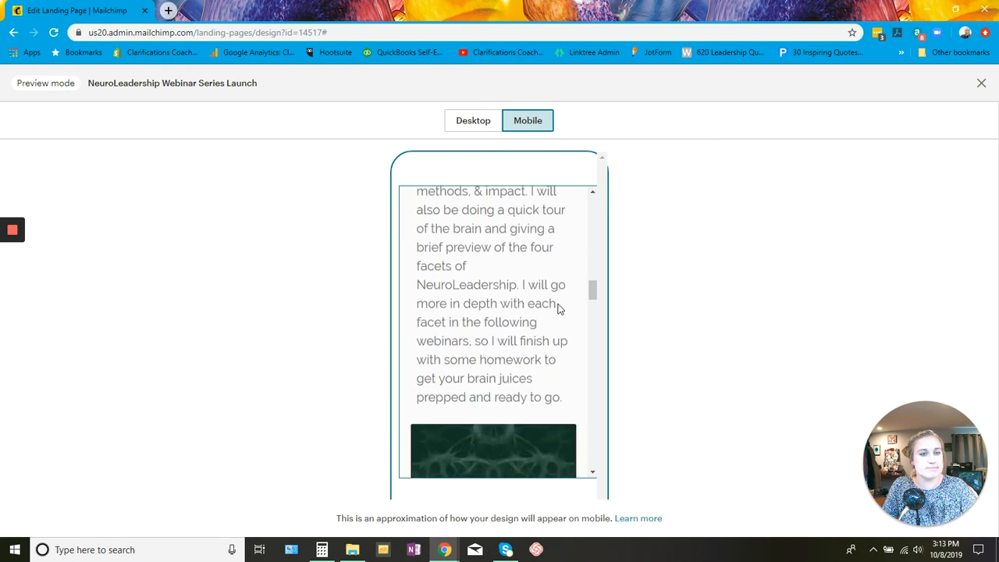
scroll(556, 304, down, 8)
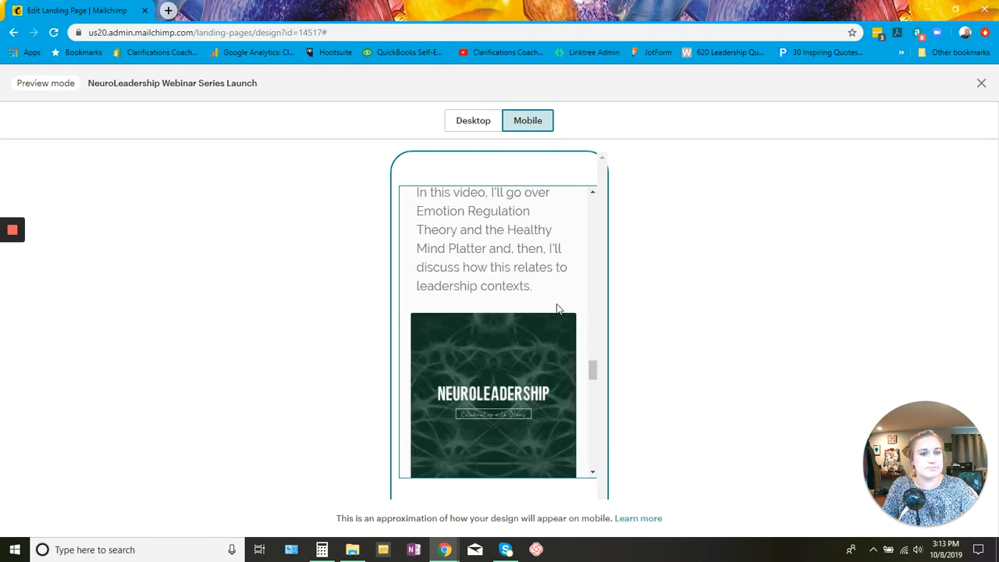
scroll(557, 307, down, 8)
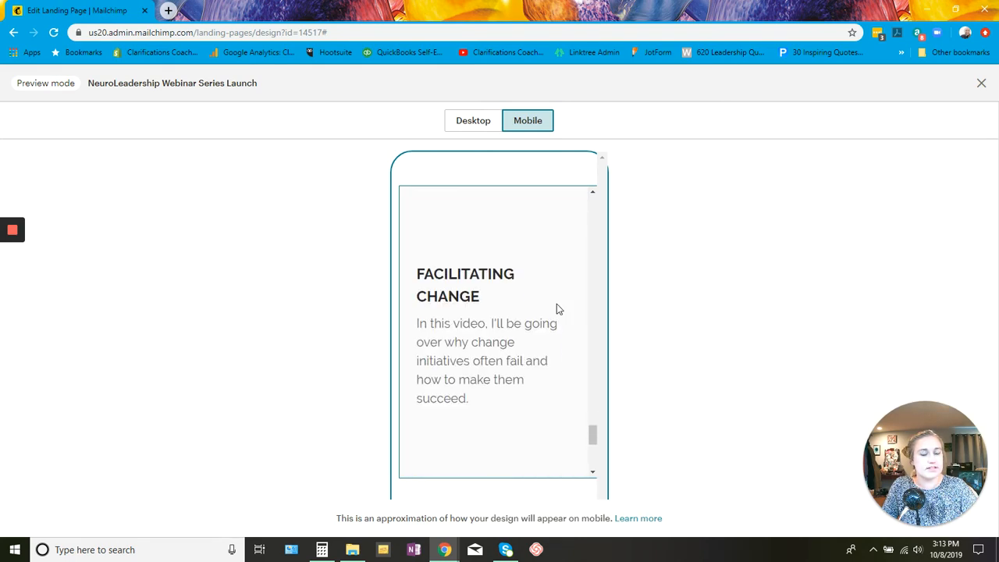
scroll(557, 307, up, 4)
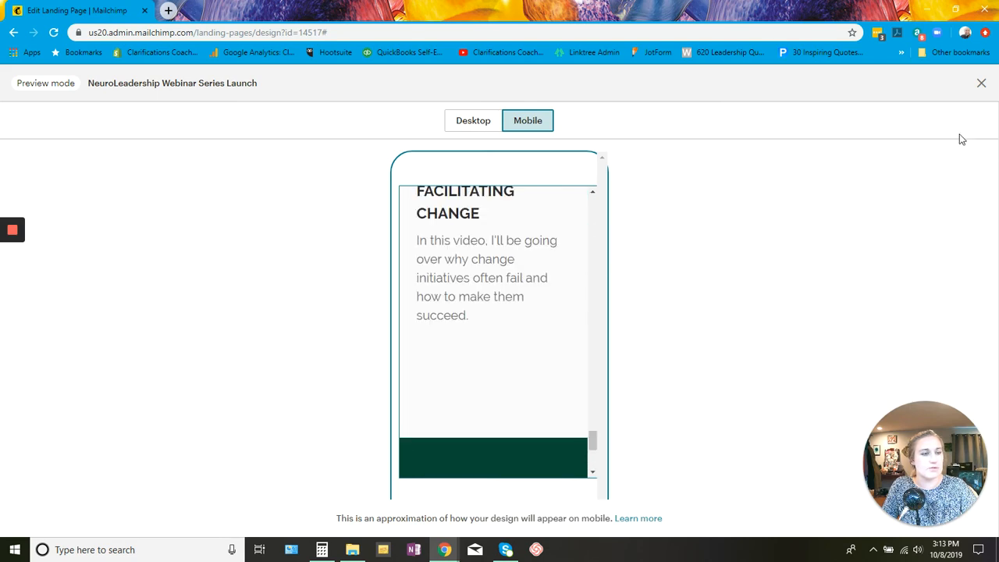
click(981, 84)
Delete the blank lines above the INTRO and MAKING DECISIONS caption headings and save both blocks.
scroll(557, 343, up, 4)
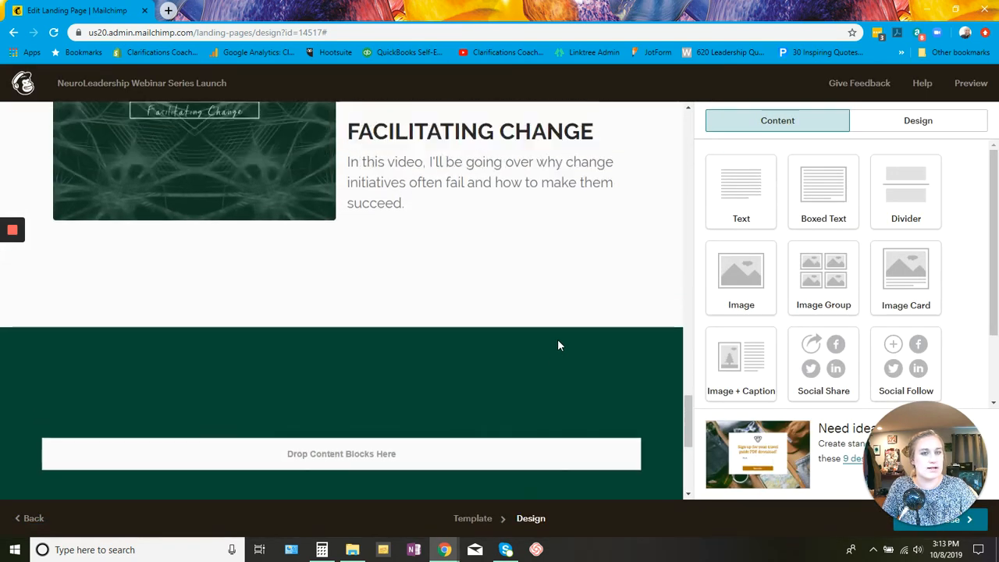
scroll(557, 288, up, 5)
scroll(557, 299, up, 6)
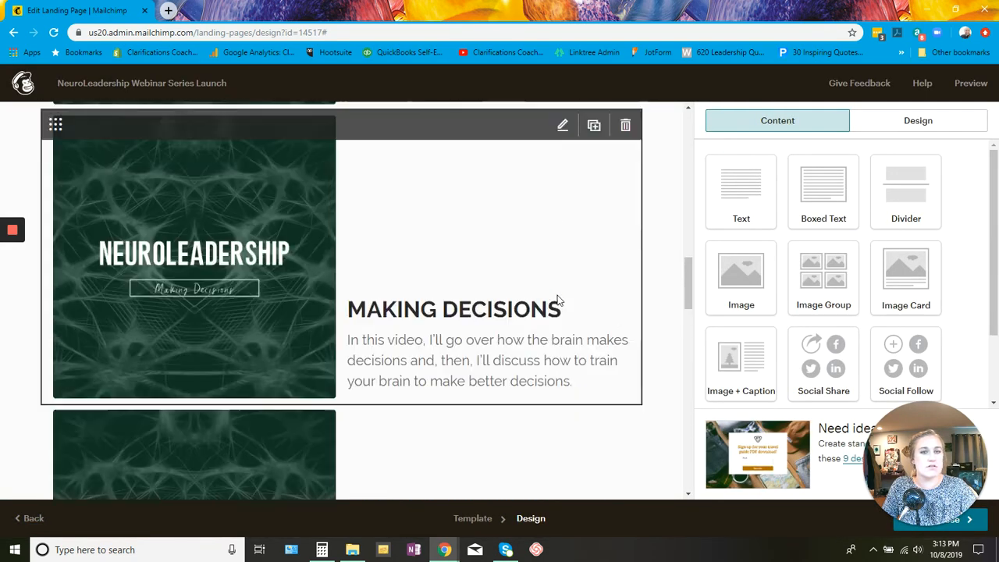
scroll(551, 303, down, 3)
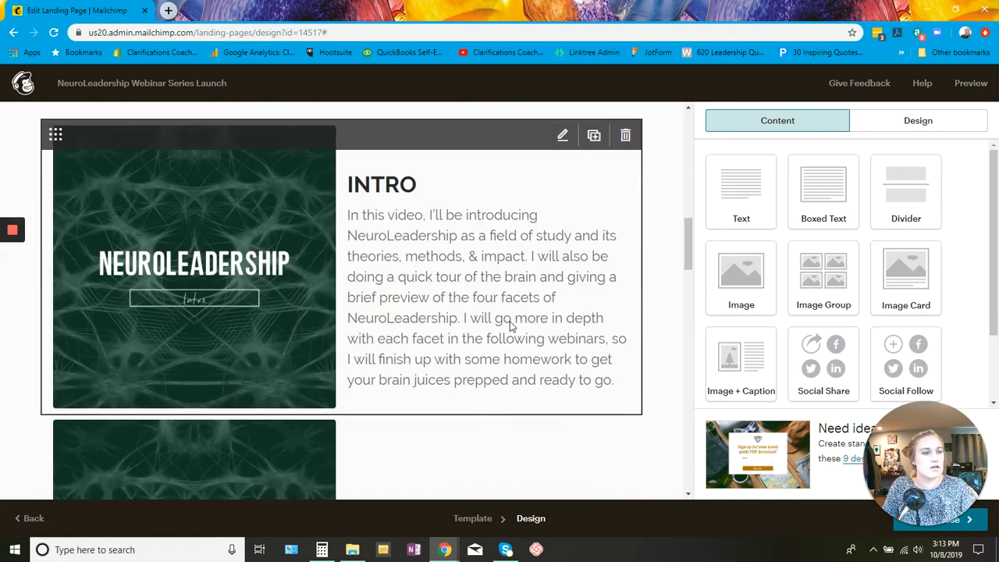
click(535, 316)
click(743, 316)
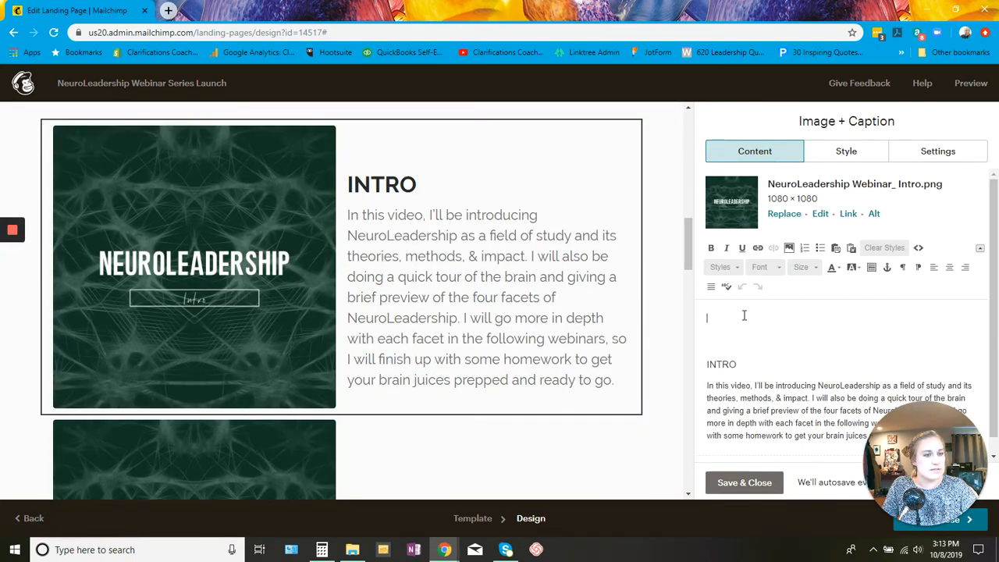
key(Delete)
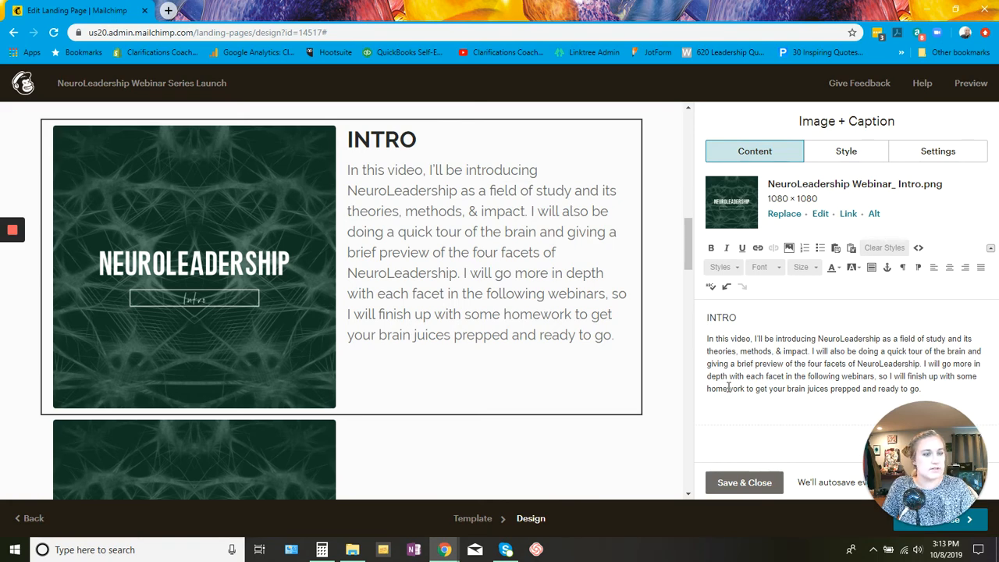
click(748, 480)
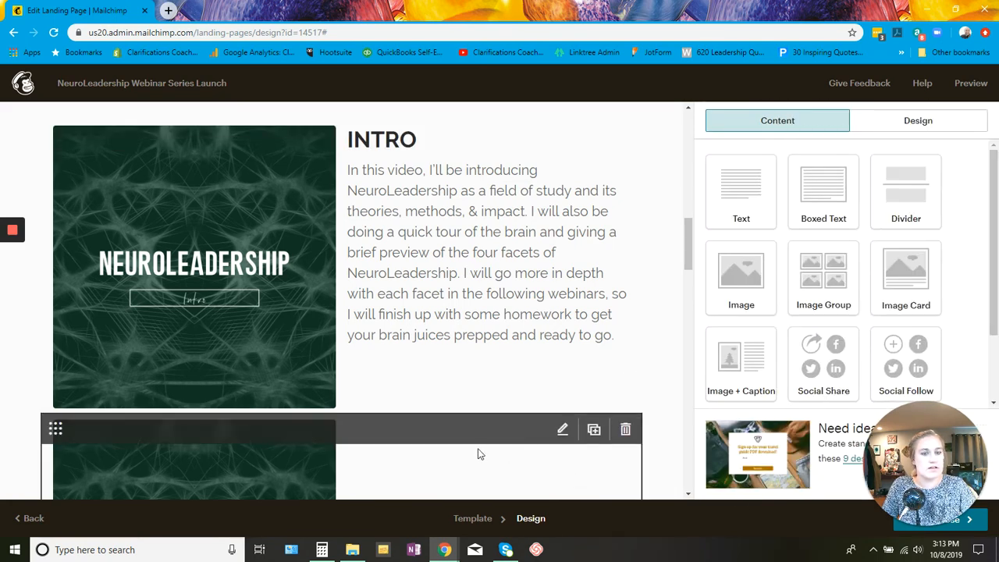
click(483, 446)
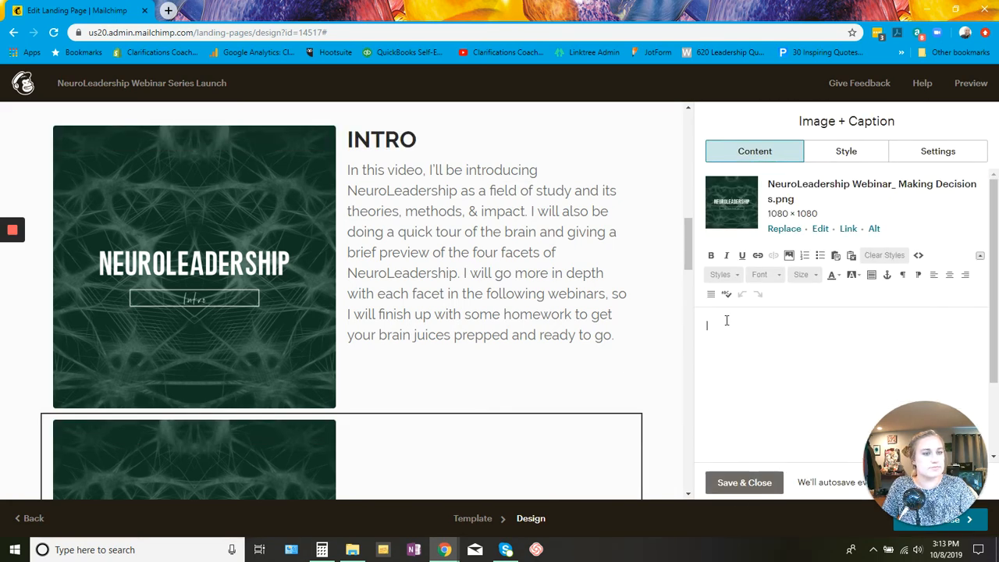
key(Delete)
key(Delete)
key(Delete)
key(Delete)
key(Delete)
key(Delete)
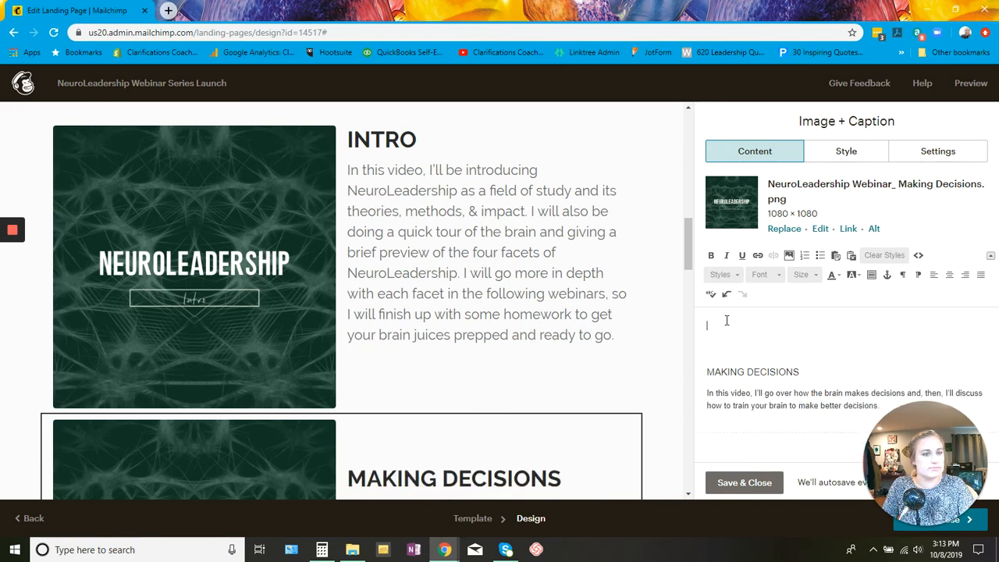
click(734, 484)
Remove the blank lines above the SELF REGULATION heading and save the block.
scroll(631, 393, down, 5)
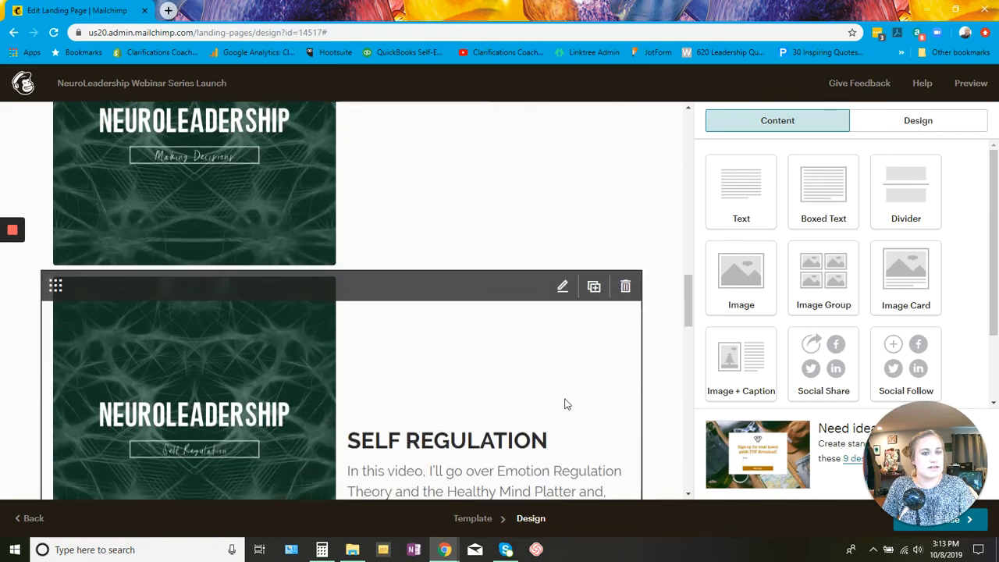
click(337, 373)
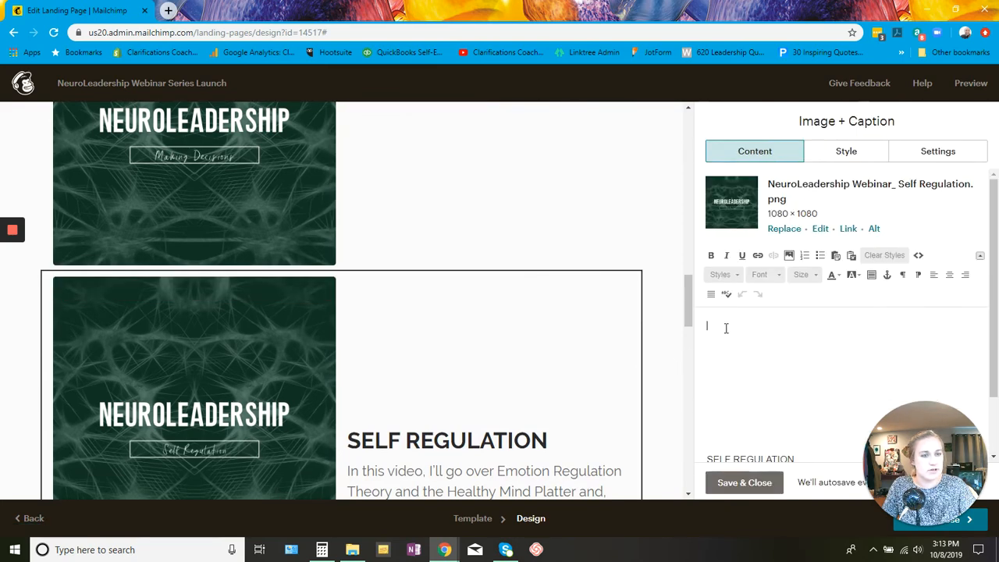
key(Delete)
key(Delete)
key(Delete)
key(Delete)
key(Delete)
key(Delete)
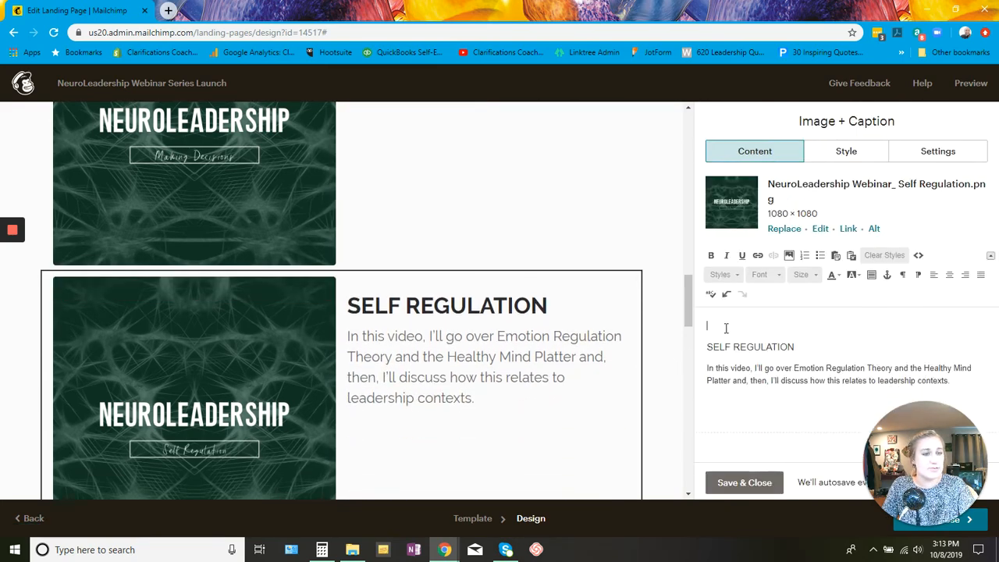
key(Delete)
key(Delete)
text(S)
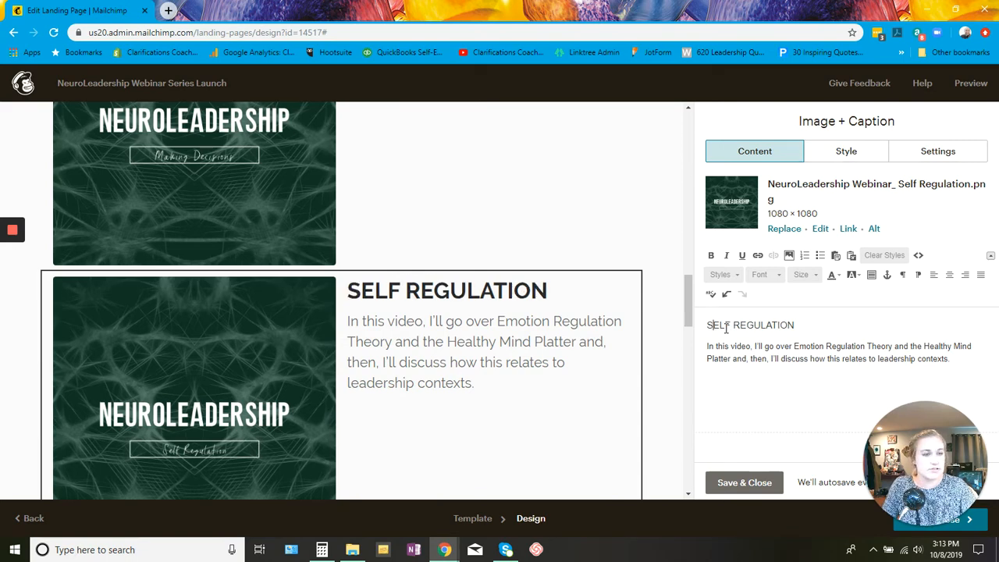
click(744, 482)
Remove the blank lines above COLLABORATING WITH OTHERS and FACILITATING CHANGE and save both blocks.
scroll(575, 401, down, 5)
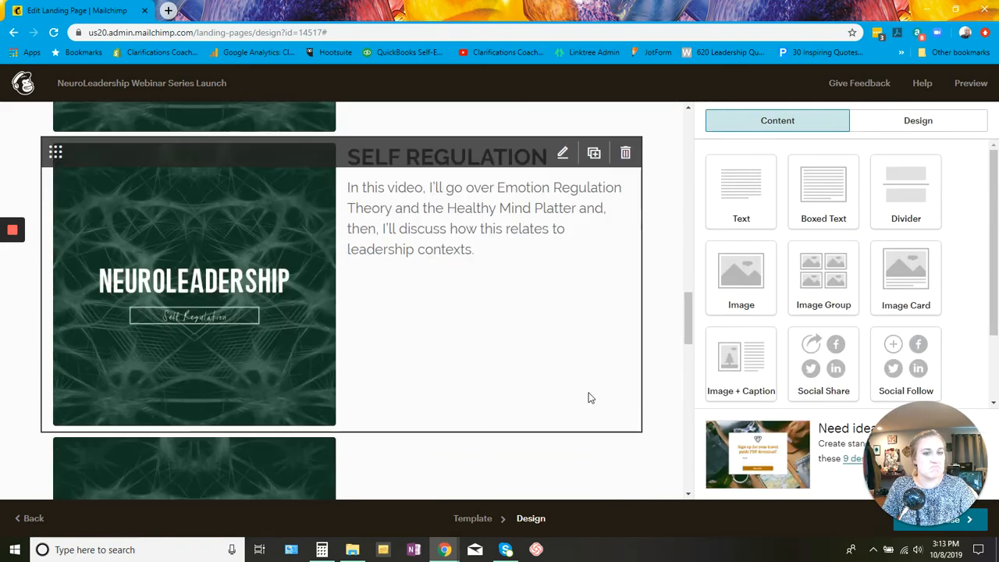
click(534, 292)
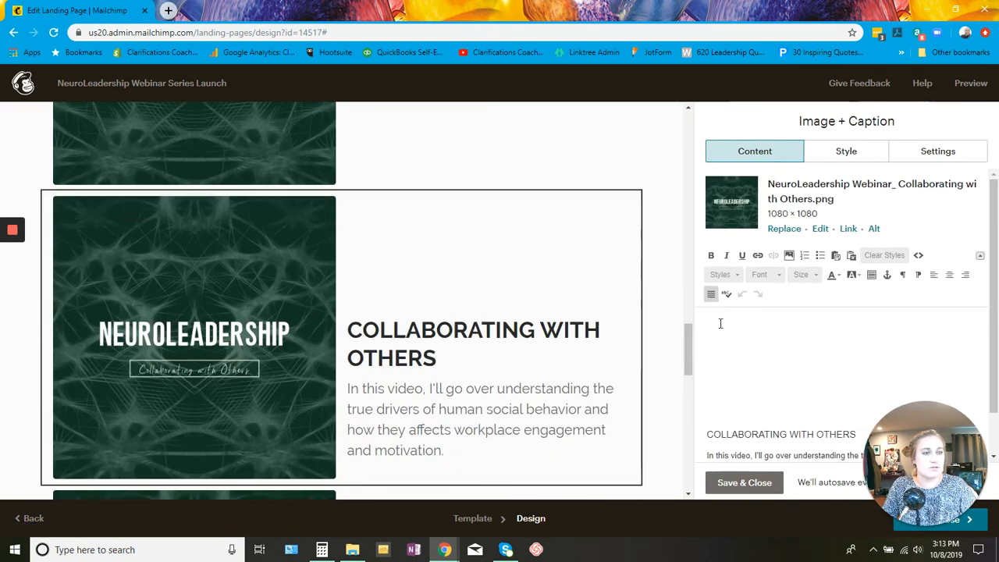
key(Delete)
key(Delete)
key(Delete)
key(Delete)
key(Delete)
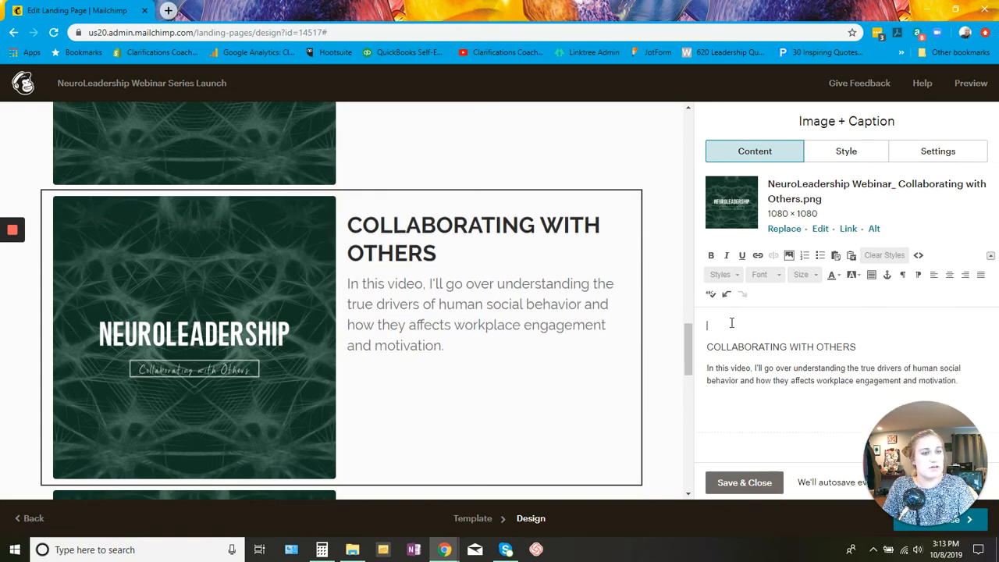
click(753, 480)
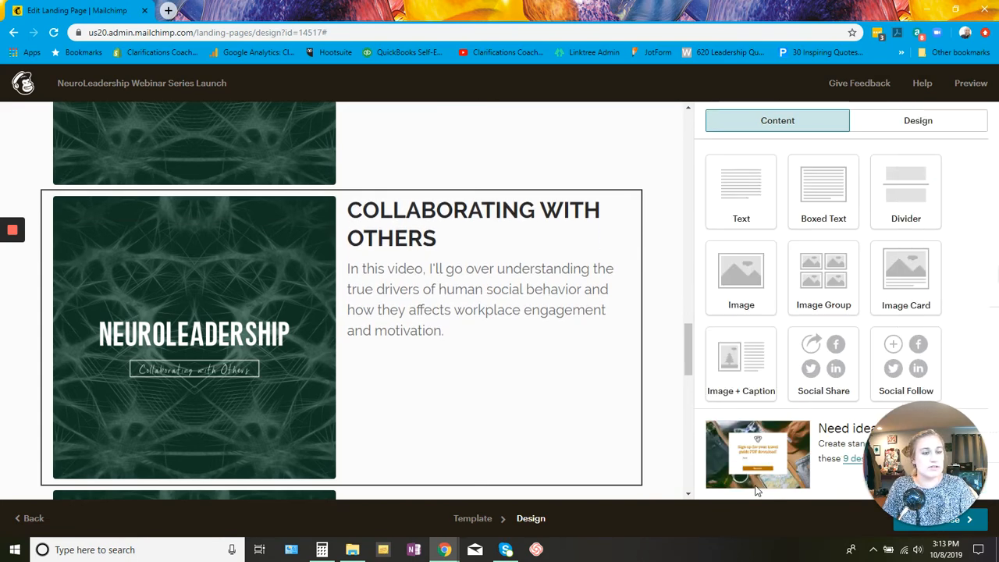
scroll(624, 404, down, 4)
click(593, 342)
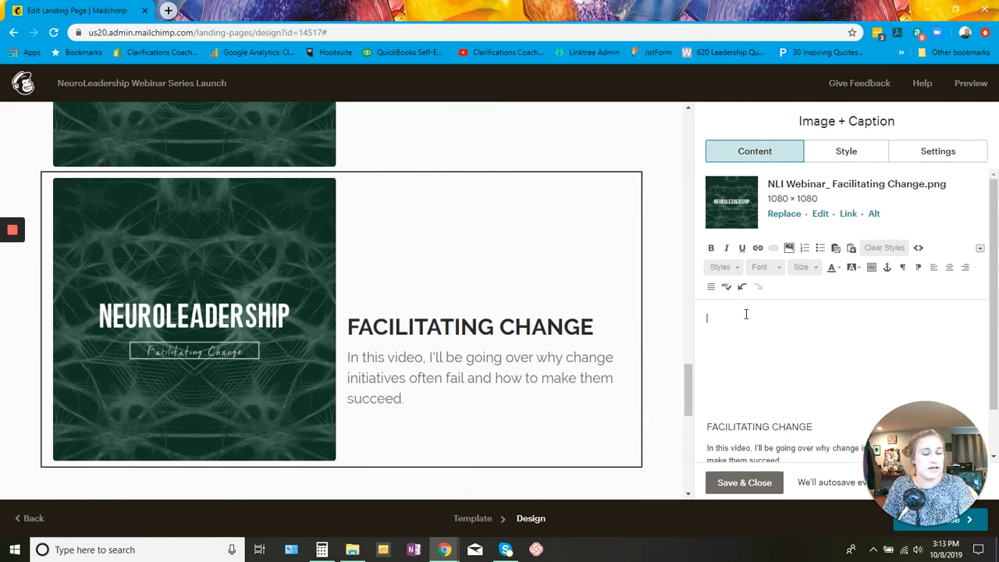
key(Delete)
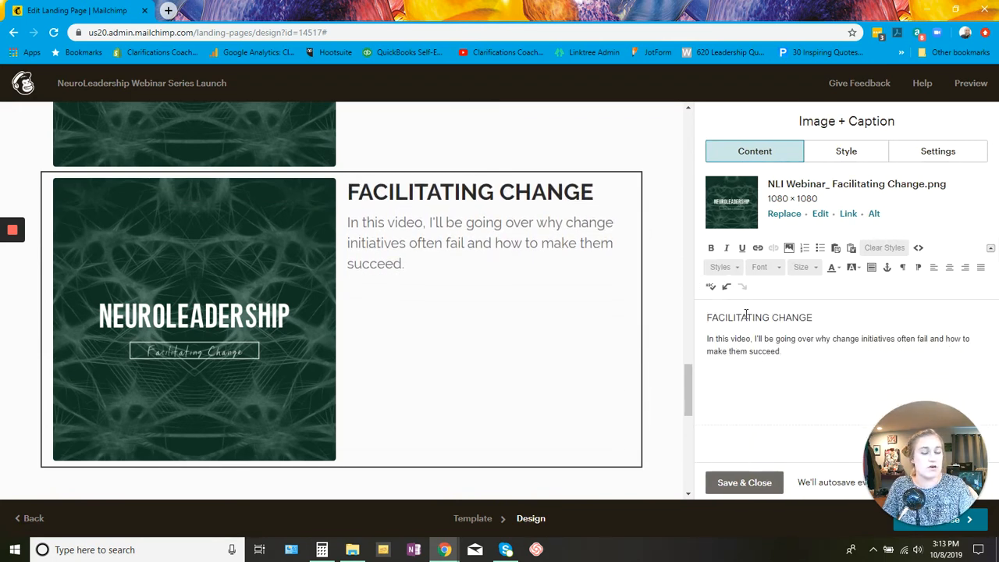
click(756, 481)
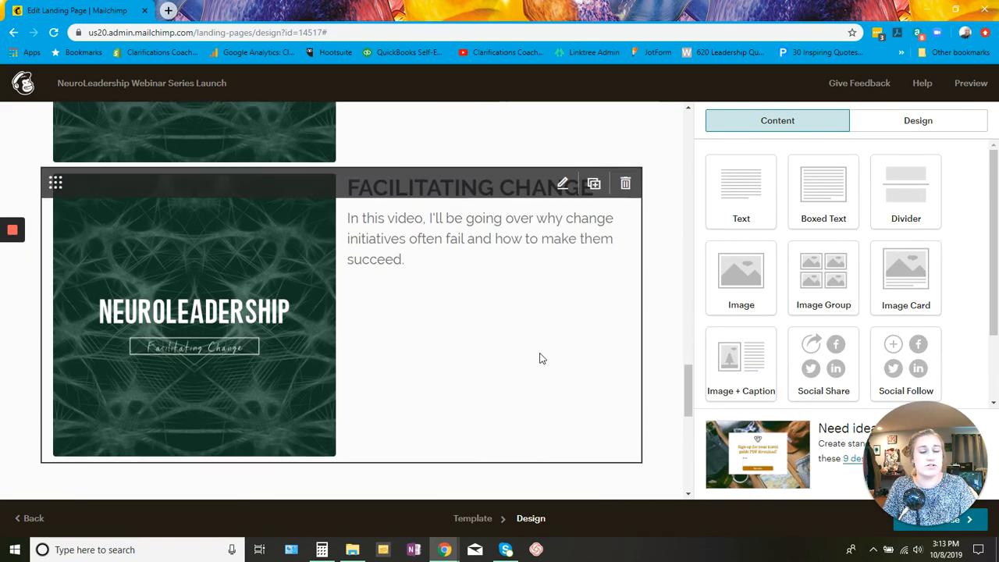
Open the sign-up form block and look through its styling options.
scroll(539, 356, down, 5)
scroll(544, 363, down, 2)
scroll(562, 371, up, 4)
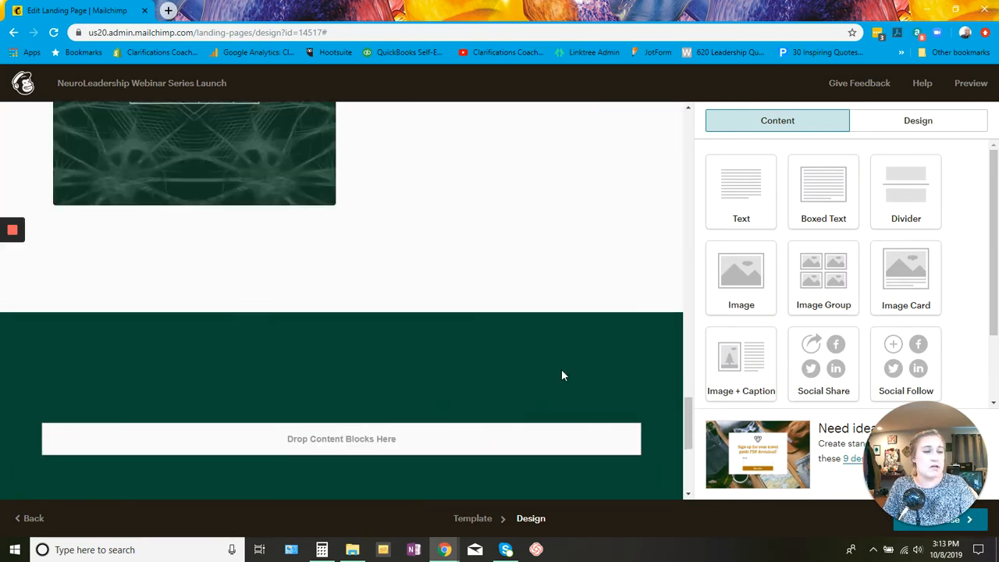
scroll(562, 376, up, 4)
scroll(562, 376, up, 8)
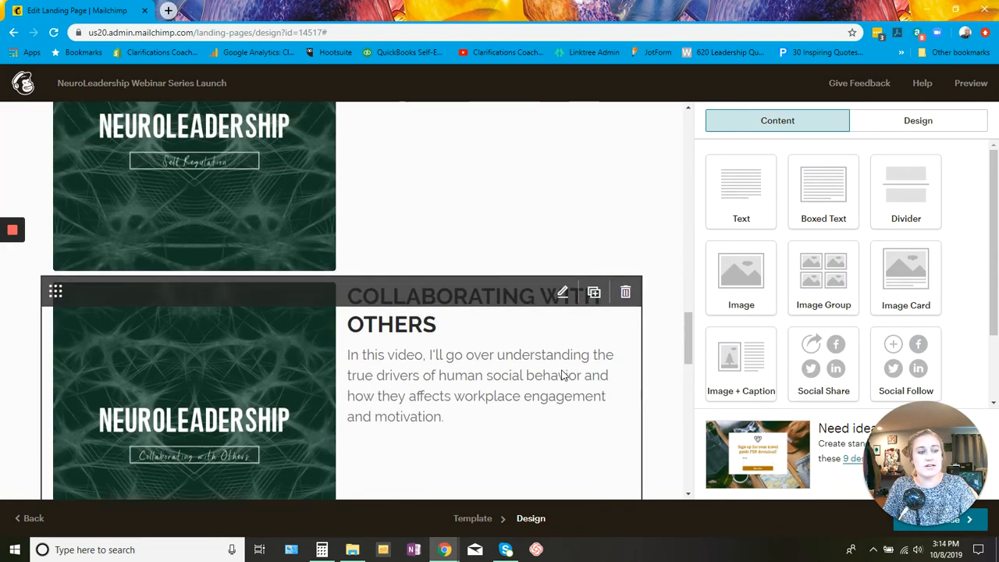
scroll(562, 374, up, 10)
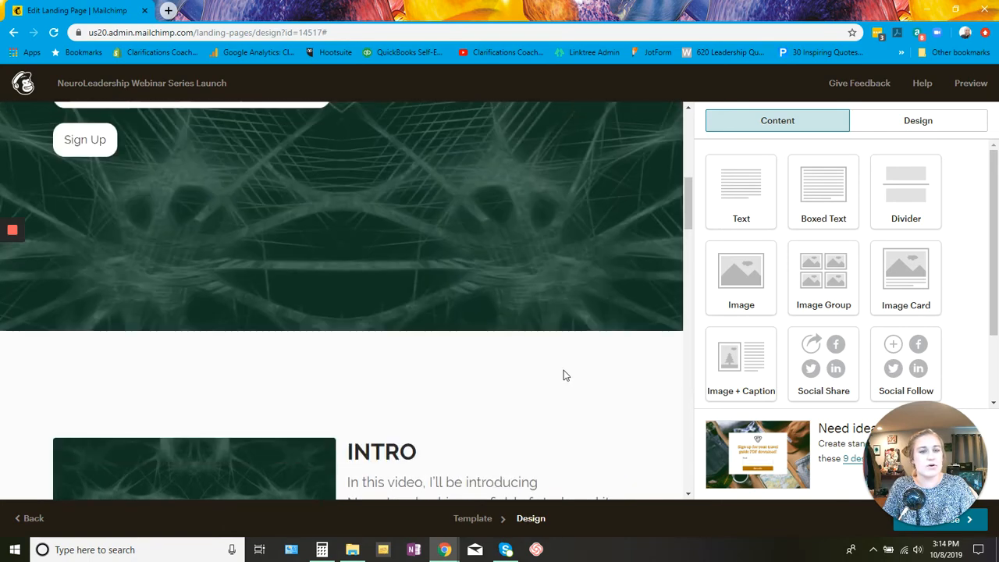
scroll(563, 365, down, 3)
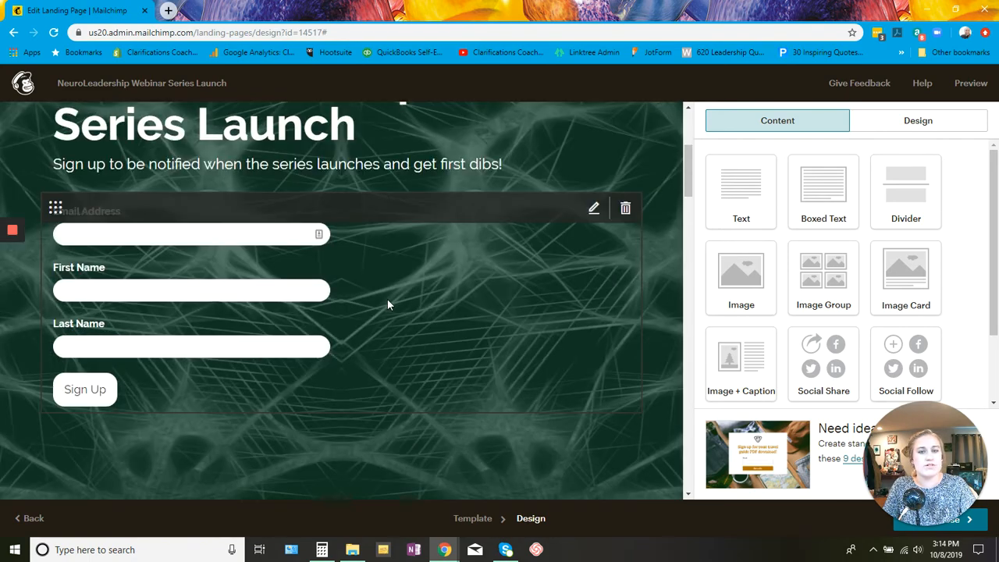
click(396, 298)
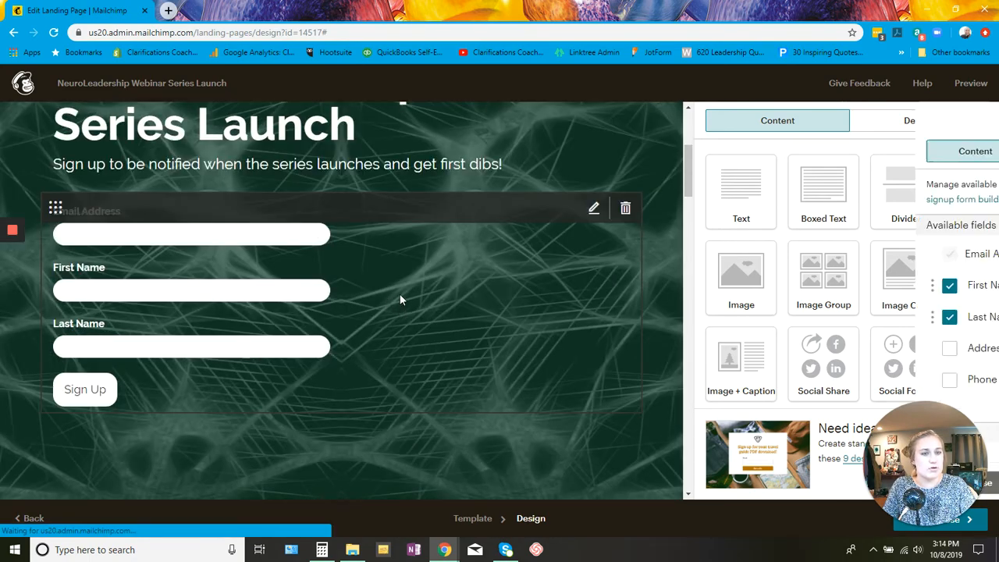
scroll(832, 283, down, 3)
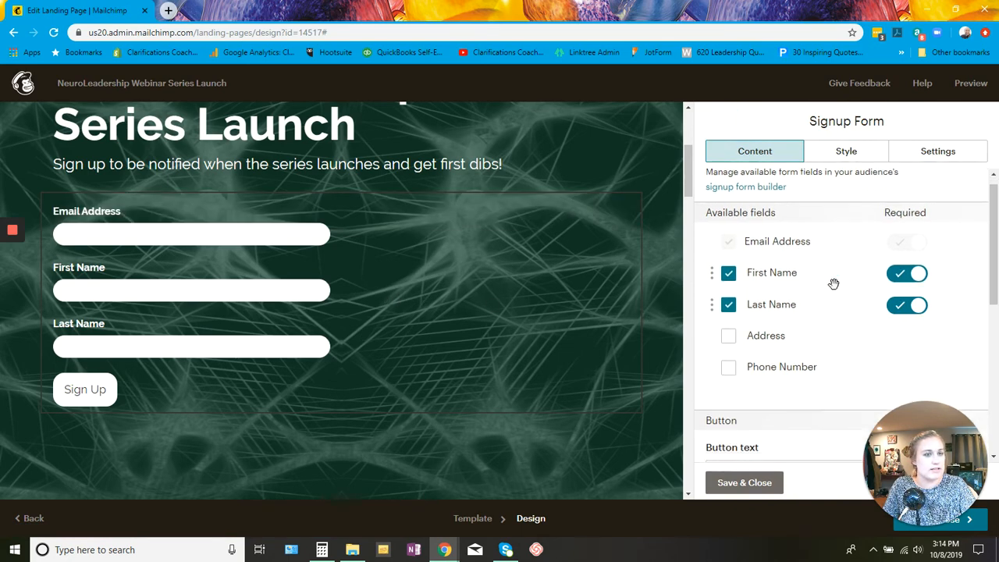
scroll(841, 282, down, 2)
scroll(847, 235, up, 2)
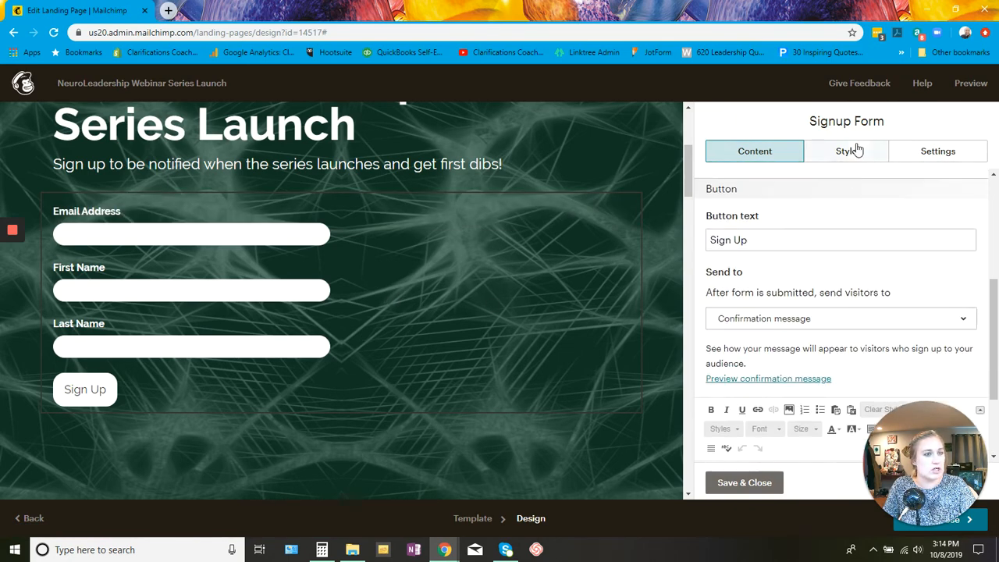
click(857, 156)
scroll(861, 261, down, 3)
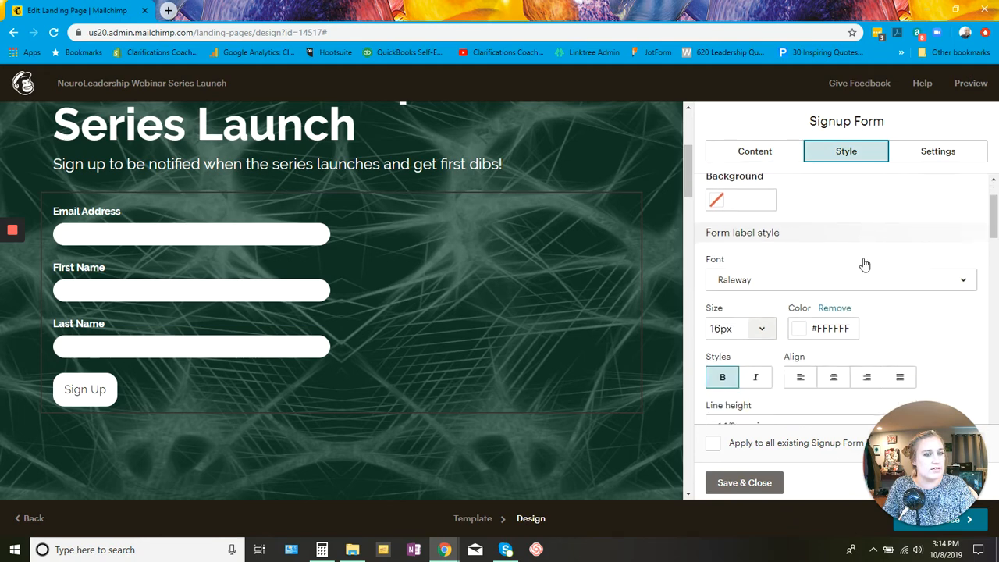
scroll(879, 249, down, 3)
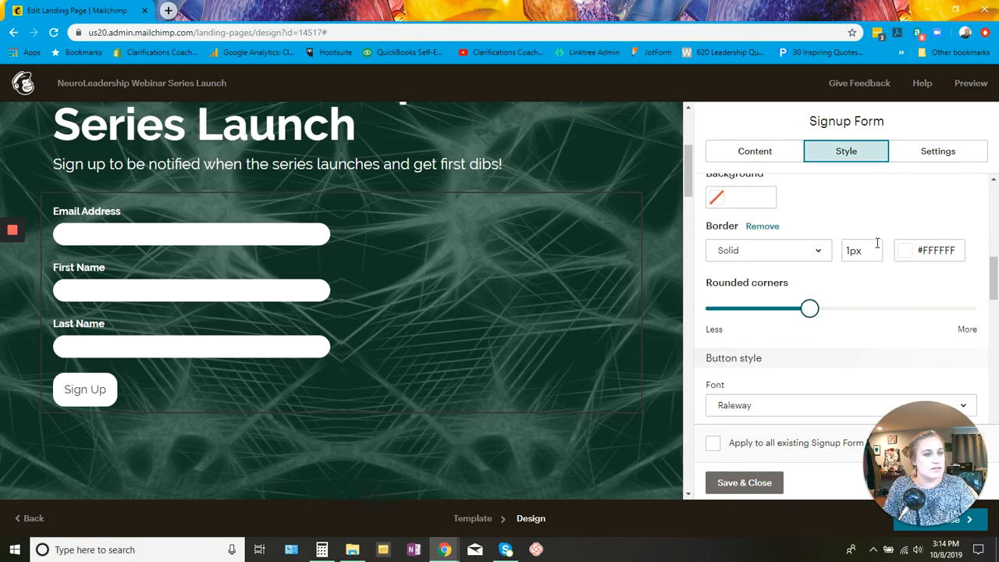
scroll(877, 243, up, 3)
scroll(877, 243, down, 5)
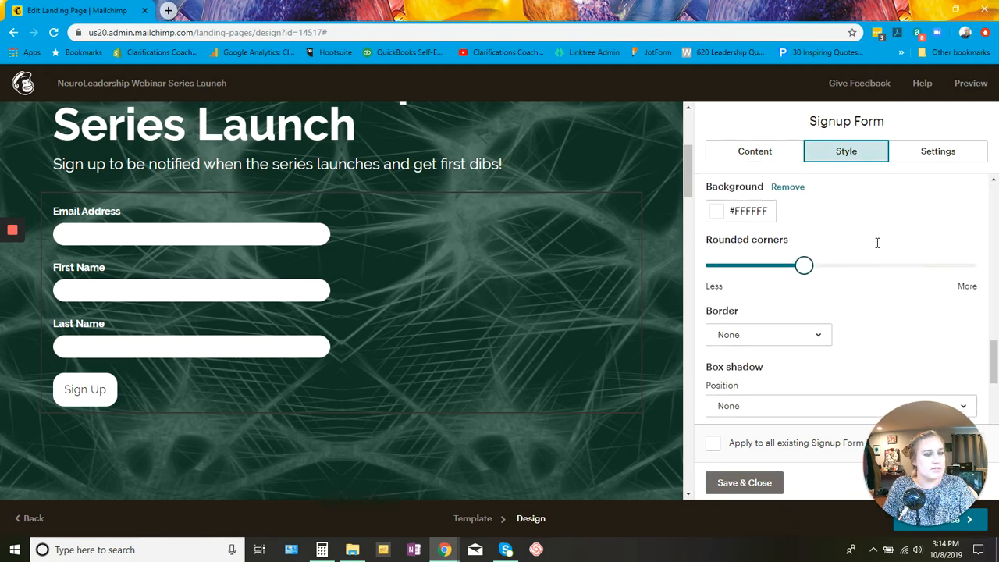
scroll(877, 243, down, 3)
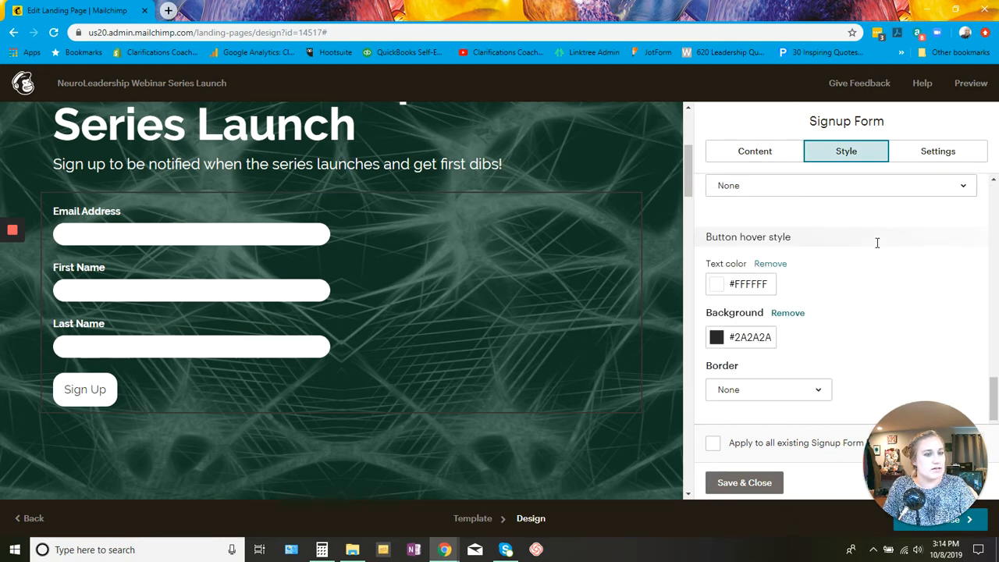
Set the sign-up form width to 75% in its settings and save the form.
click(926, 161)
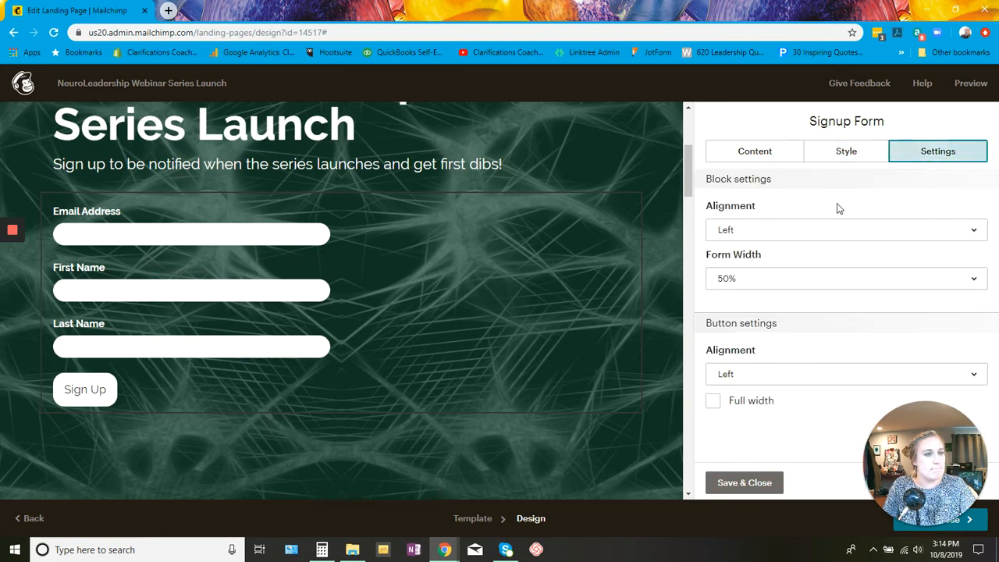
click(763, 278)
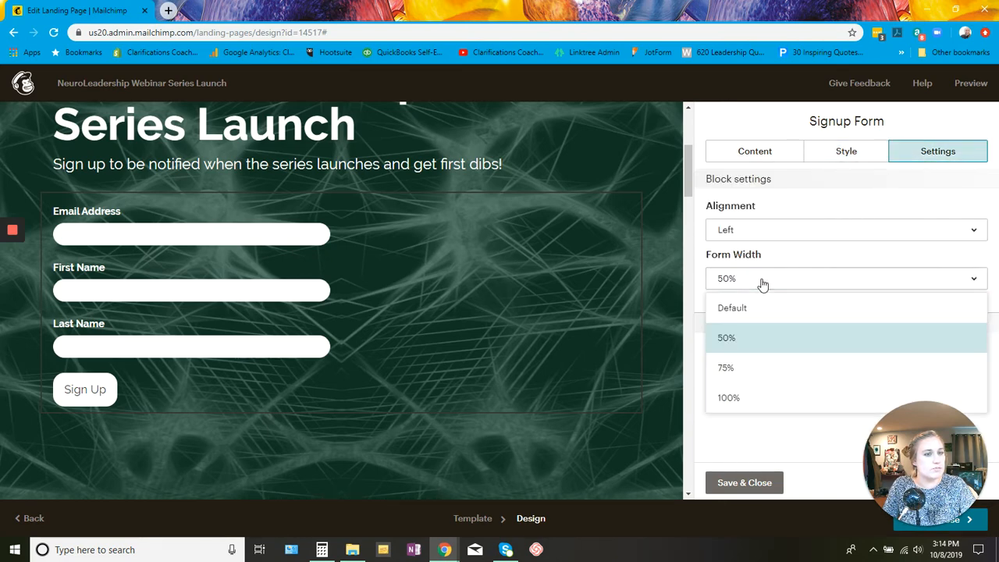
click(757, 367)
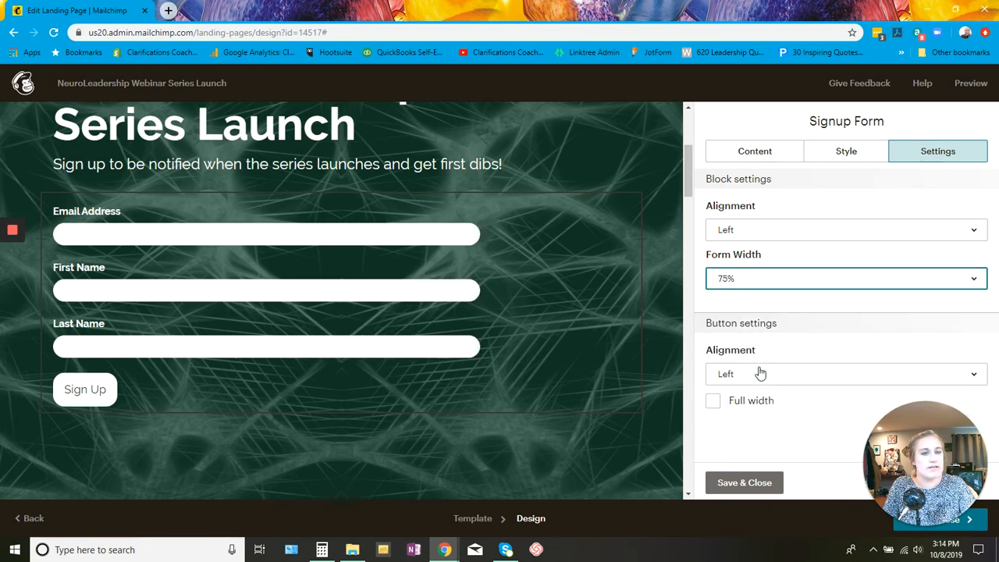
click(744, 482)
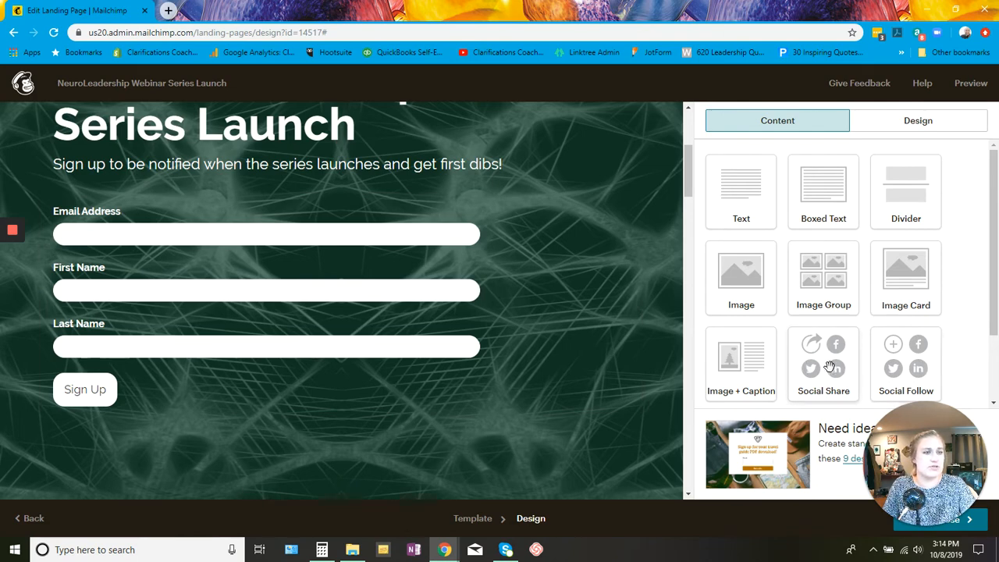
Drag a Social Share block into the dark green footer's drop zone below the webinar videos.
scroll(571, 329, down, 10)
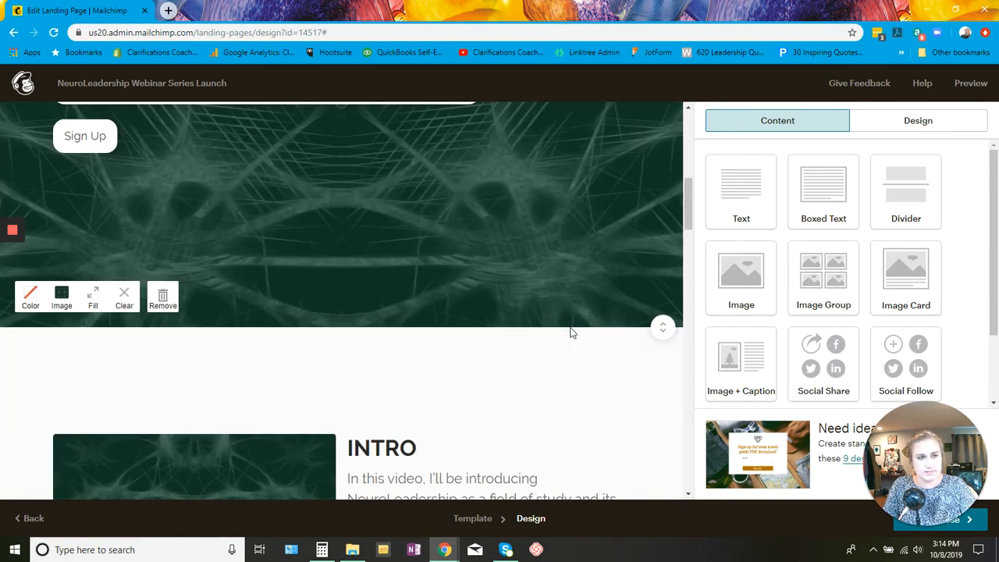
scroll(571, 333, down, 2)
scroll(572, 332, up, 8)
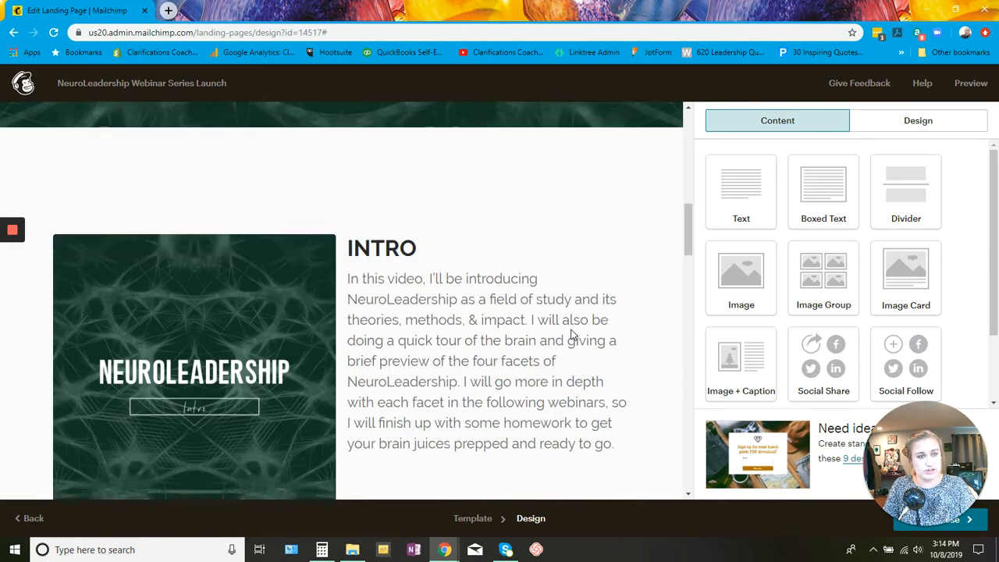
scroll(574, 343, up, 1)
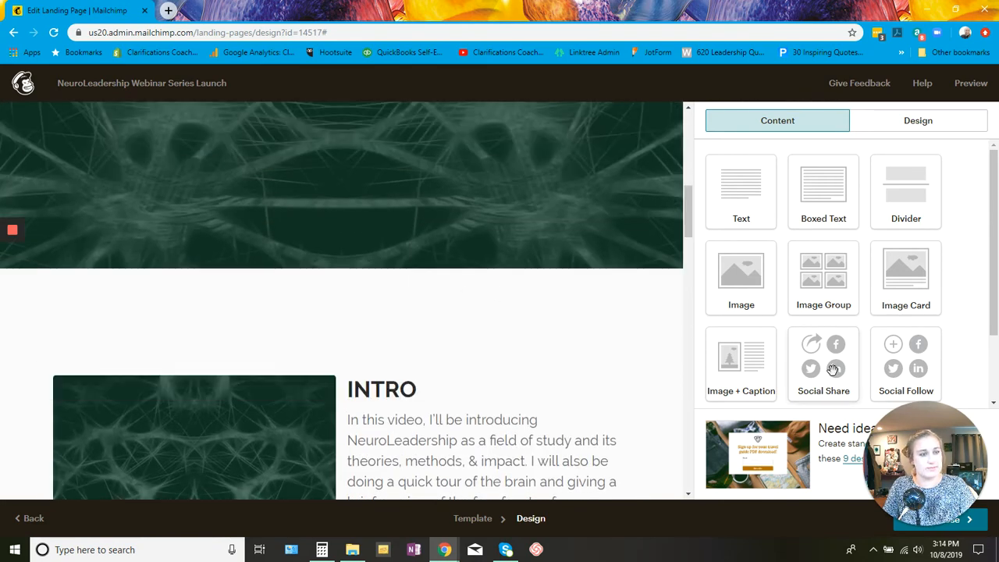
drag(831, 369, 412, 236)
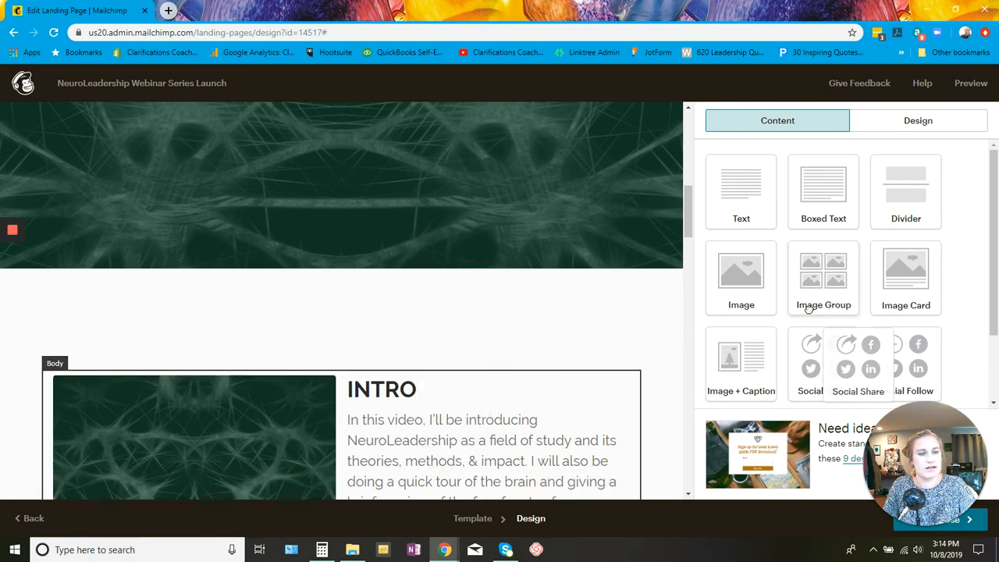
scroll(485, 272, up, 4)
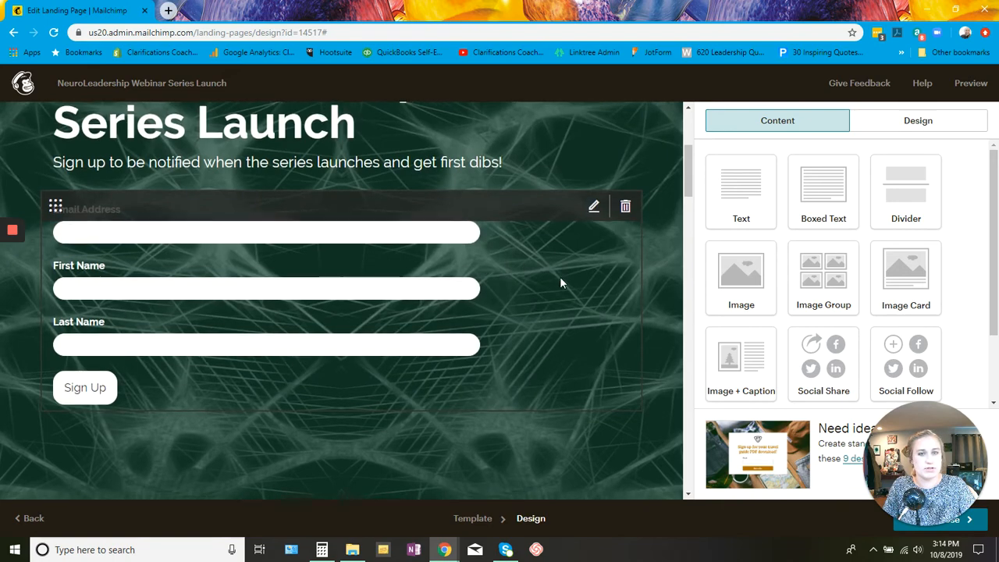
scroll(559, 276, down, 7)
scroll(581, 266, up, 3)
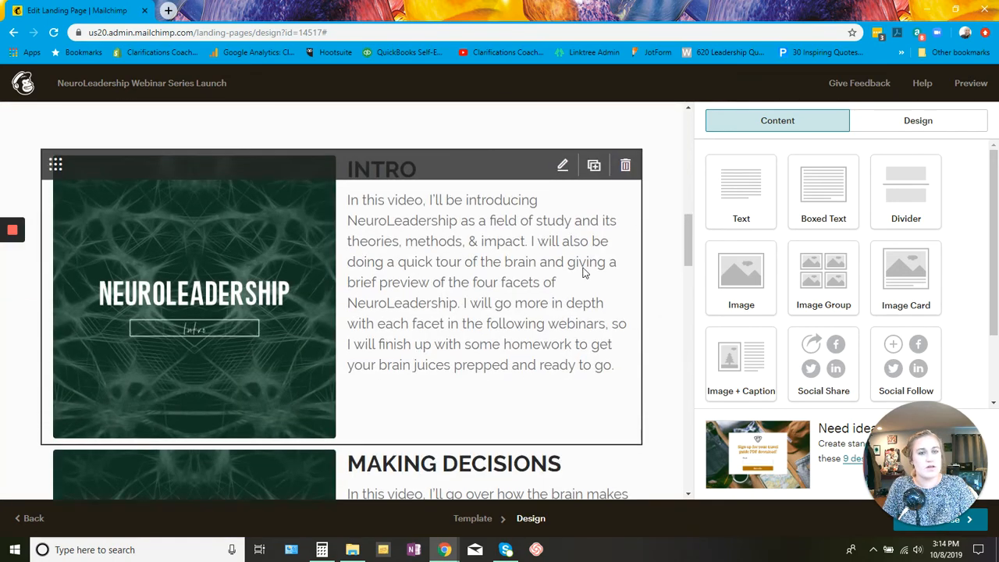
scroll(609, 307, down, 15)
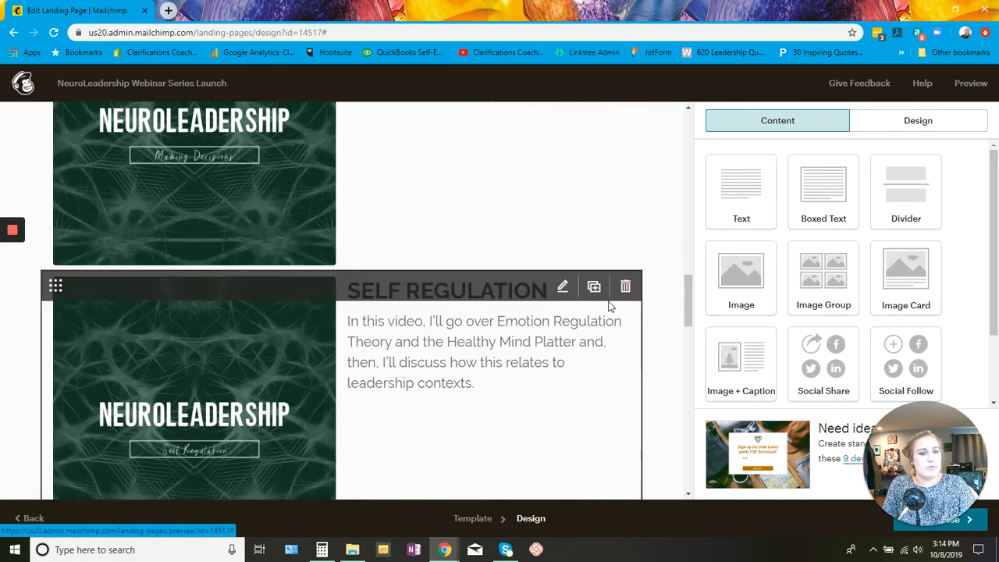
scroll(609, 306, down, 1)
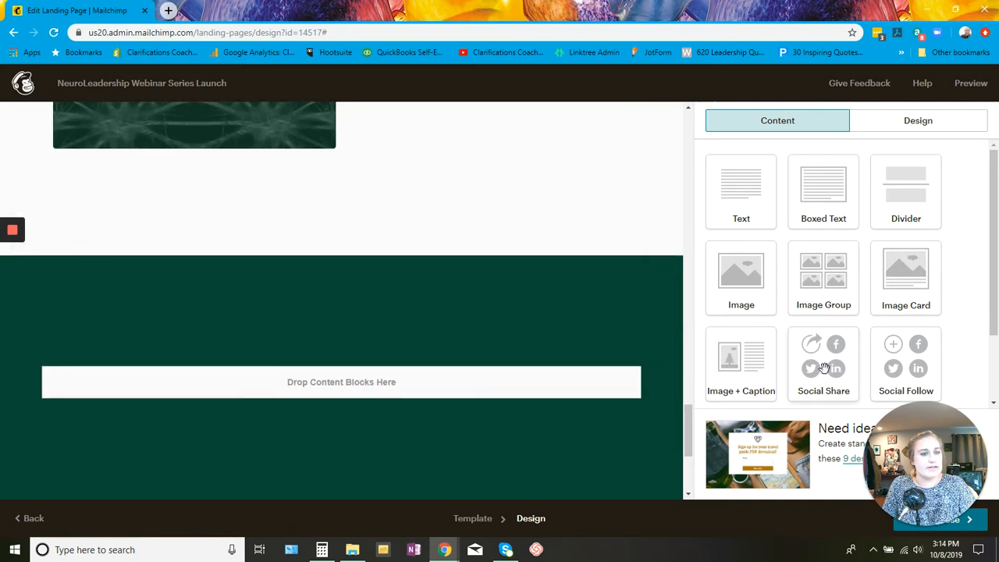
drag(823, 363, 529, 363)
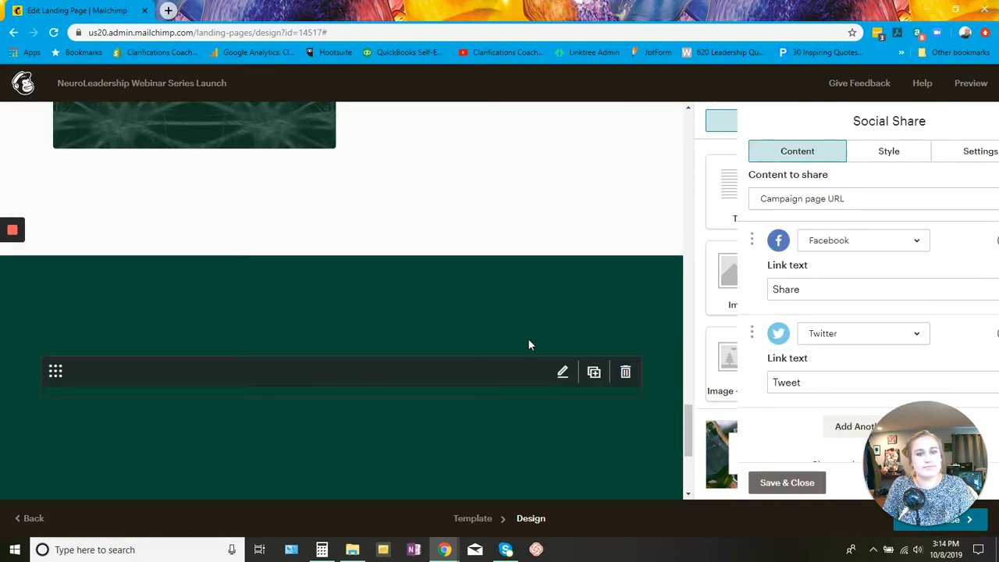
Choose the outlined white icon style for the Share and Tweet links.
click(849, 154)
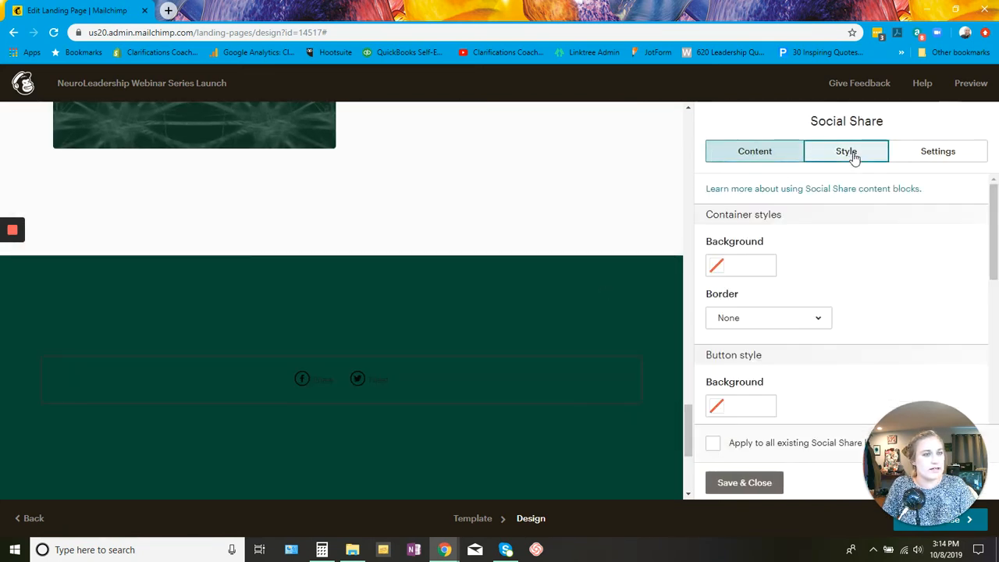
scroll(866, 309, down, 4)
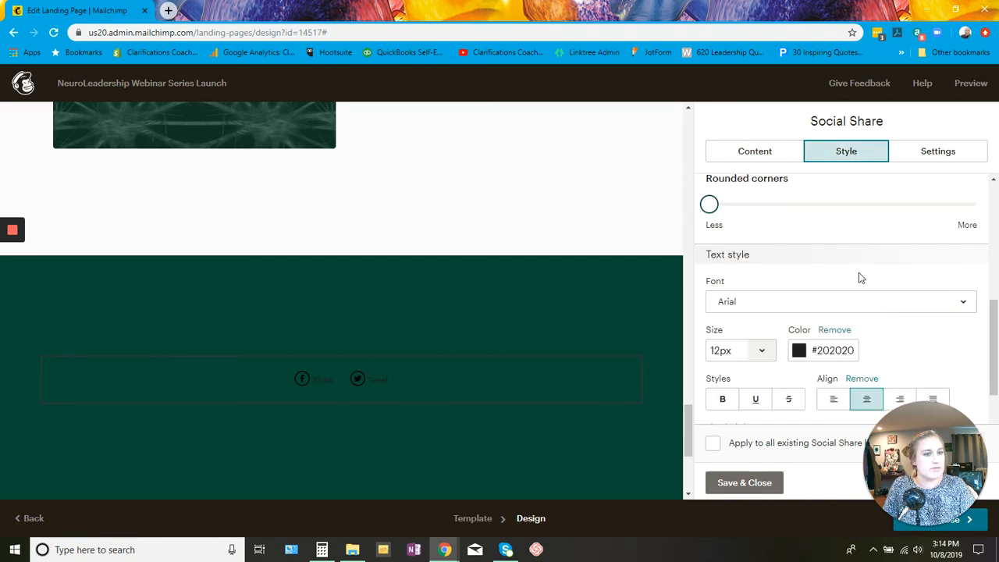
scroll(862, 273, down, 1)
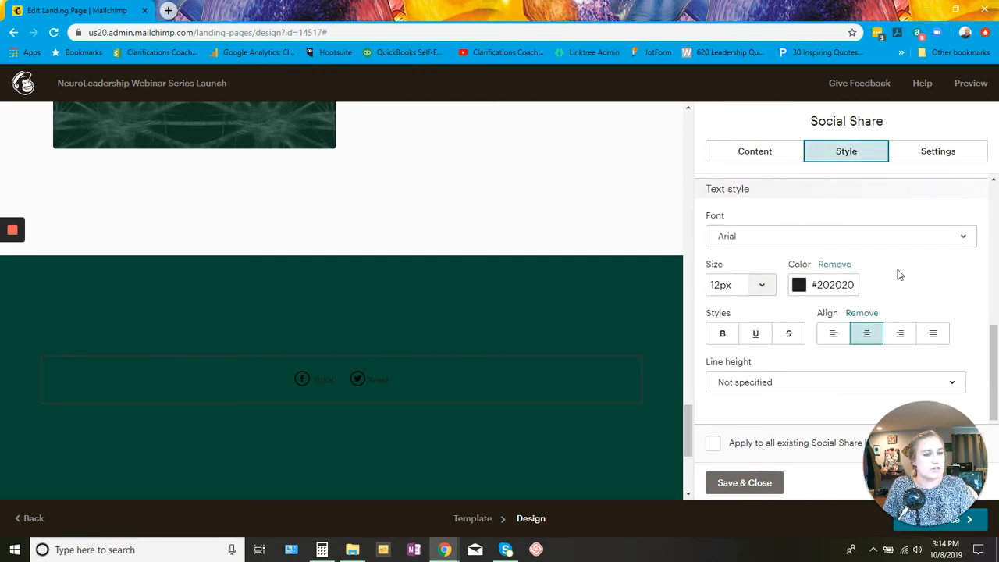
click(940, 156)
scroll(850, 251, down, 1)
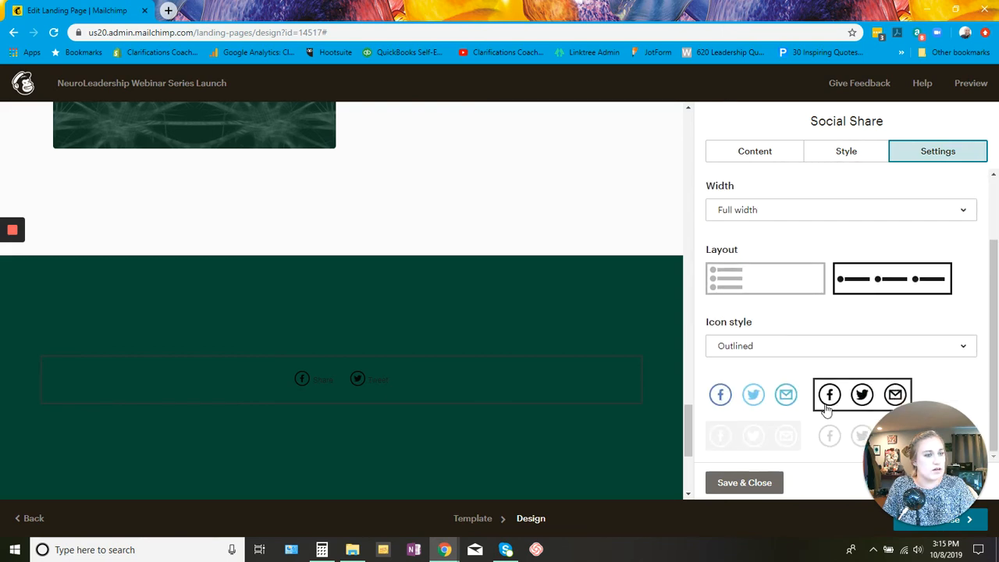
click(771, 449)
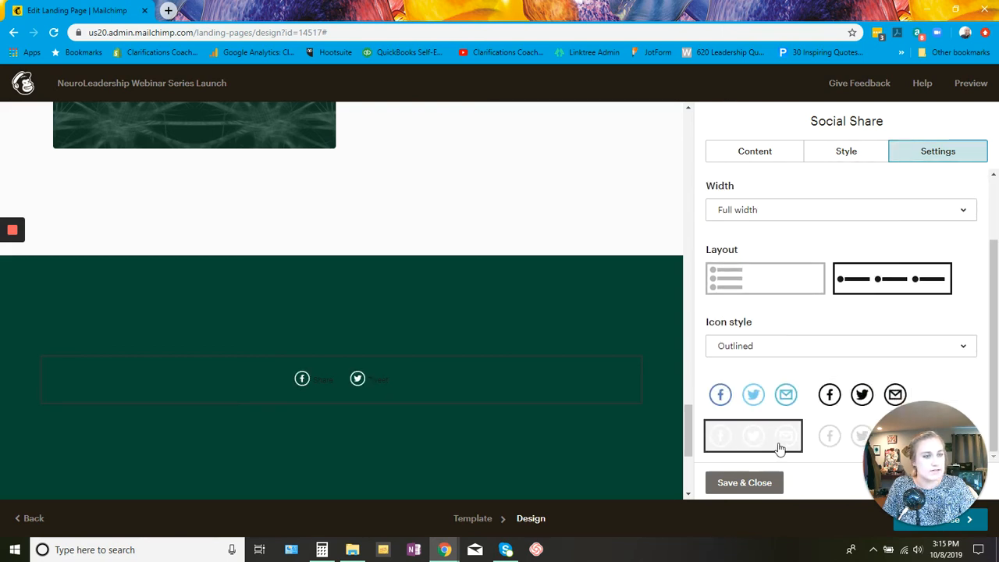
Set the share link text colour to white (#ffffff).
click(823, 153)
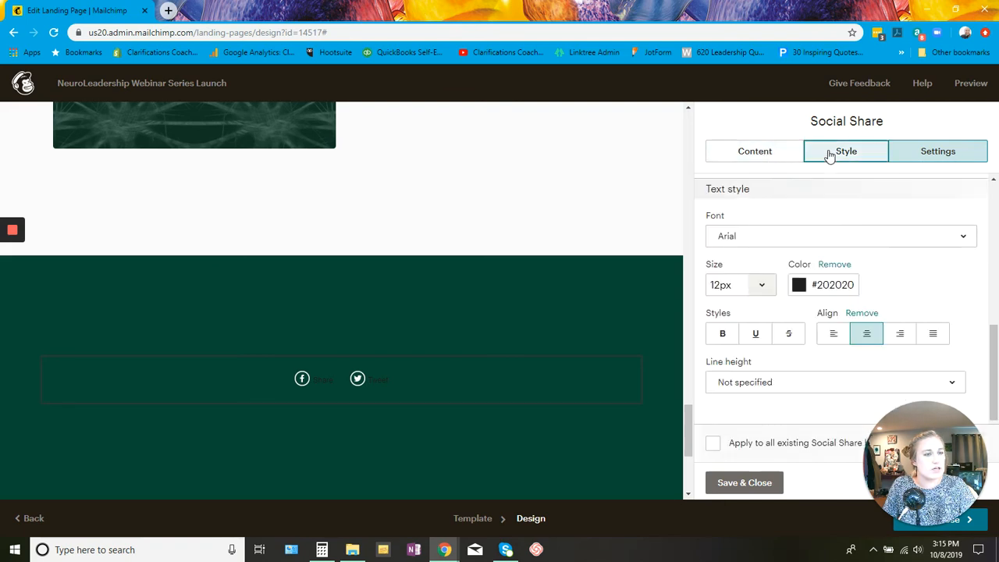
click(831, 284)
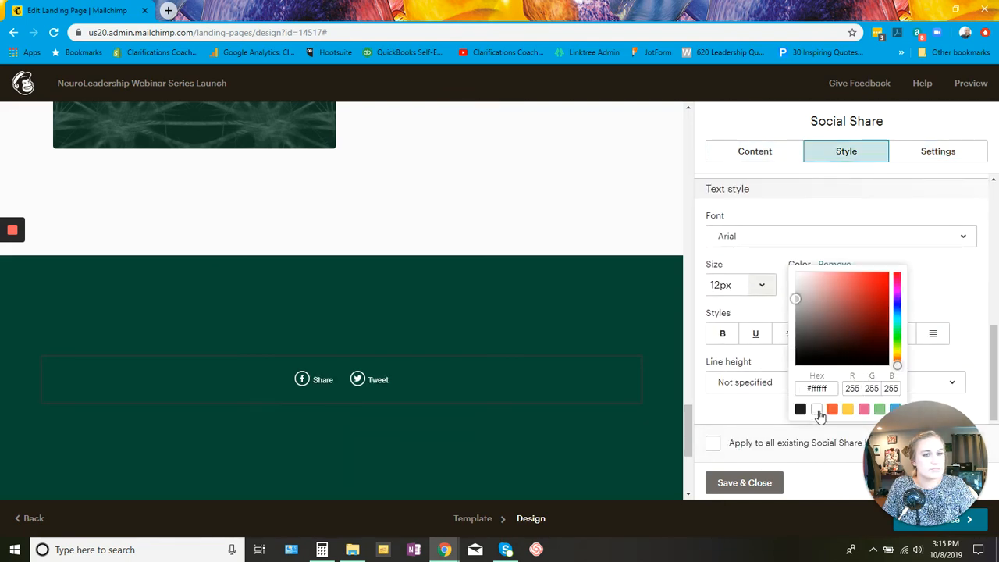
click(949, 290)
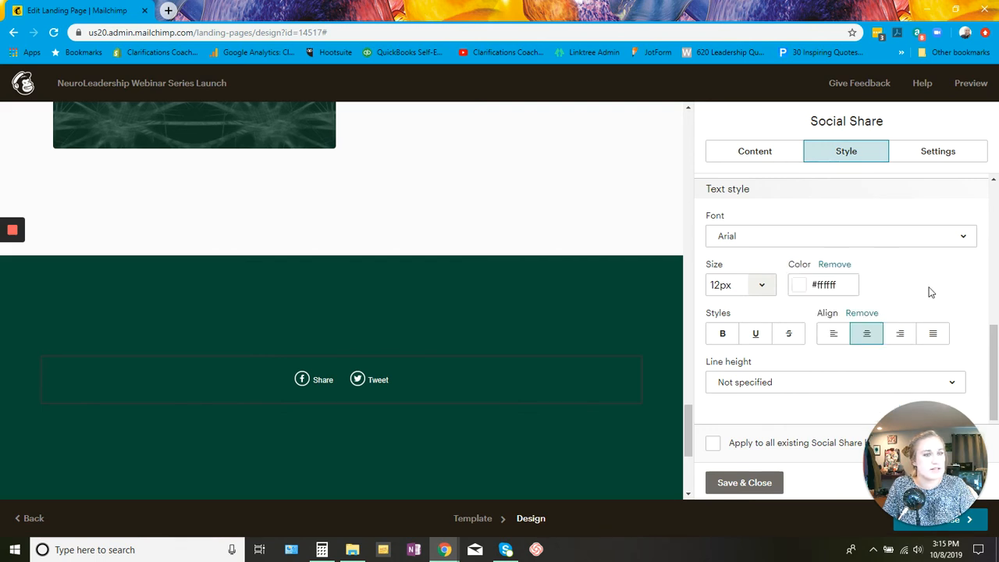
click(754, 151)
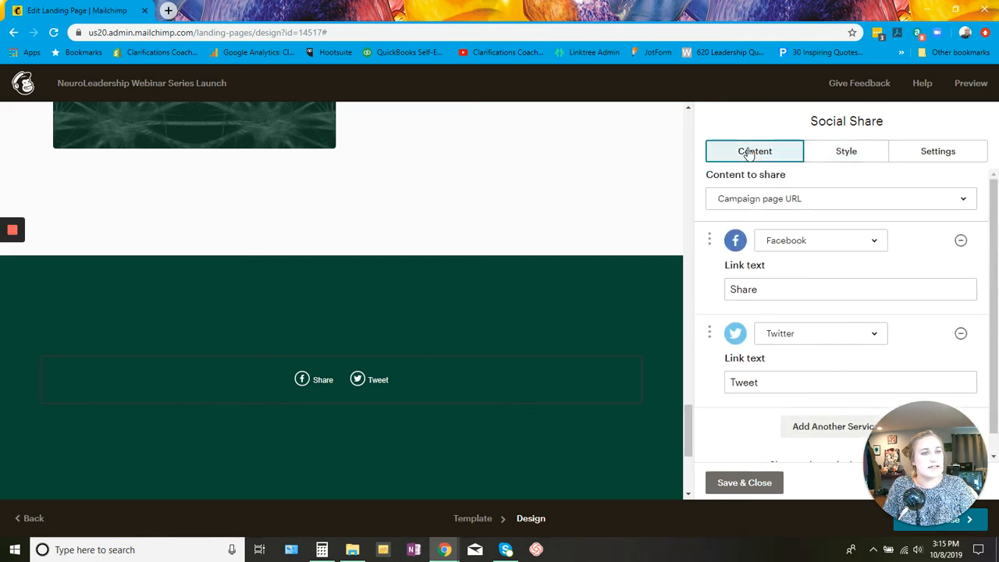
Keep sharing the campaign page URL and add a LinkedIn share service.
click(764, 199)
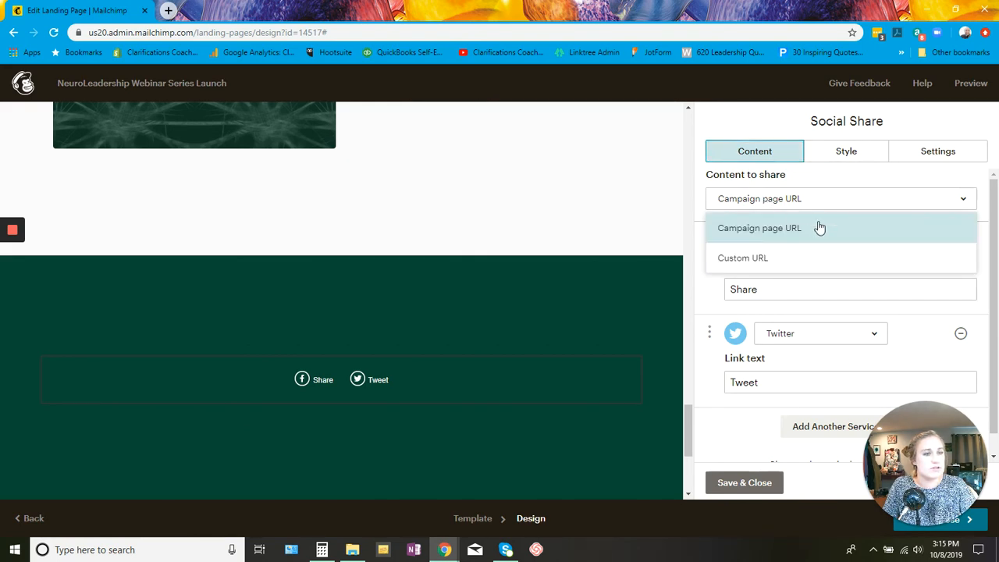
click(913, 333)
scroll(874, 359, down, 1)
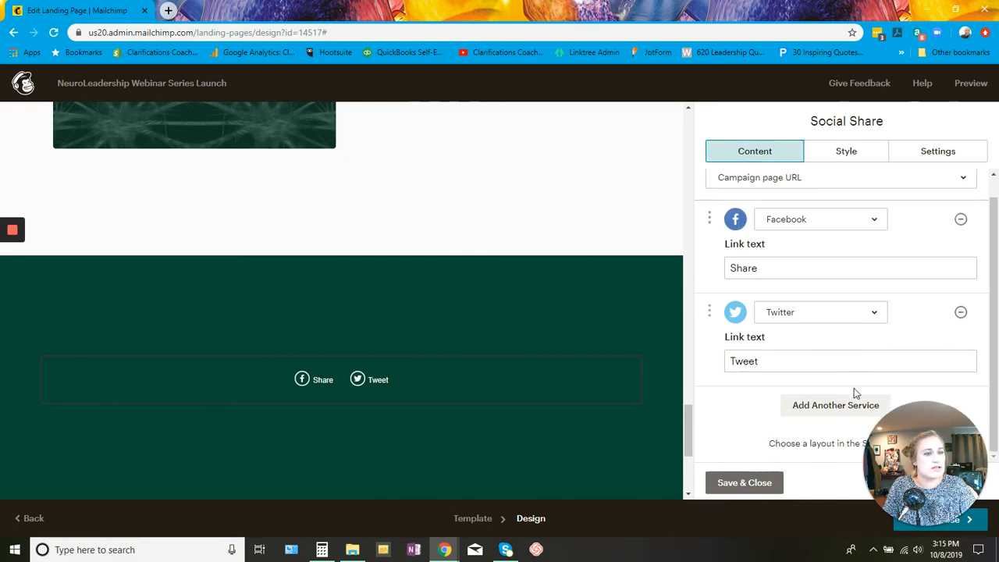
click(838, 412)
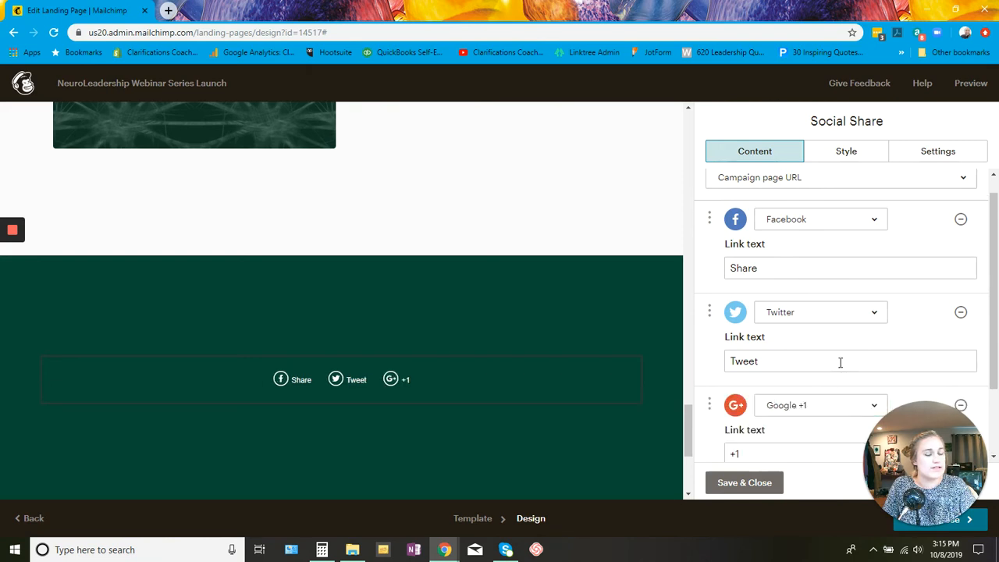
scroll(858, 344, down, 2)
click(875, 313)
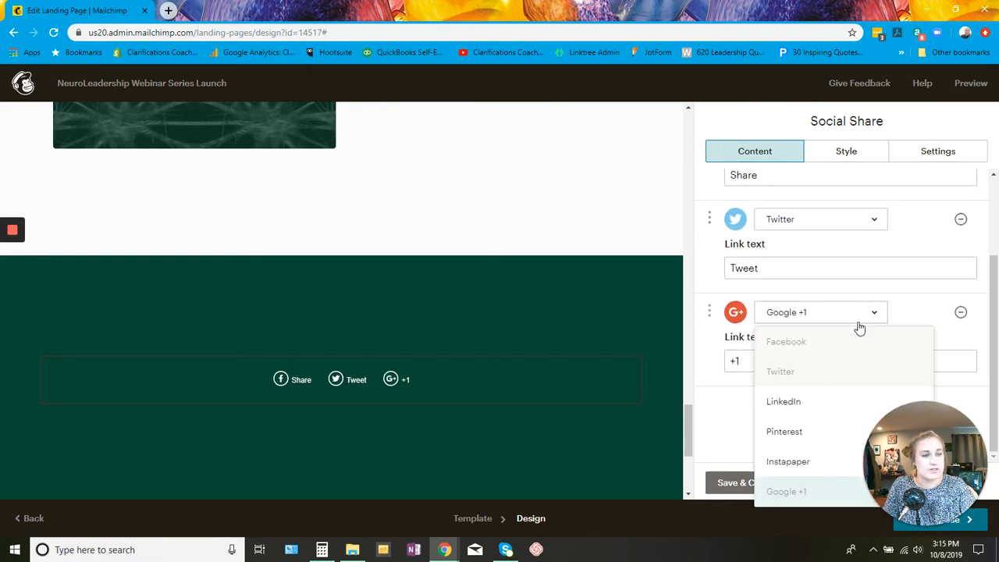
click(818, 405)
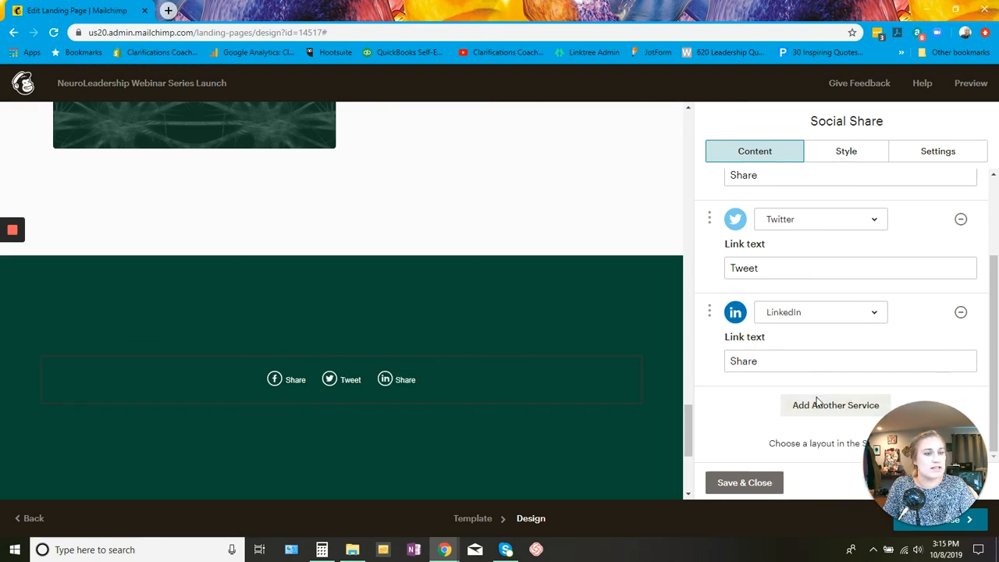
Remove the extra Google +1 service row, leaving Facebook, Twitter and LinkedIn.
click(817, 403)
scroll(811, 390, down, 1)
click(812, 344)
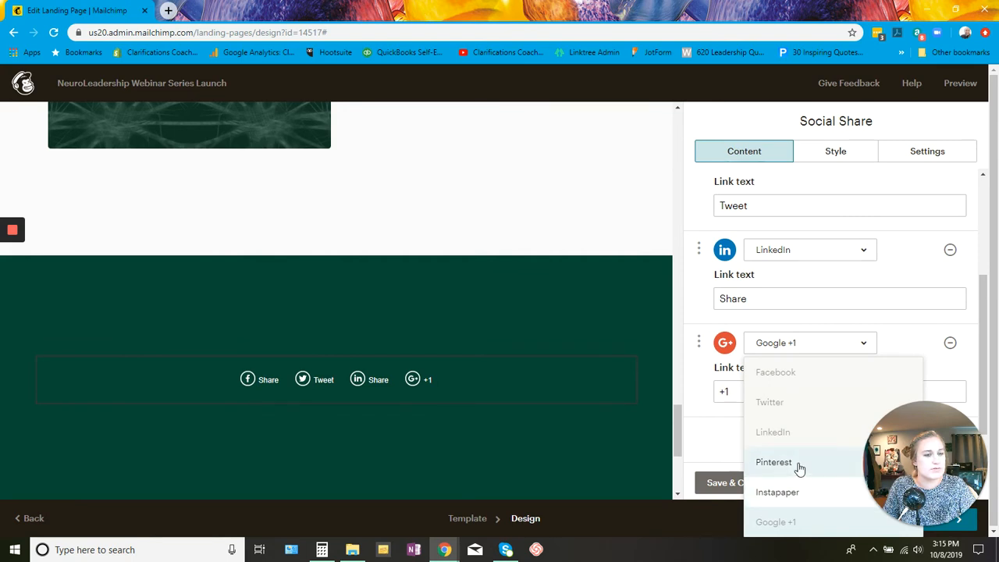
click(951, 344)
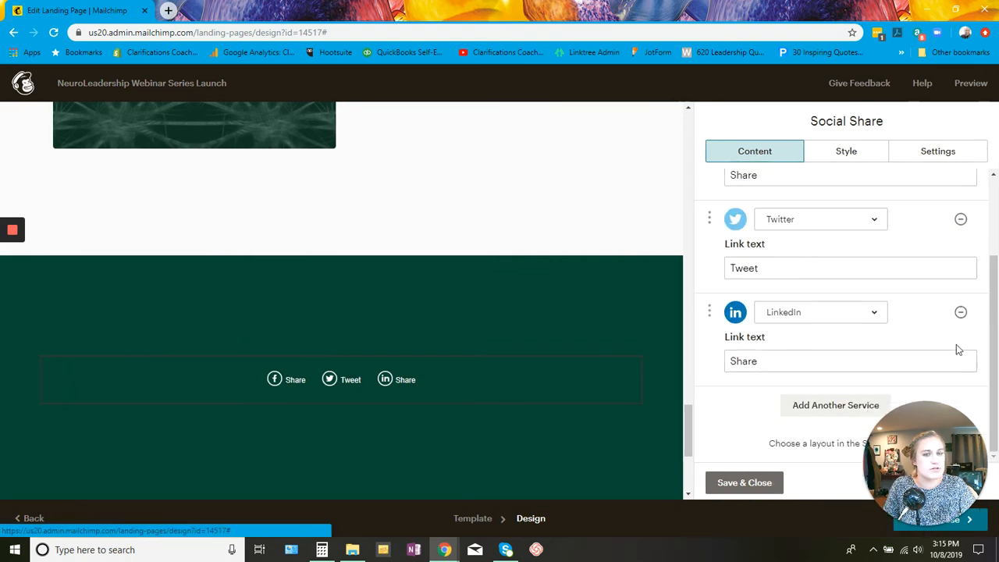
Save the social share block and preview the landing page.
click(744, 483)
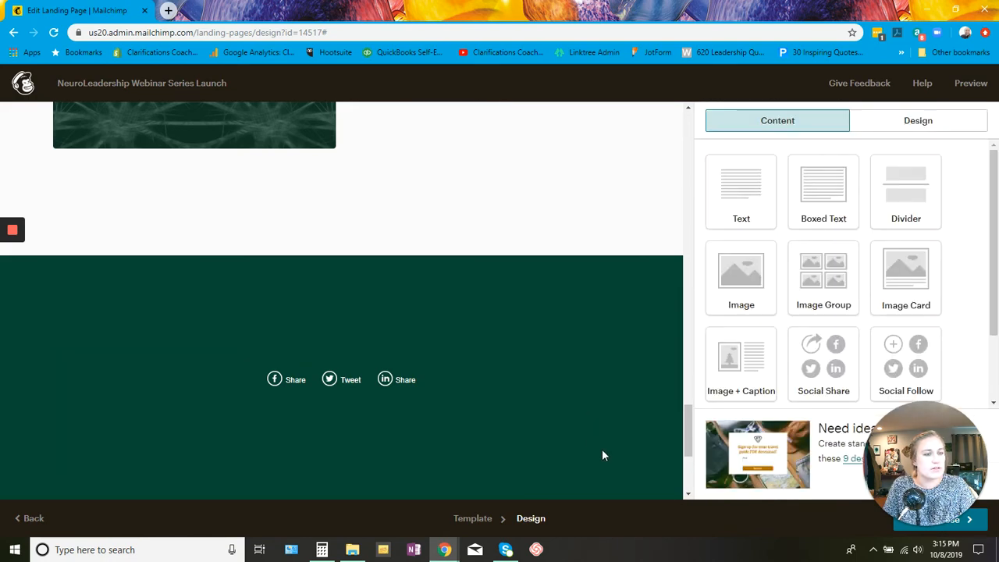
scroll(593, 433, up, 7)
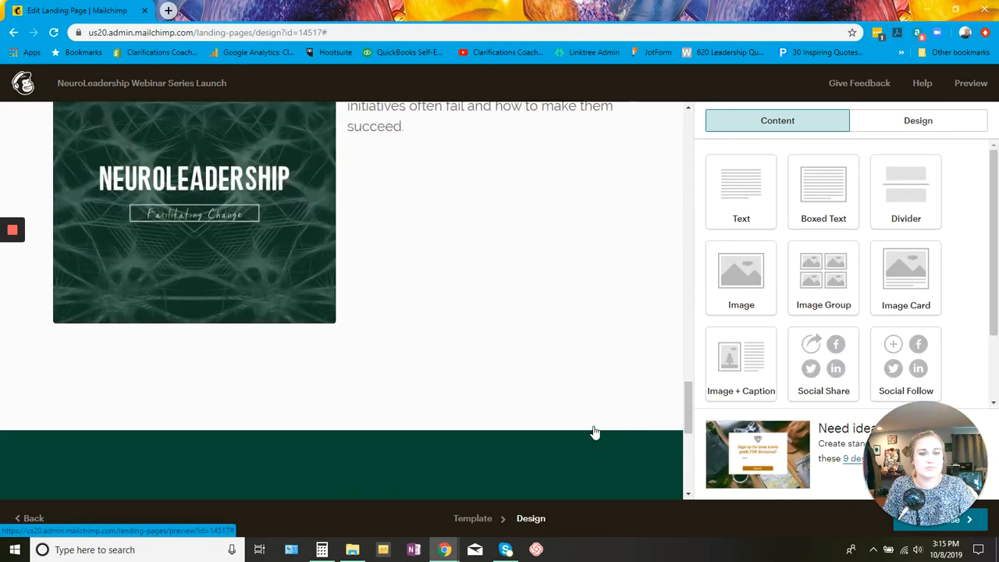
click(970, 84)
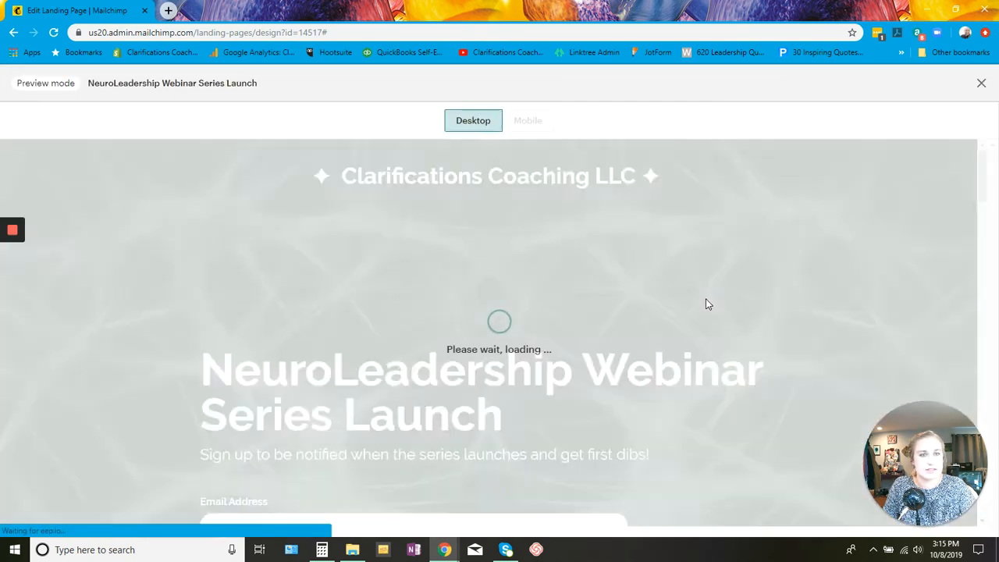
scroll(818, 275, down, 2)
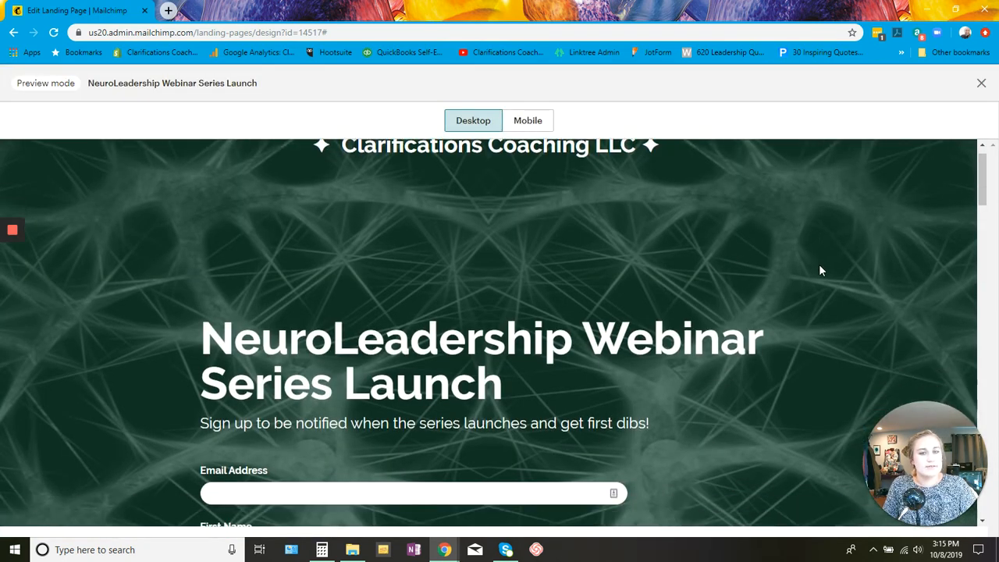
scroll(819, 266, down, 5)
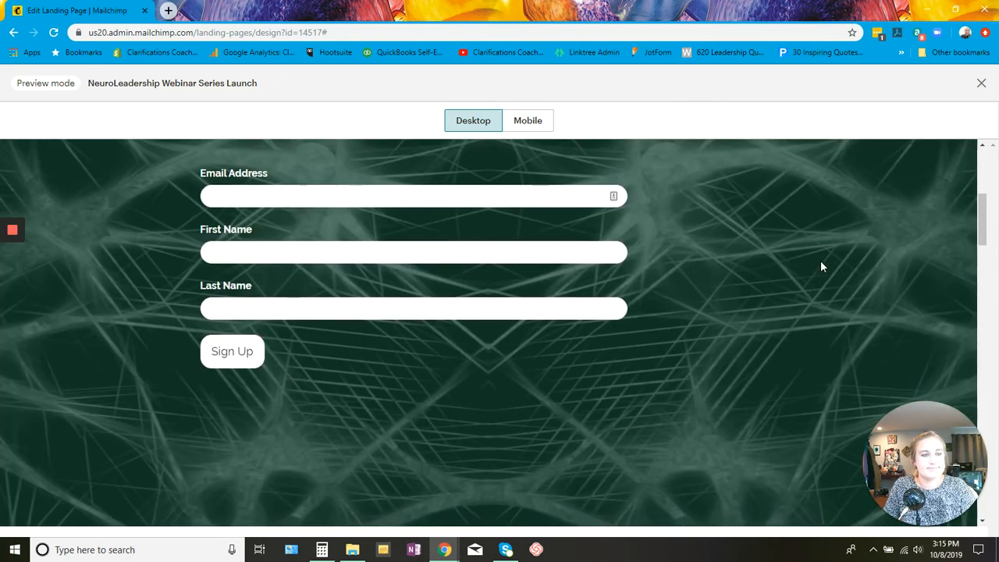
scroll(814, 266, down, 5)
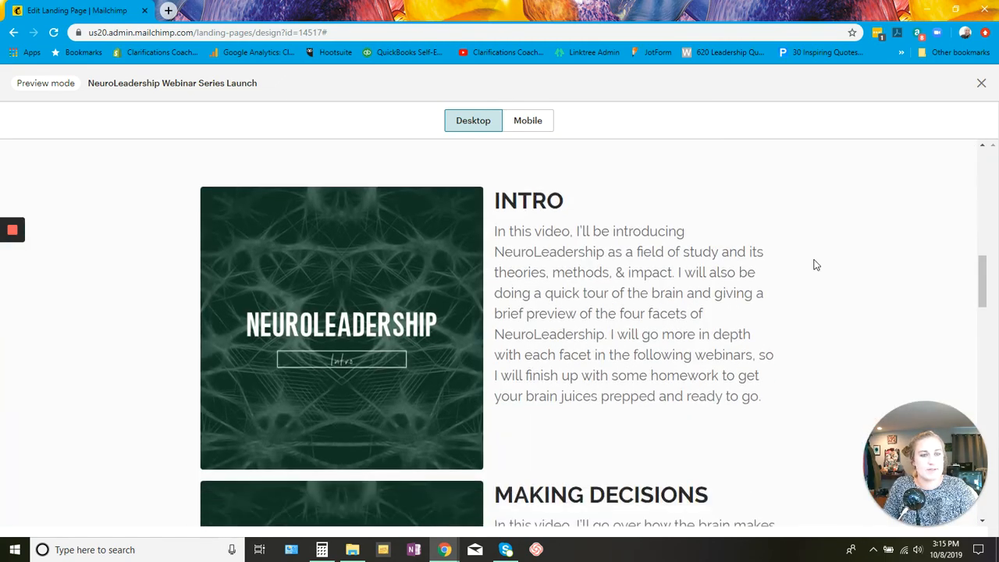
scroll(814, 265, up, 3)
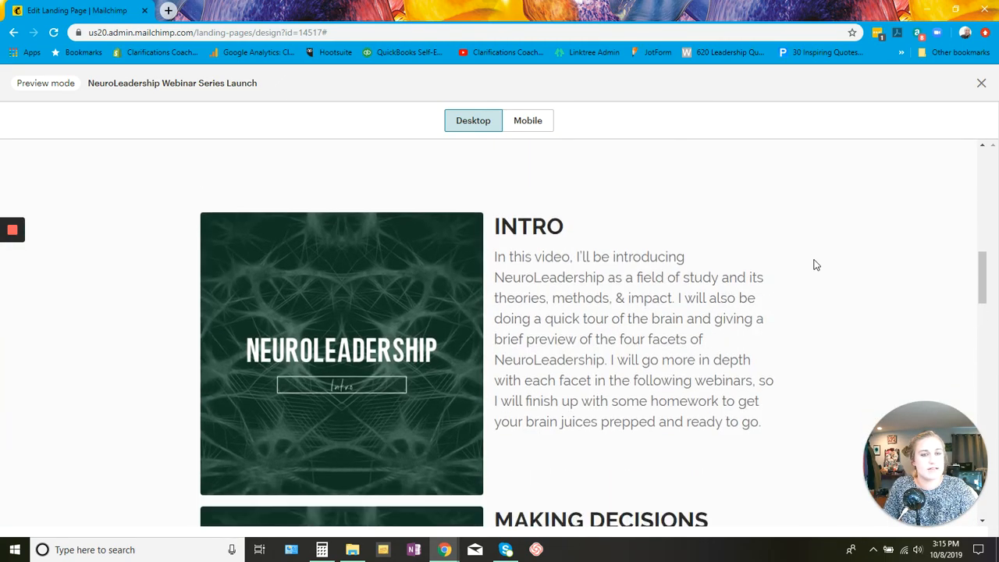
scroll(815, 265, down, 7)
scroll(814, 266, down, 10)
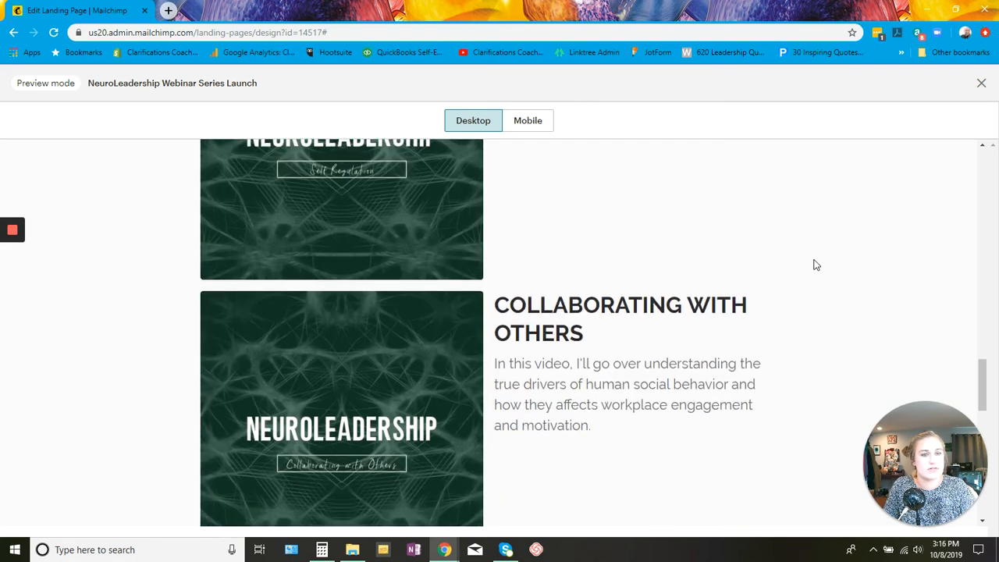
scroll(814, 265, down, 3)
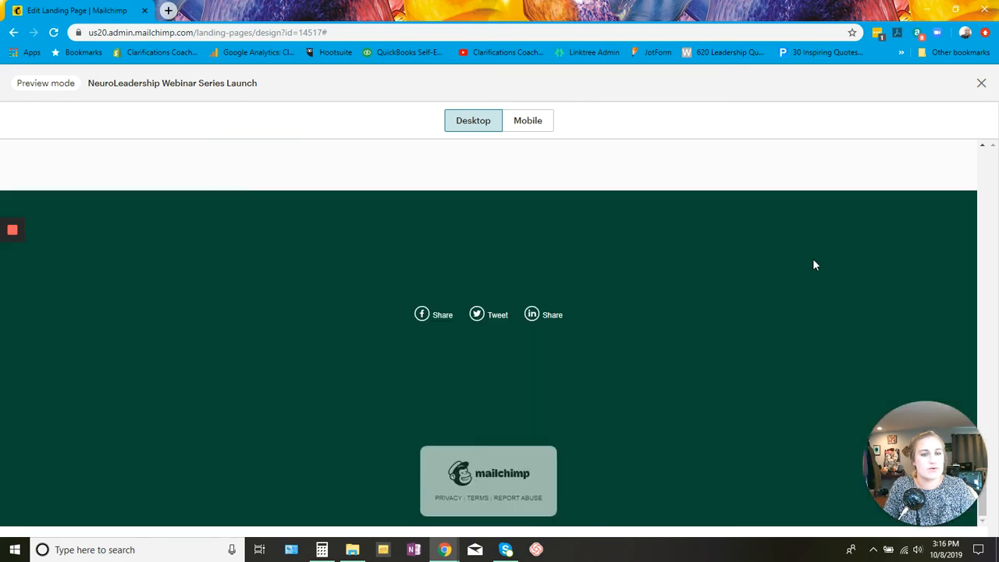
scroll(812, 265, up, 4)
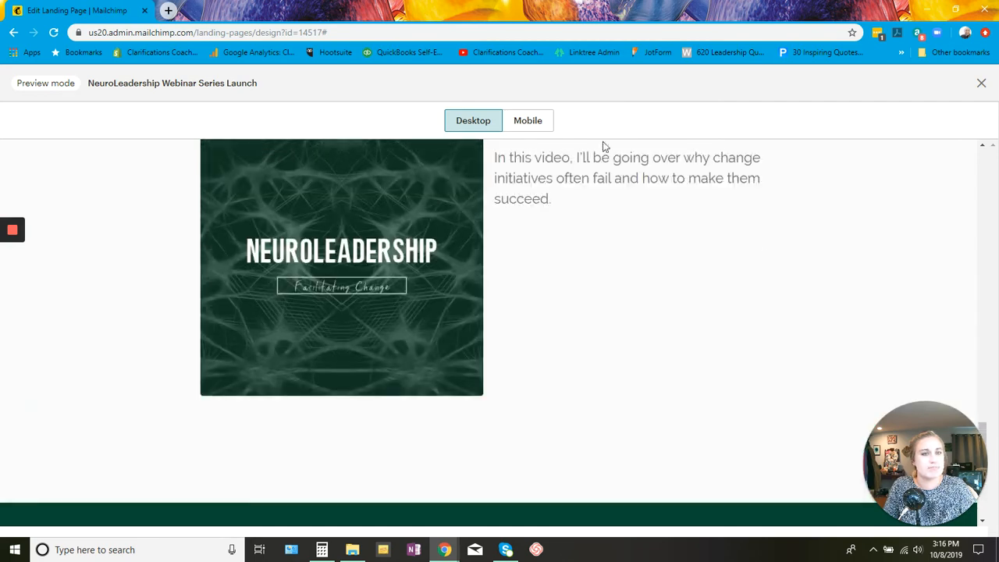
Preview the page on Mobile, scrolling down to the footer's Share, Tweet and LinkedIn links.
click(538, 121)
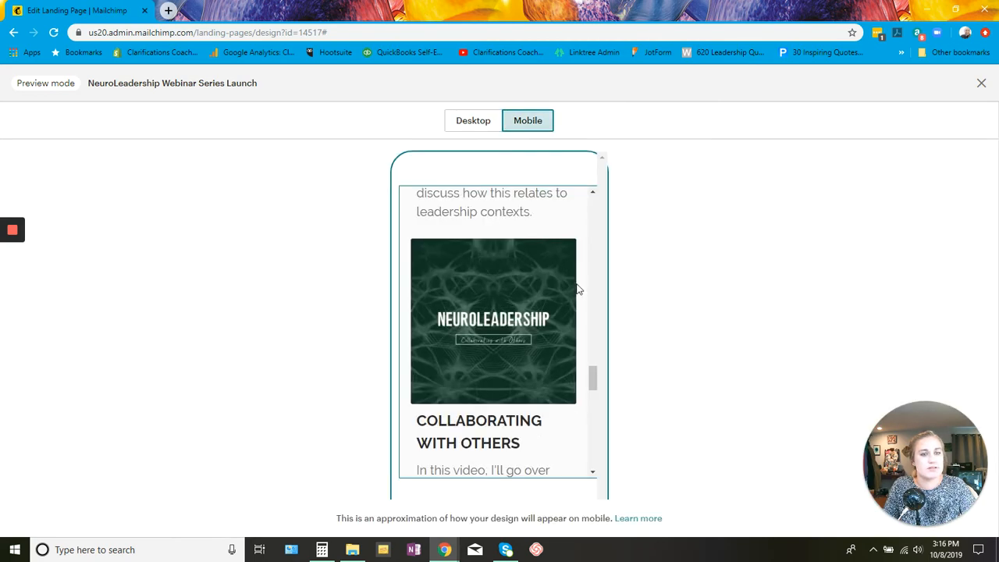
scroll(578, 289, up, 10)
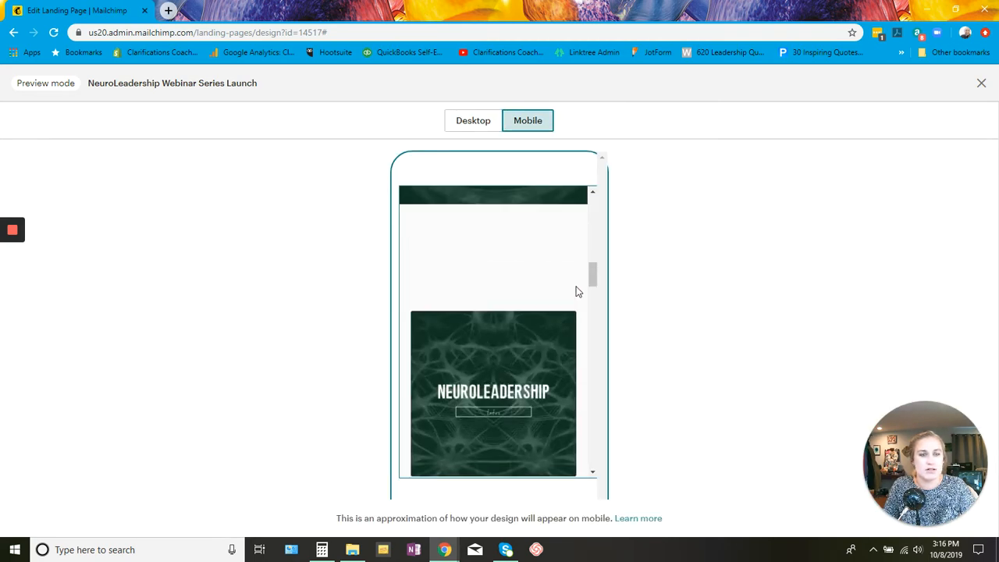
scroll(575, 285, up, 5)
scroll(575, 285, down, 1)
scroll(569, 286, up, 1)
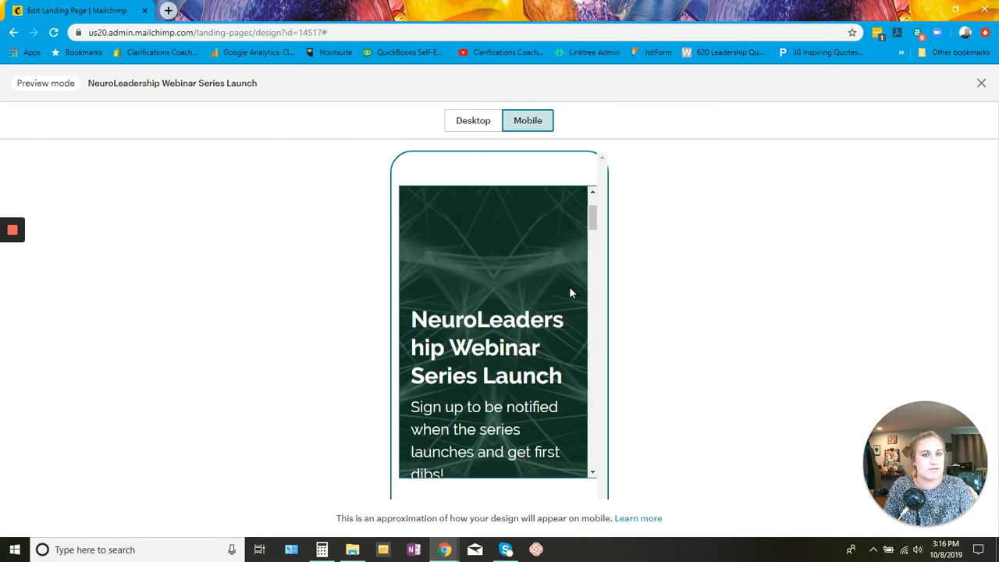
scroll(569, 290, up, 1)
scroll(569, 291, down, 5)
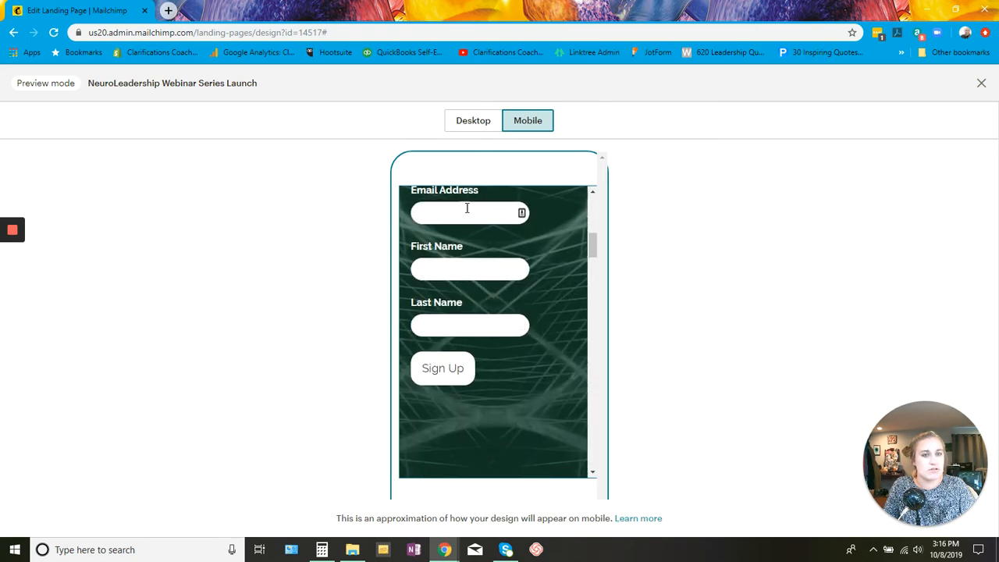
scroll(558, 269, up, 5)
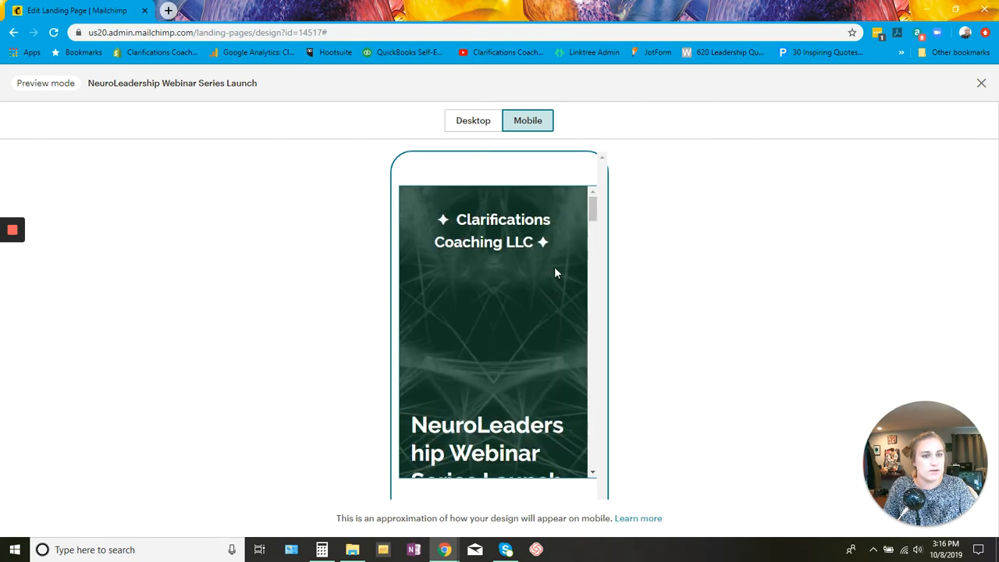
scroll(528, 330, down, 4)
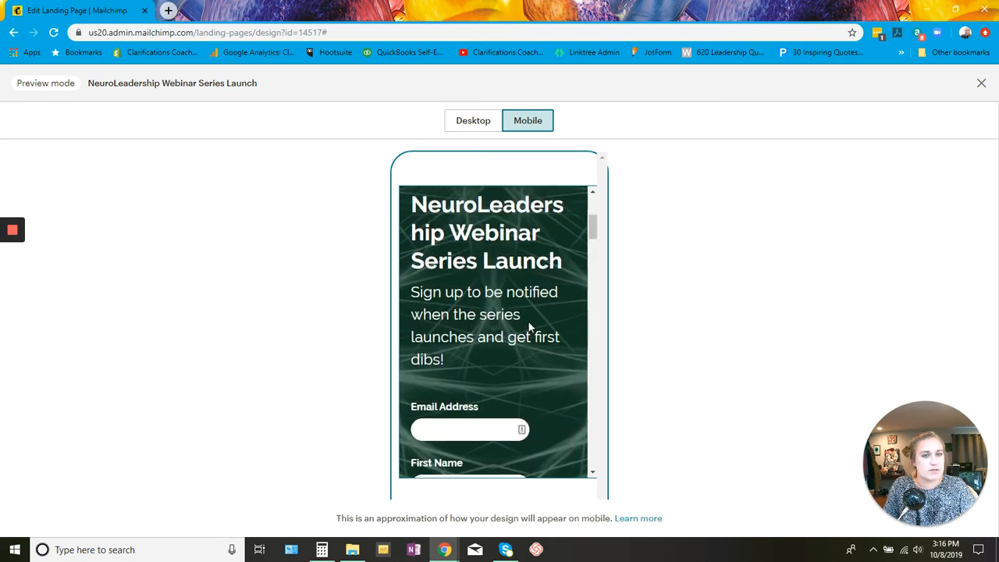
scroll(523, 344, up, 4)
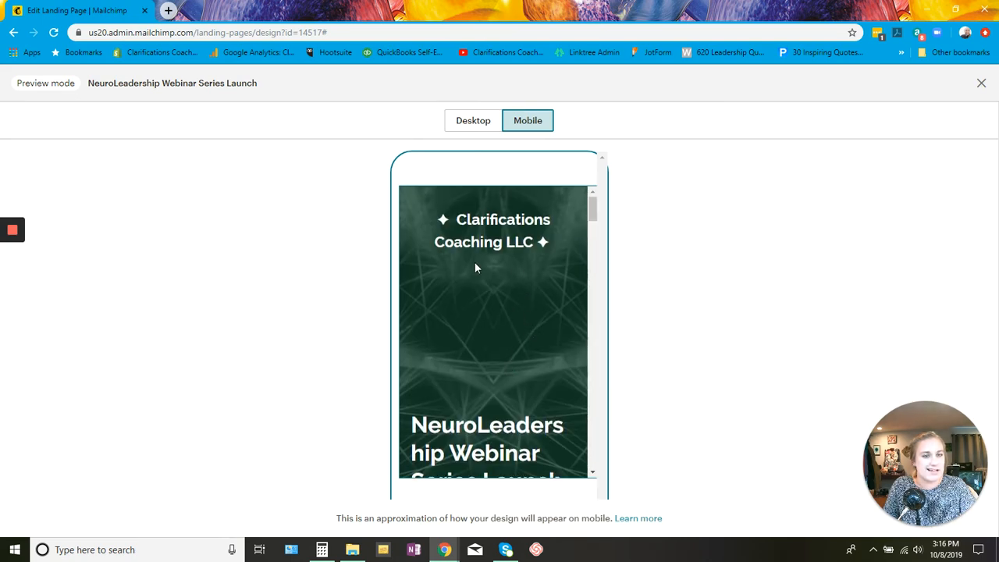
scroll(530, 343, down, 5)
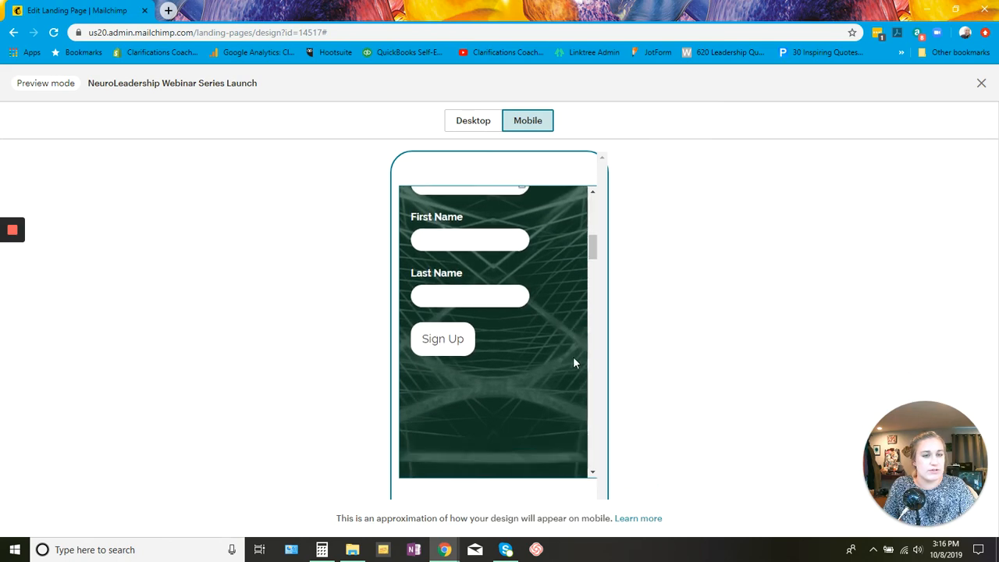
scroll(574, 362, down, 5)
scroll(553, 347, down, 3)
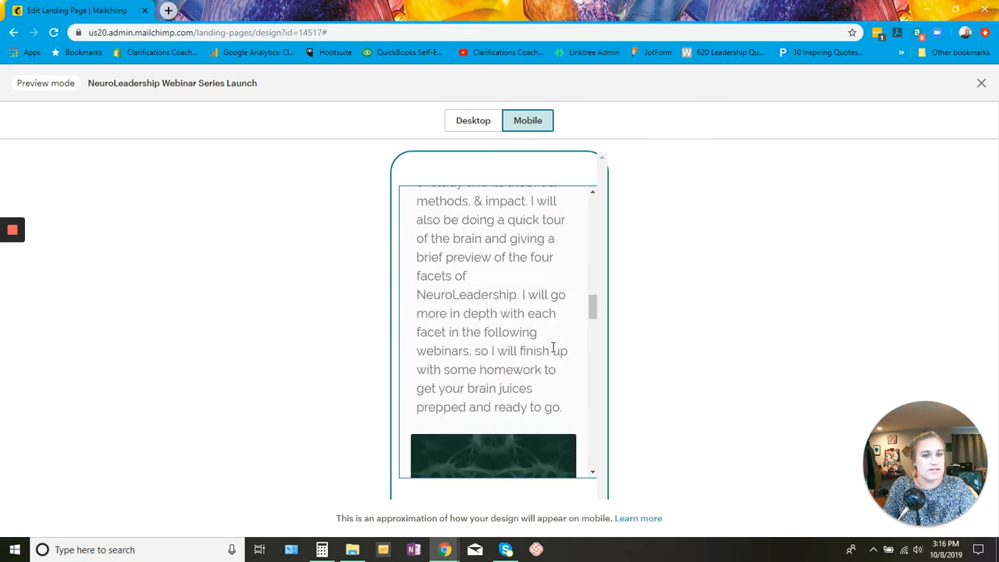
scroll(553, 347, up, 1)
scroll(554, 348, down, 1)
scroll(554, 346, down, 10)
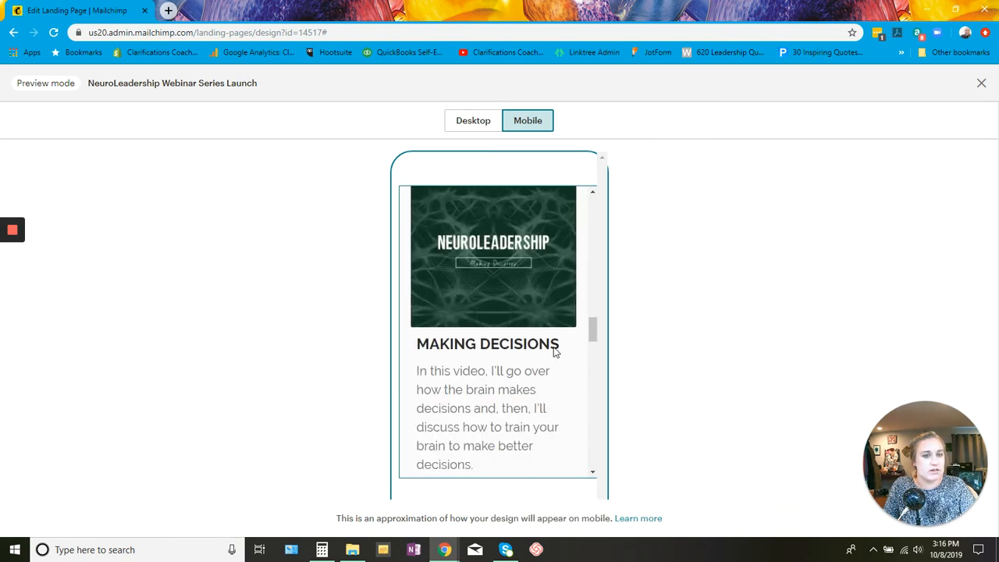
scroll(554, 352, down, 10)
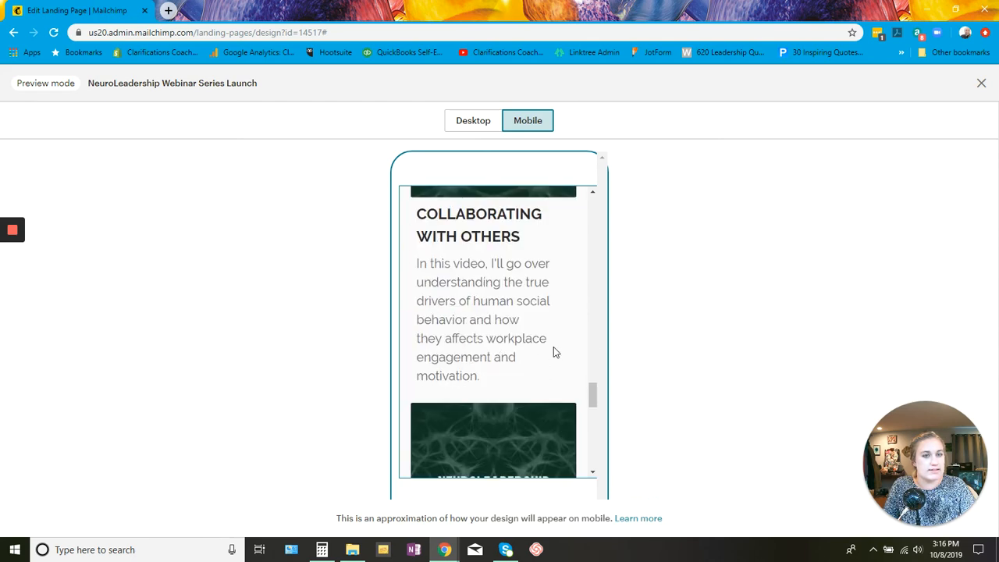
Leave the preview and delete the unwanted block near the top of the page.
click(981, 83)
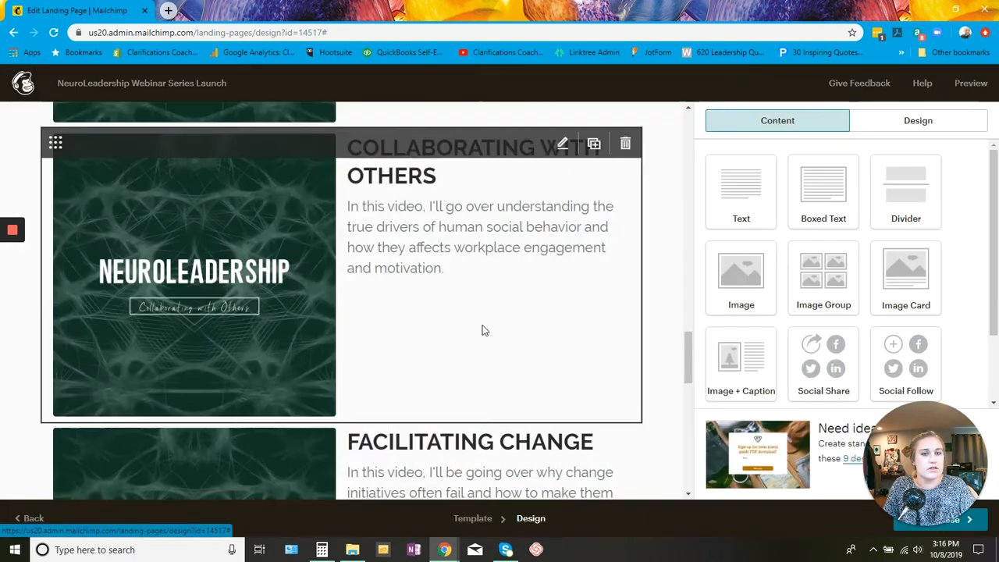
scroll(484, 320, up, 10)
scroll(485, 315, up, 10)
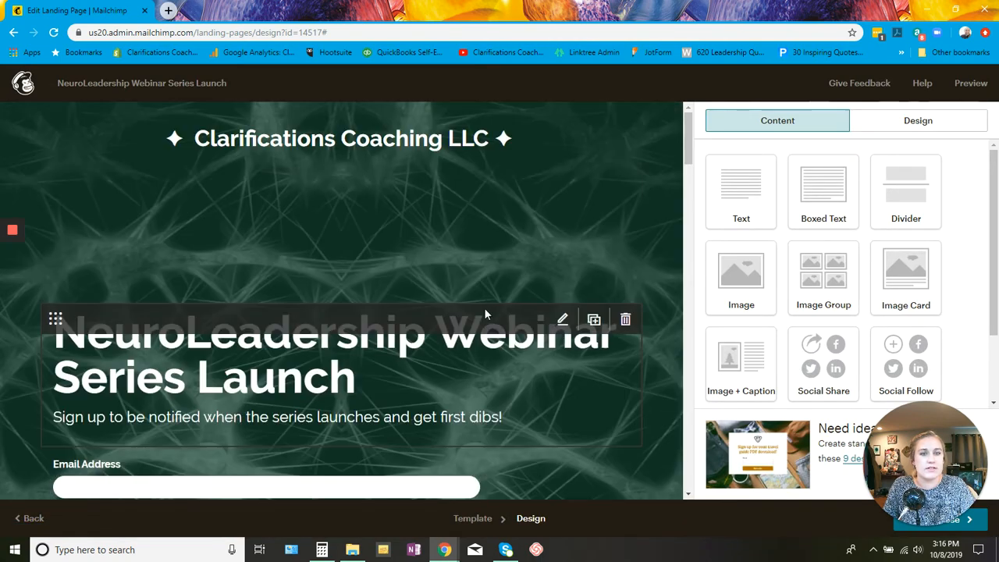
click(625, 180)
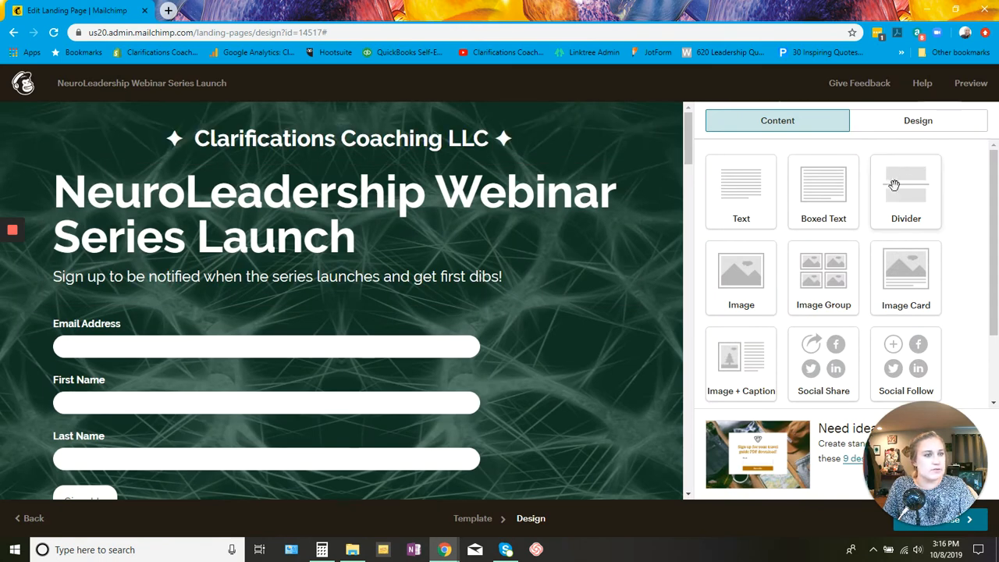
Add a Divider under the Clarifications Coaching LLC header with its top border removed.
drag(905, 188, 511, 170)
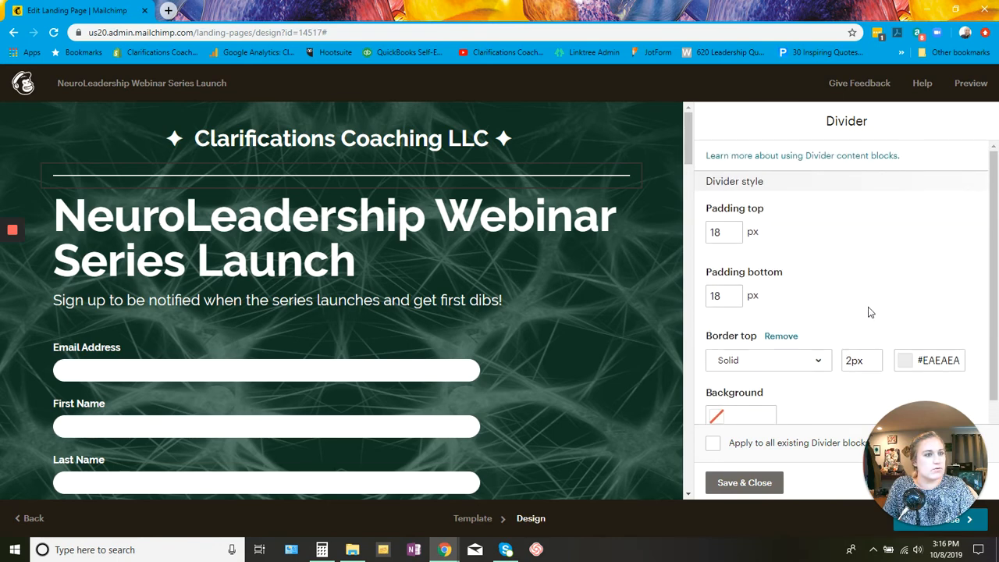
scroll(877, 308, down, 1)
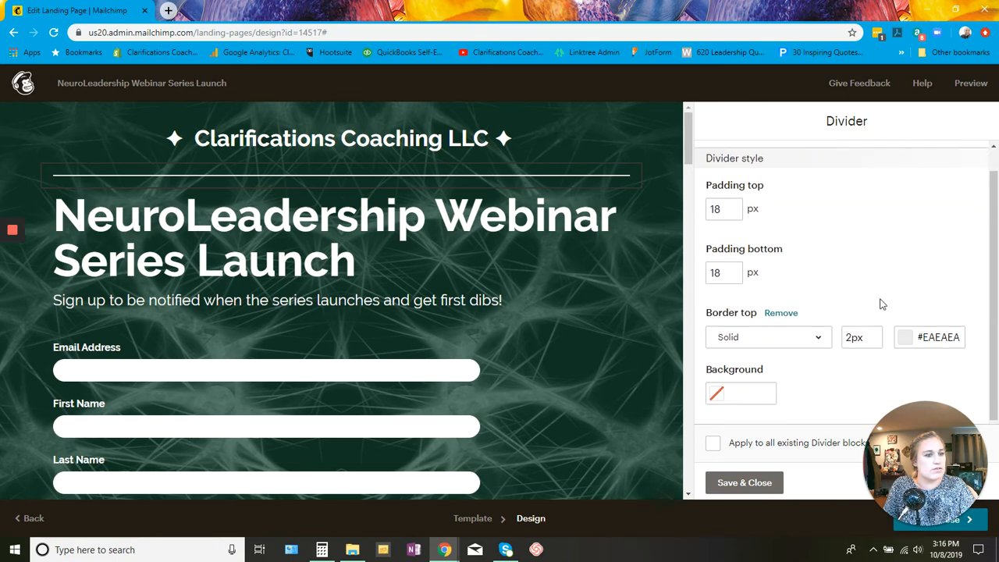
click(936, 337)
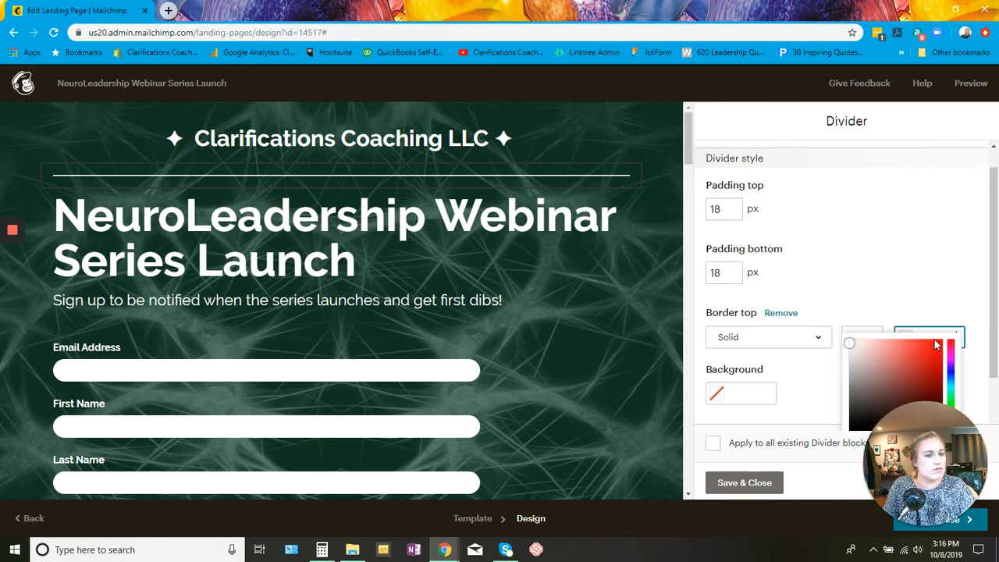
click(782, 313)
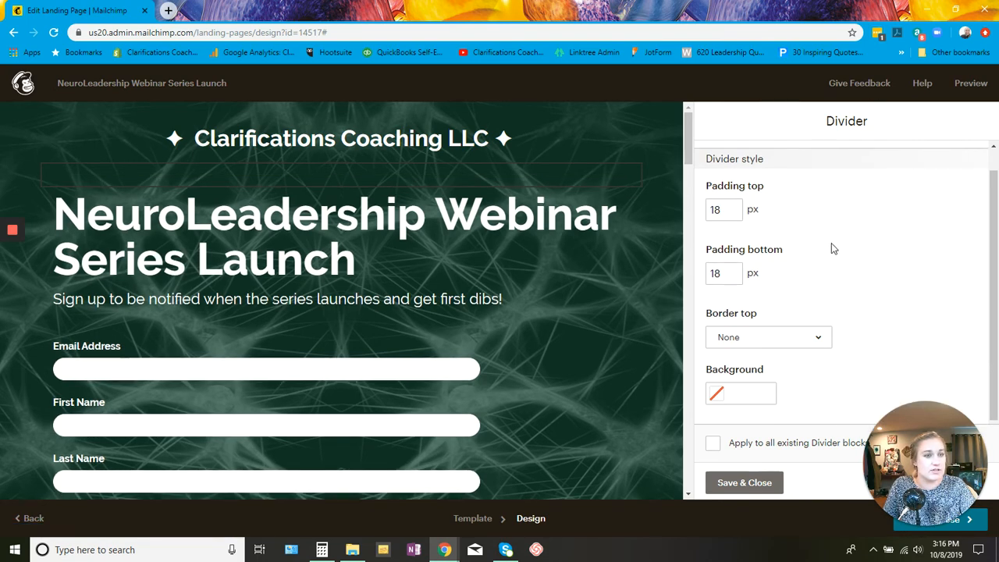
click(745, 482)
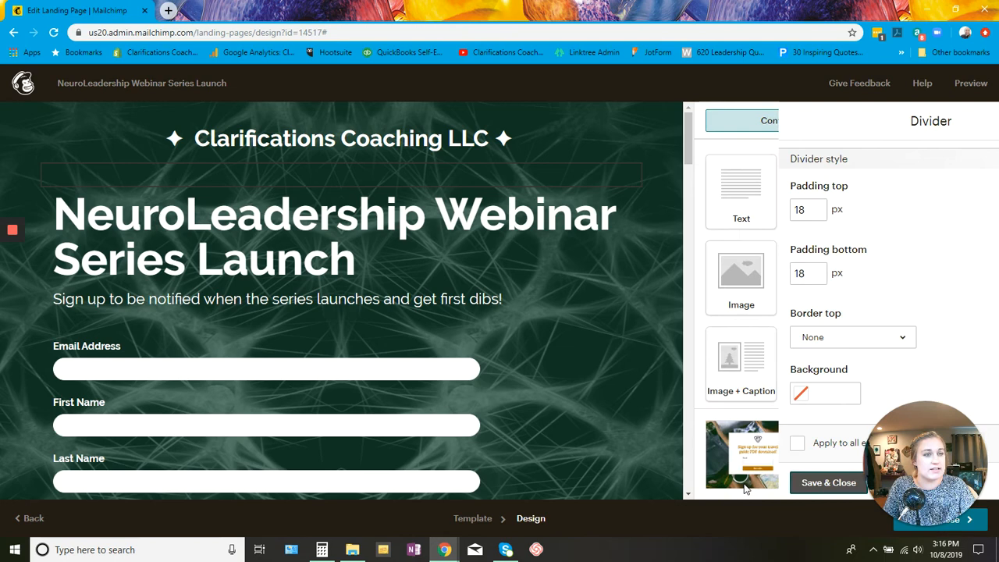
click(972, 86)
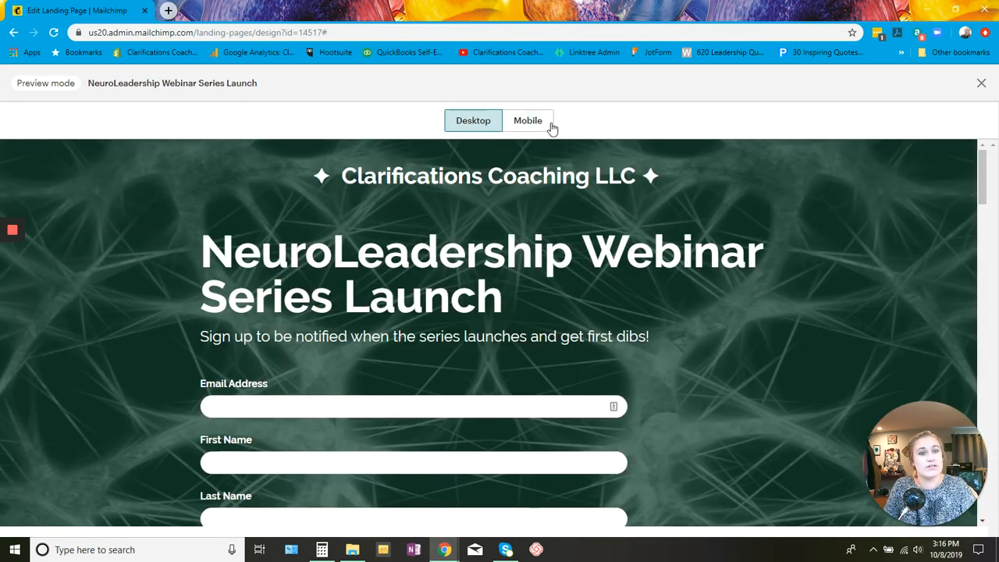
click(528, 123)
scroll(548, 263, down, 2)
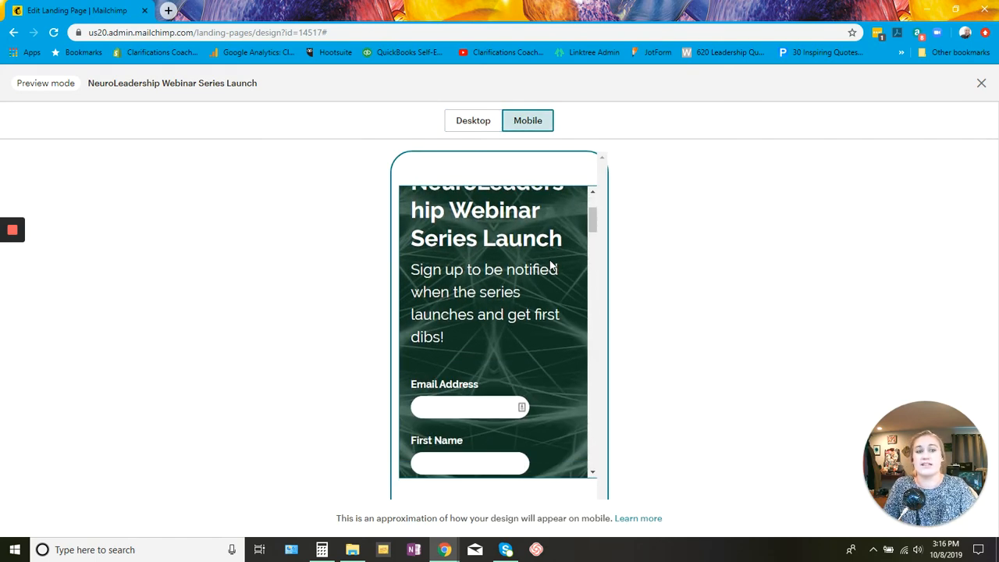
scroll(549, 261, up, 2)
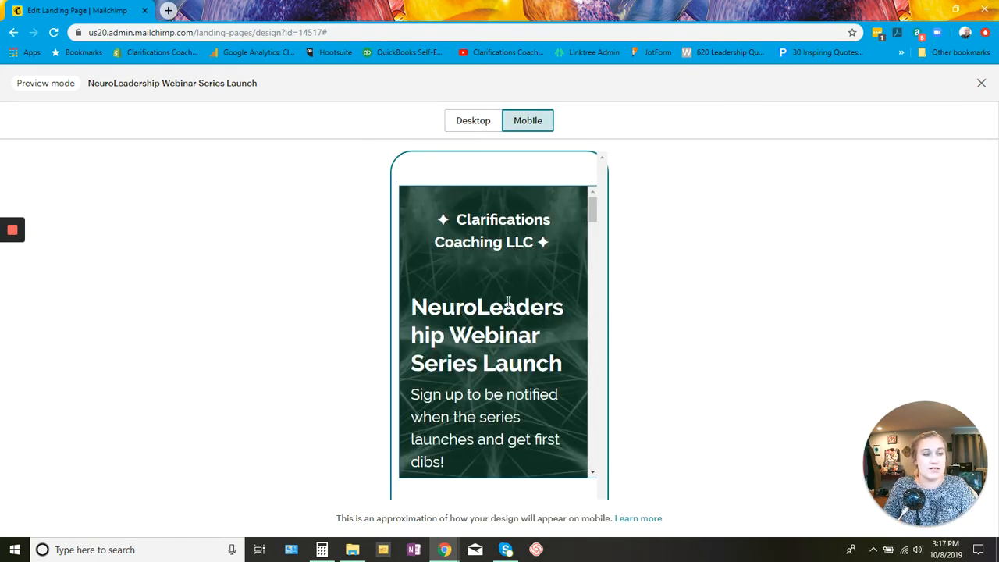
click(981, 84)
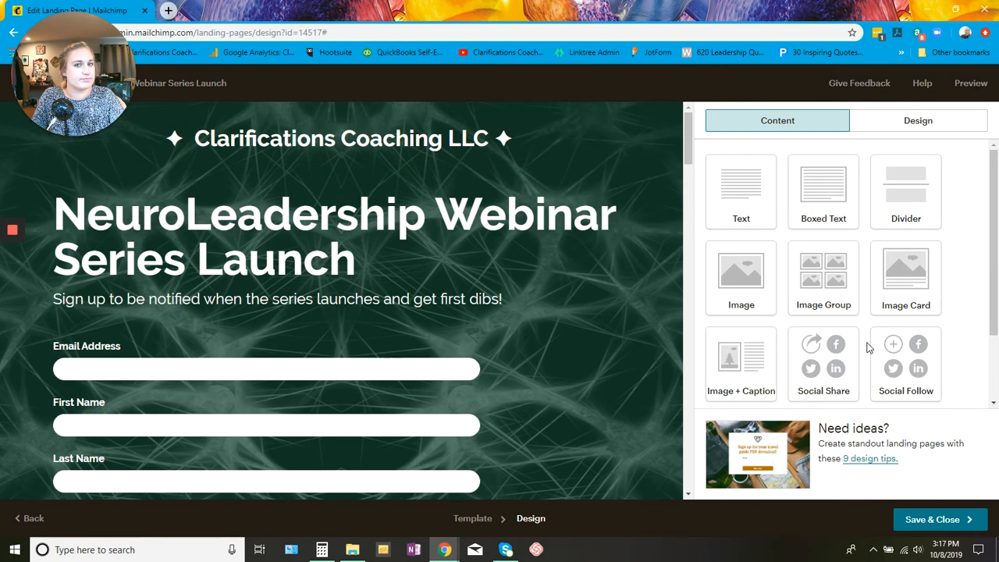
Save the design and retitle the page 'NeuroLeadership Webinar Series Launch Wait List'.
click(922, 526)
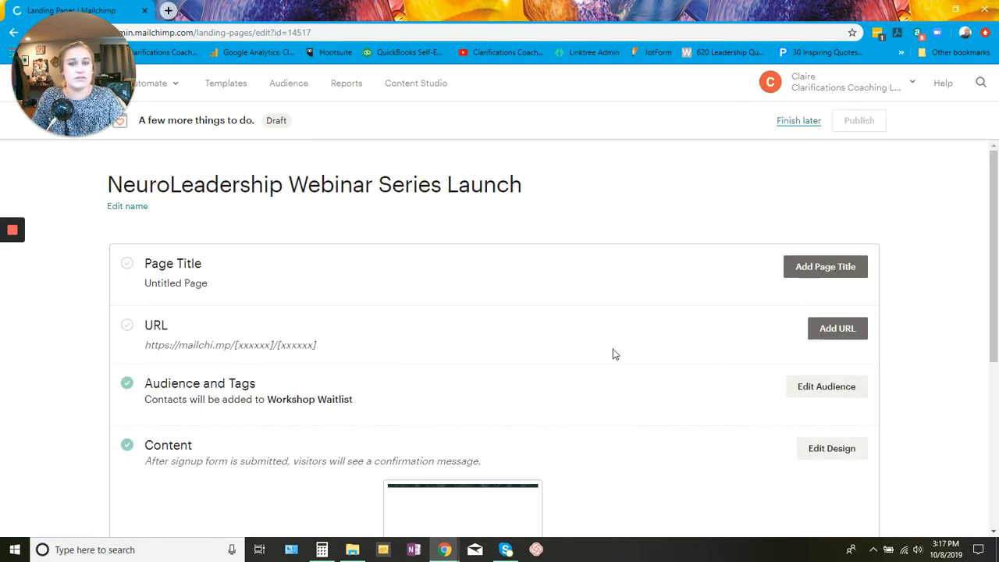
click(825, 267)
triple_click(248, 301)
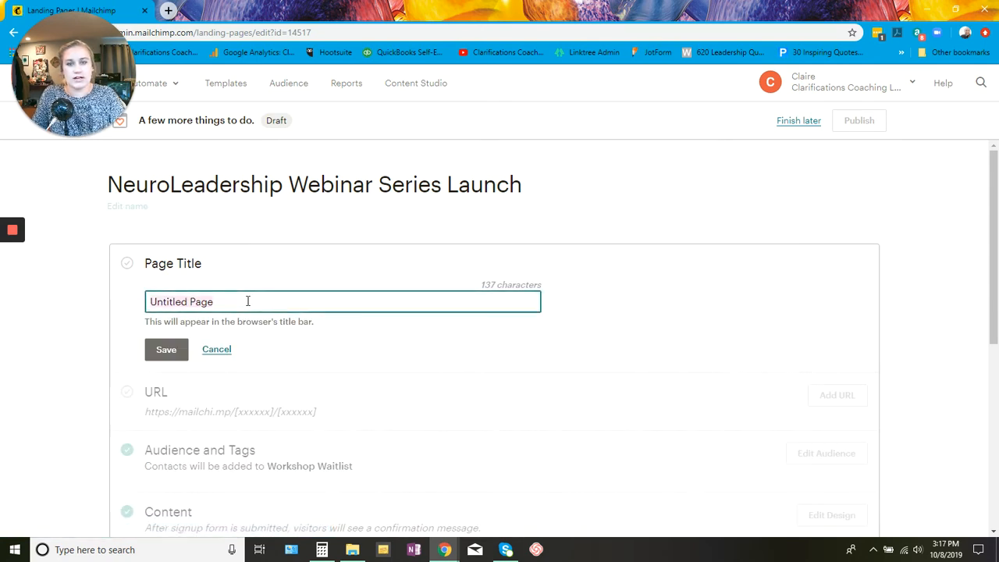
text(NeuroL)
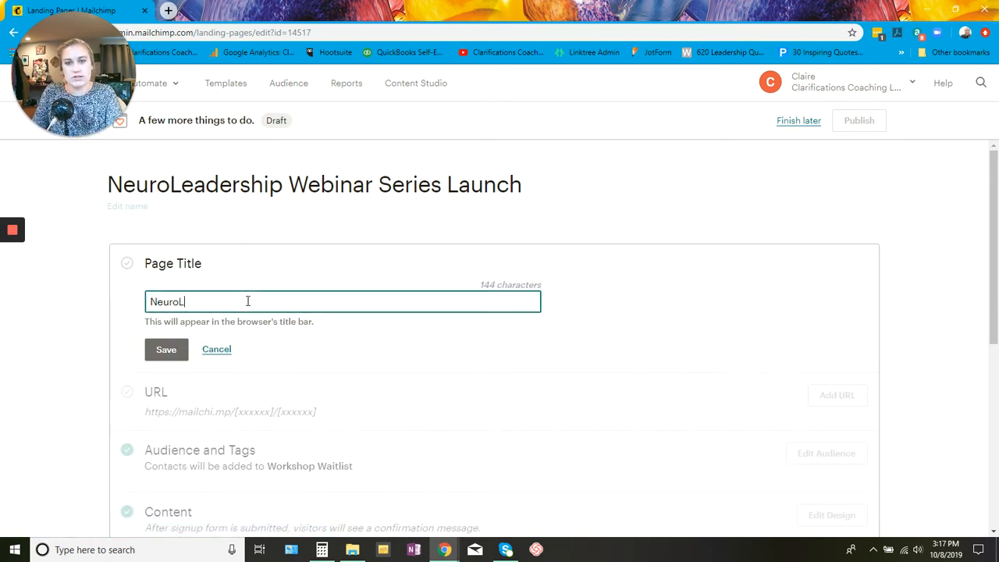
text(eaders)
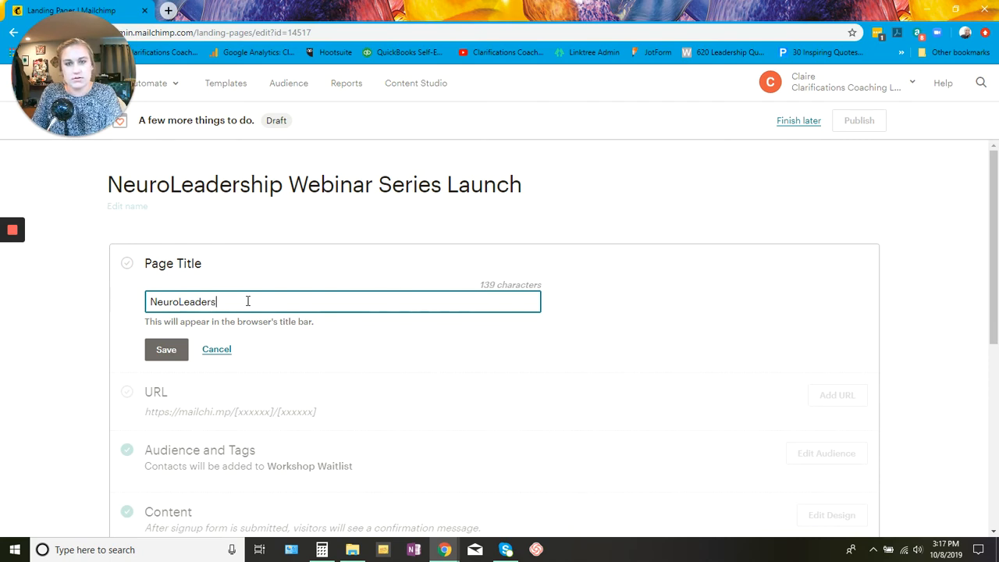
text(hip Web)
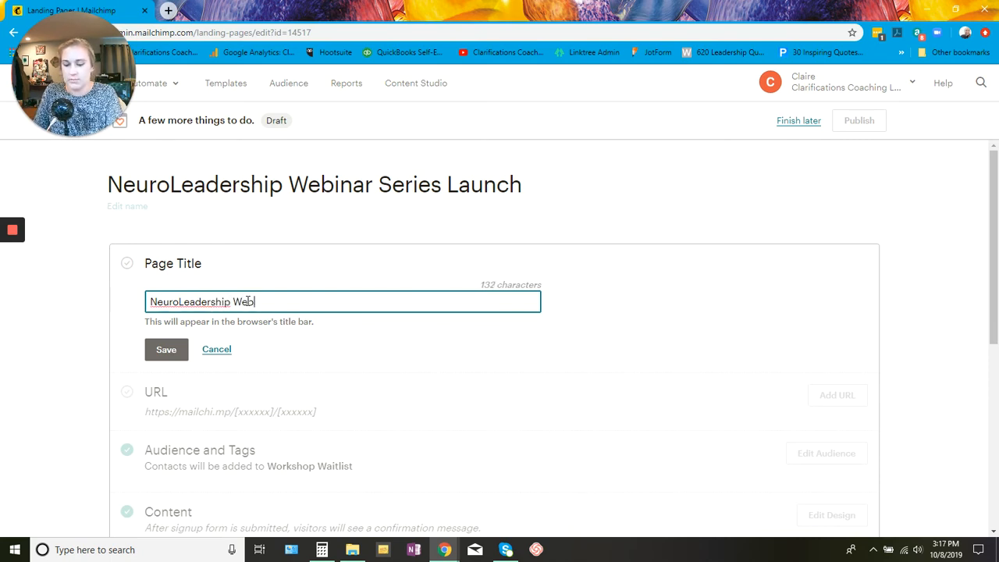
text(inar Series Launch)
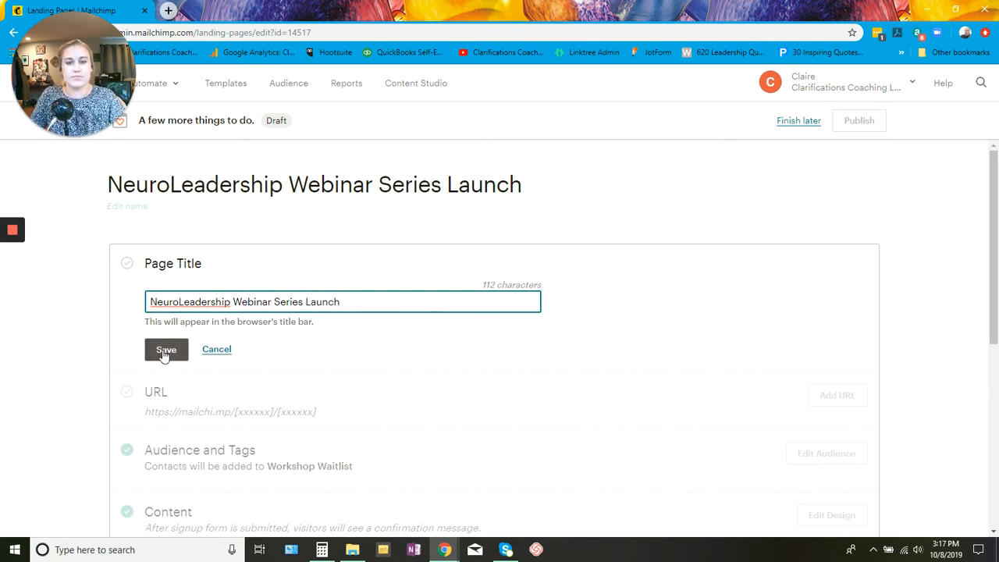
text(Wait List)
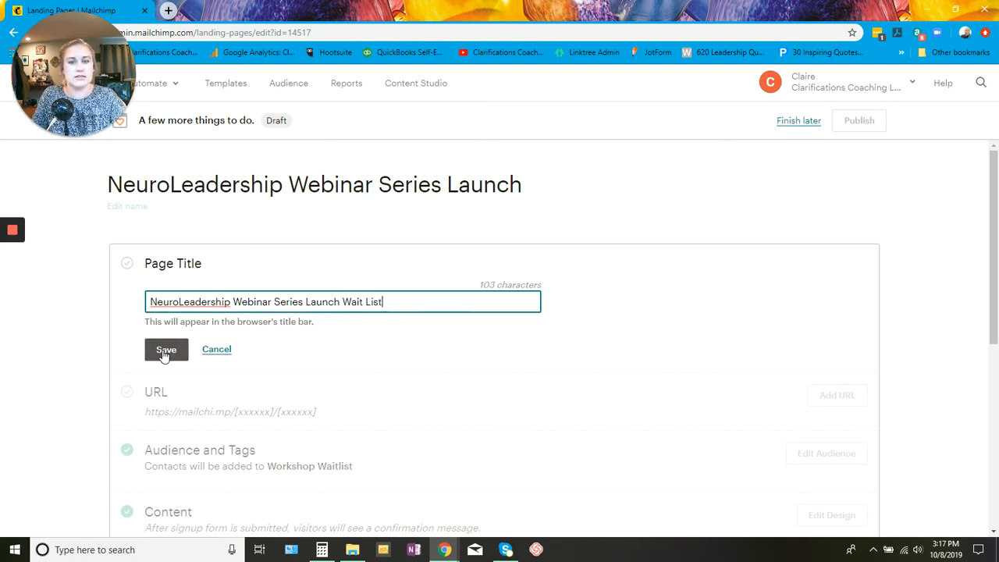
click(165, 352)
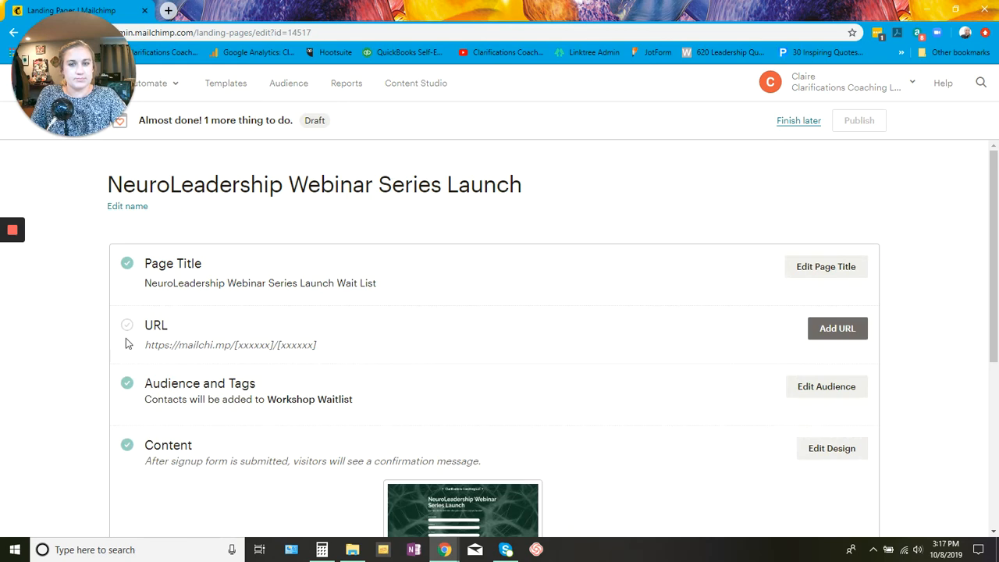
Save a mailchi.mp URL with the slug neuroleadership-webinar-series-launch-wait-list.
click(845, 333)
scroll(619, 348, down, 3)
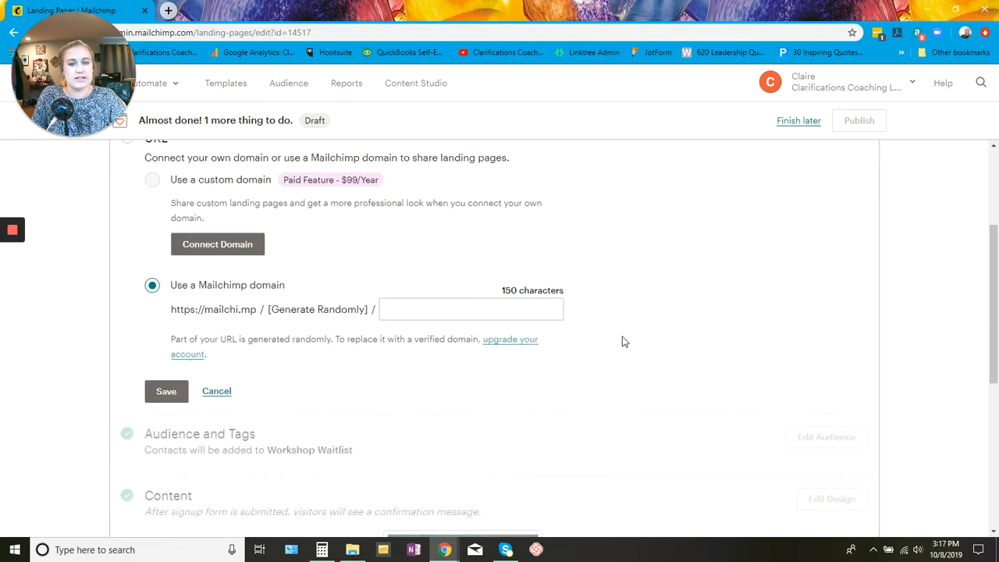
scroll(622, 344, up, 1)
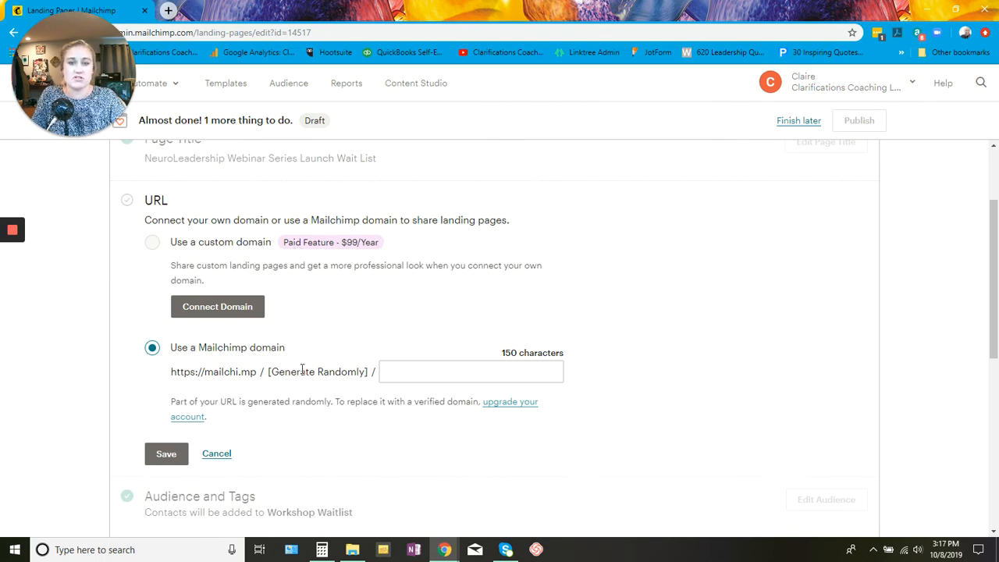
click(404, 372)
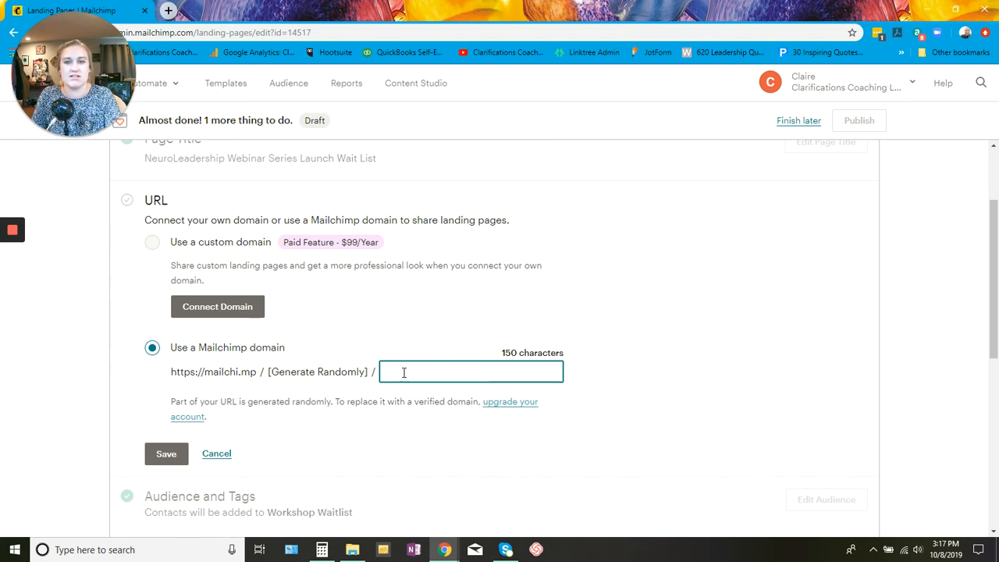
text(neu)
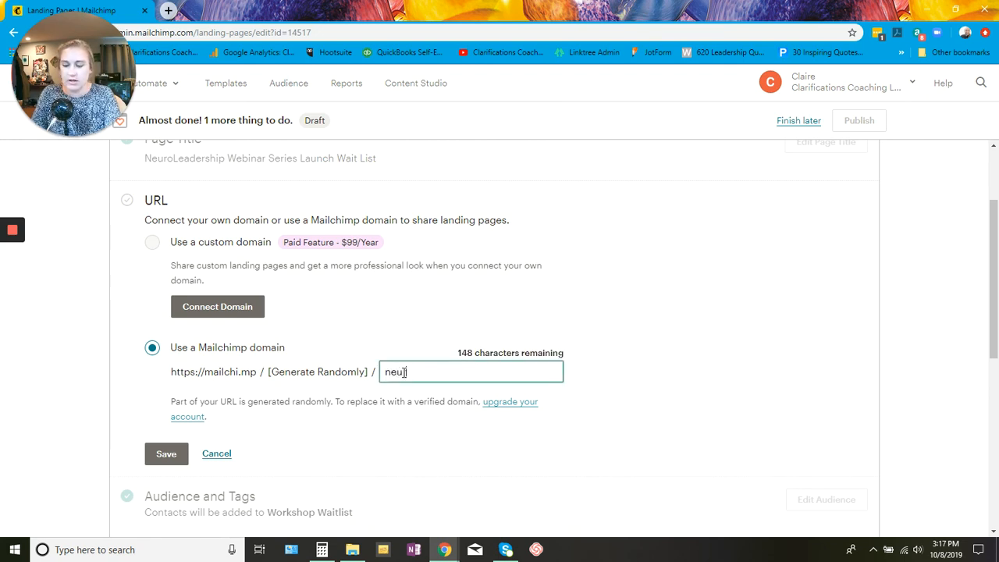
text(roleadershi)
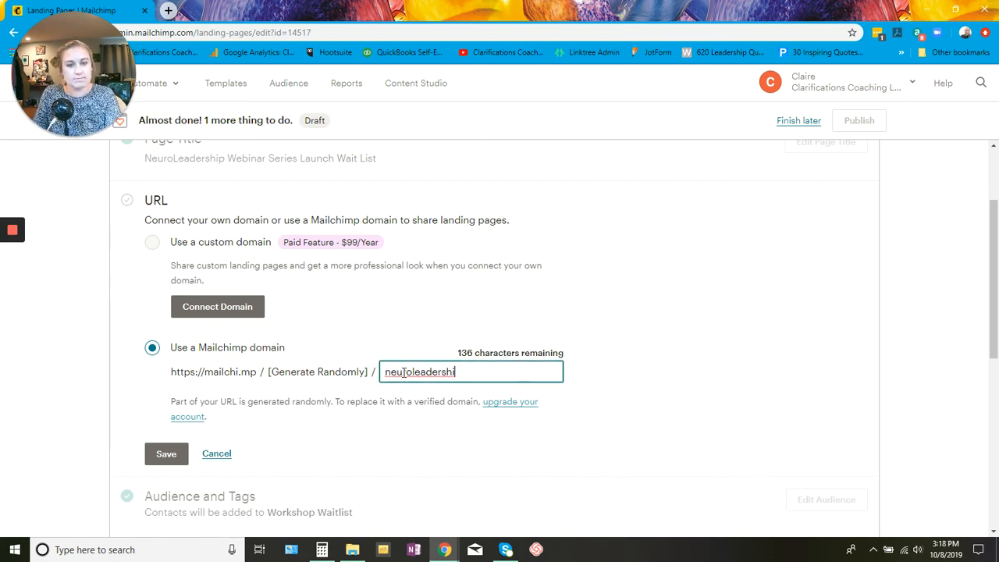
text(p-webinar)
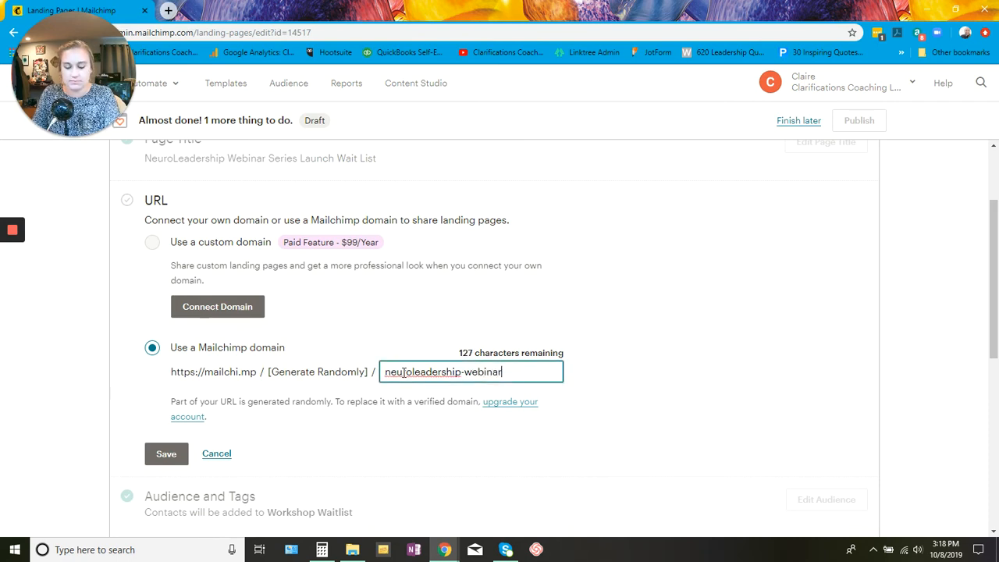
text(-series)
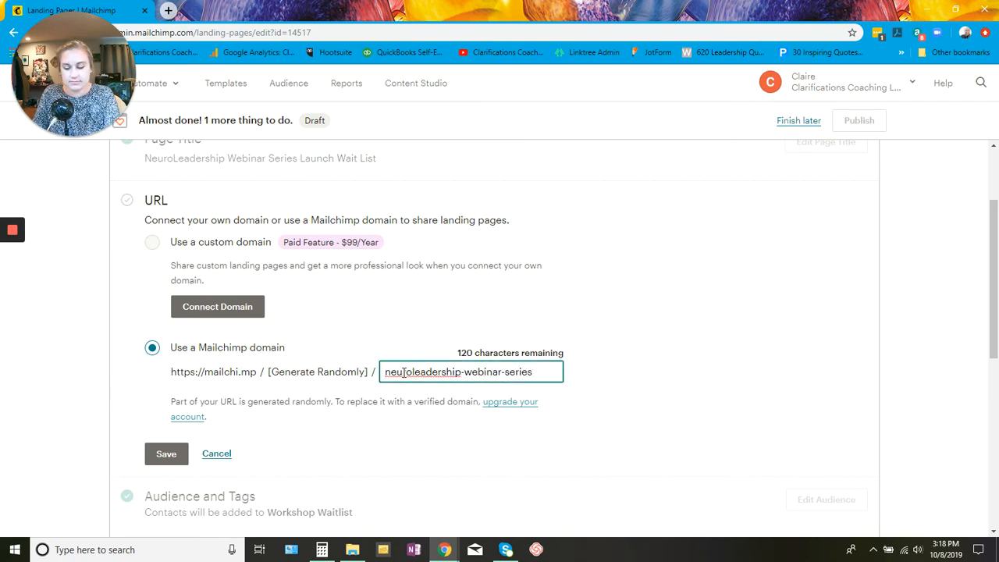
text(-launch-)
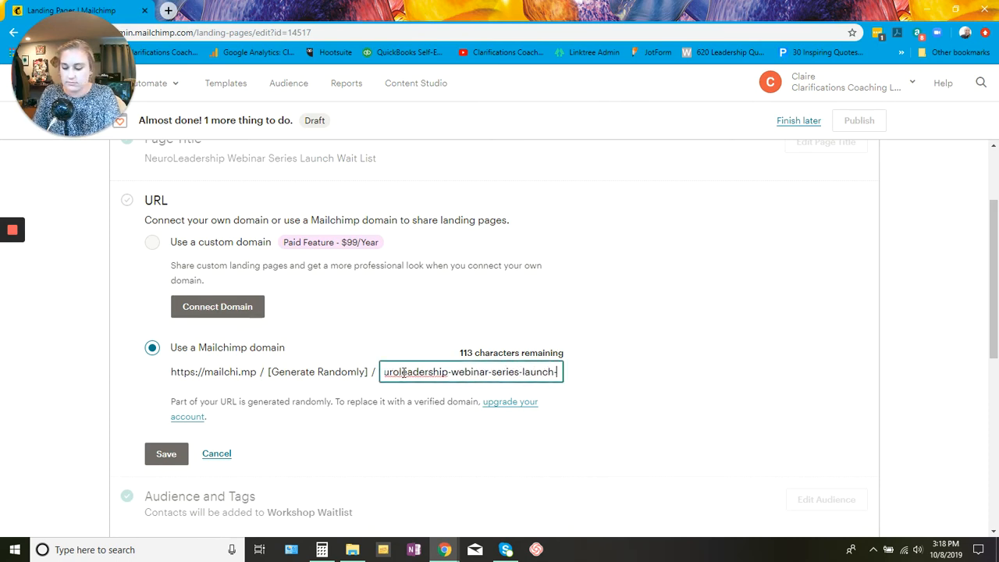
text(wait-list)
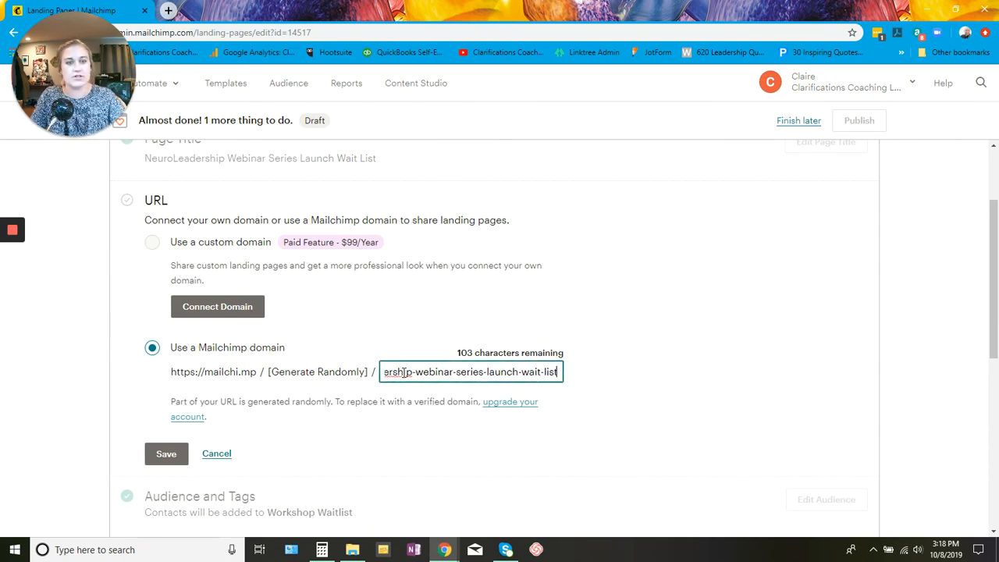
click(167, 455)
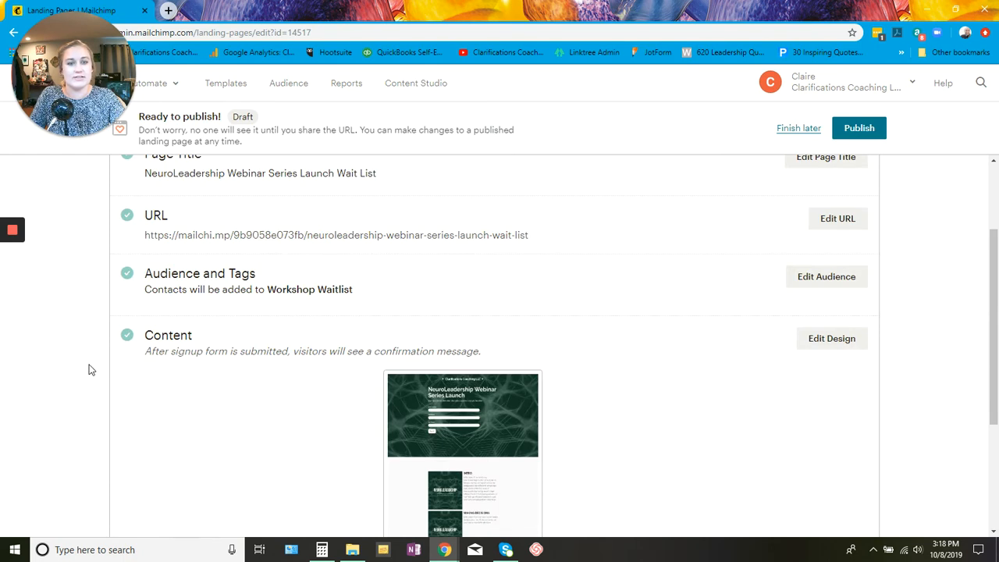
Create the tag 'NLI webinar launch' for Workshop Waitlist sign-ups and save the audience settings.
scroll(94, 368, up, 1)
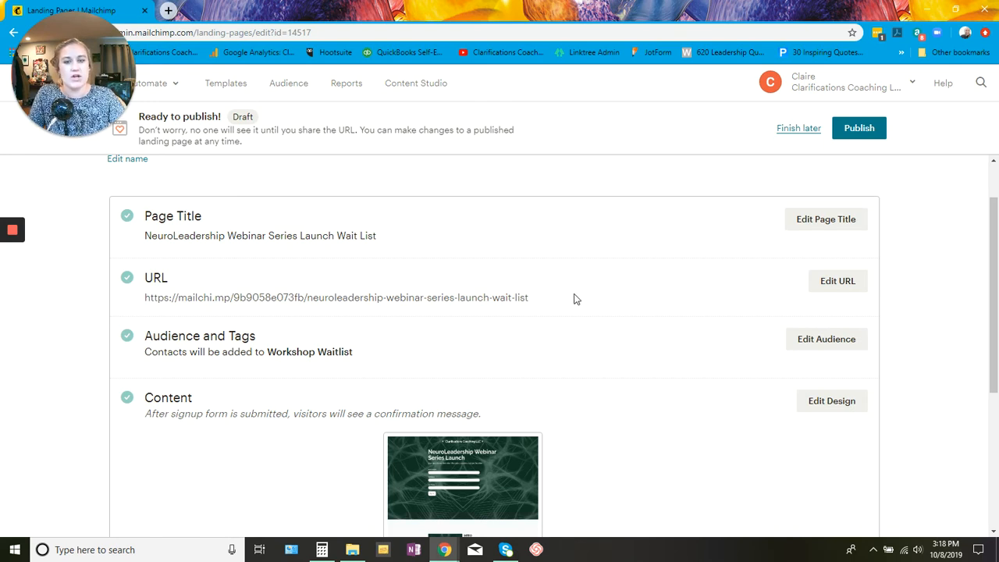
click(832, 342)
scroll(506, 332, down, 2)
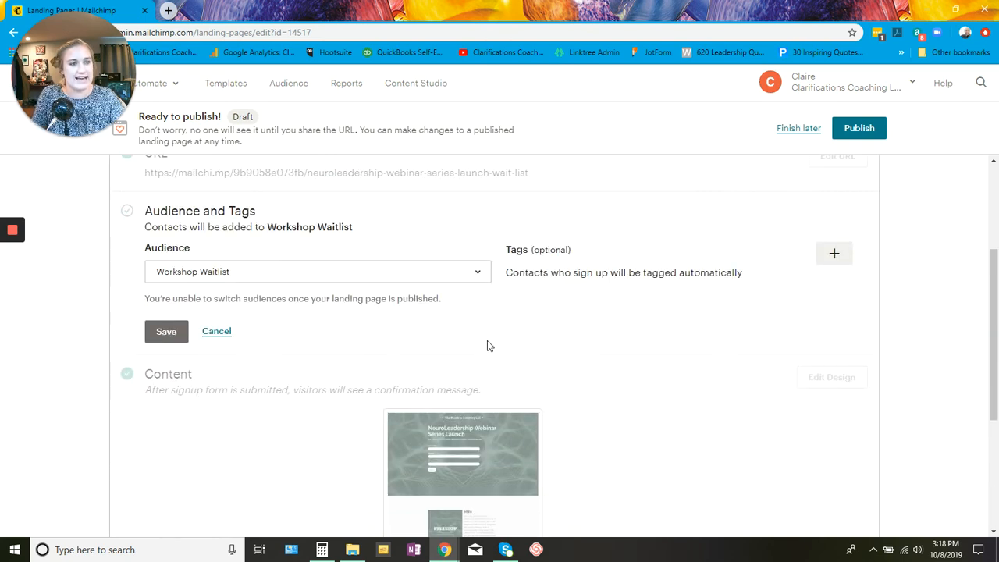
click(834, 253)
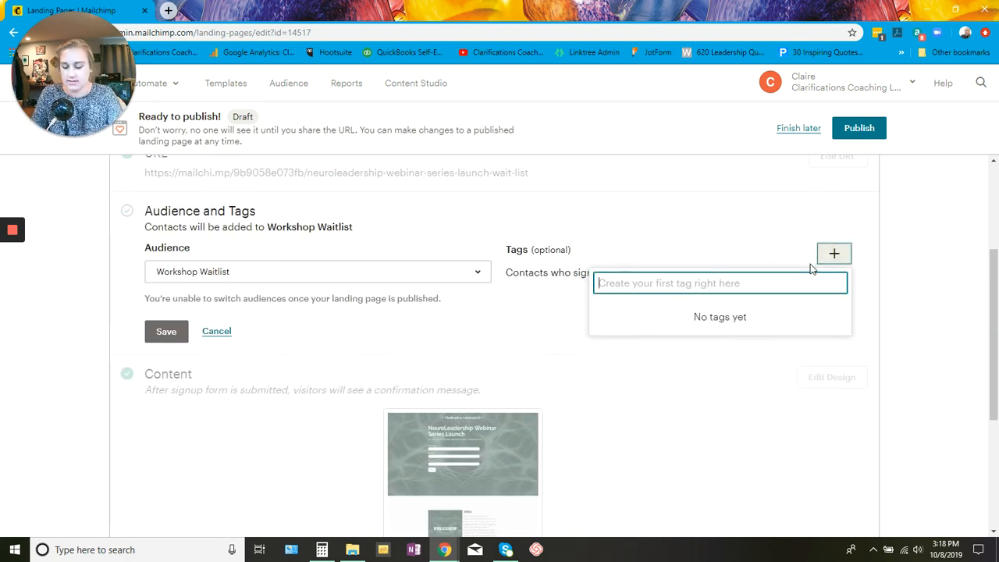
text(NL)
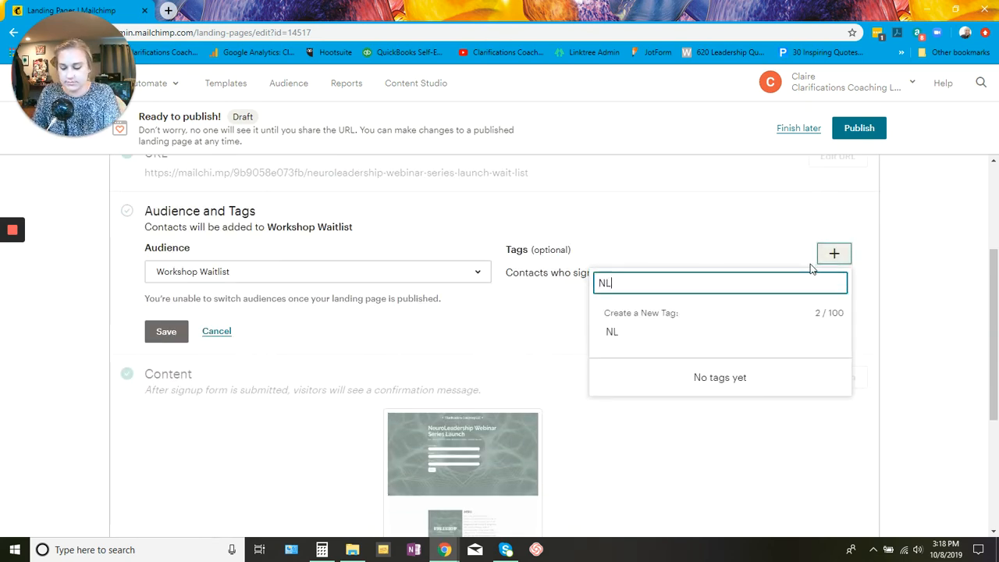
text(I webinar la)
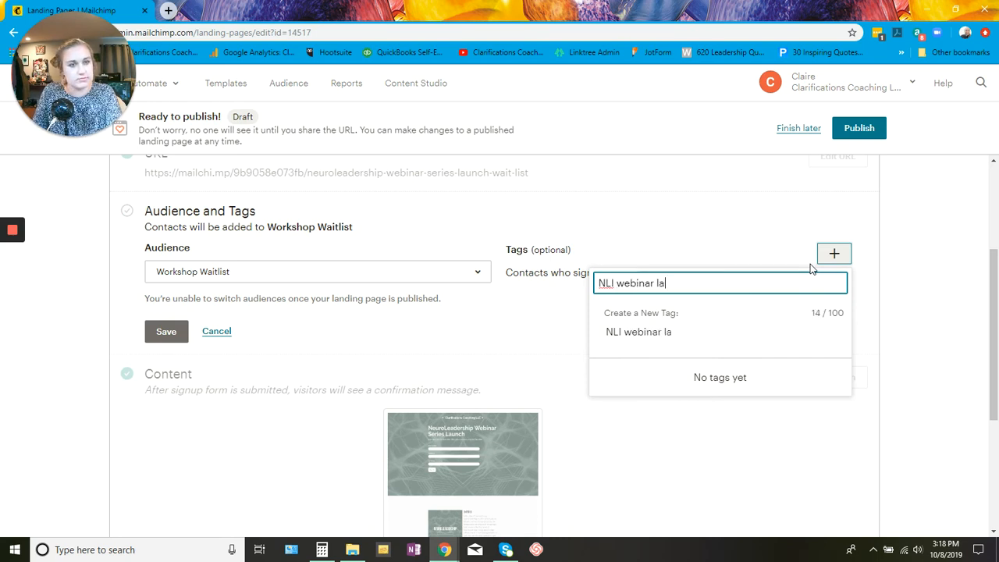
text(unch)
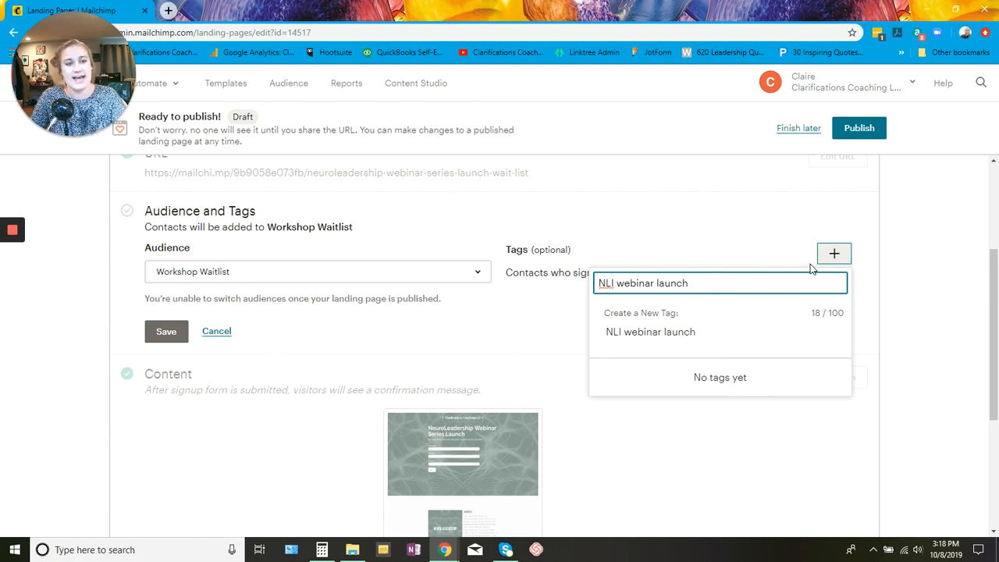
click(691, 334)
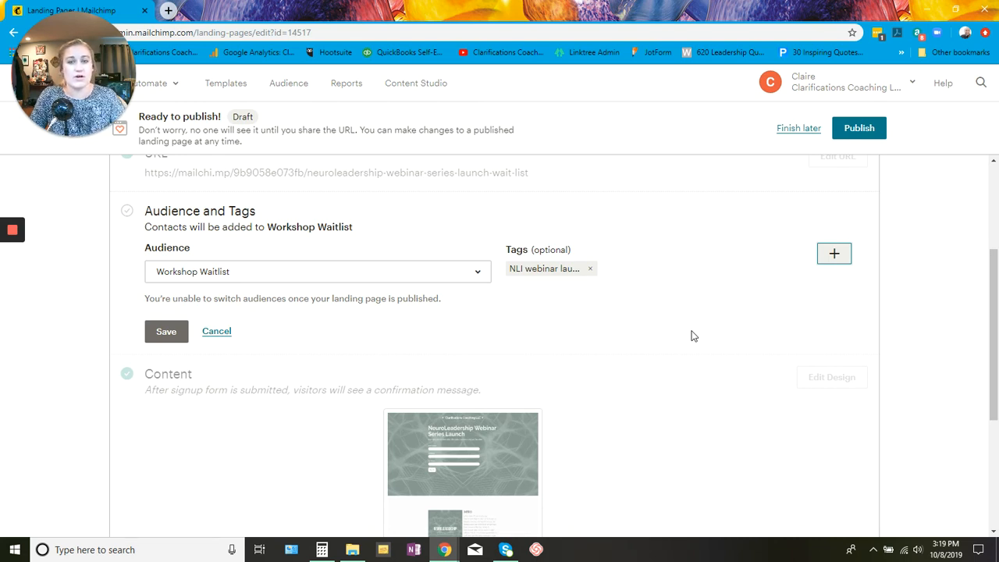
click(171, 340)
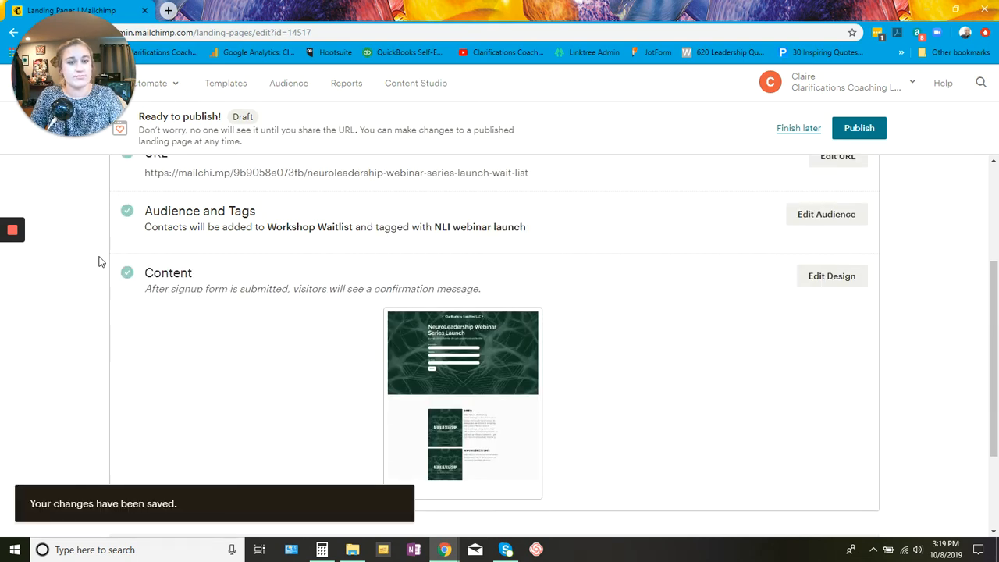
Review the landing page settings, then publish the page live.
scroll(99, 262, down, 2)
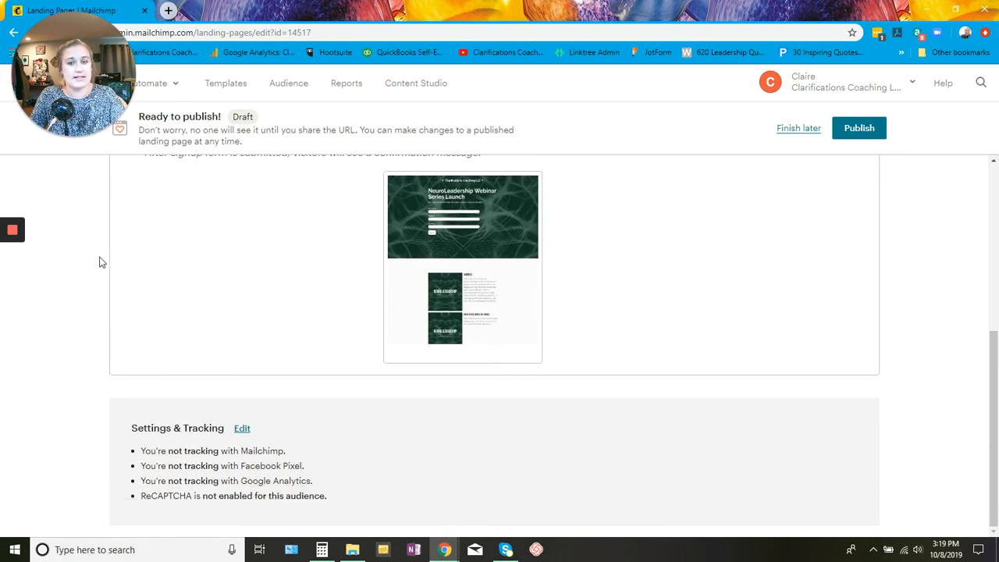
scroll(807, 383, up, 5)
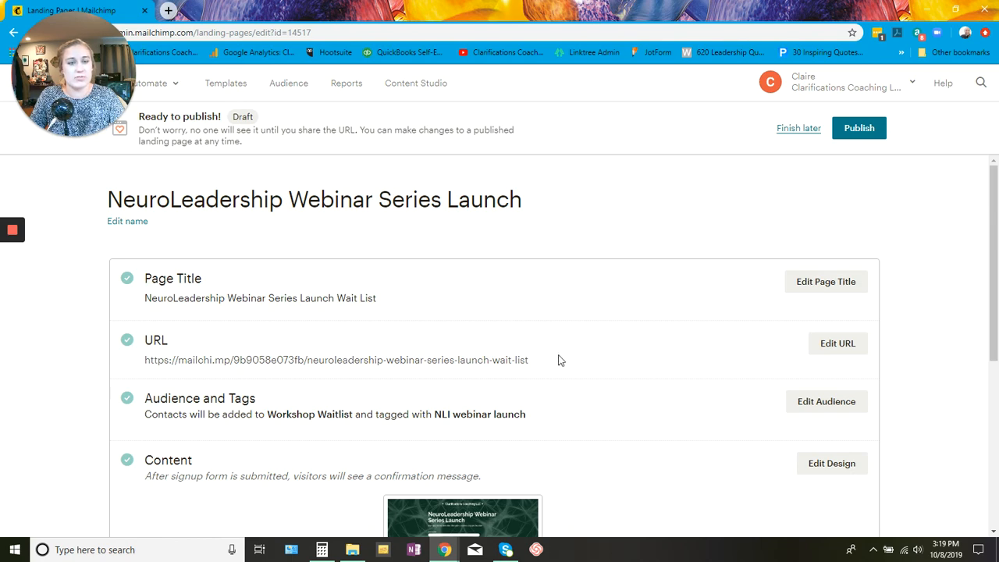
scroll(550, 304, down, 2)
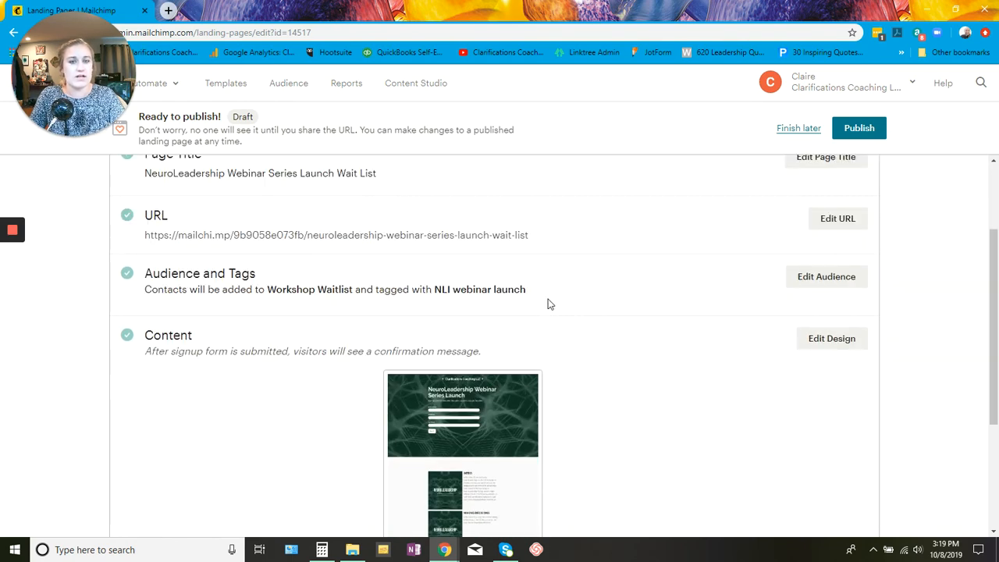
scroll(629, 344, down, 3)
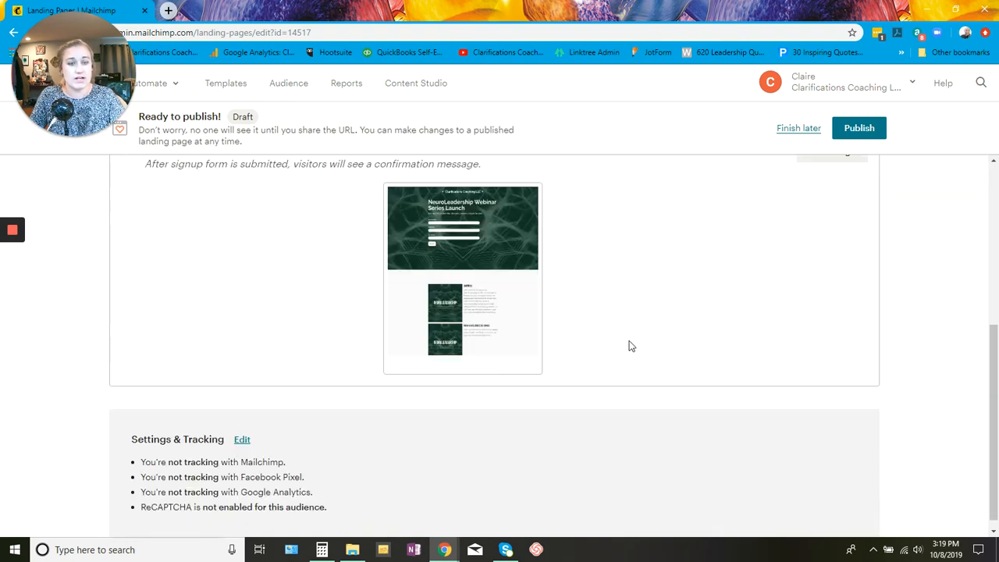
scroll(629, 343, up, 2)
click(865, 129)
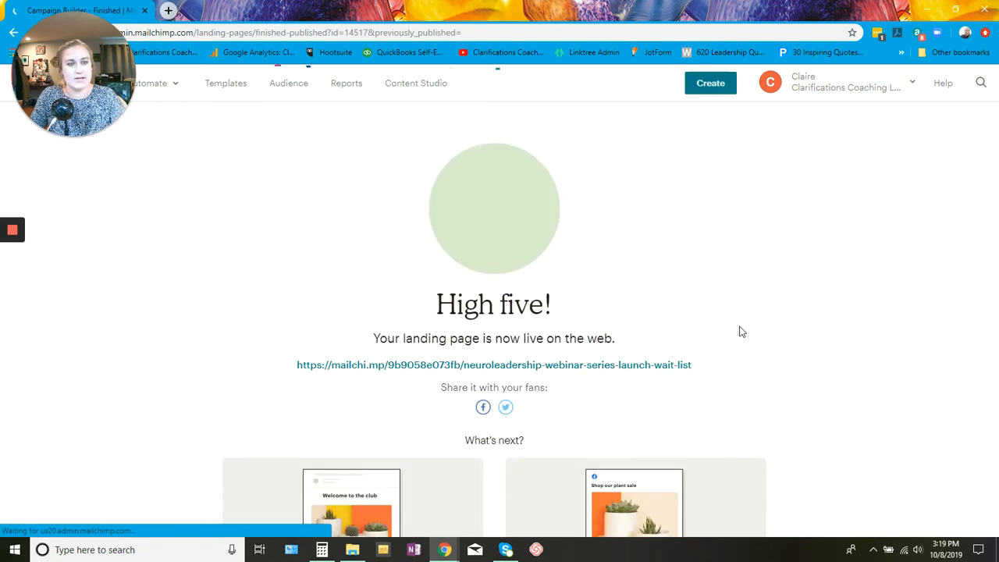
Open the live mailchi.mp page, then start a new tab with 'bit' typed.
click(641, 368)
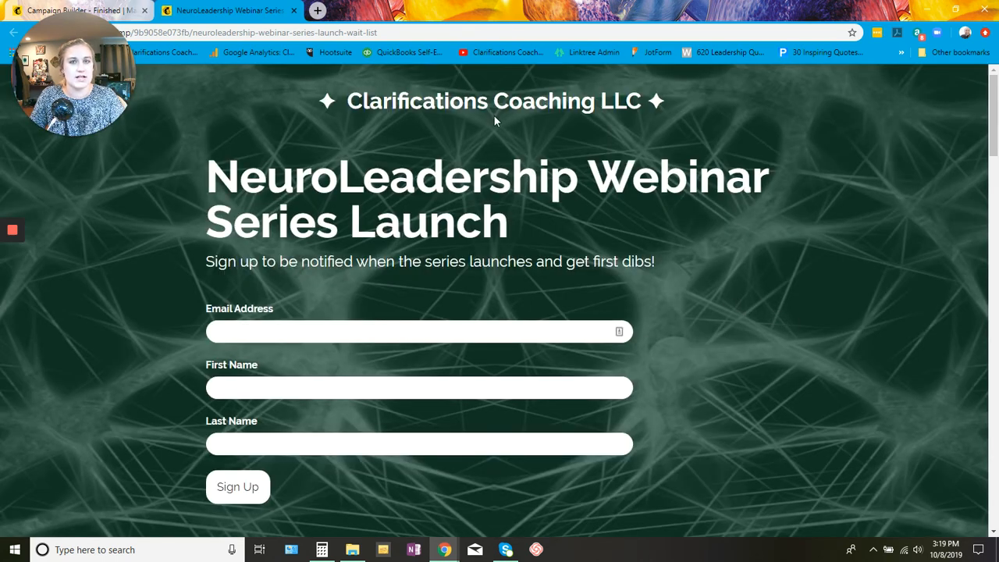
click(323, 13)
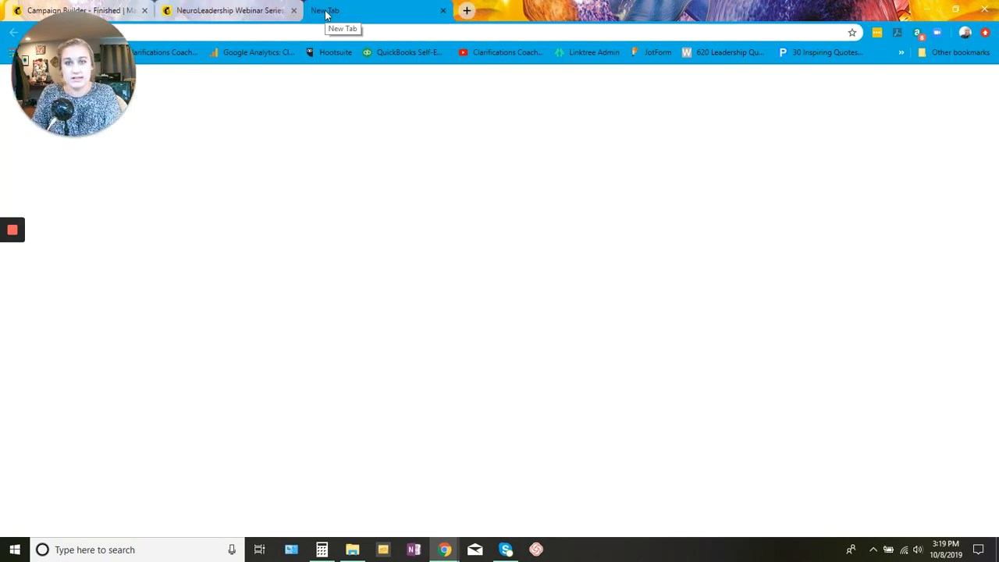
text(bitly.com)
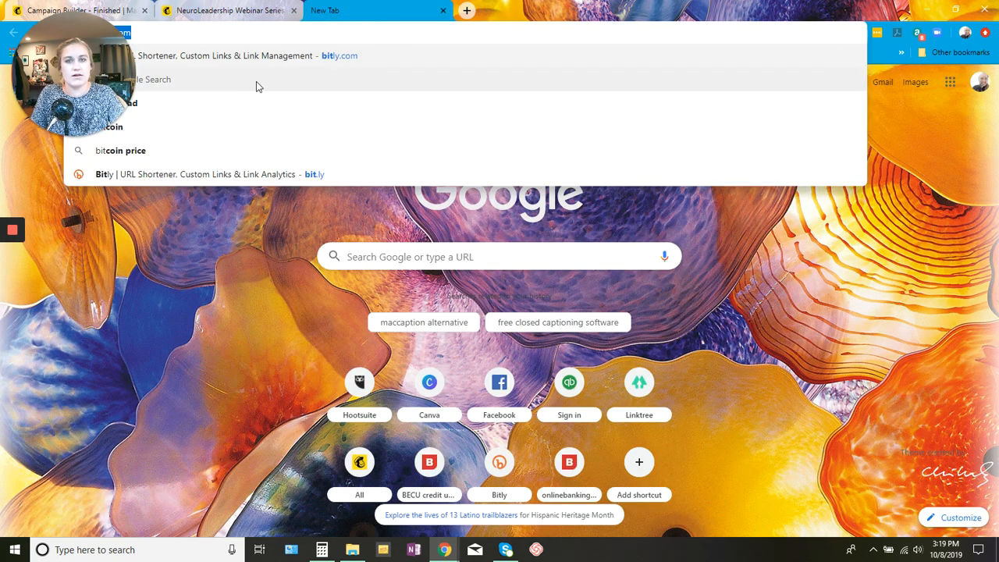
Copy the live landing page's mailchi.mp address and bring it to bitly.com.
key(Return)
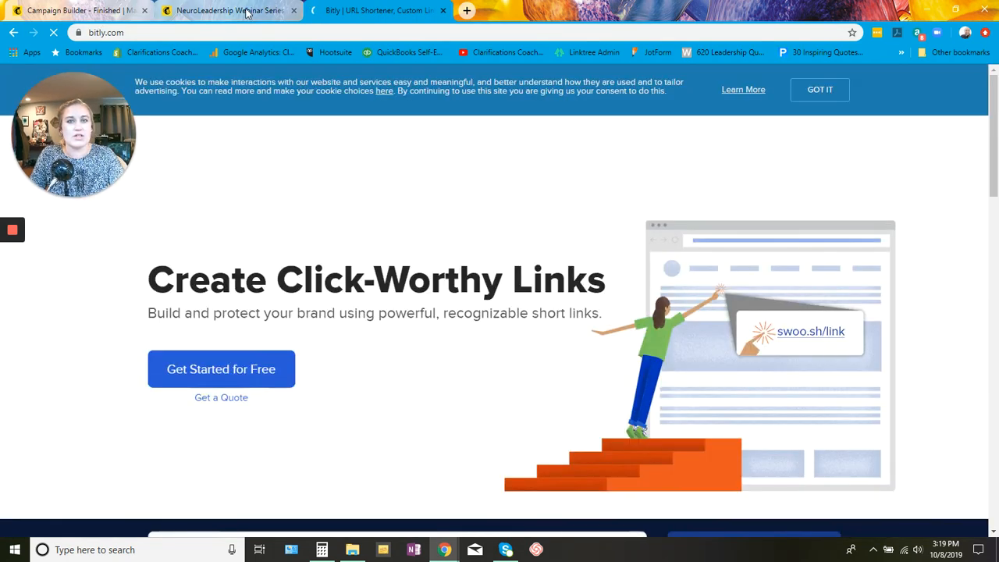
click(231, 10)
click(259, 32)
key(ctrl+c)
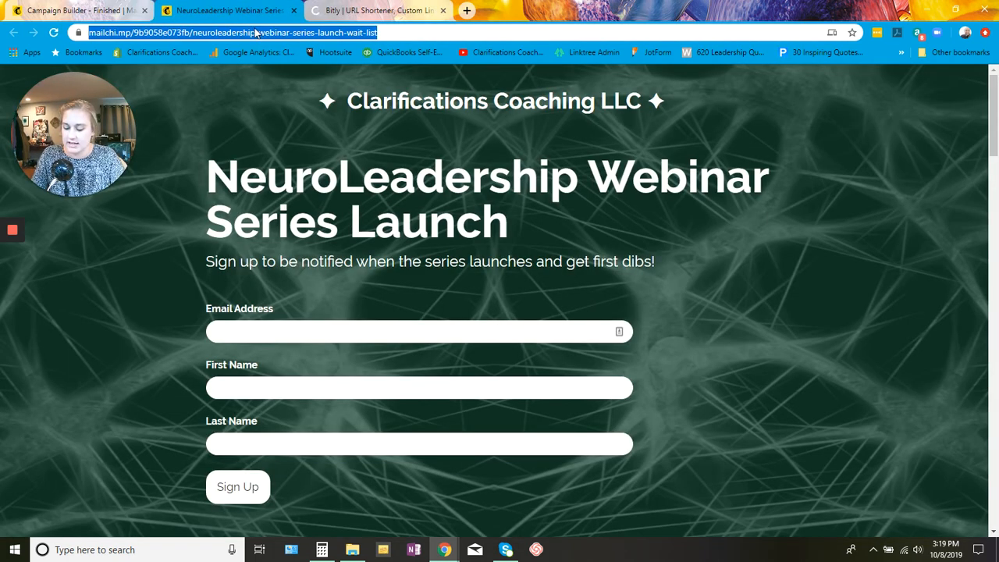
click(374, 11)
scroll(390, 342, down, 3)
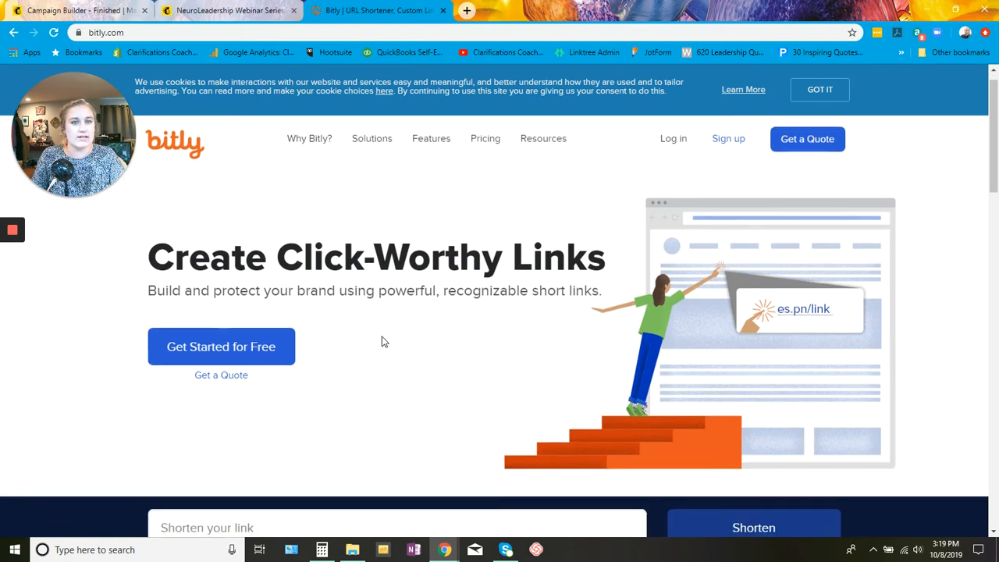
click(386, 361)
key(ctrl+v)
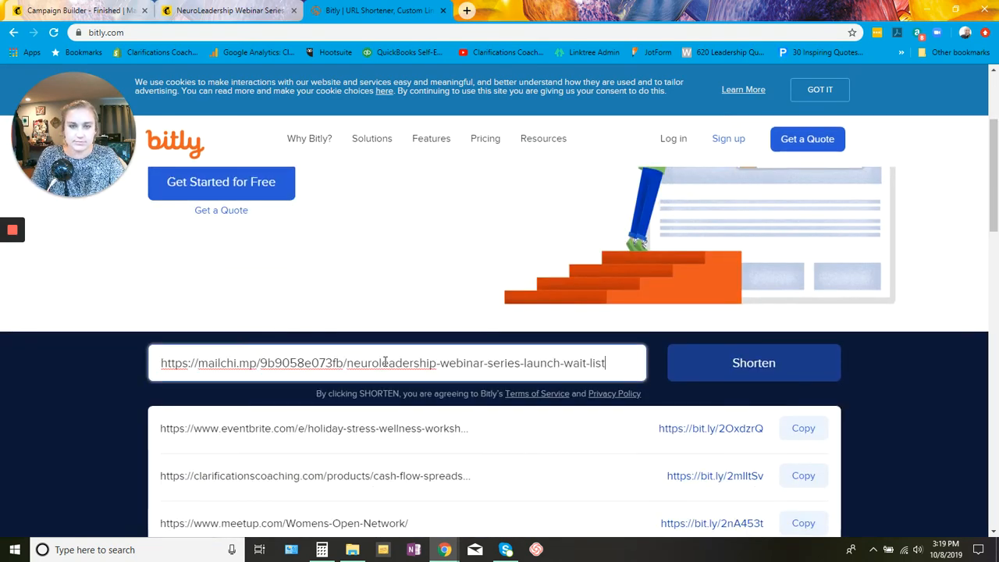
click(754, 360)
click(764, 373)
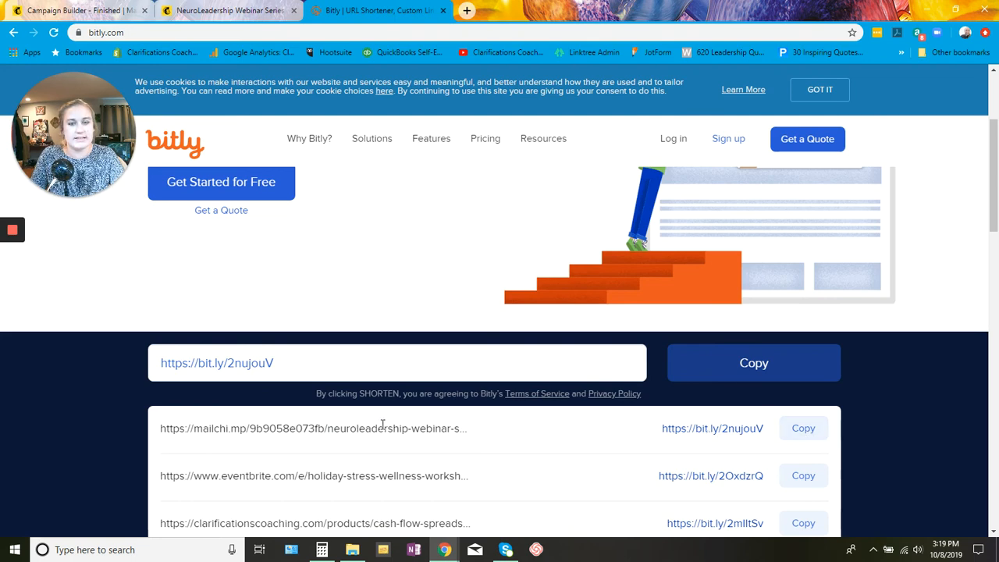
click(803, 428)
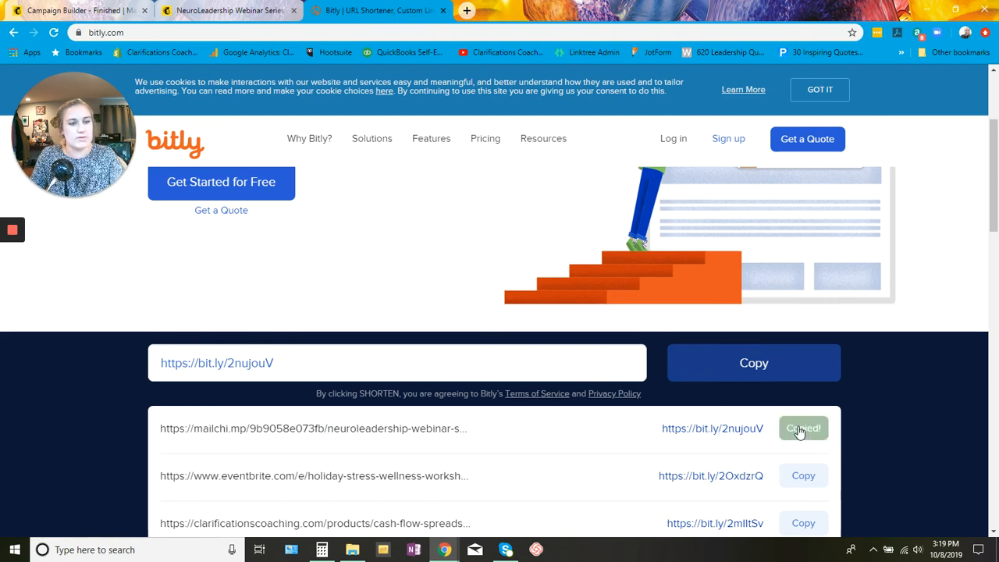
click(210, 10)
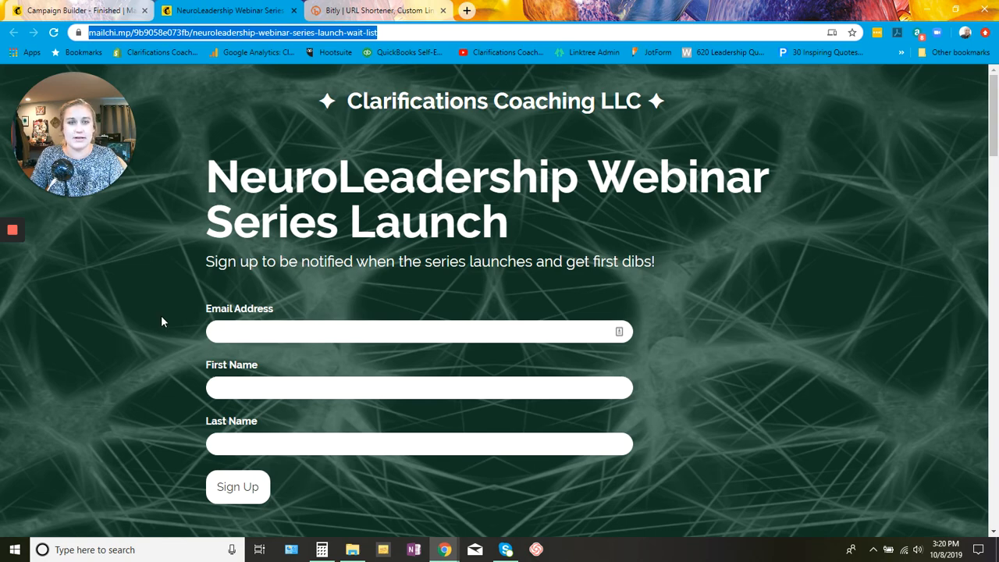
scroll(160, 315, down, 3)
scroll(159, 317, down, 3)
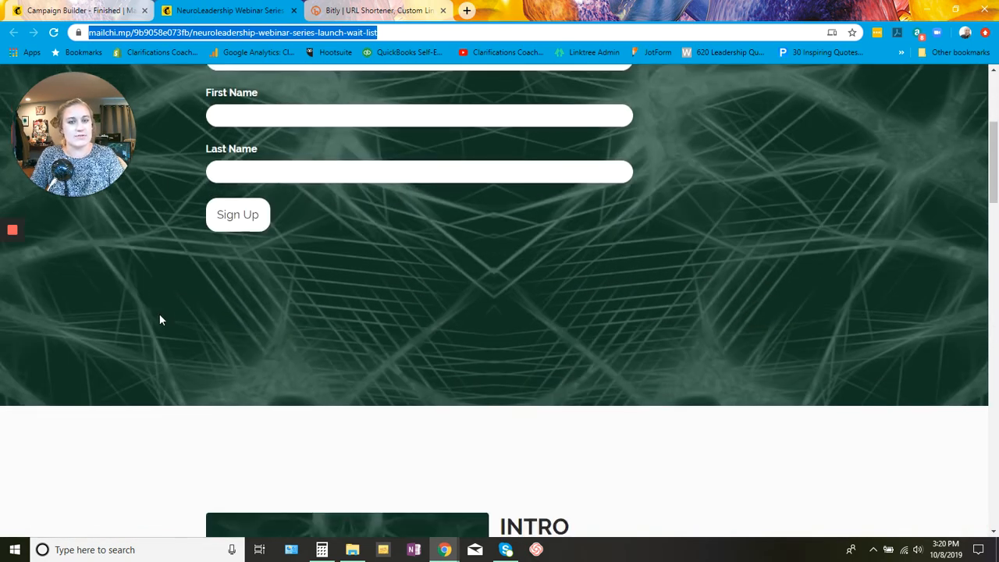
scroll(158, 317, up, 4)
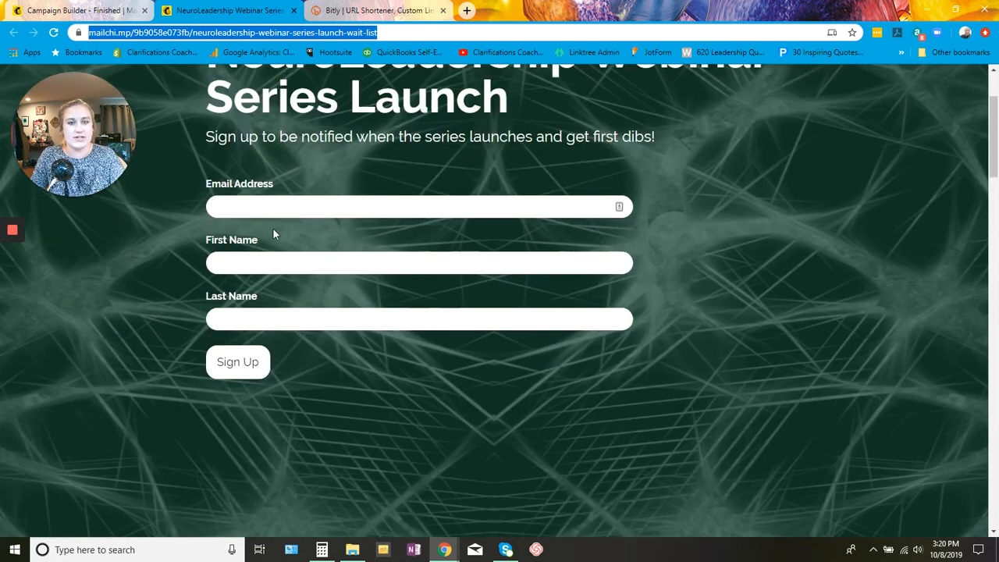
scroll(155, 373, down, 1)
scroll(156, 371, down, 6)
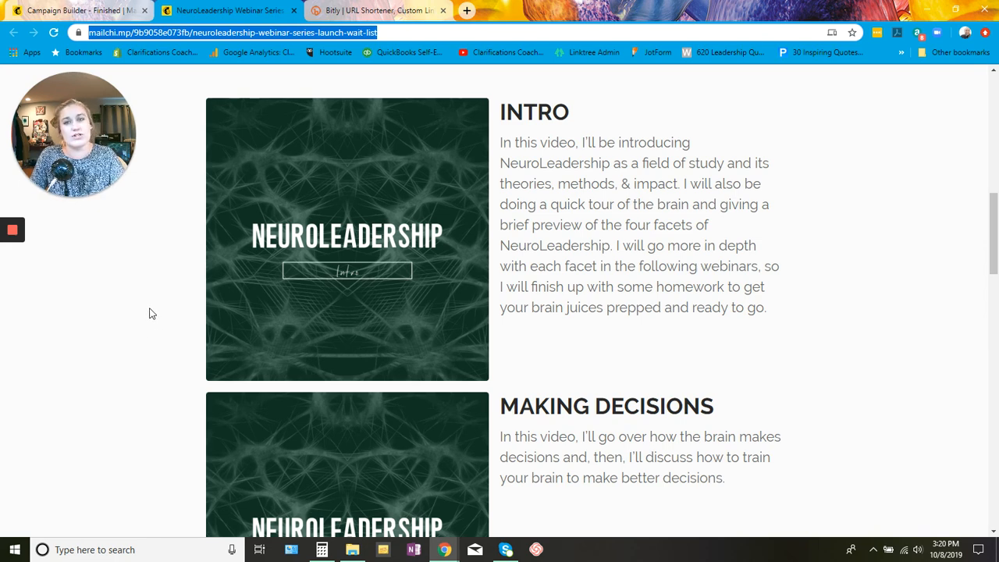
Start a new Mailchimp landing page named 'products'.
click(78, 10)
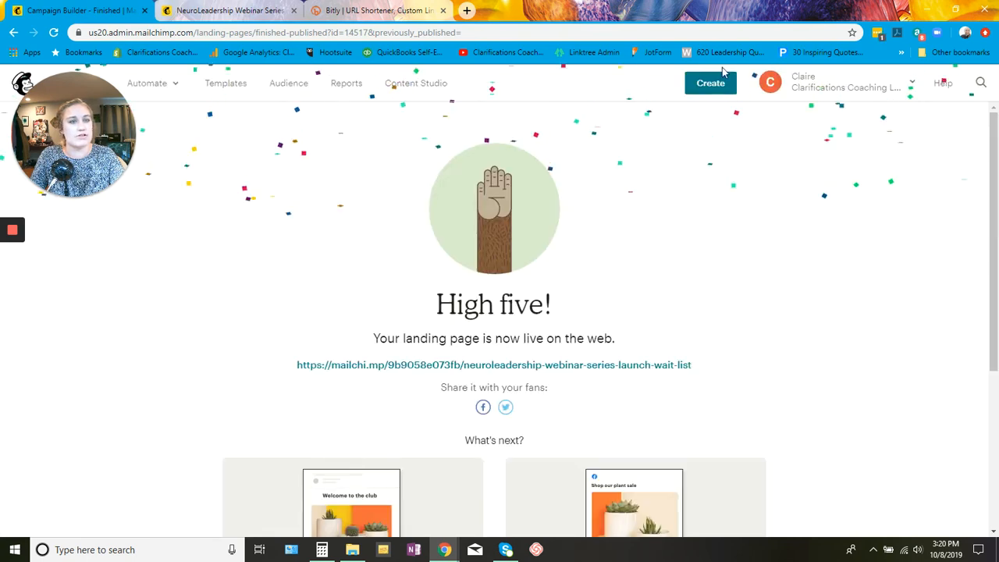
click(719, 85)
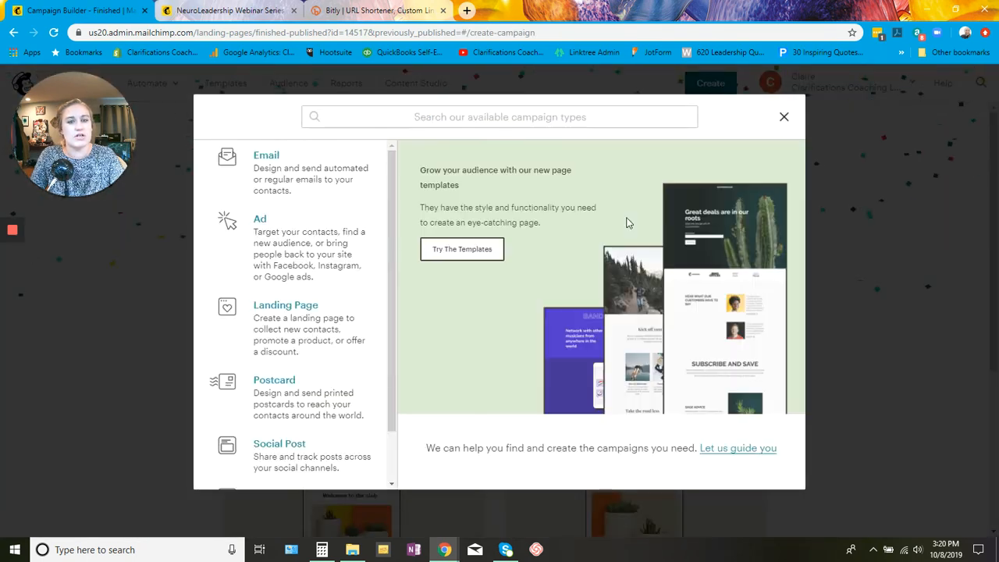
click(310, 328)
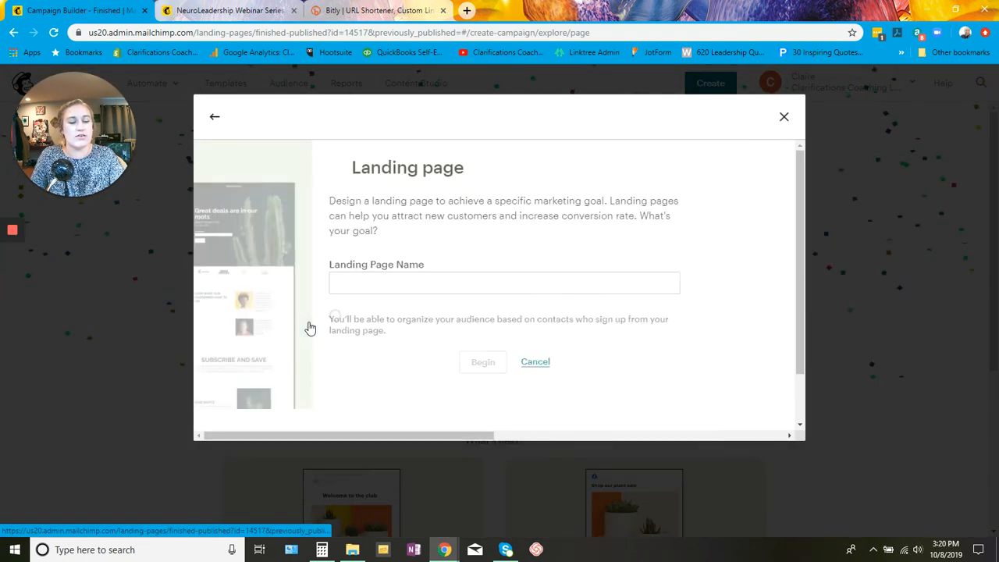
click(375, 277)
text(products)
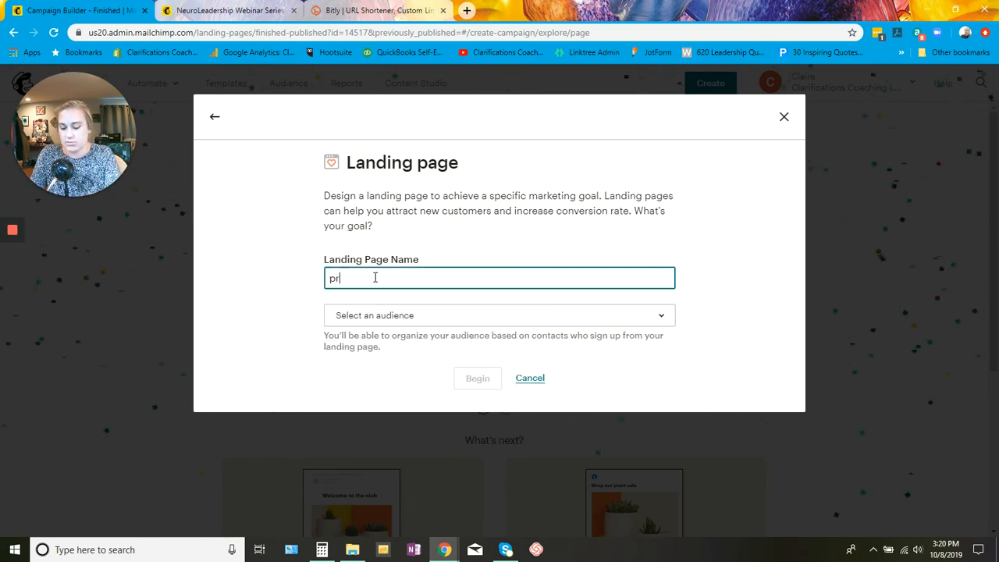
Assign the Workshop Waitlist audience and build from the Maria Accept Payments template.
click(400, 316)
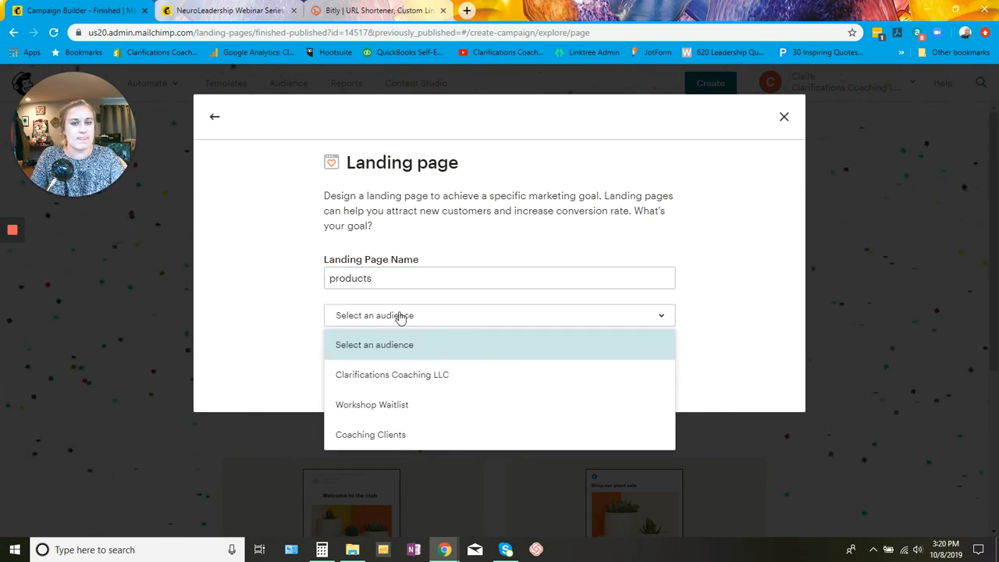
click(394, 404)
click(478, 379)
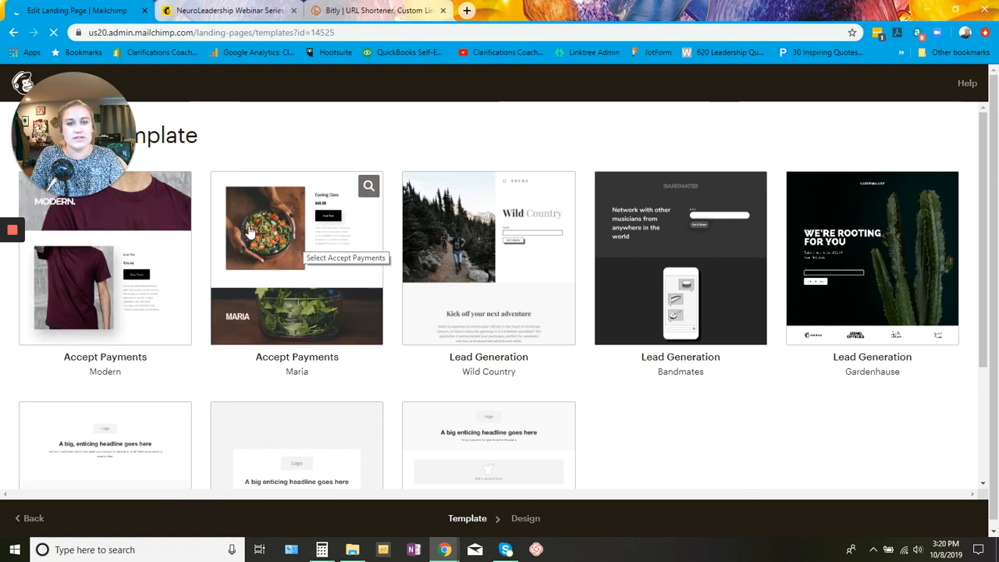
click(283, 226)
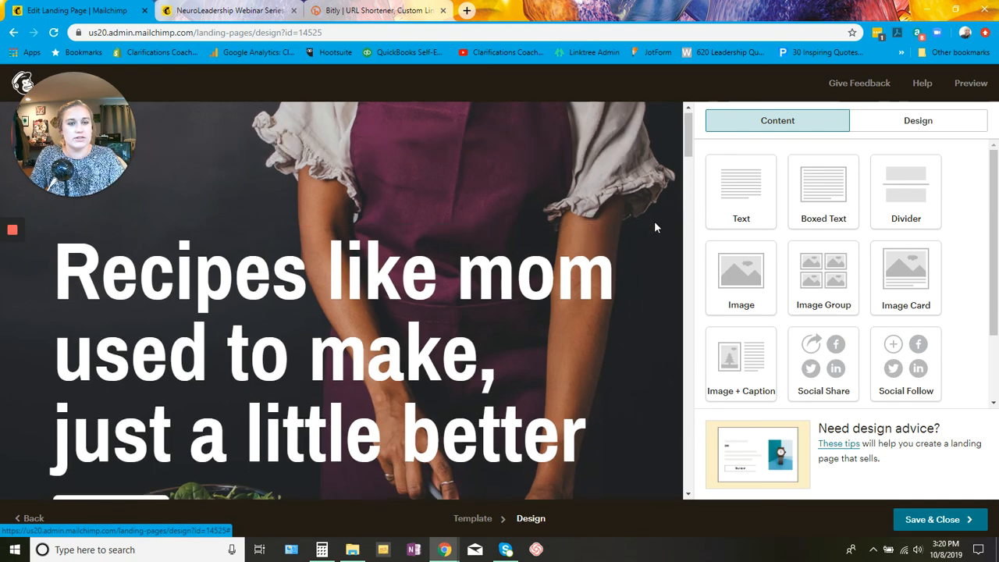
Select the template's $1.00 T-shirt Buy Now block to show the connect-Square payments prompt.
scroll(654, 222, down, 2)
scroll(654, 221, down, 3)
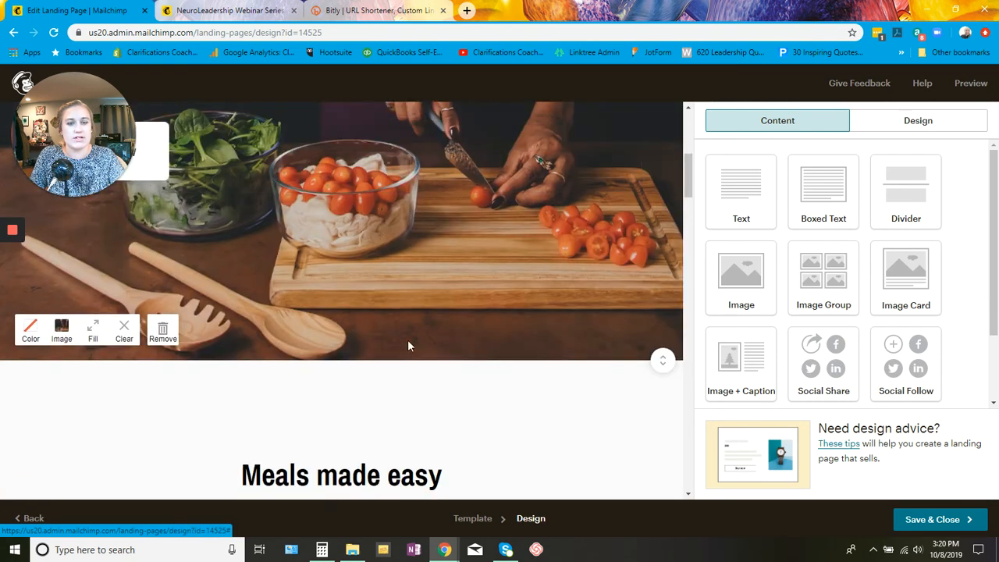
scroll(482, 335, down, 5)
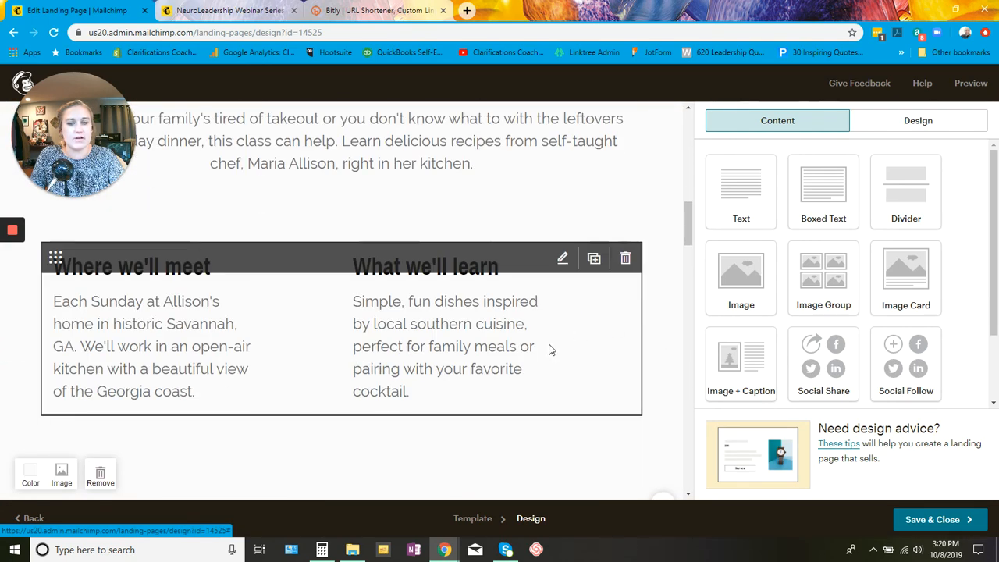
scroll(489, 330, down, 1)
scroll(549, 345, down, 10)
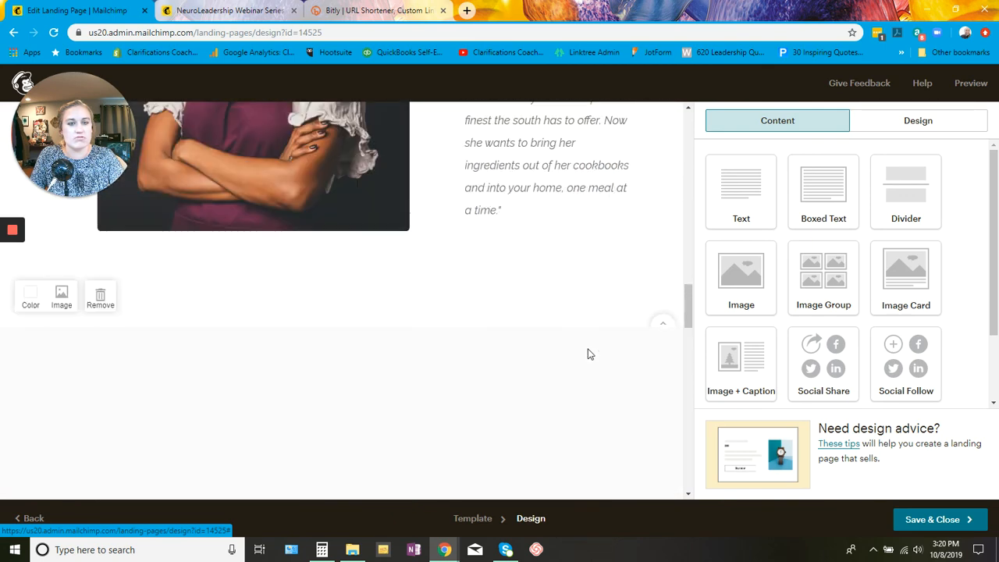
scroll(589, 353, down, 6)
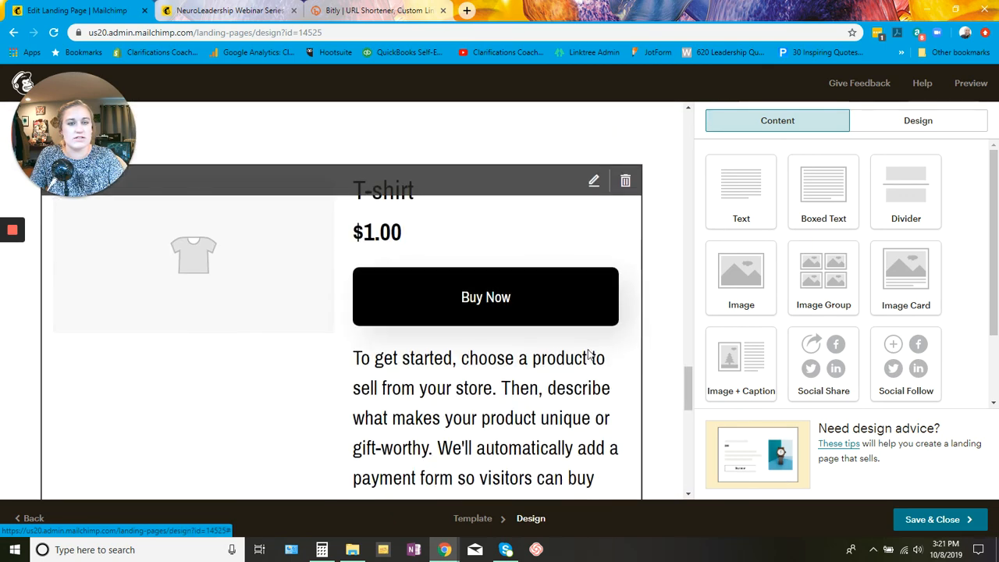
click(483, 309)
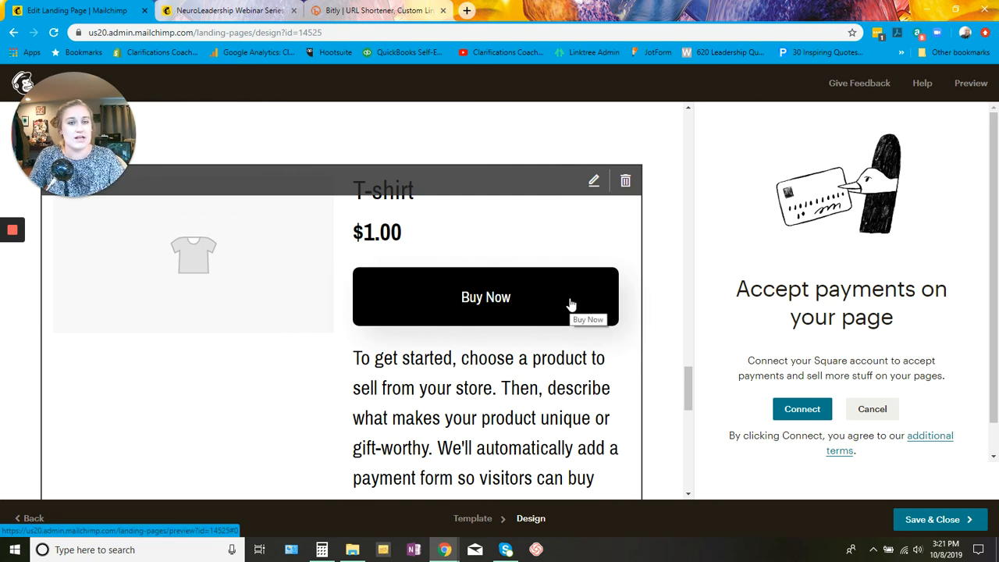
scroll(573, 296, down, 9)
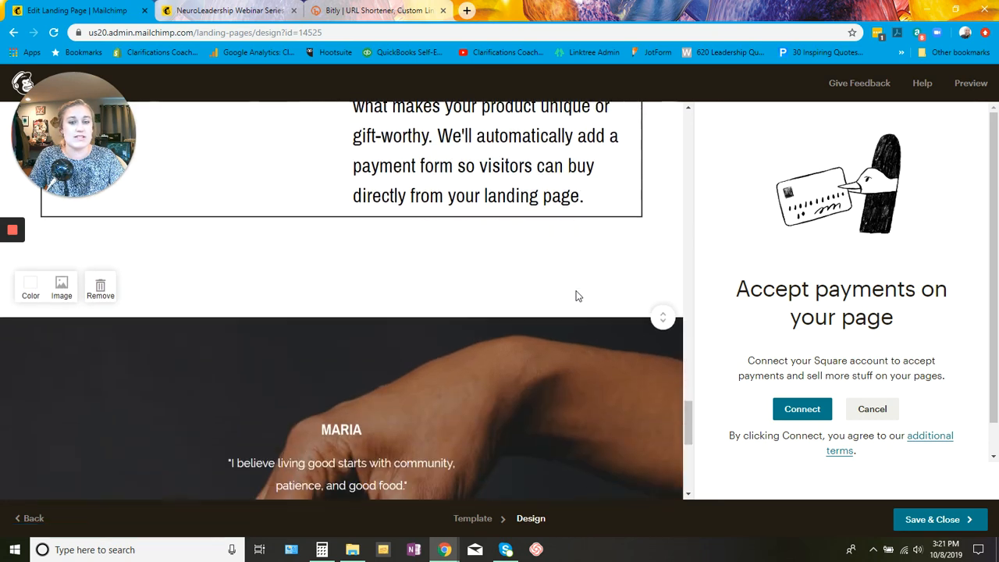
scroll(647, 396, up, 8)
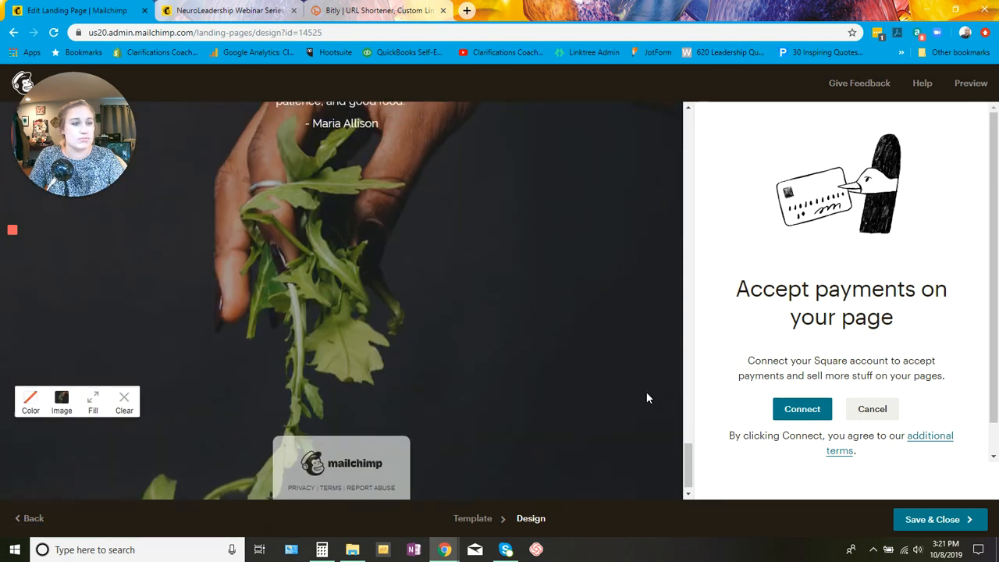
scroll(647, 398, up, 6)
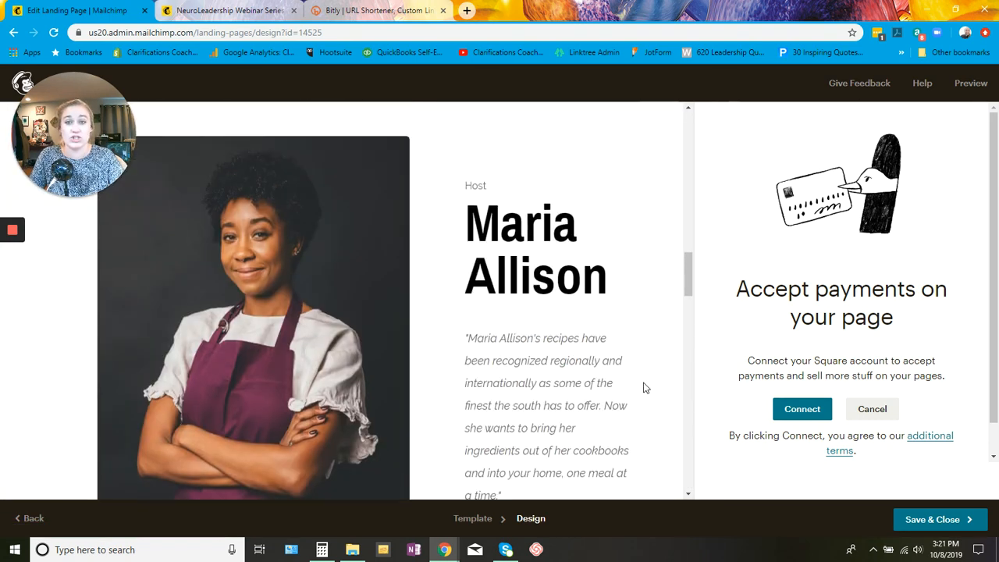
scroll(647, 376, down, 4)
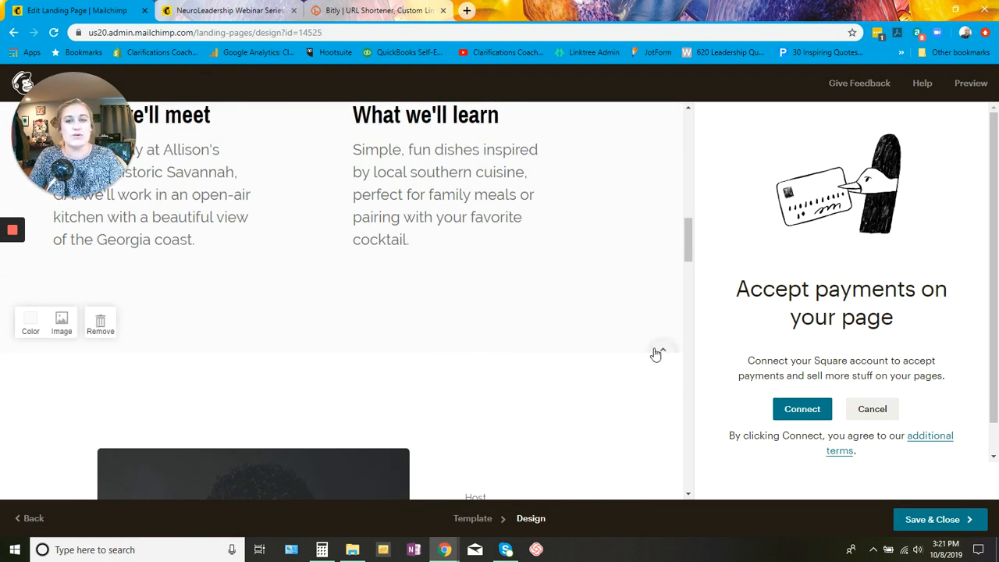
scroll(656, 355, up, 2)
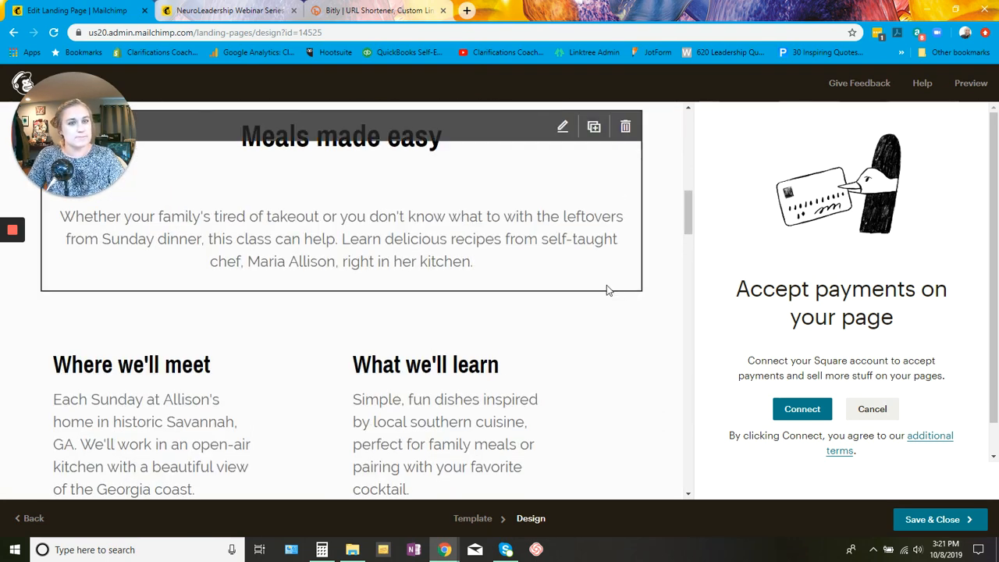
Scroll the live NeuroLeadership wait-list page down to its footer and back to the top.
click(197, 9)
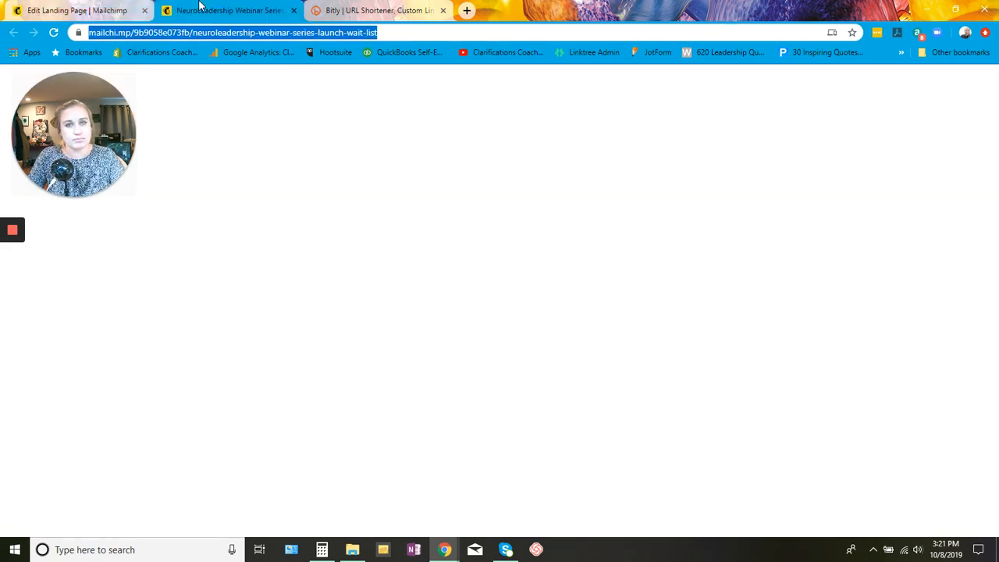
scroll(695, 252, down, 4)
scroll(700, 250, down, 15)
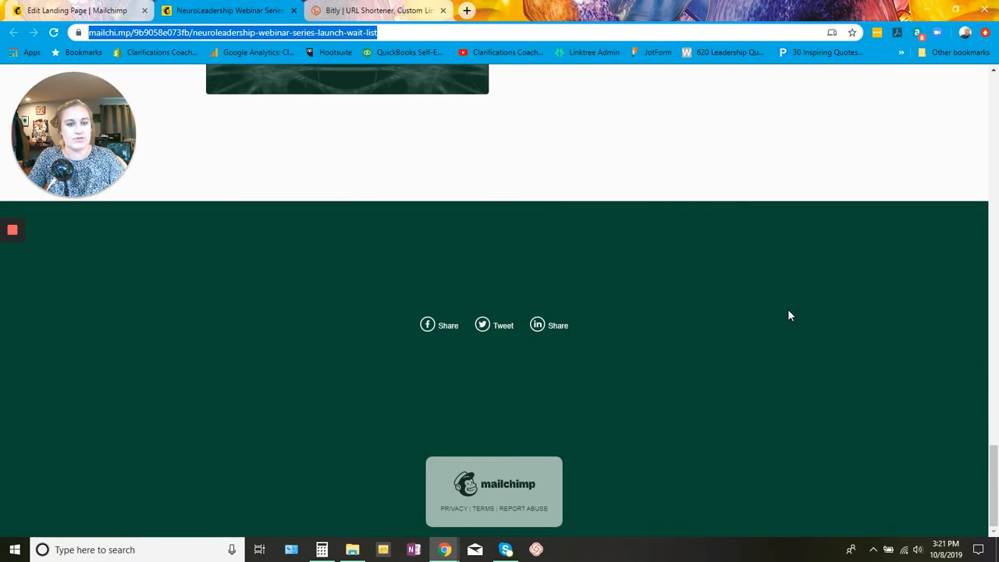
scroll(756, 323, up, 10)
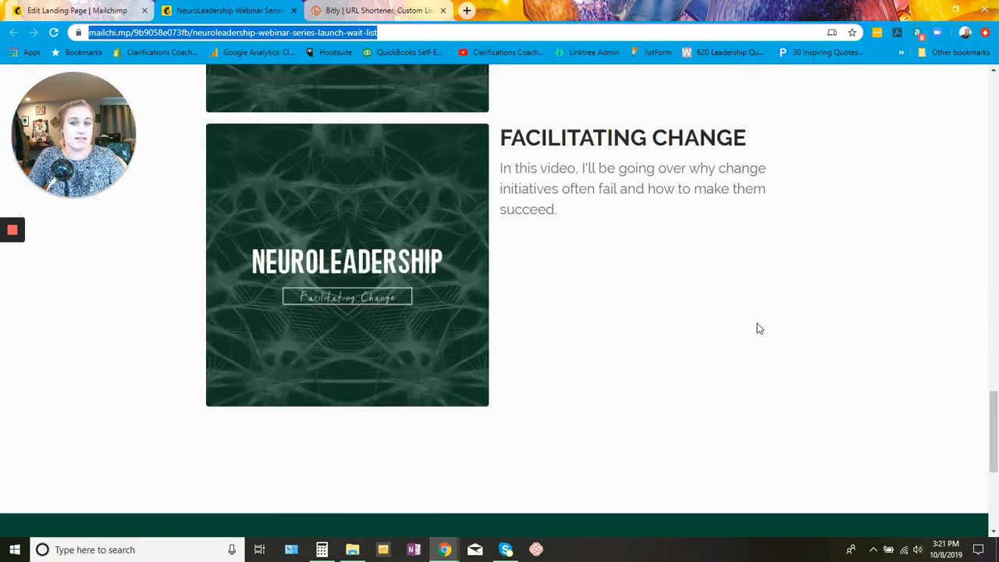
scroll(761, 327, up, 10)
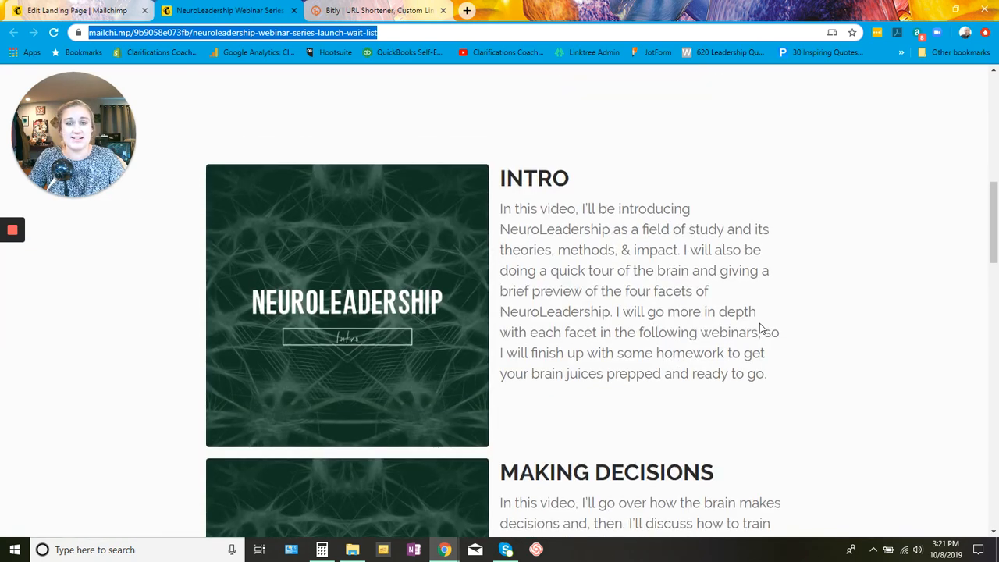